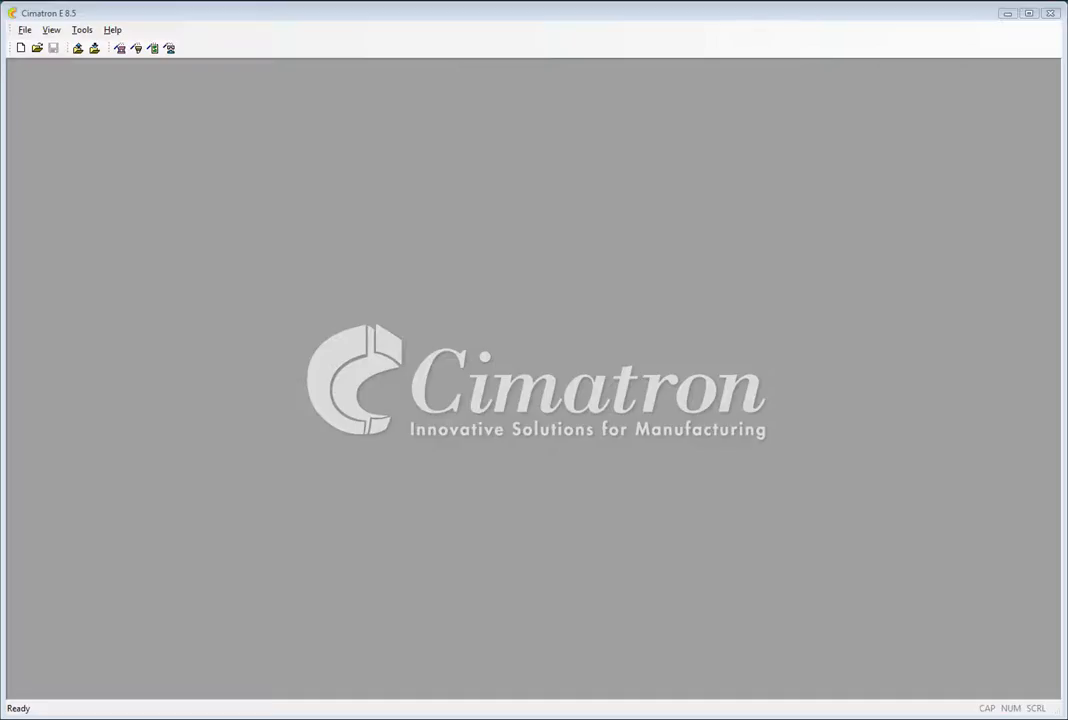
# Start a progressive die setup and set ModelVer4 from the Demo2 folder as the first master part
pyautogui.click(153, 48)
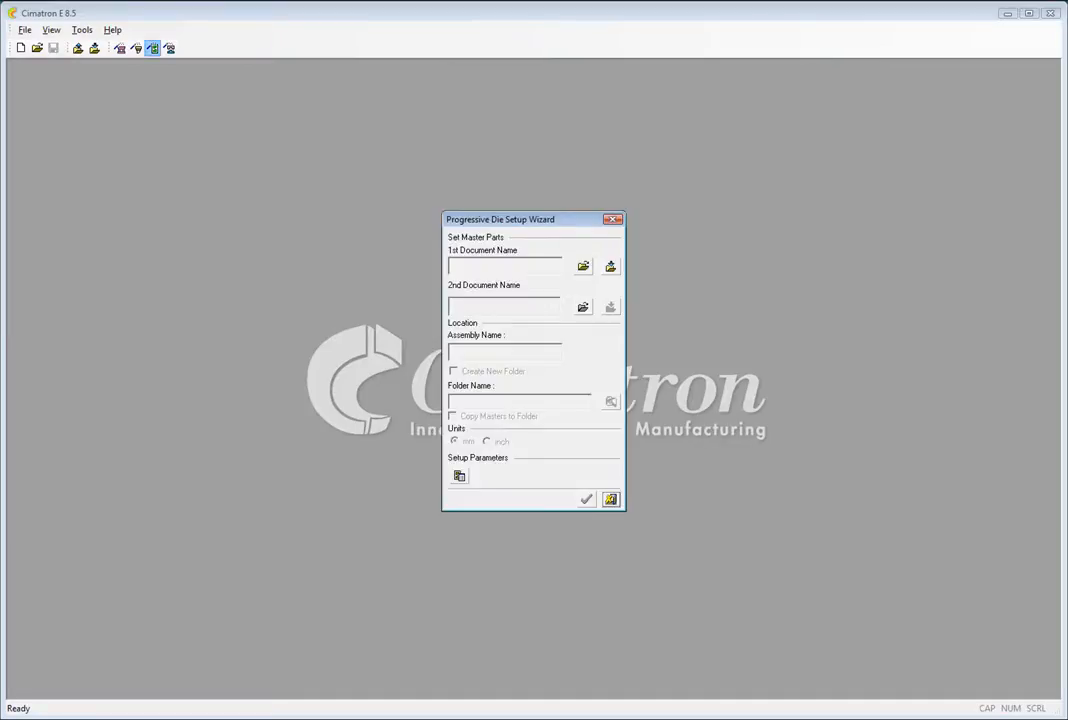
pyautogui.click(610, 266)
pyautogui.click(453, 445)
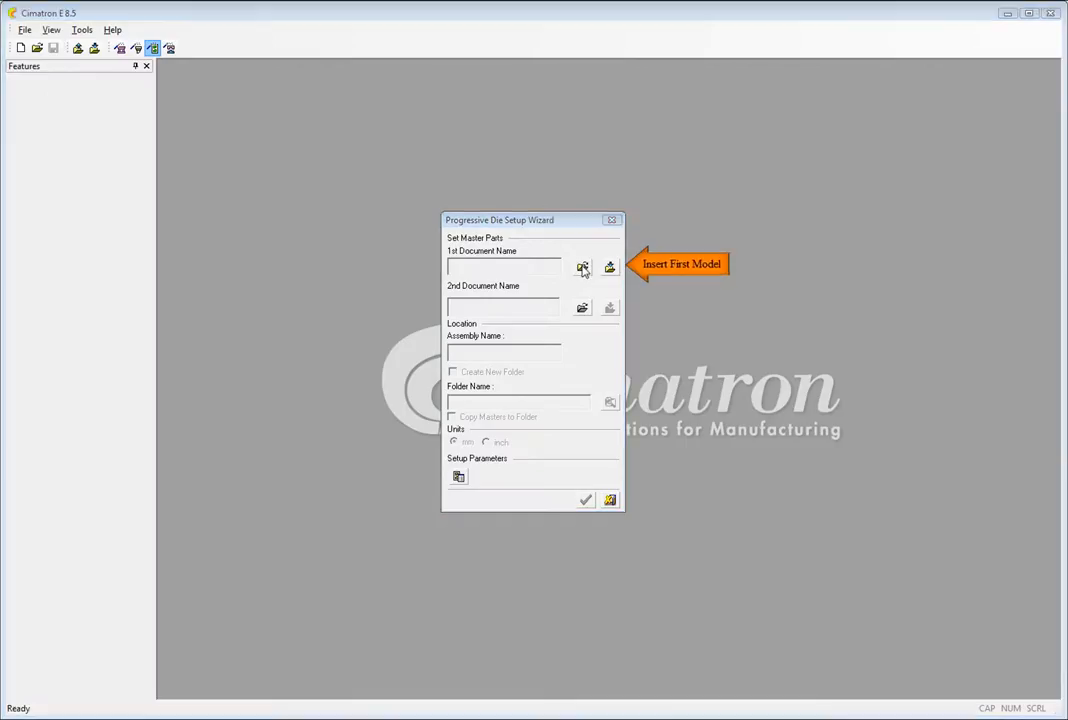
pyautogui.click(582, 268)
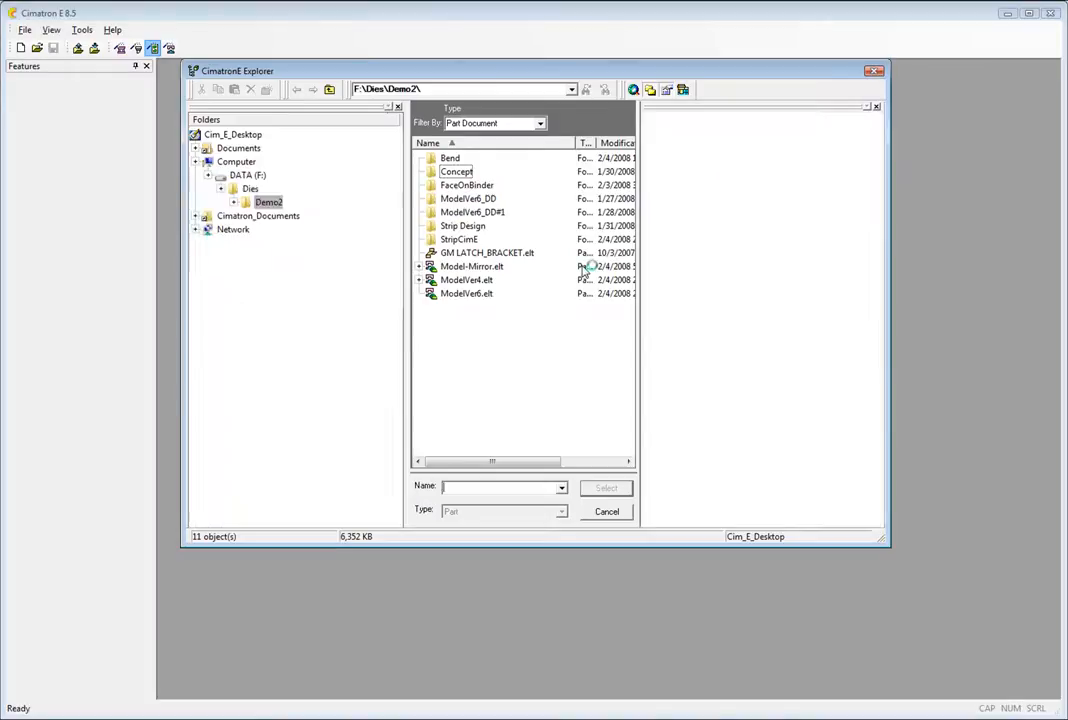
pyautogui.click(485, 281)
pyautogui.click(606, 487)
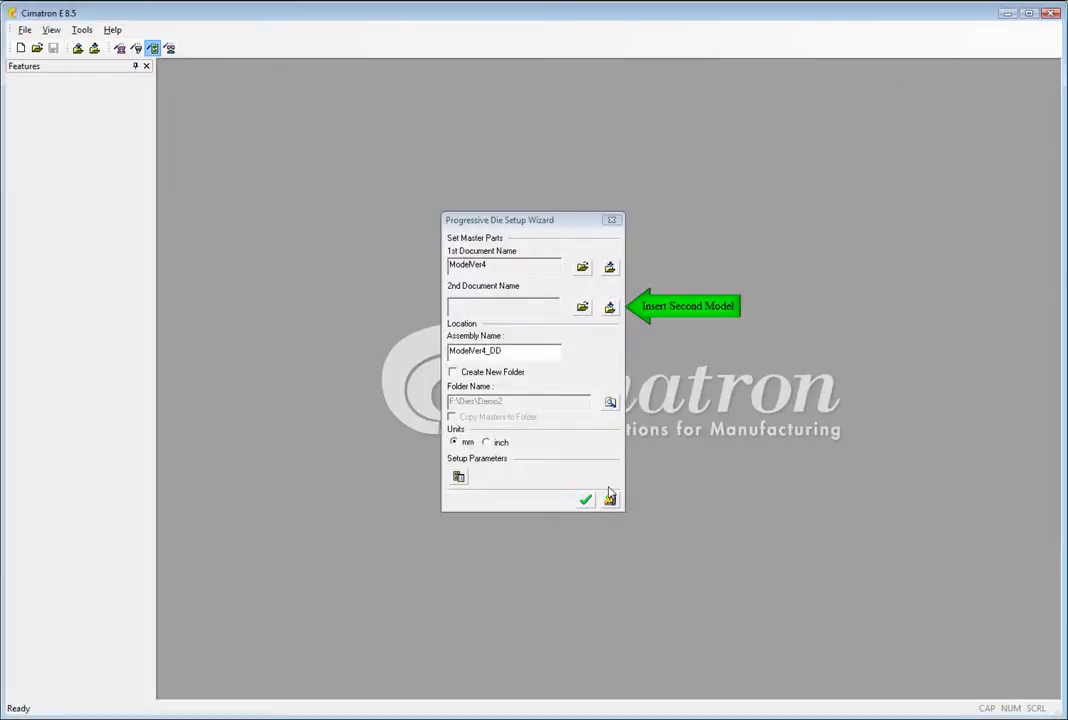
# Set Model-Mirror as the second master part and create the die assembly
pyautogui.click(582, 308)
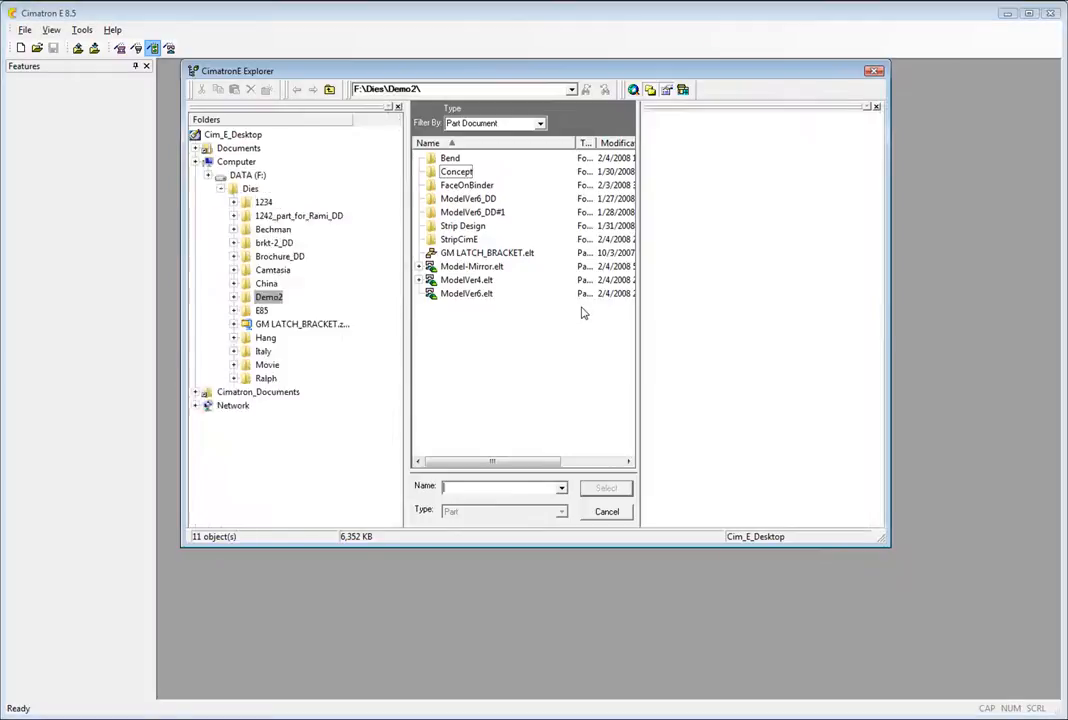
pyautogui.click(478, 267)
pyautogui.click(604, 488)
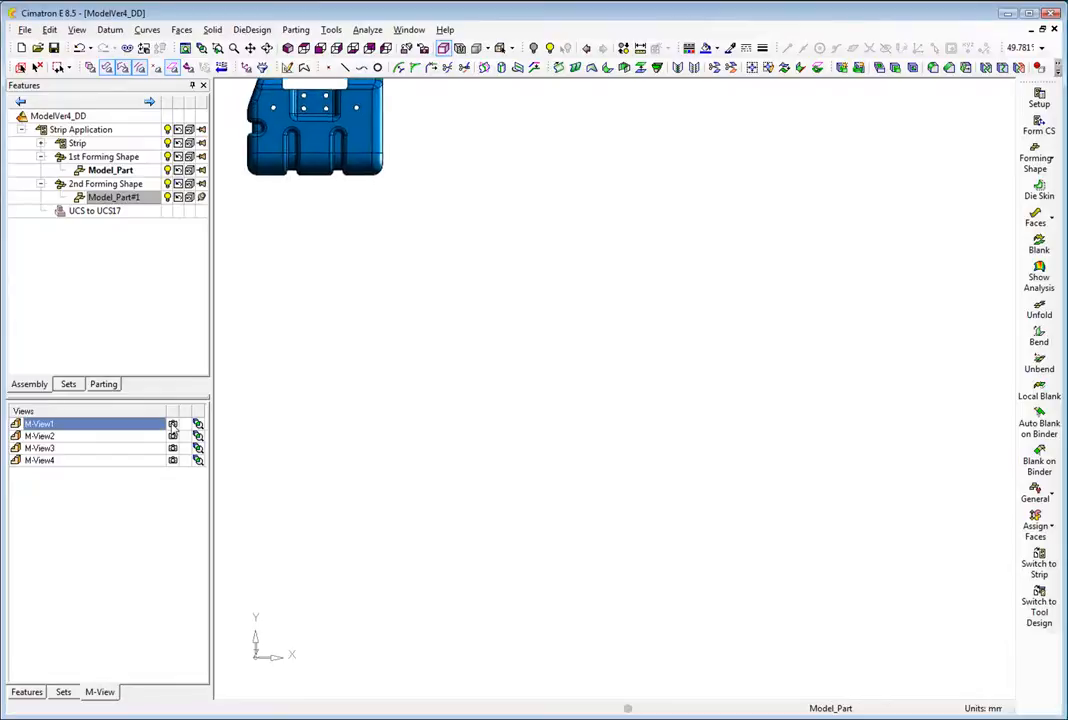
# Hide Model_Part#1 and inspect the thickness strain analysis of the first part around the red area of the recess
pyautogui.click(167, 198)
pyautogui.click(172, 436)
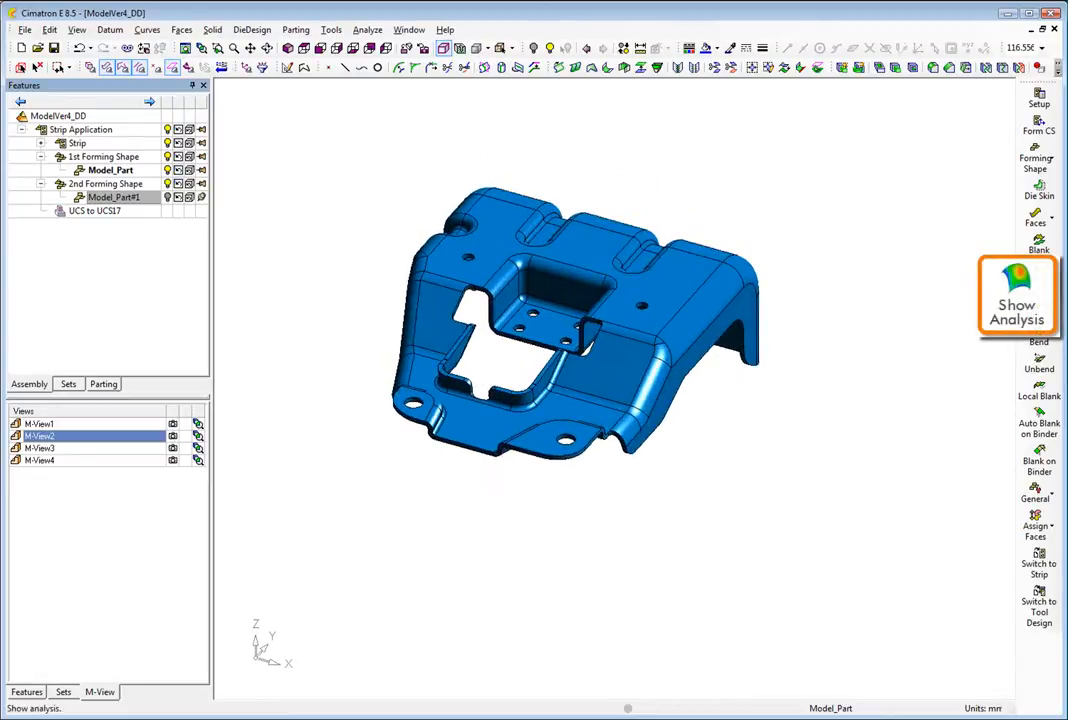
pyautogui.click(1039, 277)
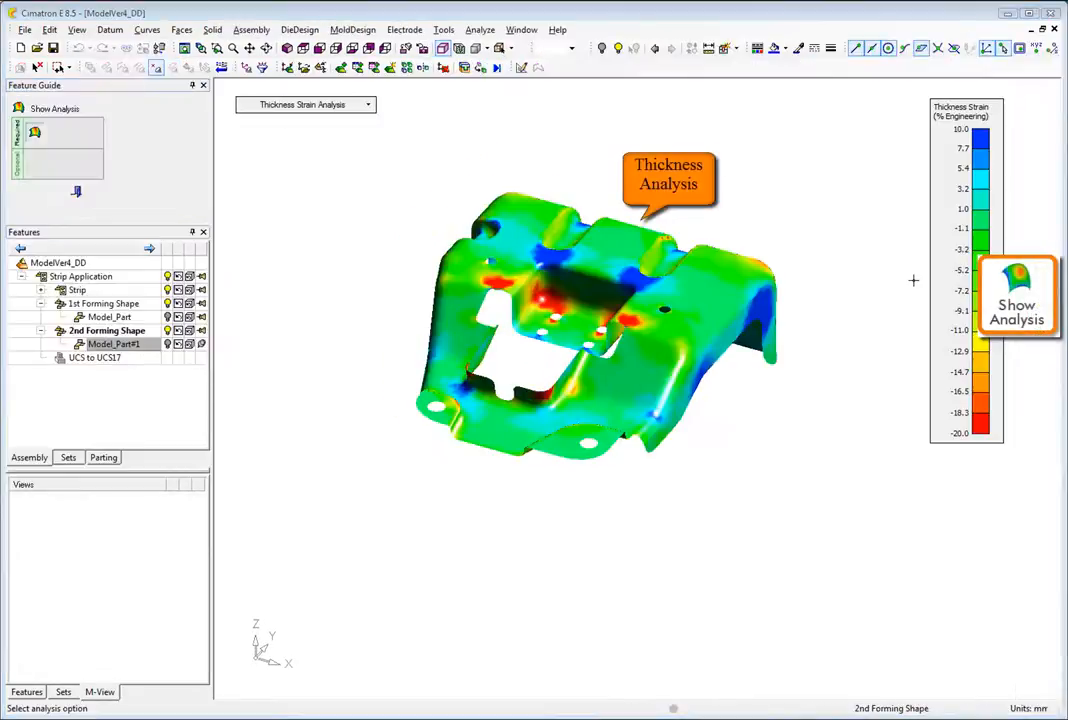
pyautogui.moveTo(543, 301)
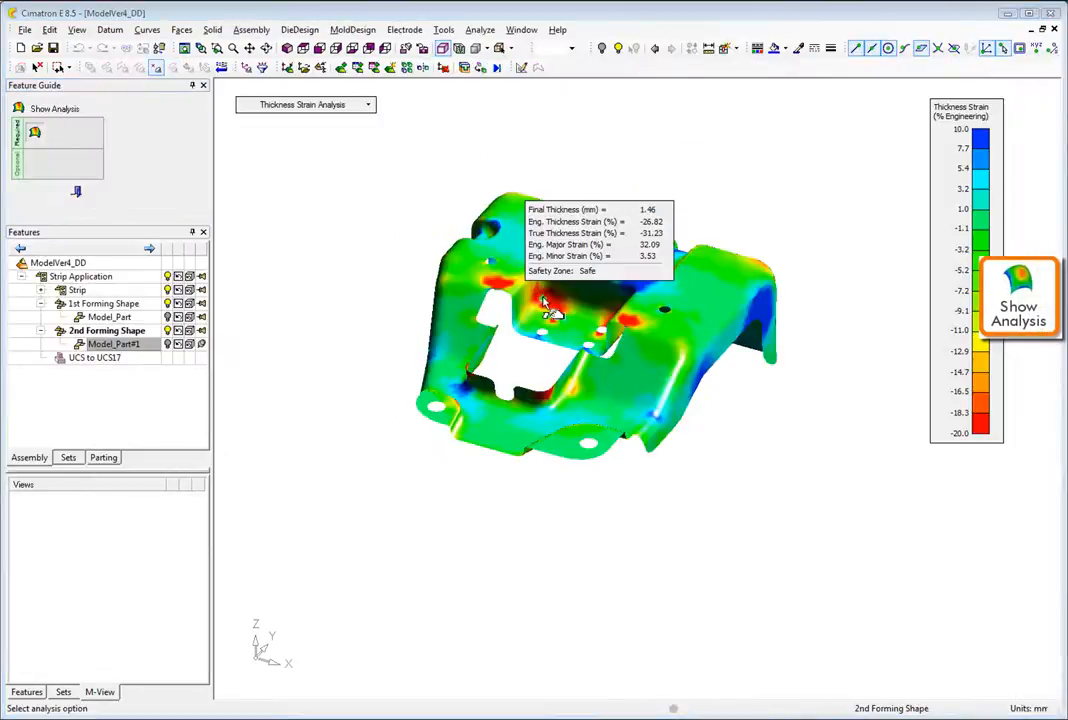
pyautogui.click(77, 193)
# Examine the part's underside for a carrier area, marking the three flat faces along the tall flange
pyautogui.click(172, 460)
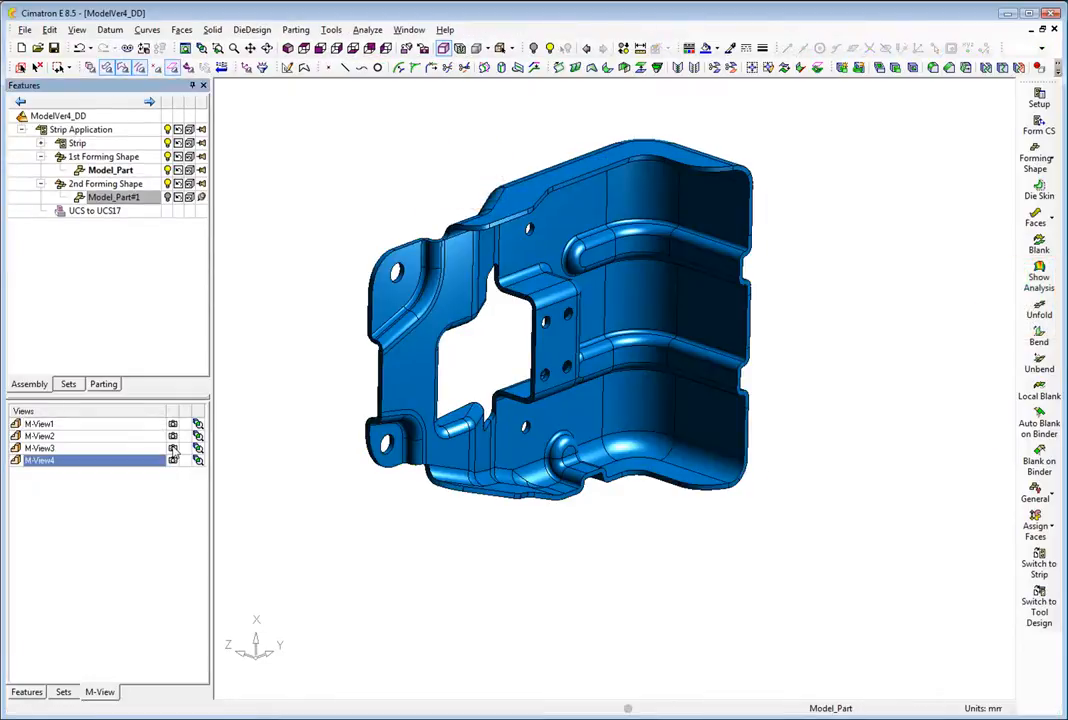
pyautogui.click(173, 449)
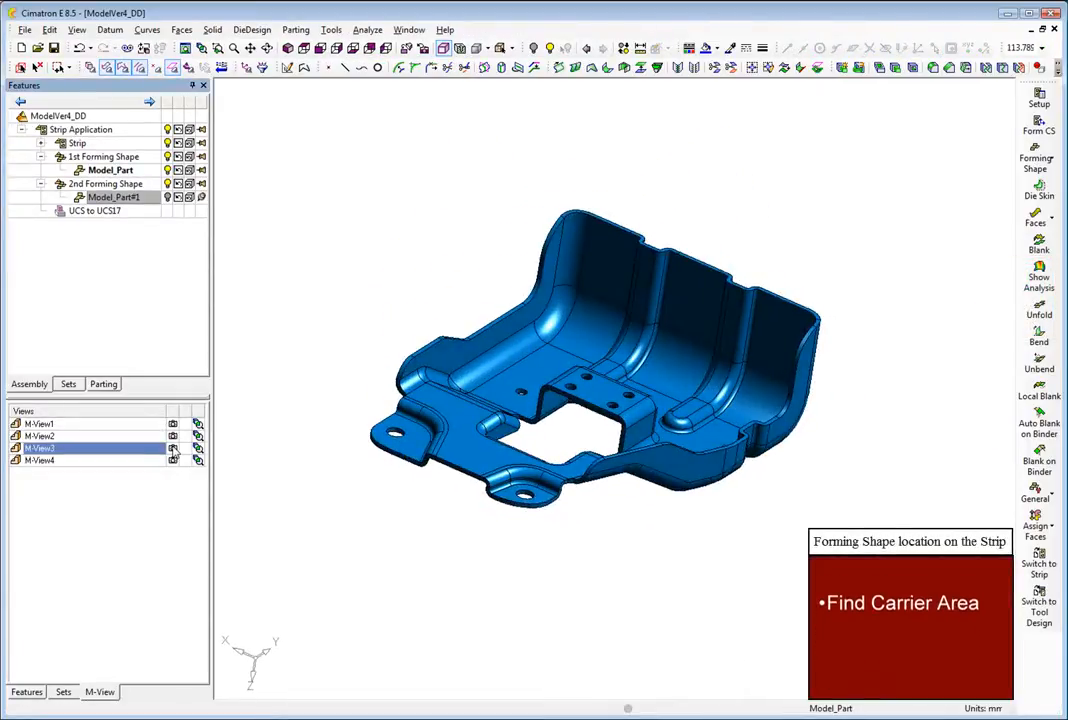
pyautogui.click(612, 250)
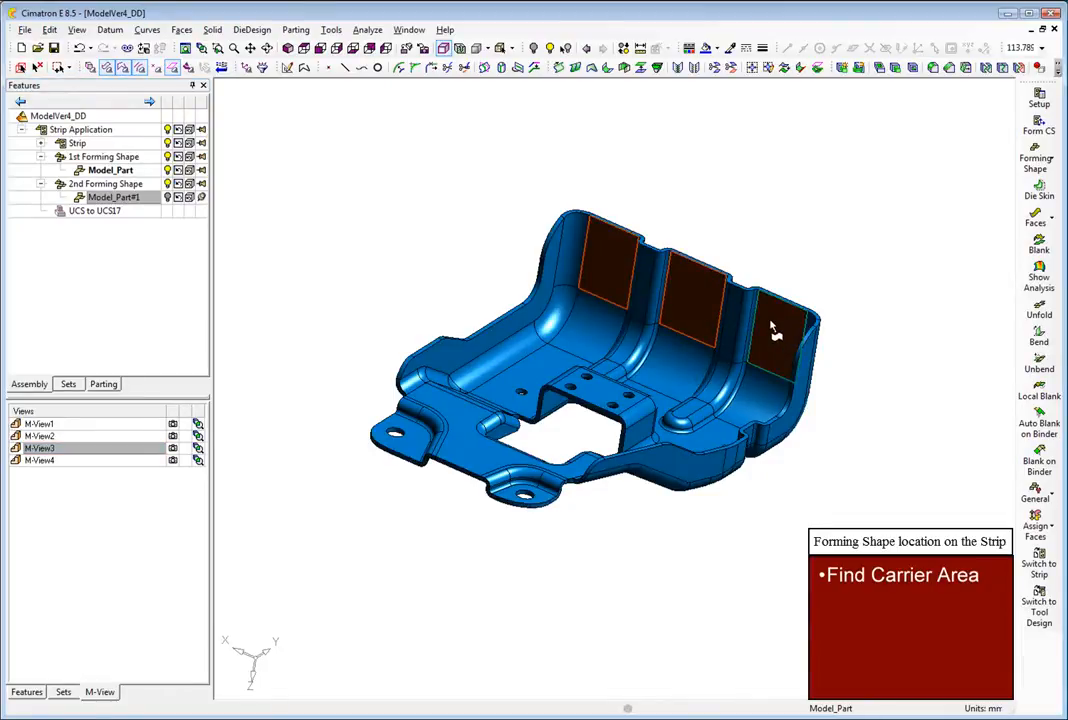
# Sweep the edges of the three flat flange faces outward on one side with a delta of 20 as carrier tabs
pyautogui.click(181, 29)
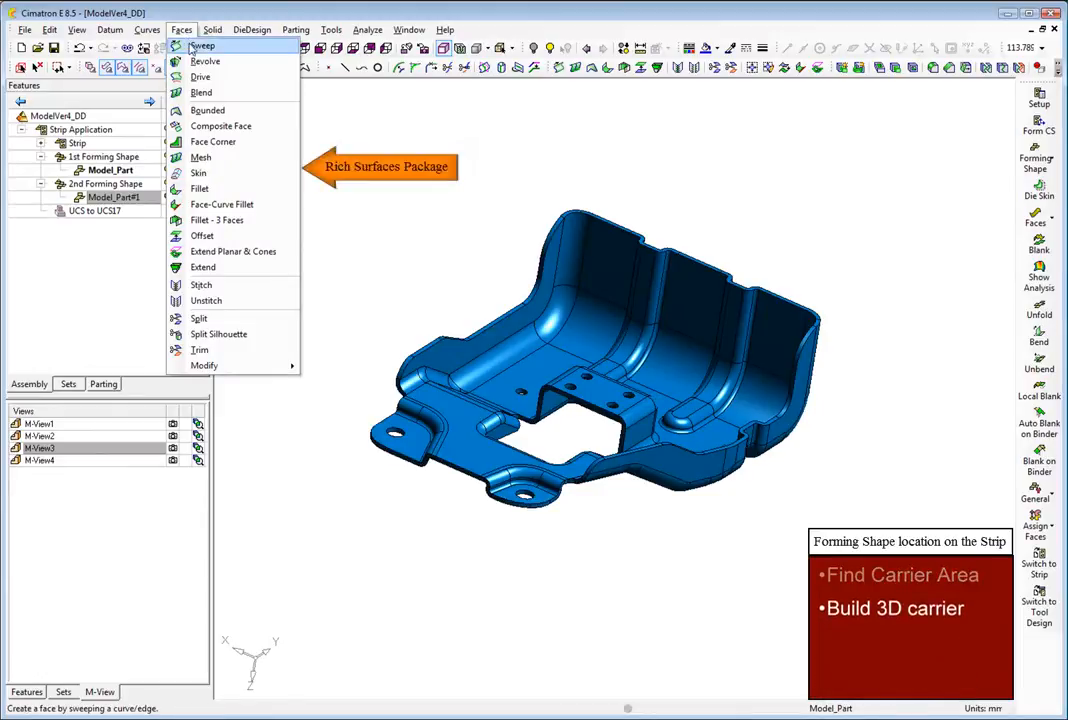
pyautogui.click(195, 46)
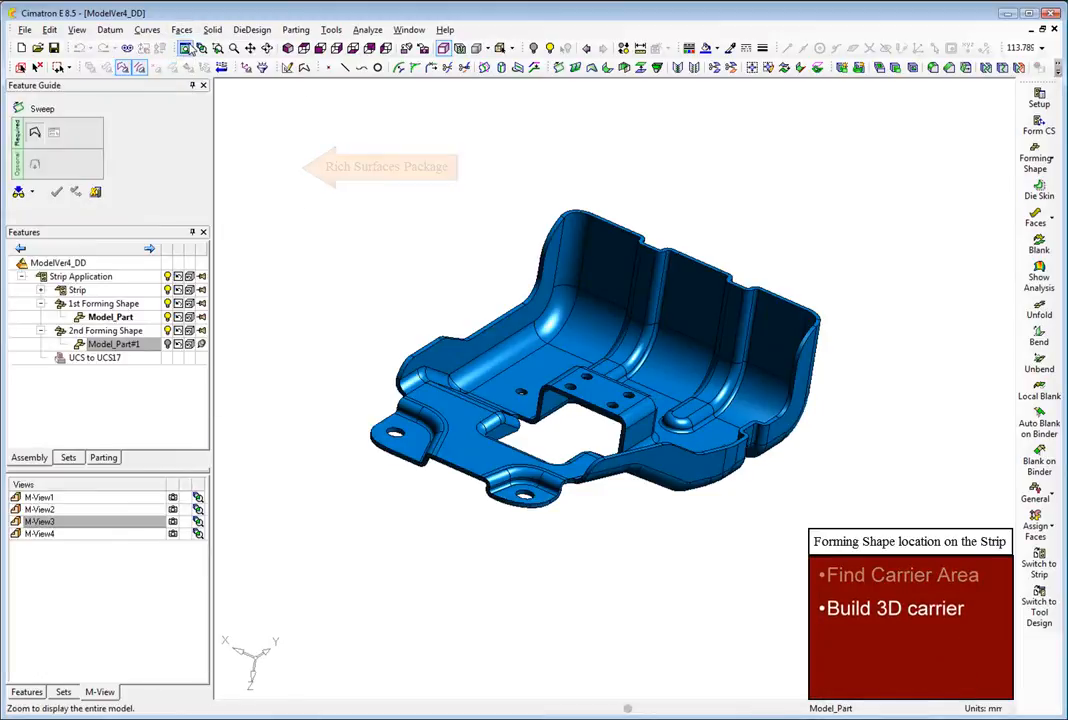
pyautogui.click(608, 228)
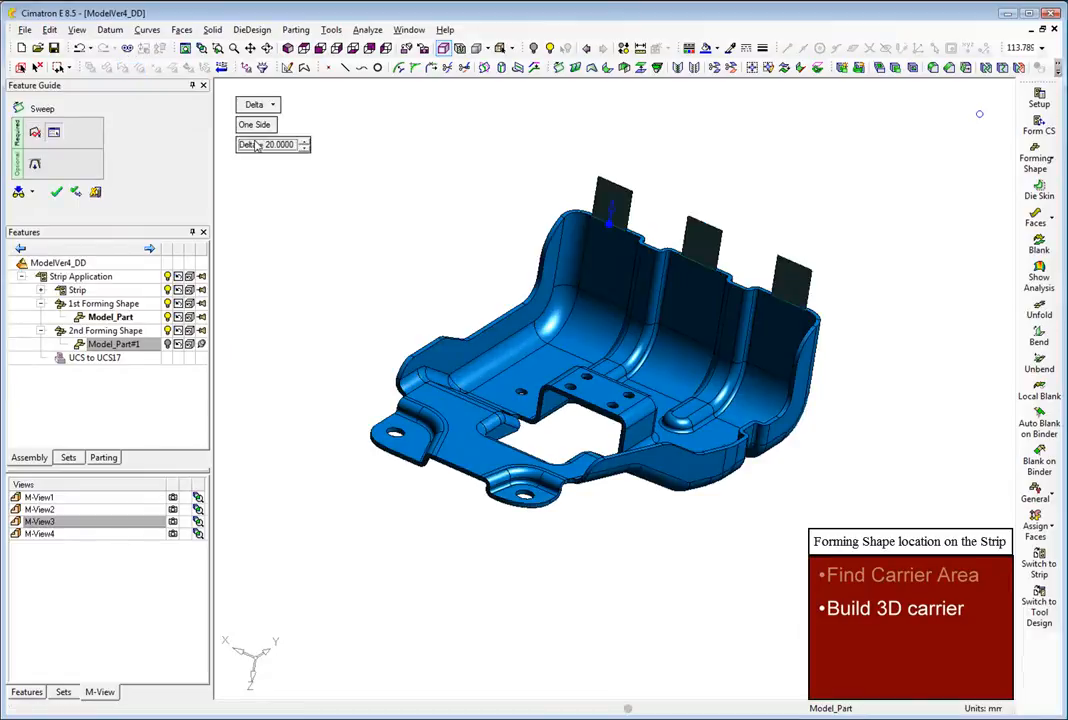
pyautogui.middleClick(353, 206)
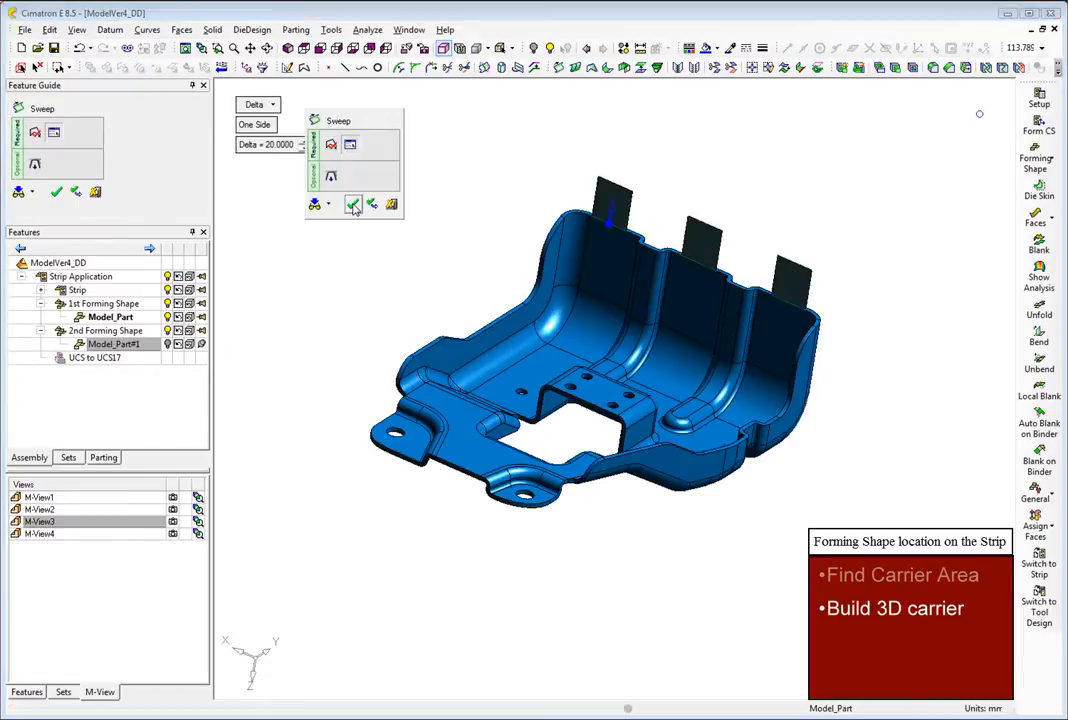
pyautogui.click(353, 206)
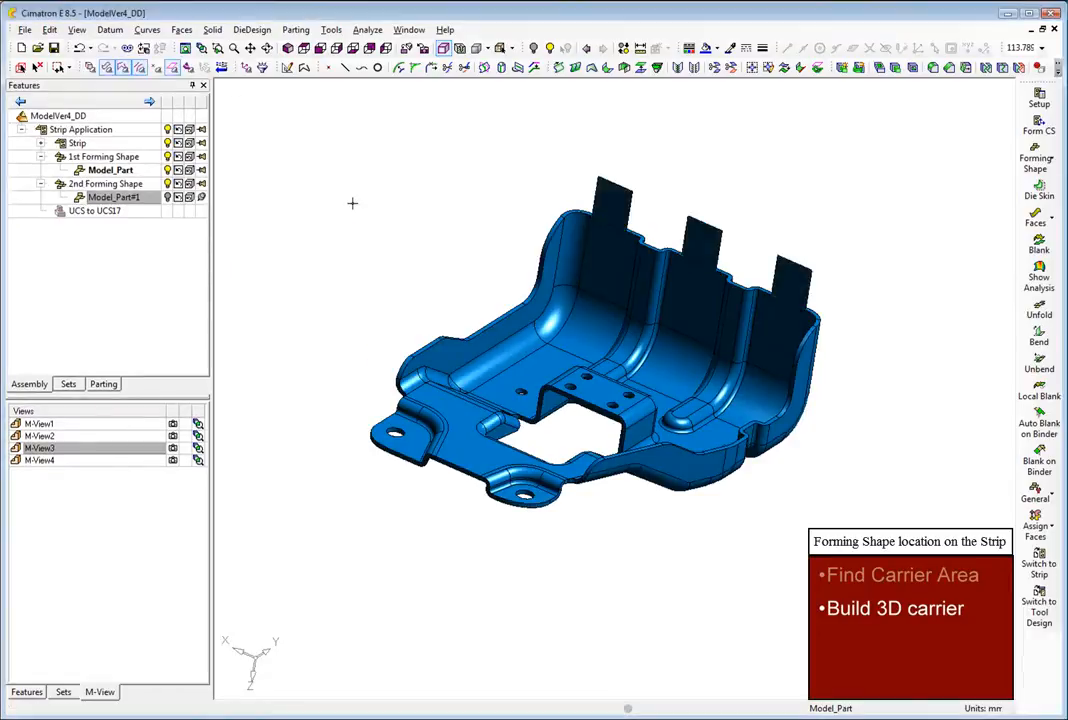
# Create a UCS normal to the middle carrier tab, with its origin at the middle of the tab's outer edge
pyautogui.click(110, 29)
pyautogui.moveTo(124, 77)
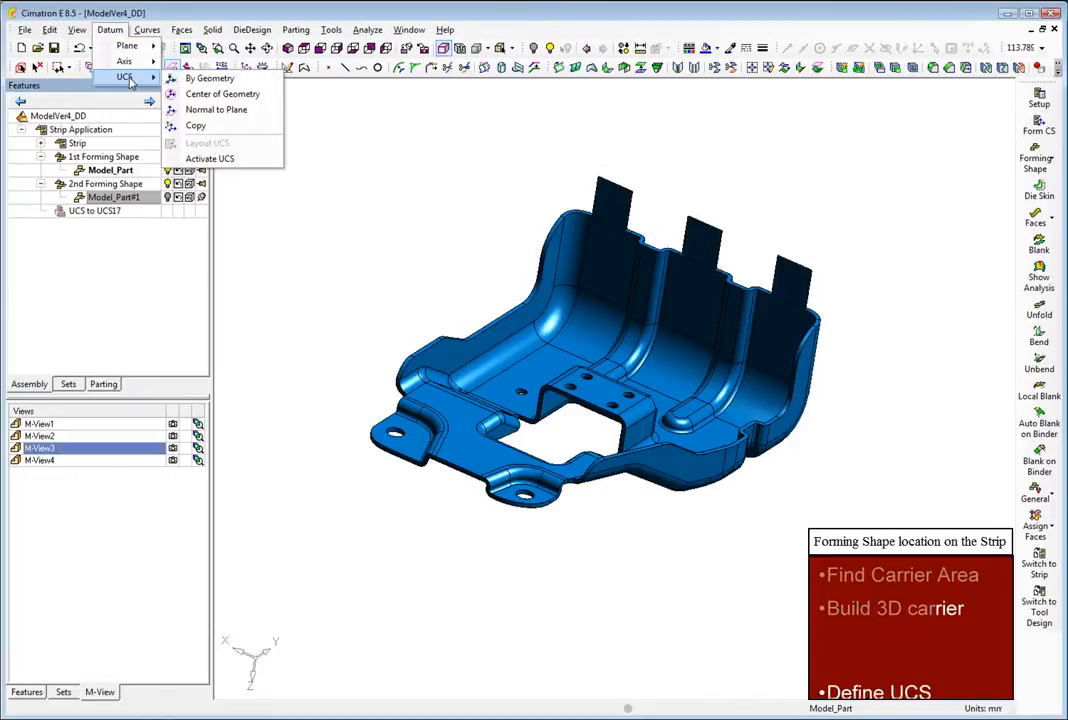
pyautogui.click(218, 111)
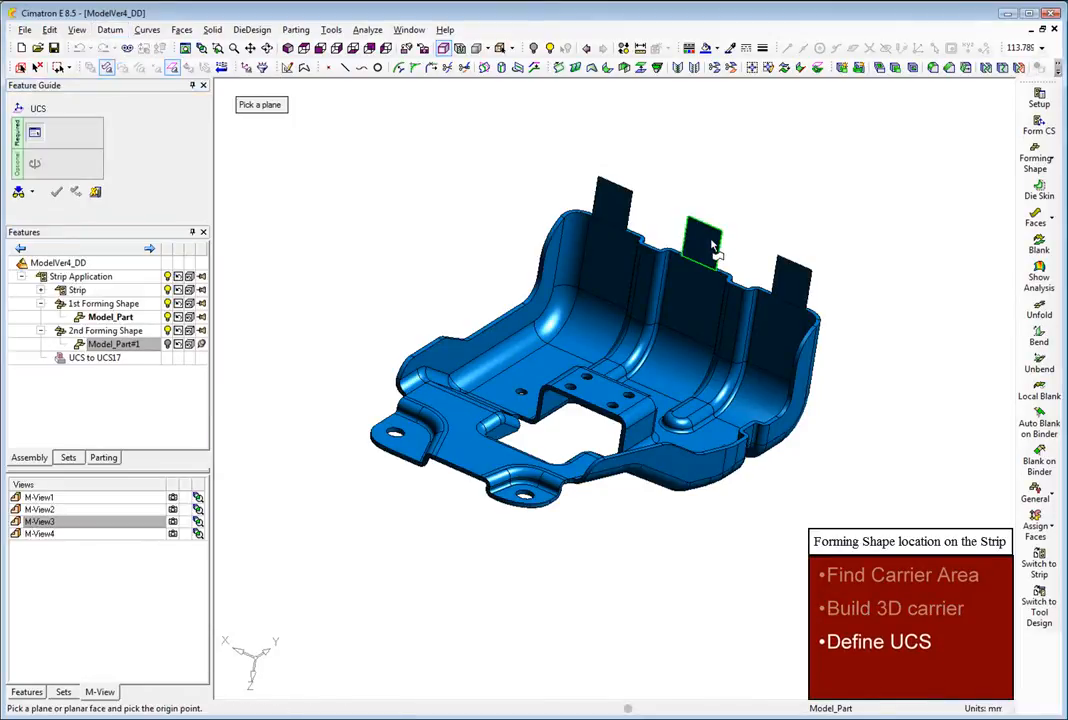
pyautogui.click(712, 232)
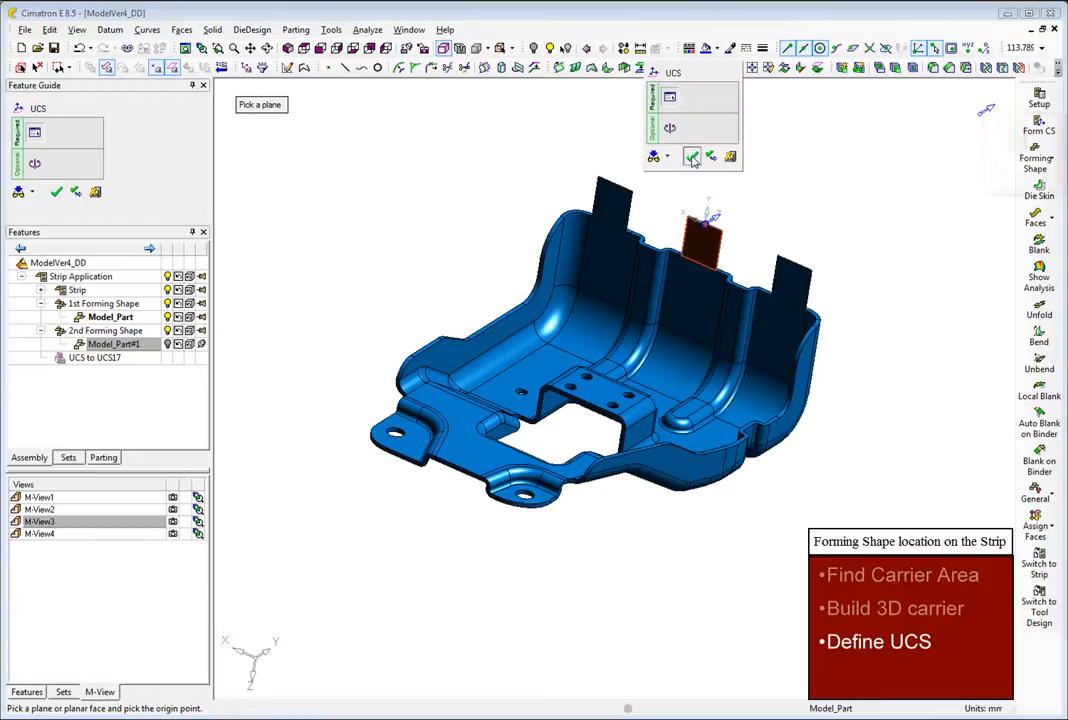
pyautogui.click(693, 159)
# Set the UCS on the middle carrier tab as the Form CS of the first forming shape
pyautogui.click(1039, 125)
pyautogui.click(706, 221)
pyautogui.click(175, 449)
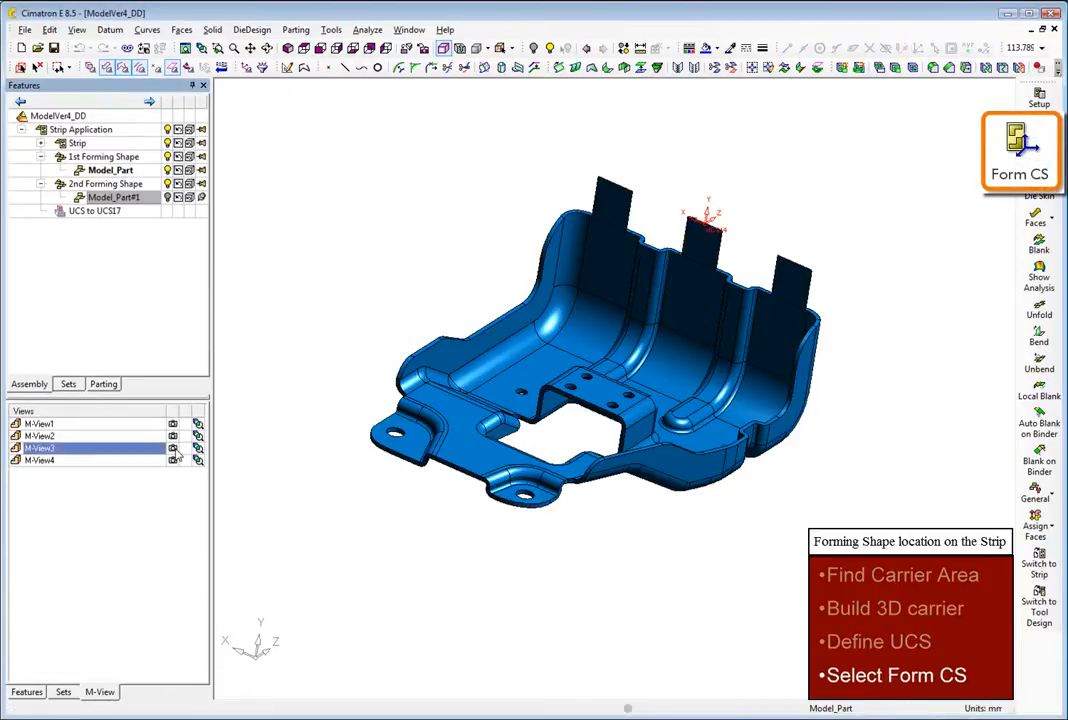
# Add a regular forming shape beside the original part using Copy Part Import and a forming progression of 200
pyautogui.click(288, 49)
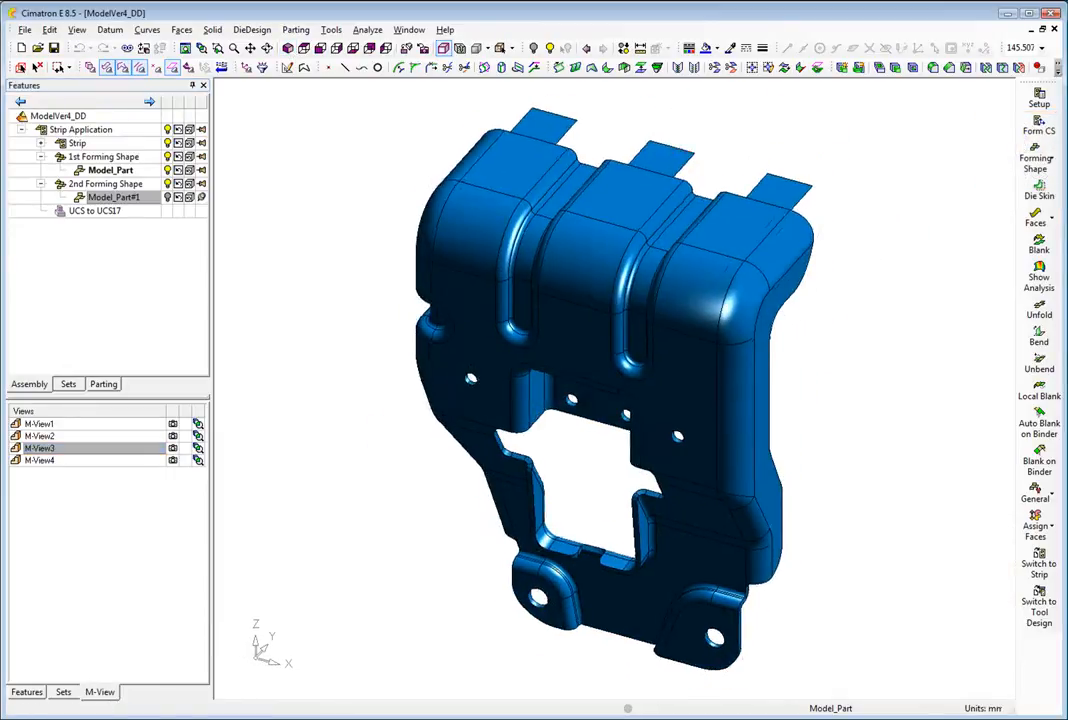
pyautogui.keyDown('ctrl'); pyautogui.moveTo(301, 220); pyautogui.dragTo(301, 288, button='right'); pyautogui.keyUp('ctrl')
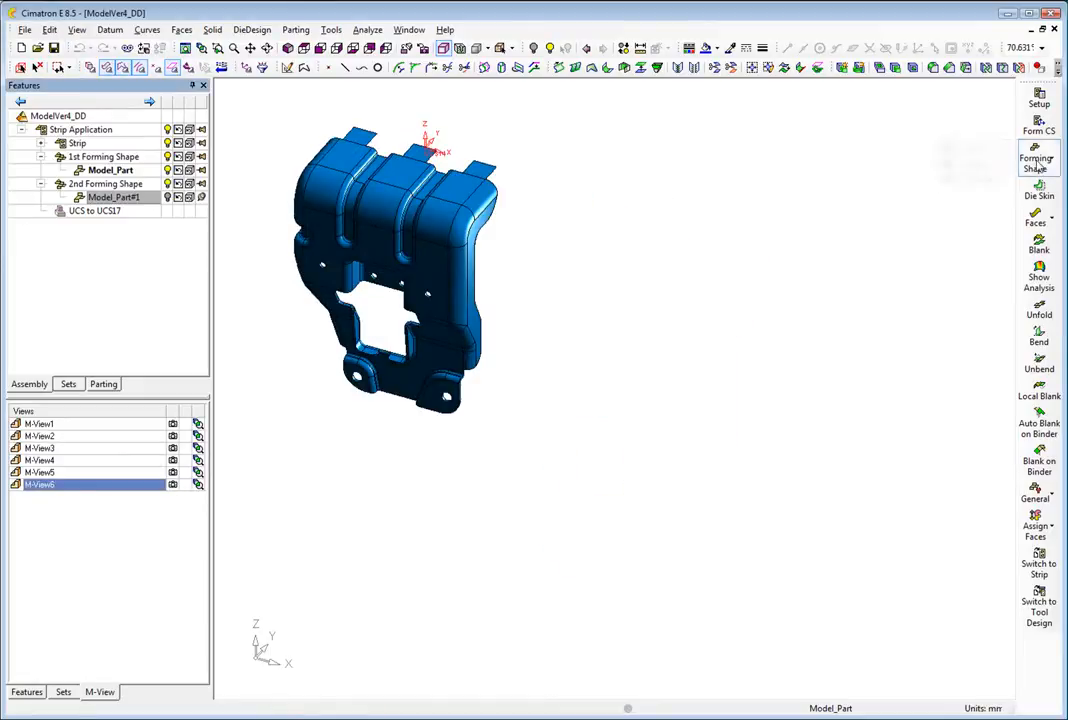
pyautogui.click(1038, 162)
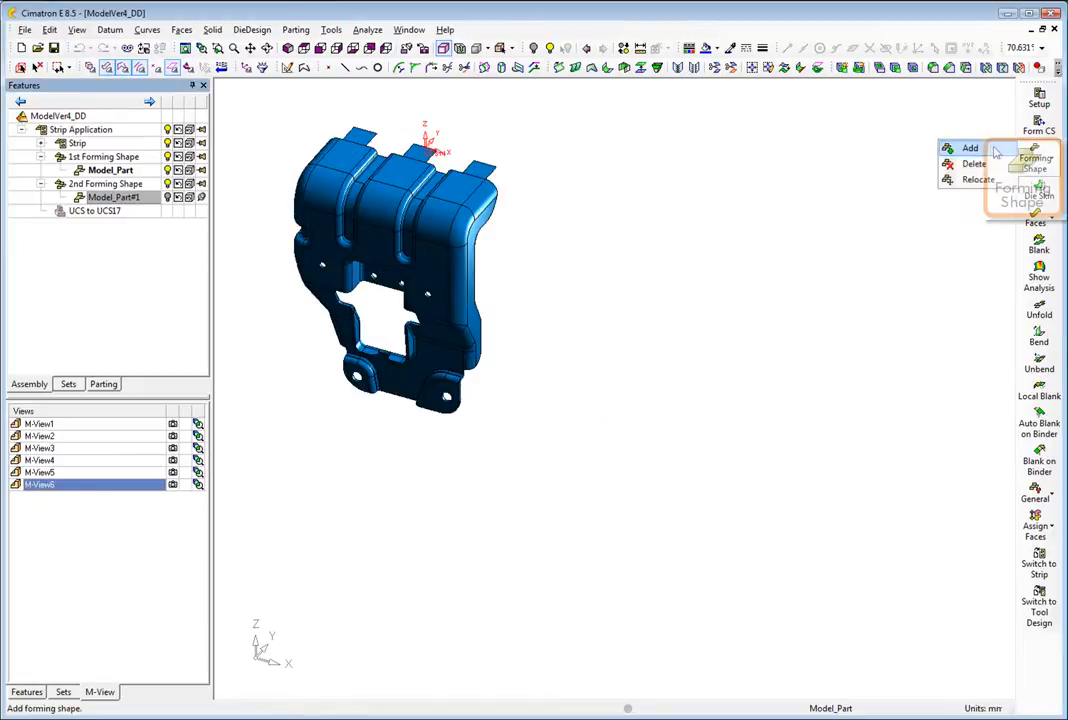
pyautogui.click(962, 146)
pyautogui.click(460, 198)
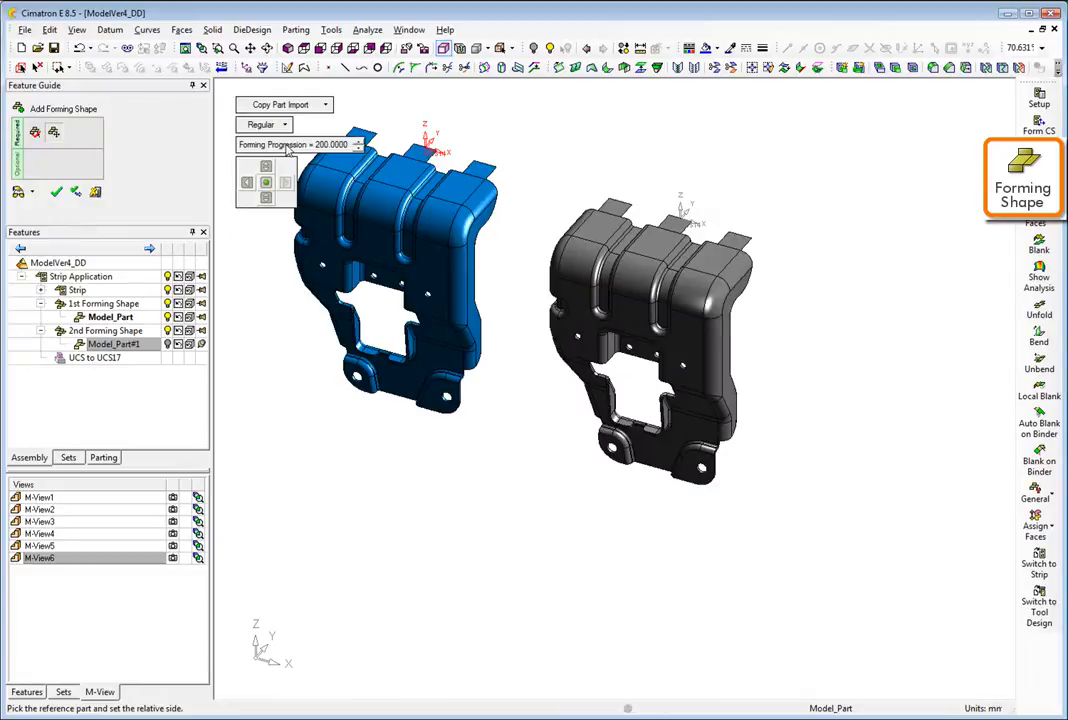
pyautogui.middleClick(287, 359)
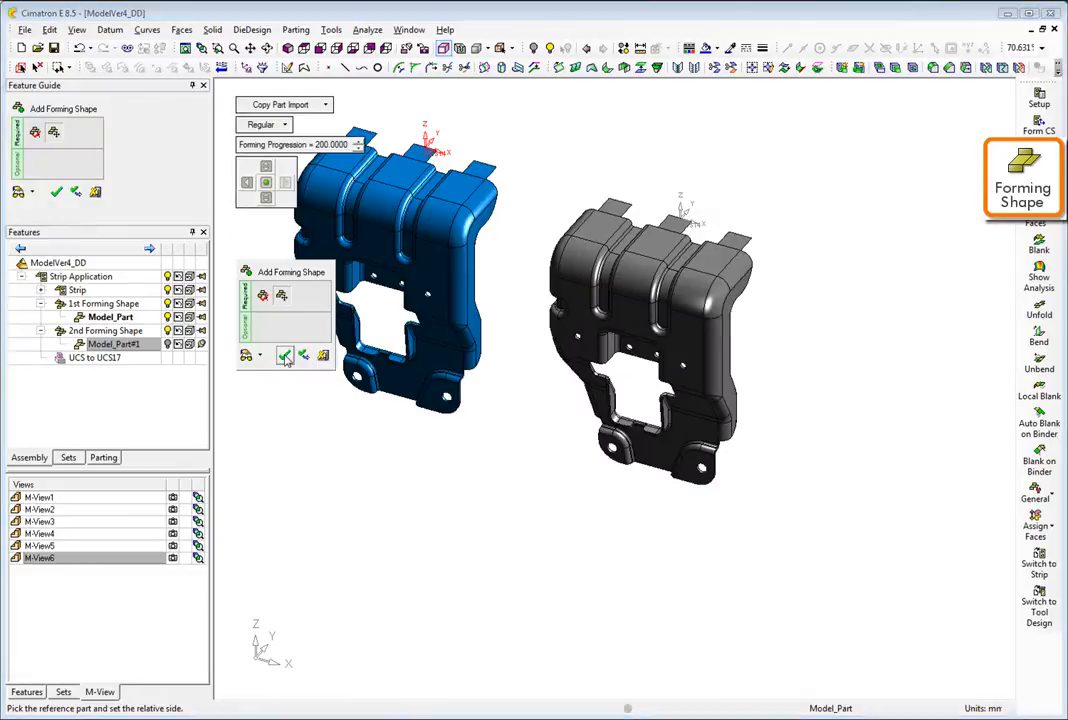
pyautogui.click(285, 357)
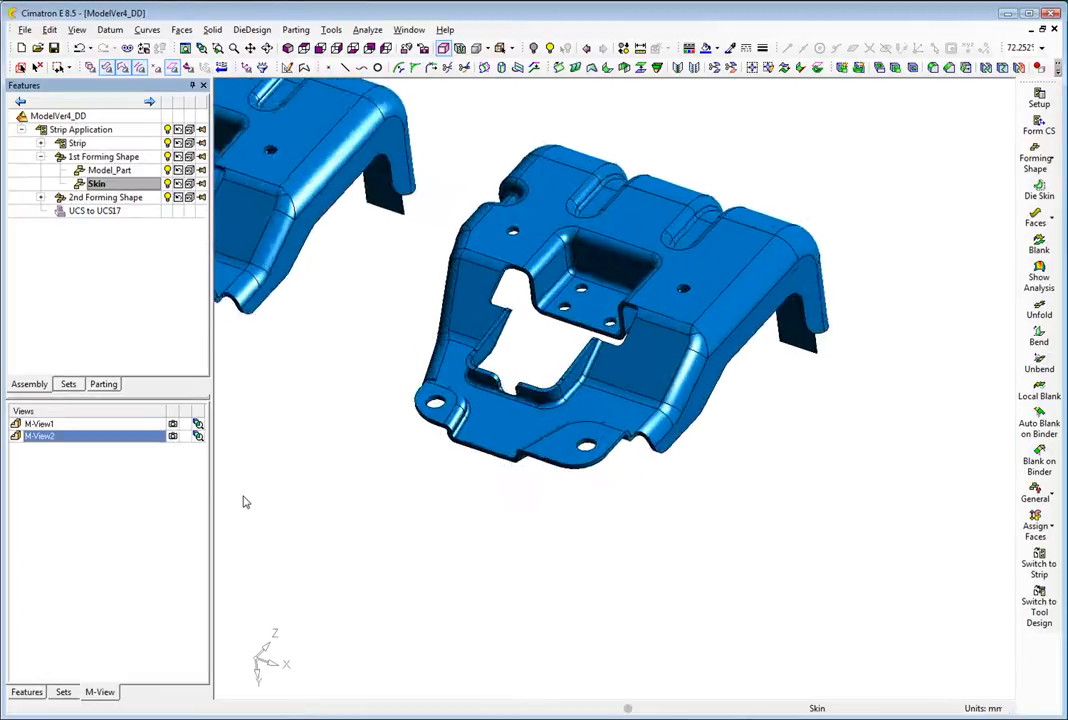
# Create a die skin of the added forming shape from its outer faces, carrier tabs included, with smooth selection on
pyautogui.click(1039, 190)
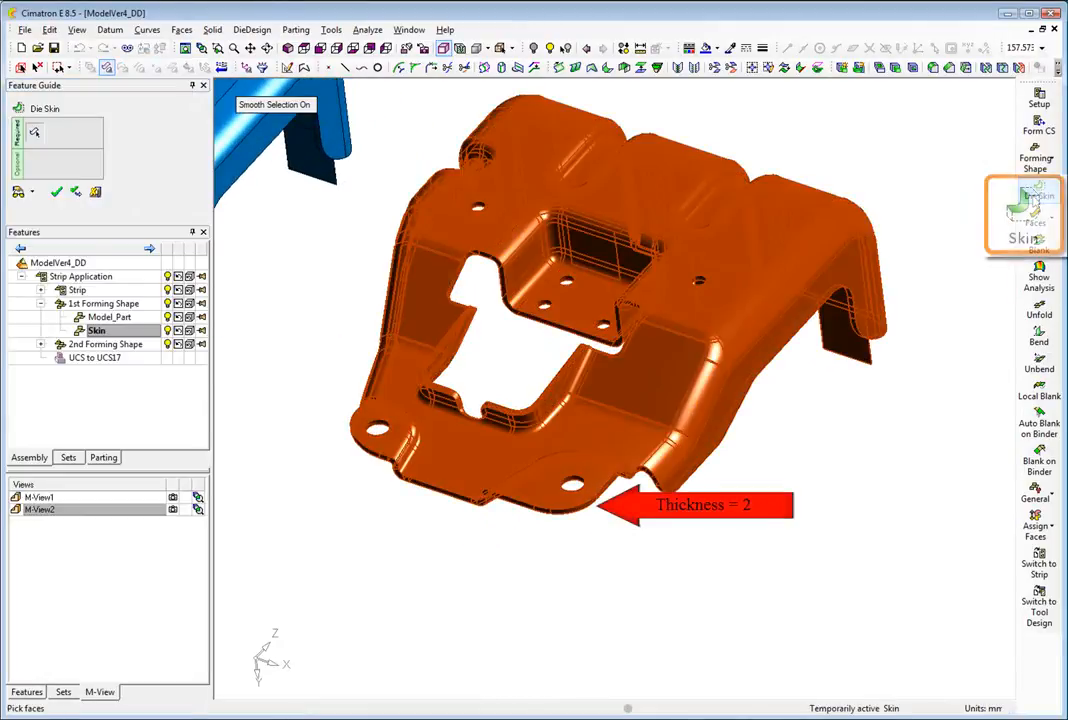
pyautogui.click(440, 368)
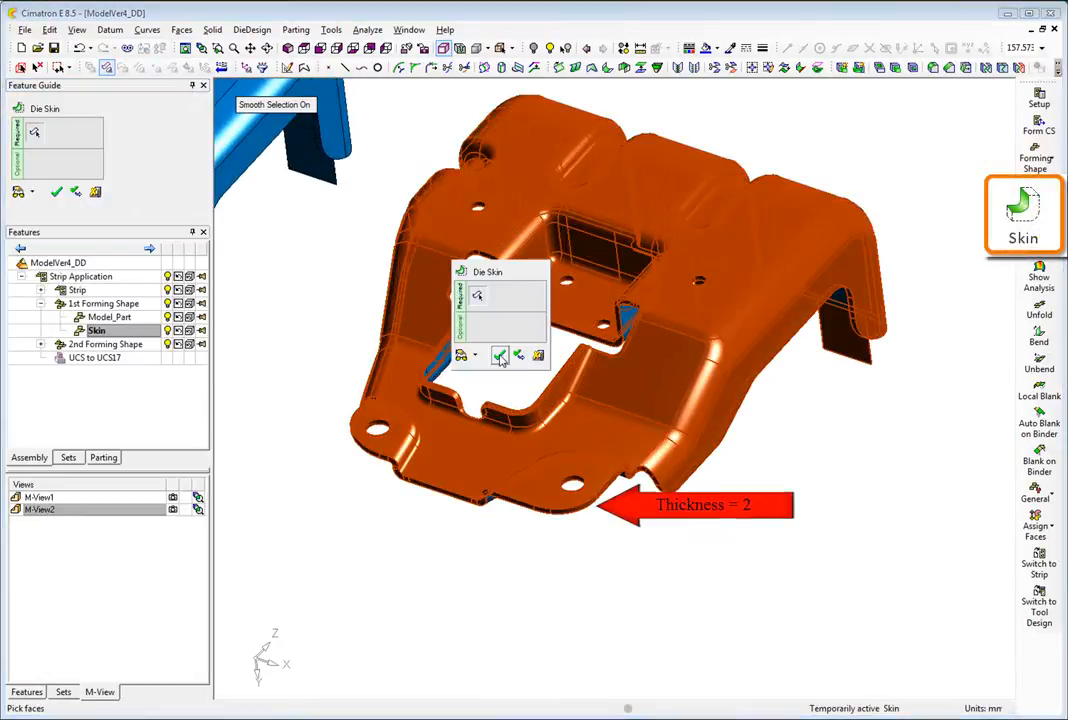
pyautogui.click(500, 357)
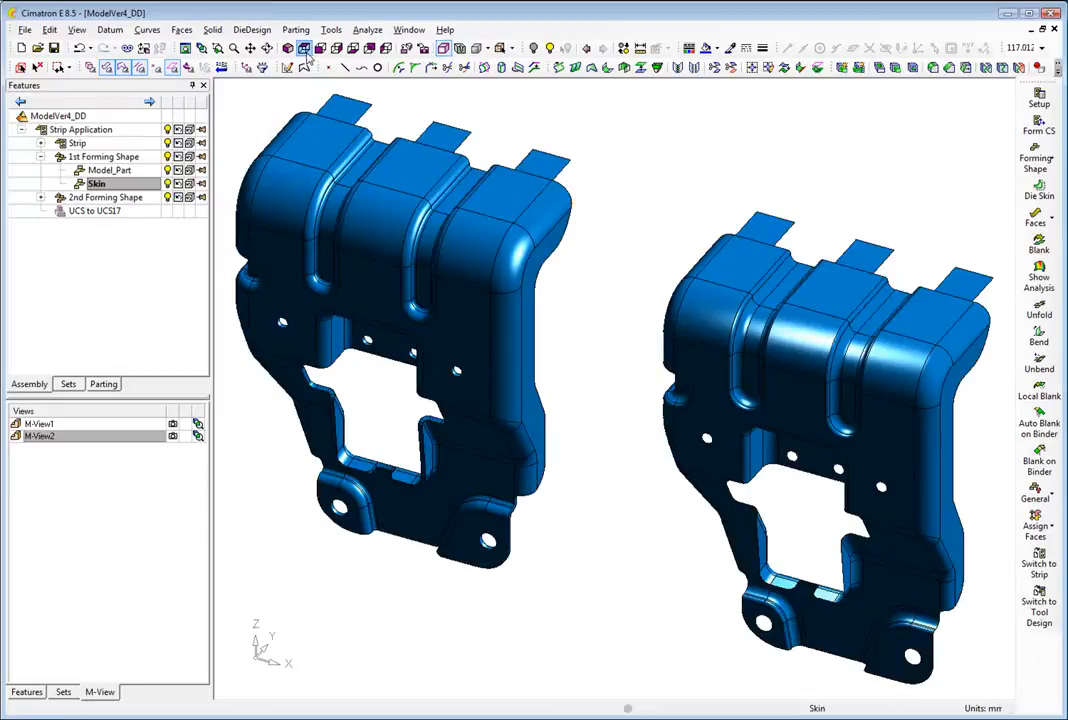
# Round the six sharp corners at the bases of the skin's three carrier tabs with 1 mm face corners
pyautogui.click(306, 53)
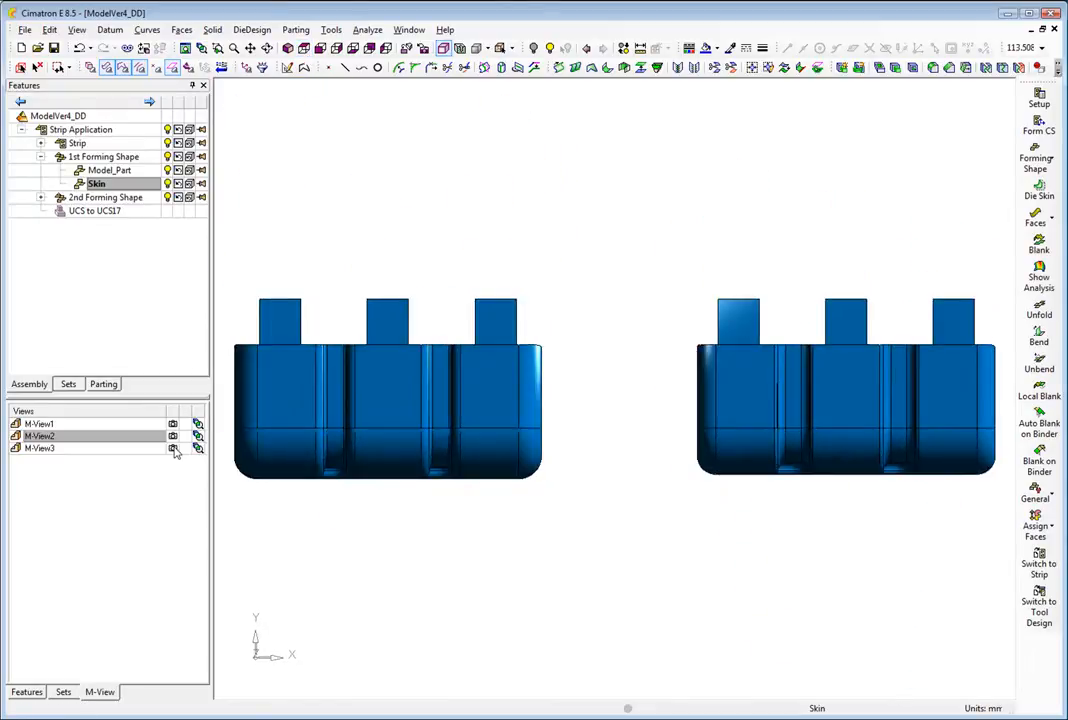
pyautogui.click(174, 450)
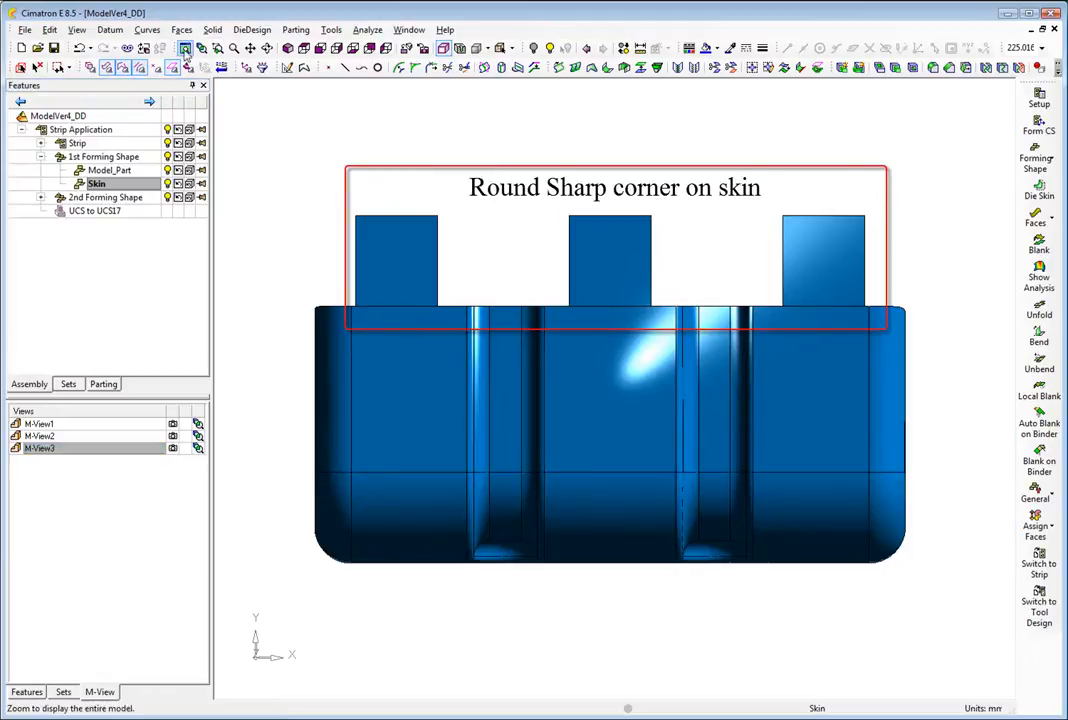
pyautogui.click(182, 30)
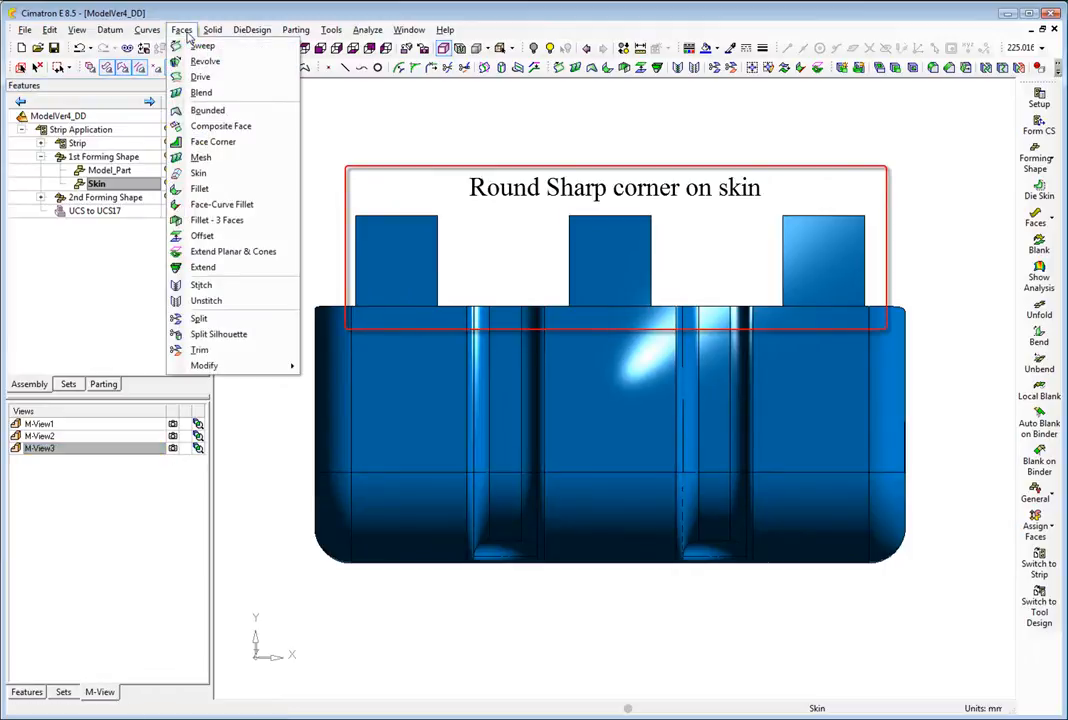
pyautogui.click(213, 141)
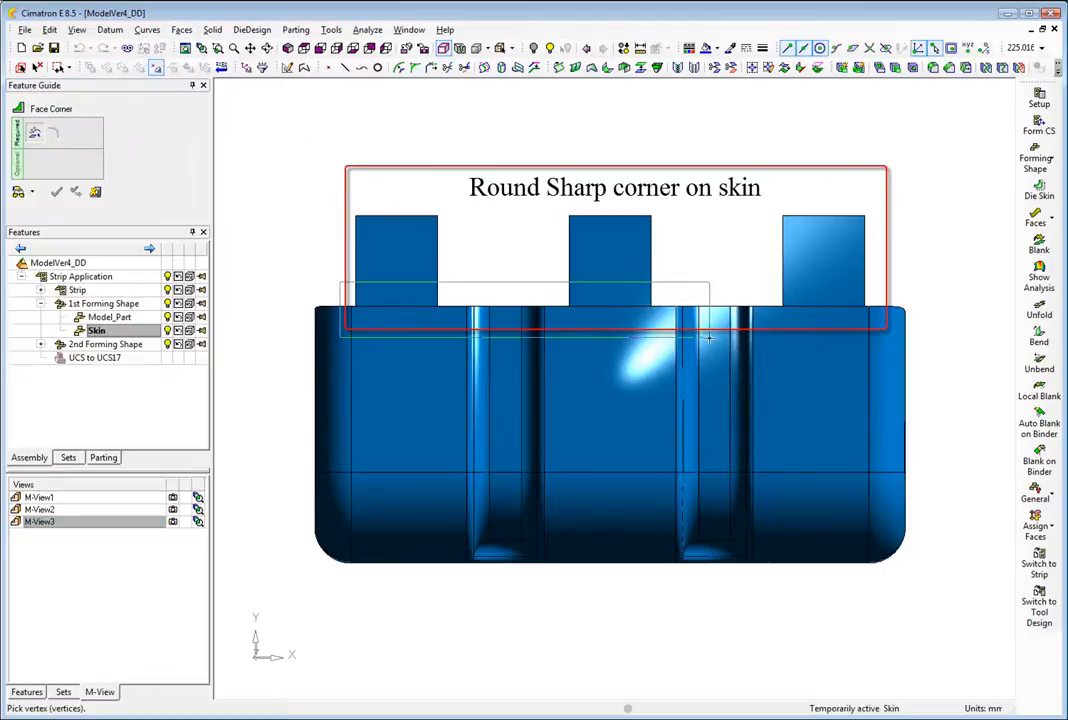
pyautogui.moveTo(871, 323); pyautogui.dragTo(871, 323)
pyautogui.write('1')
pyautogui.press('Return')
pyautogui.middleClick(306, 110)
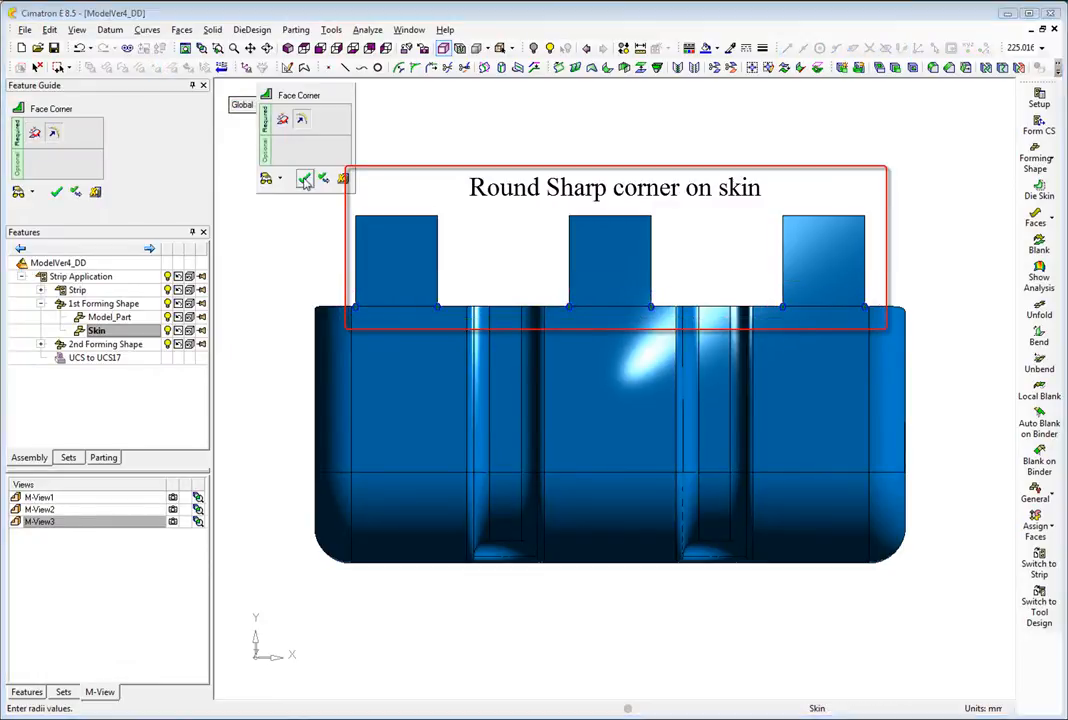
pyautogui.click(306, 180)
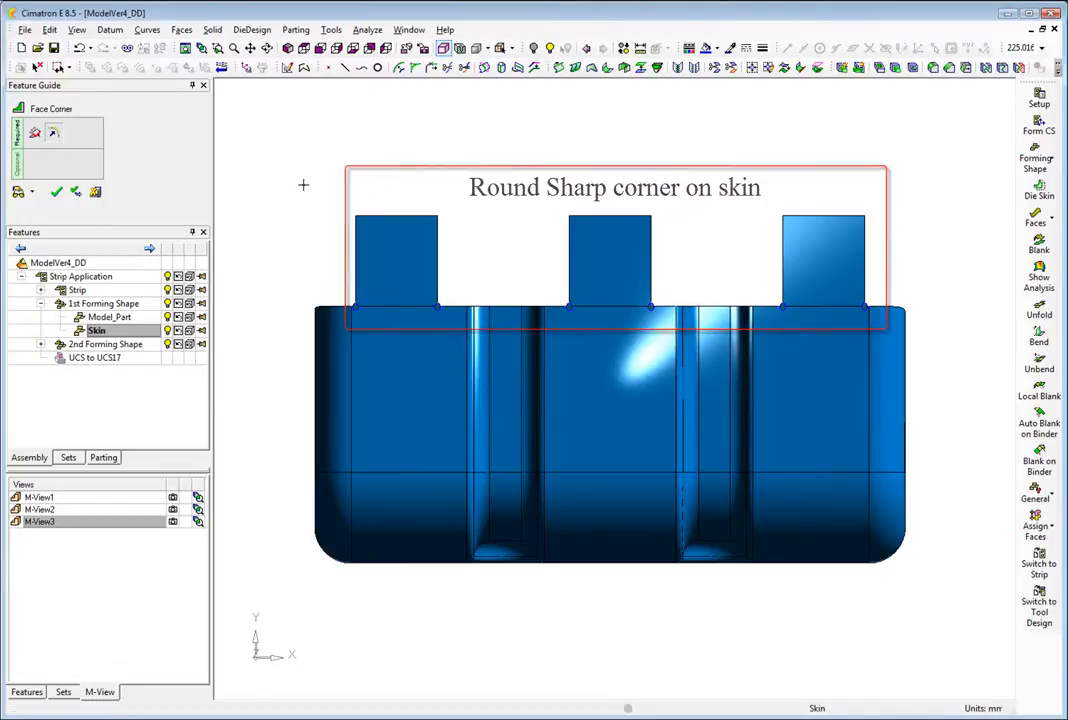
pyautogui.click(173, 449)
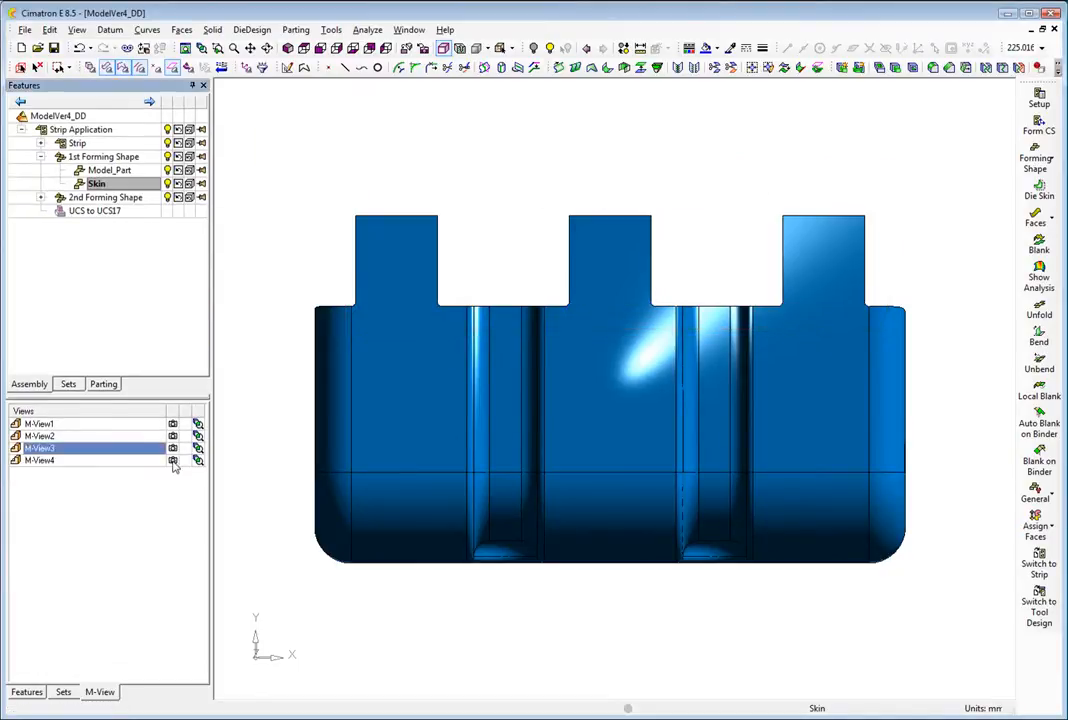
pyautogui.click(173, 461)
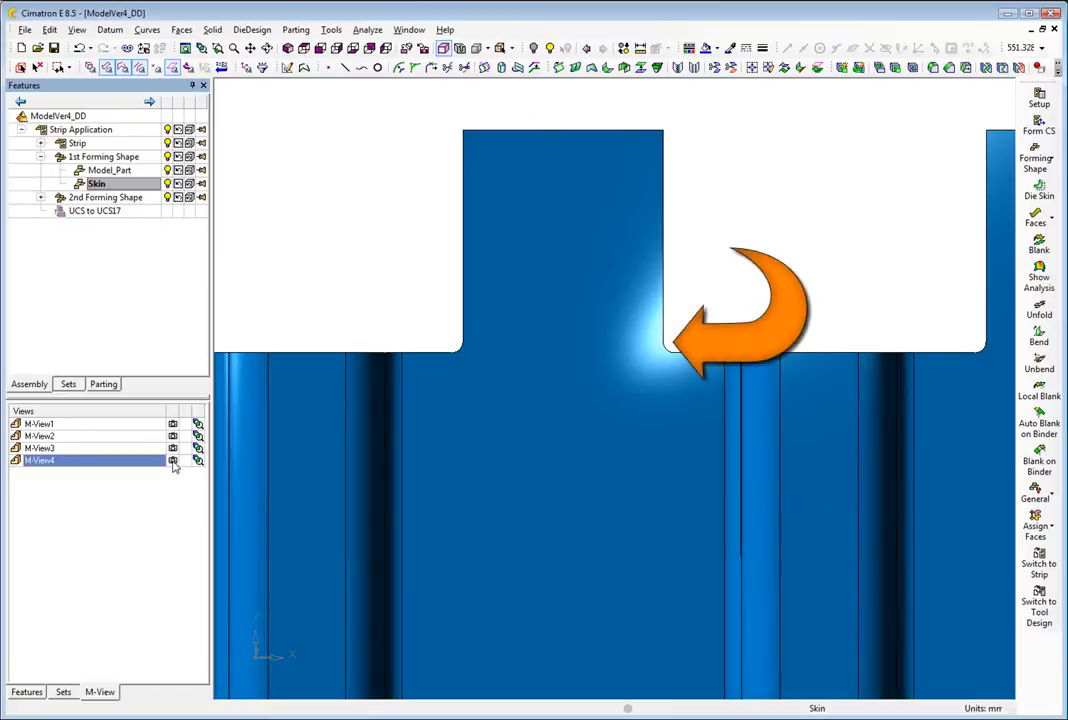
# Add another regular forming shape beside the skin using Copy Part Import and a forming progression of 200
pyautogui.click(173, 461)
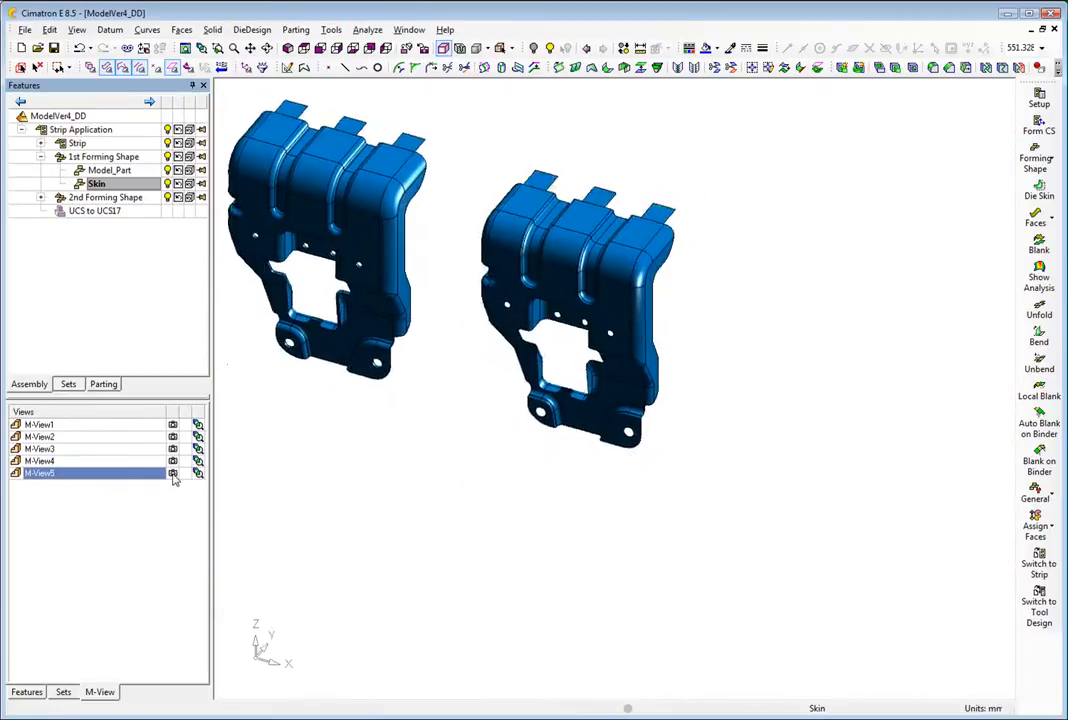
pyautogui.click(1036, 162)
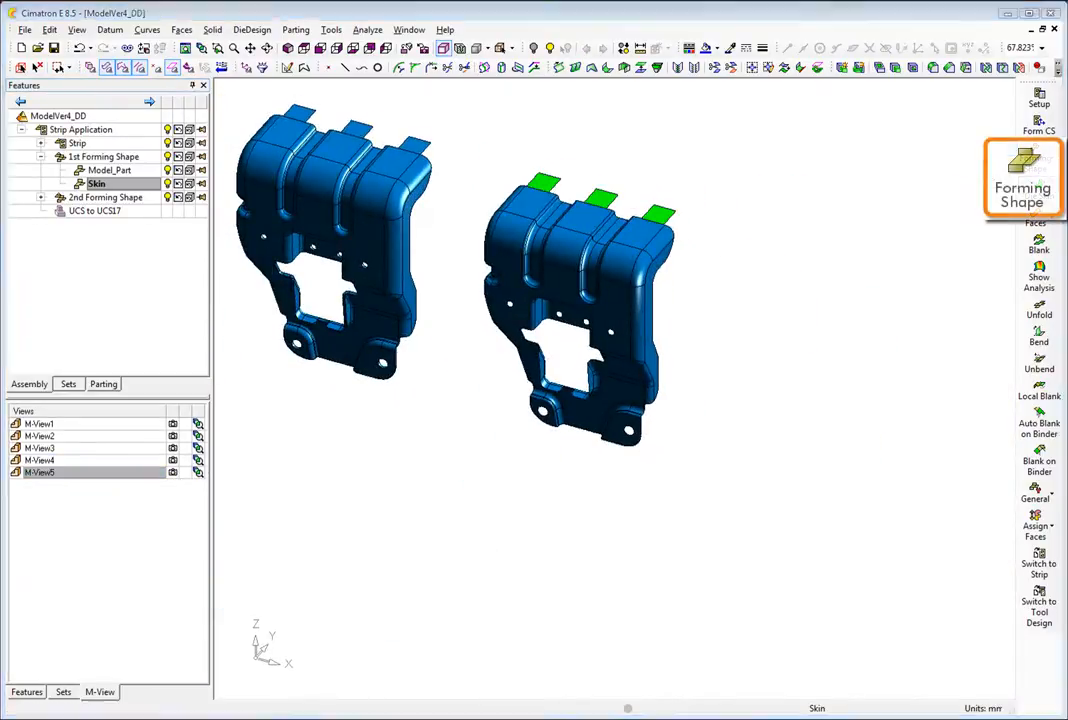
pyautogui.click(968, 148)
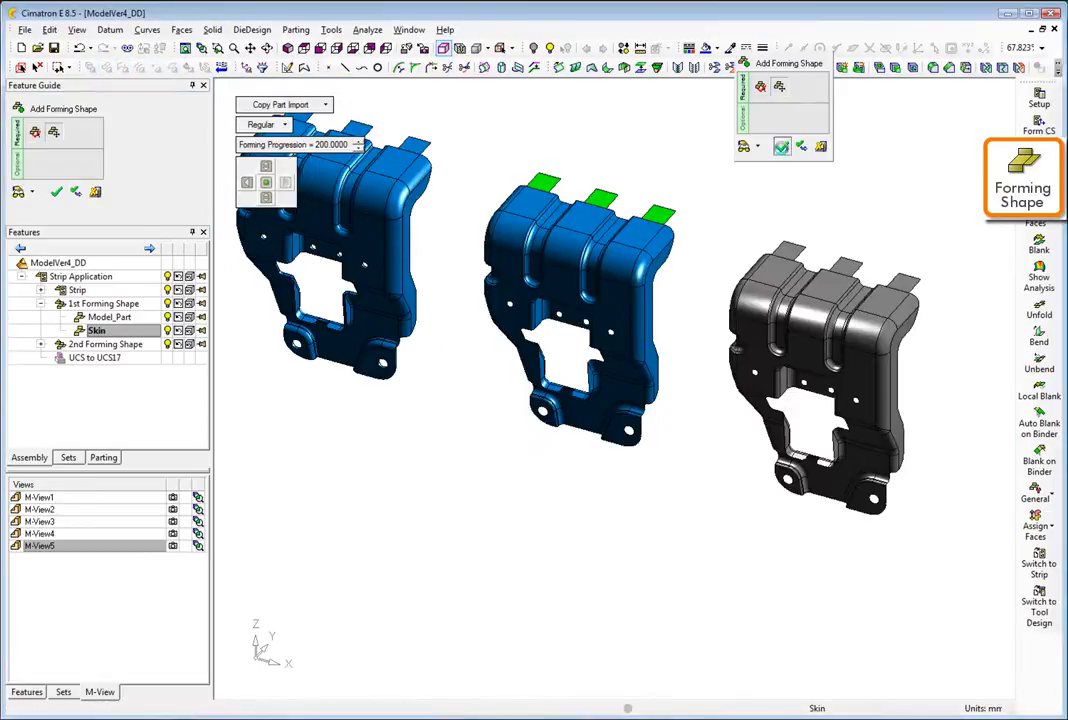
# Offset the middle carrier tab's outer edge 8 mm inward to create a bending line
pyautogui.click(173, 436)
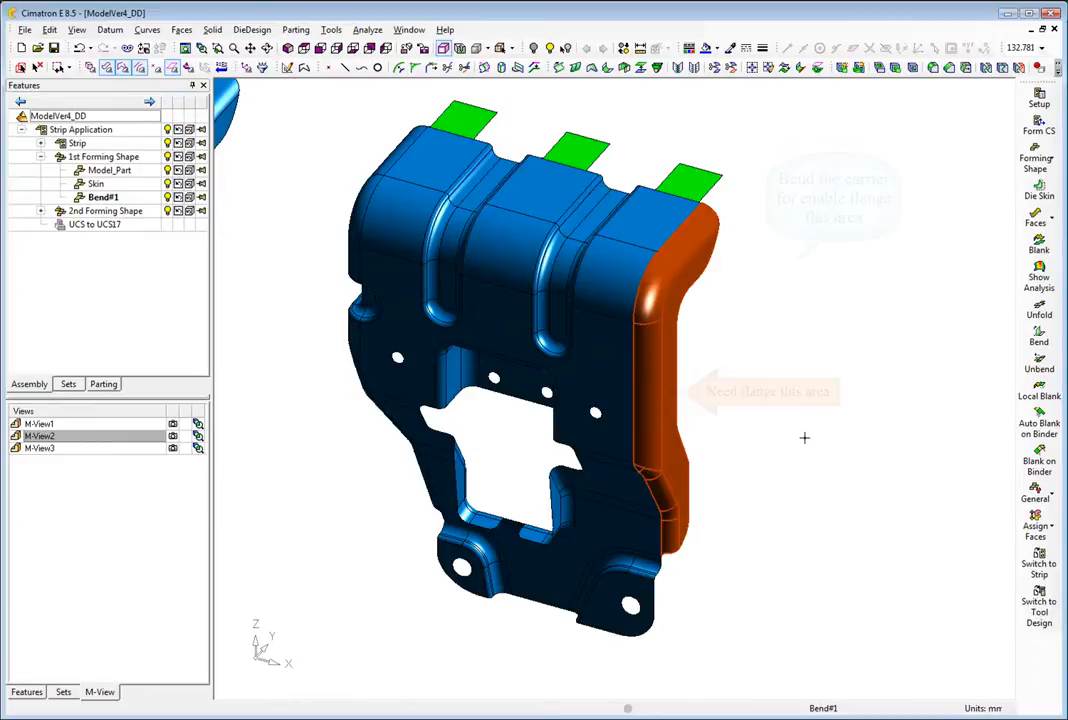
pyautogui.click(173, 448)
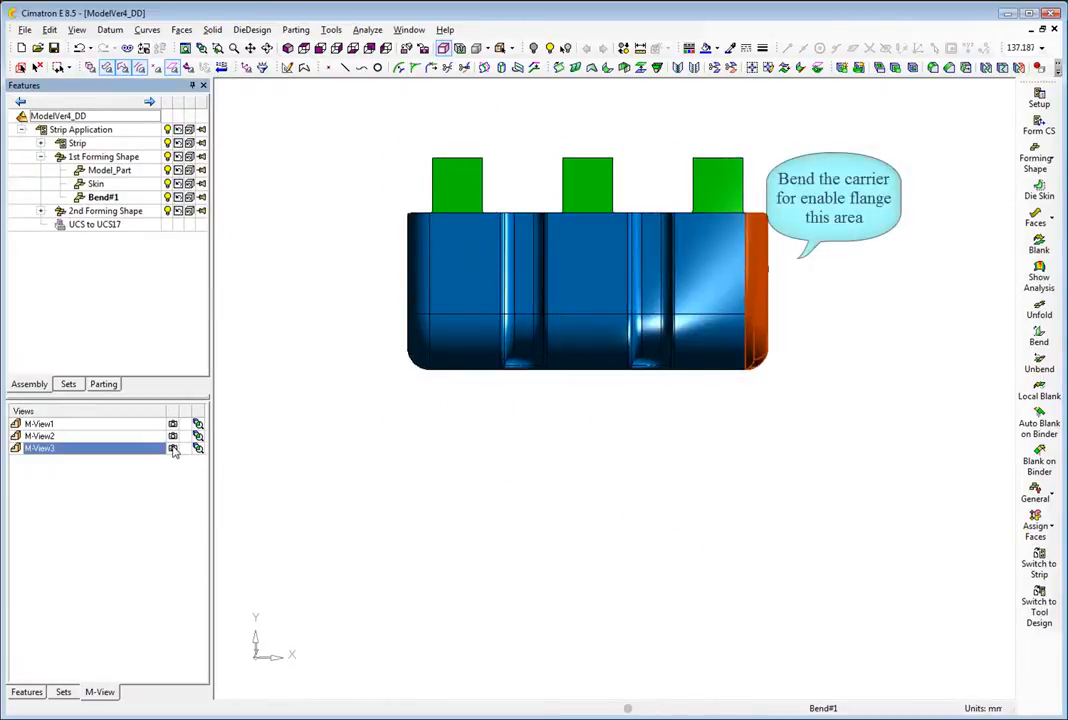
pyautogui.click(148, 30)
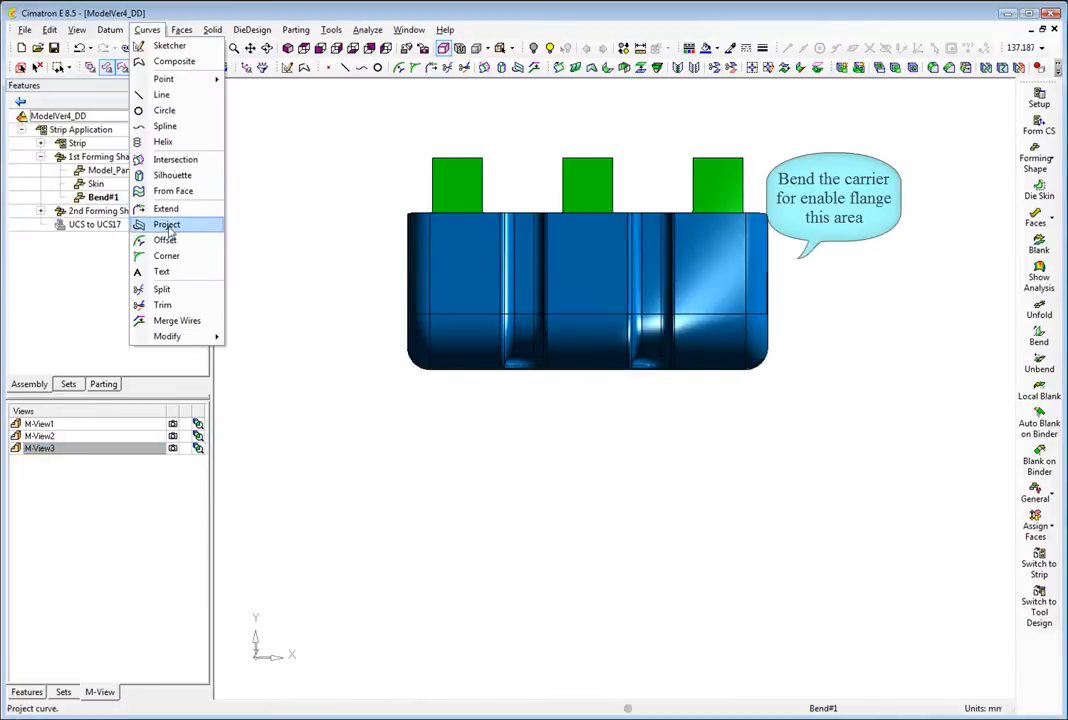
pyautogui.click(166, 241)
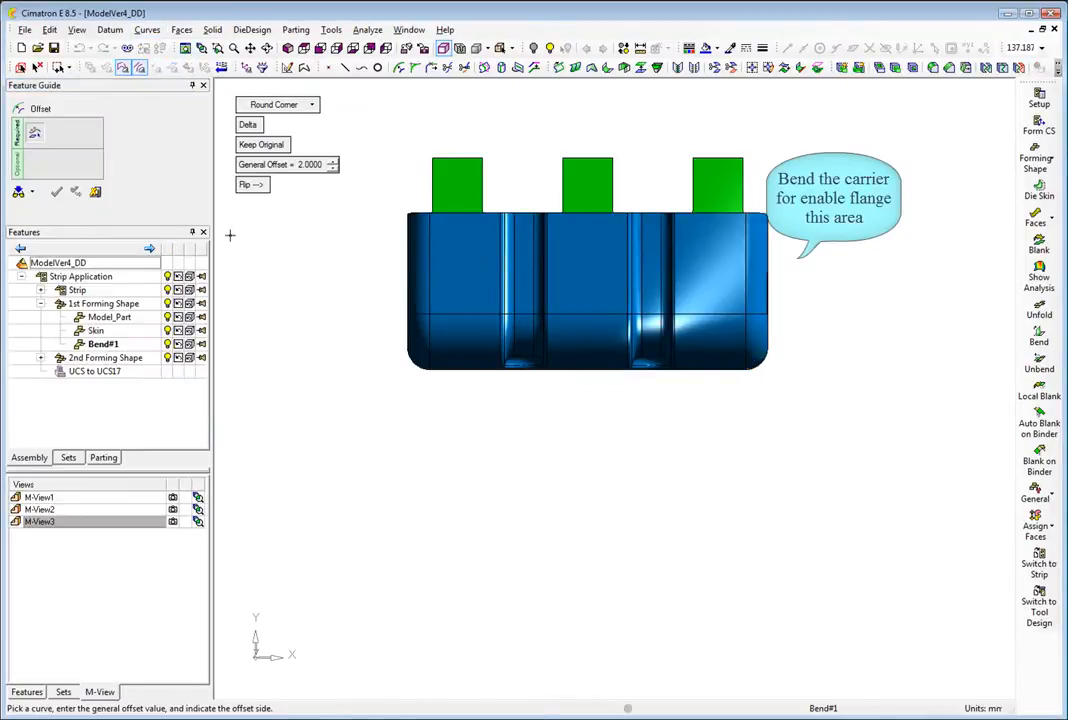
pyautogui.click(308, 166)
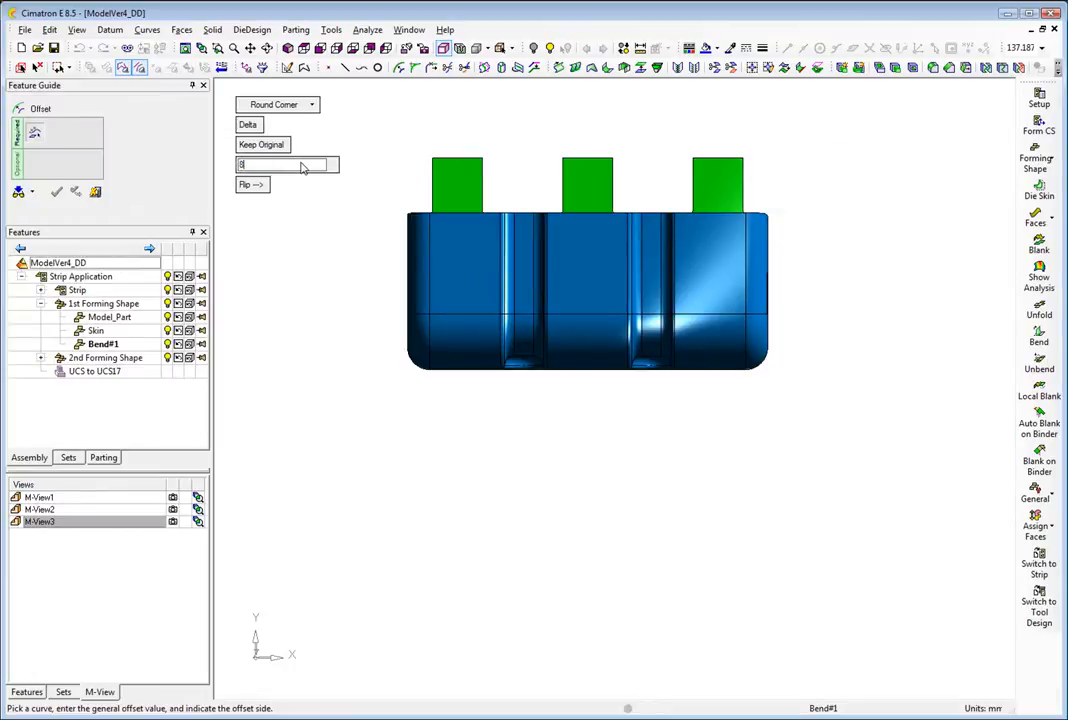
pyautogui.press('Return')
pyautogui.click(574, 158)
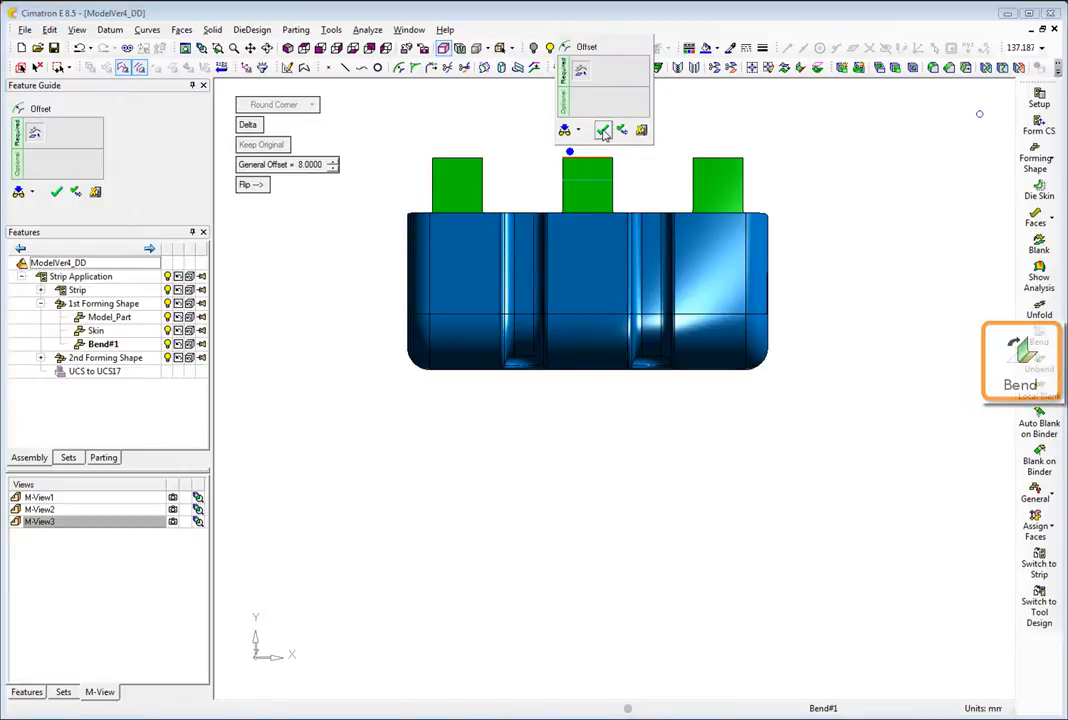
pyautogui.middleClick(604, 127)
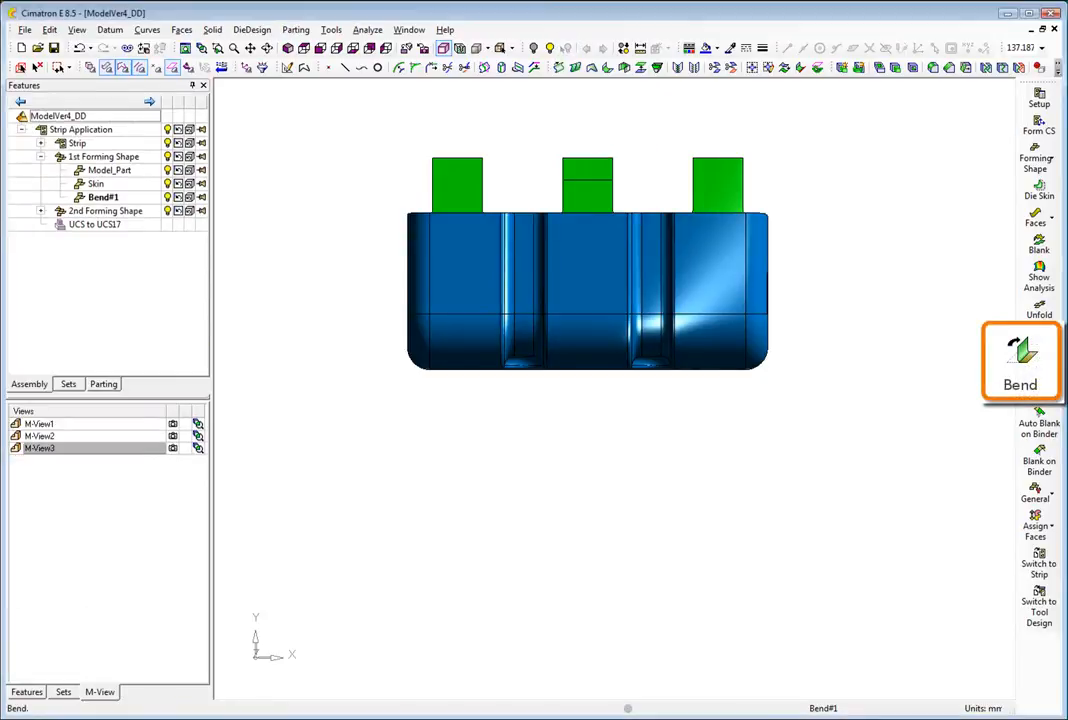
# Bend the whole shape about the offset line with the middle tab as natural plane, thickness 0, K-factor 0.5, angle 60 and radius 2
pyautogui.click(731, 246)
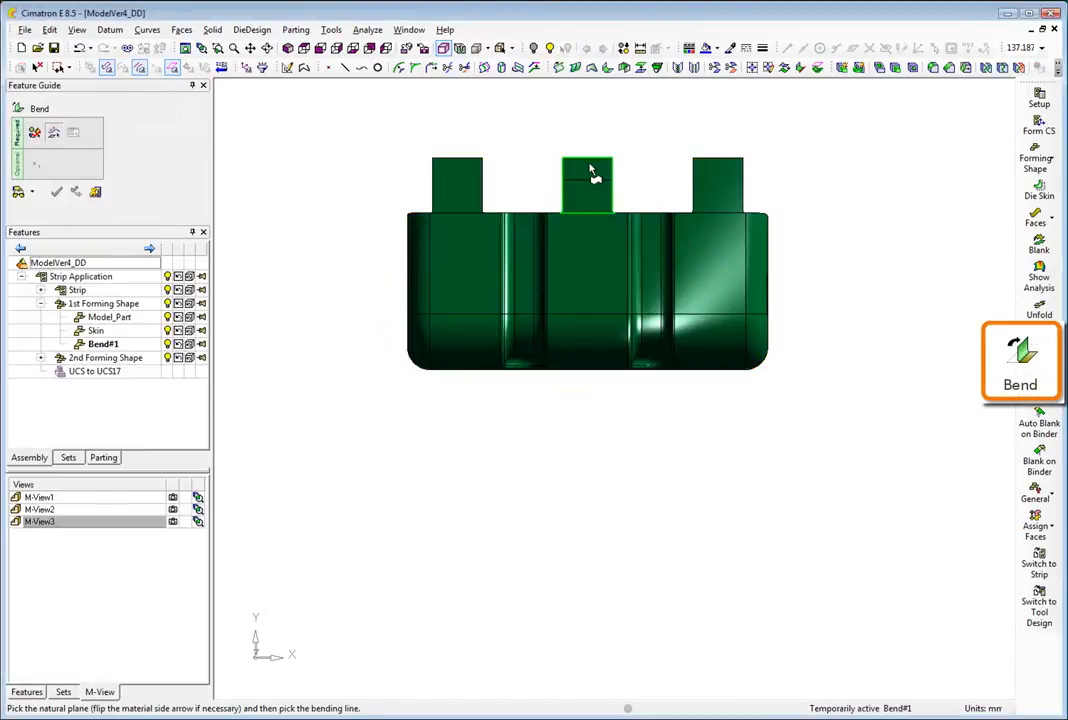
pyautogui.click(591, 175)
pyautogui.click(598, 184)
pyautogui.click(173, 510)
pyautogui.click(172, 521)
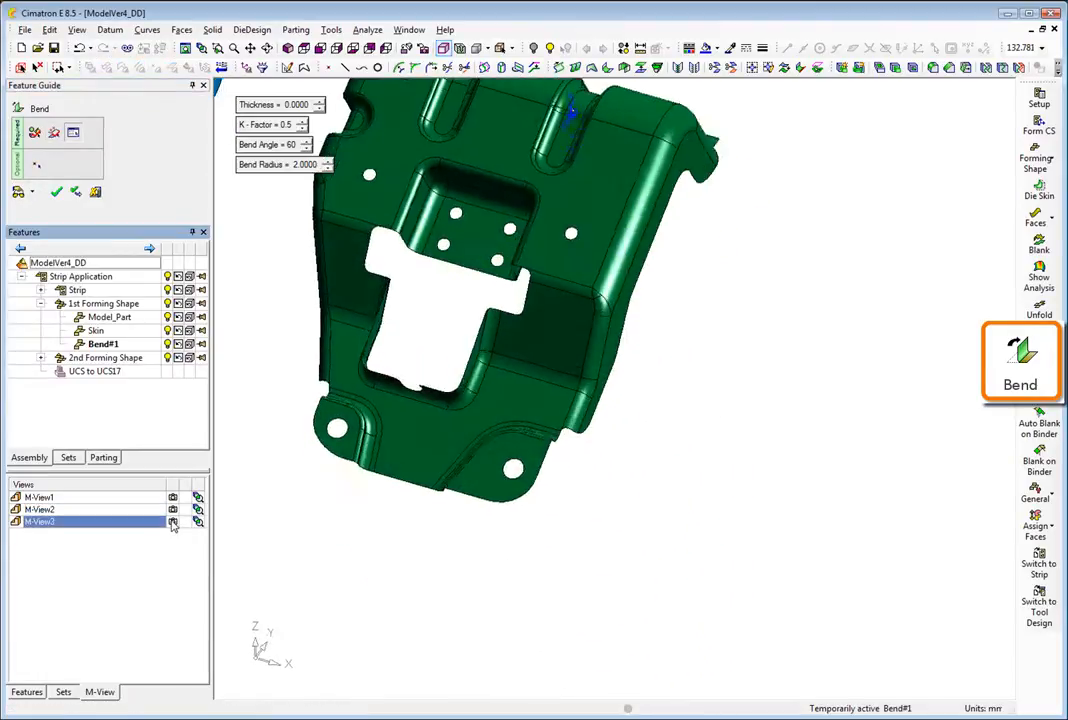
pyautogui.middleClick(312, 331)
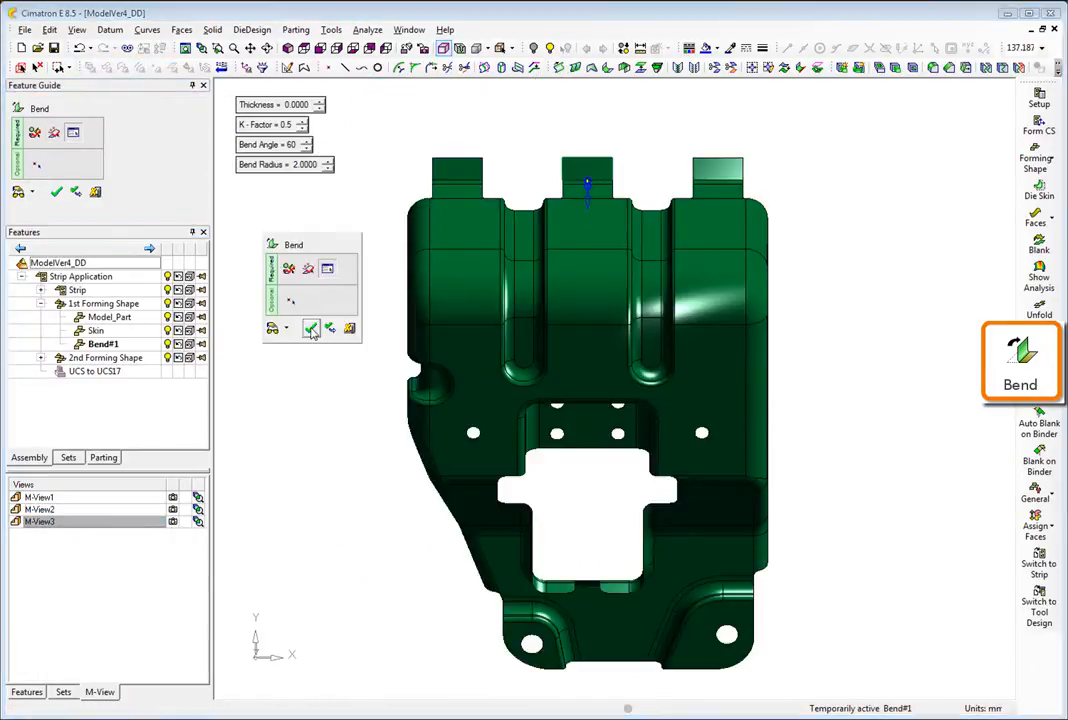
pyautogui.click(312, 331)
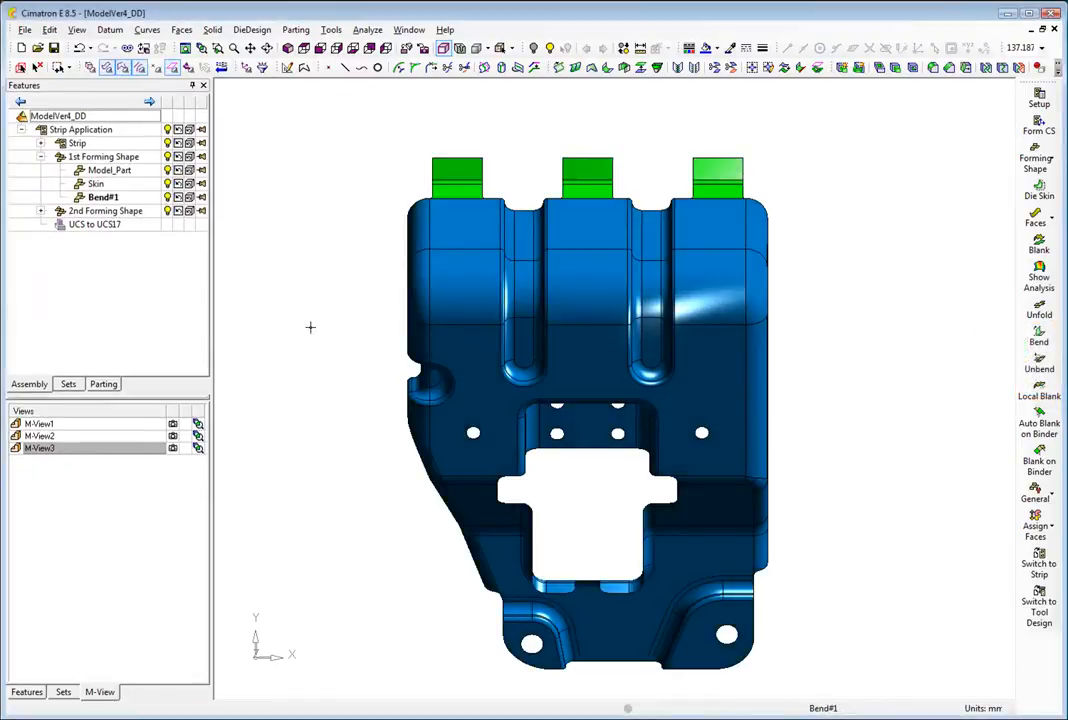
# Attach the right side flange faces of the bent shape to its Forming group
pyautogui.click(173, 473)
pyautogui.click(1040, 532)
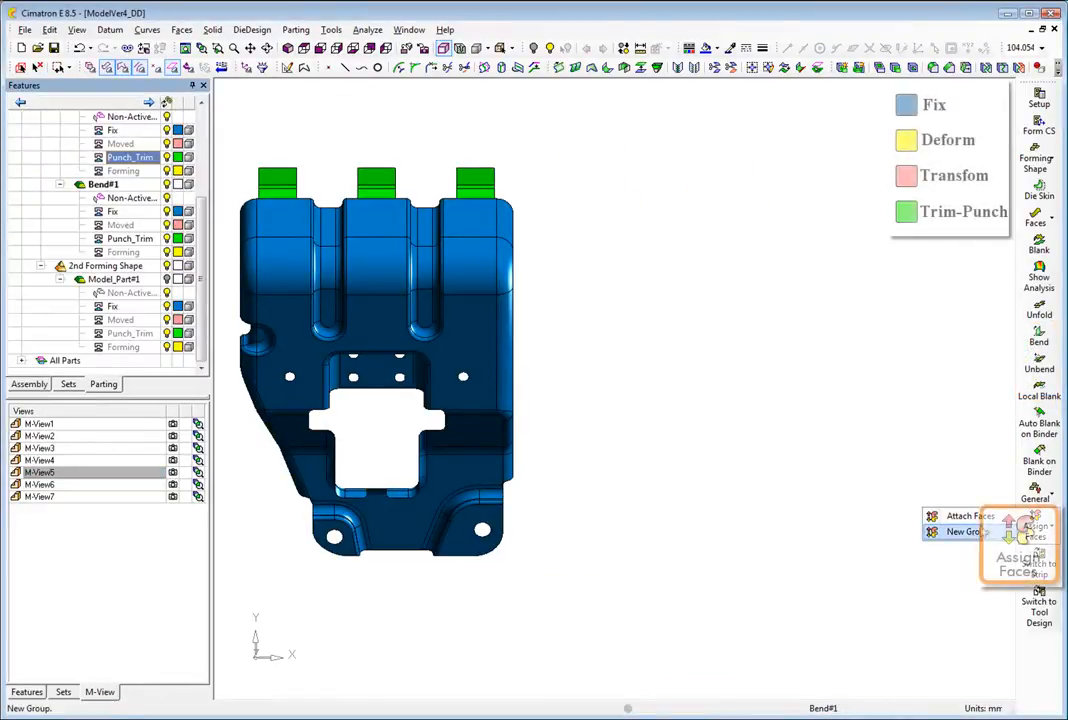
pyautogui.click(978, 517)
pyautogui.moveTo(418, 154); pyautogui.dragTo(584, 418)
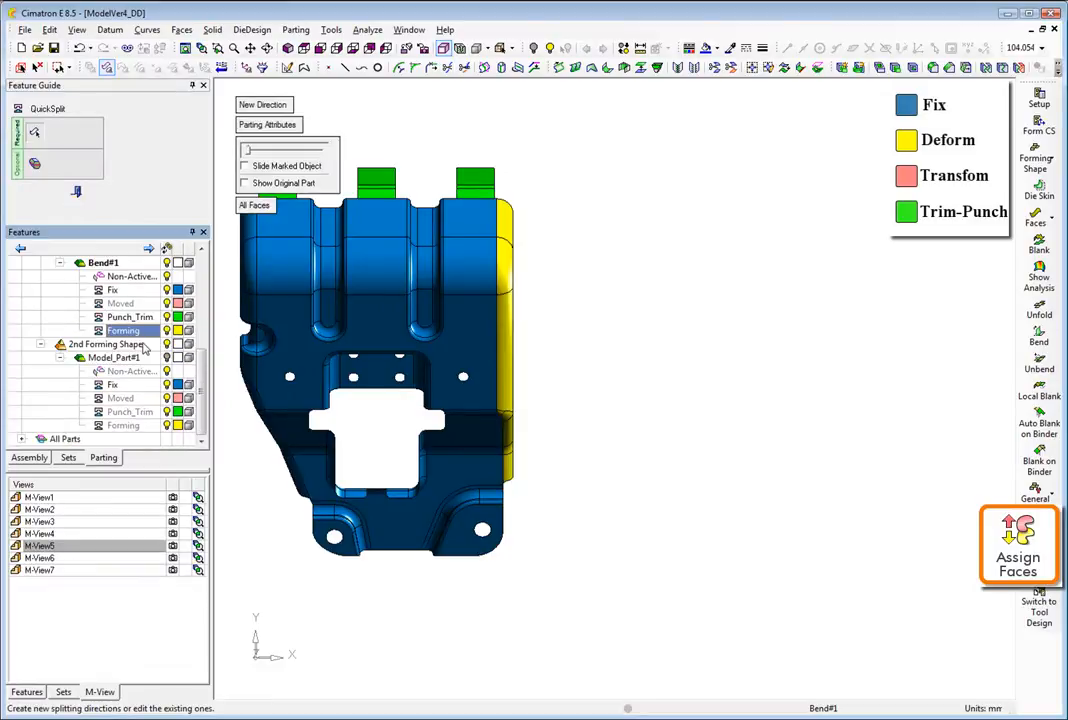
# Attach the left side flange faces to the Forming group and the three carrier tabs to the Fix group
pyautogui.click(172, 547)
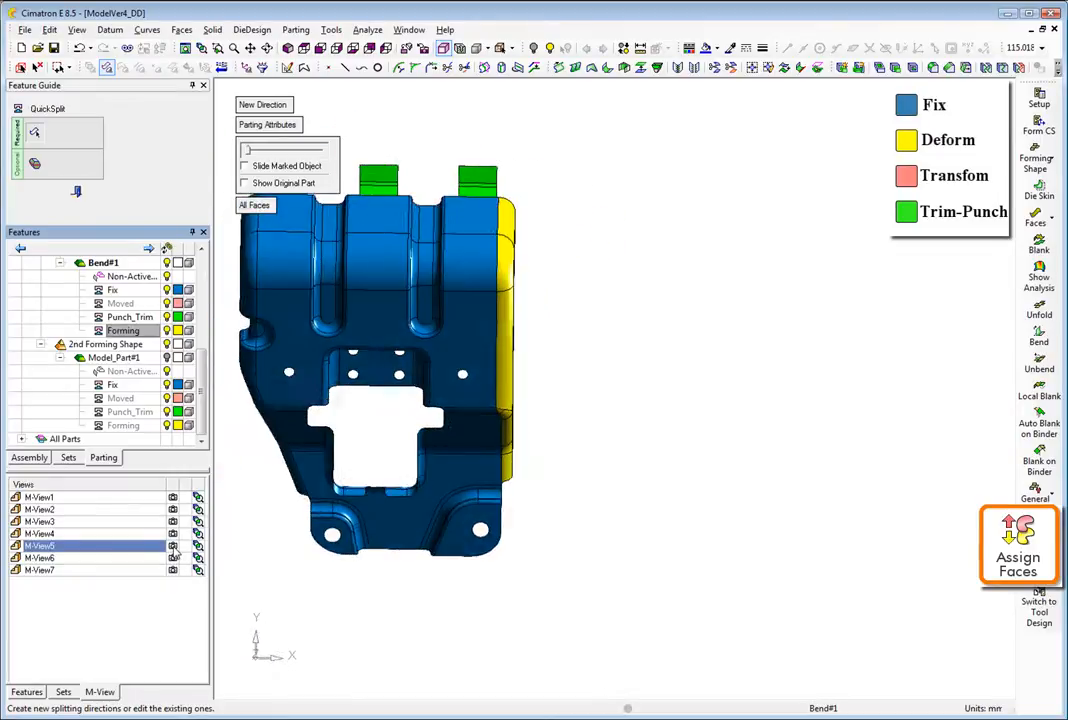
pyautogui.moveTo(227, 183); pyautogui.dragTo(265, 375)
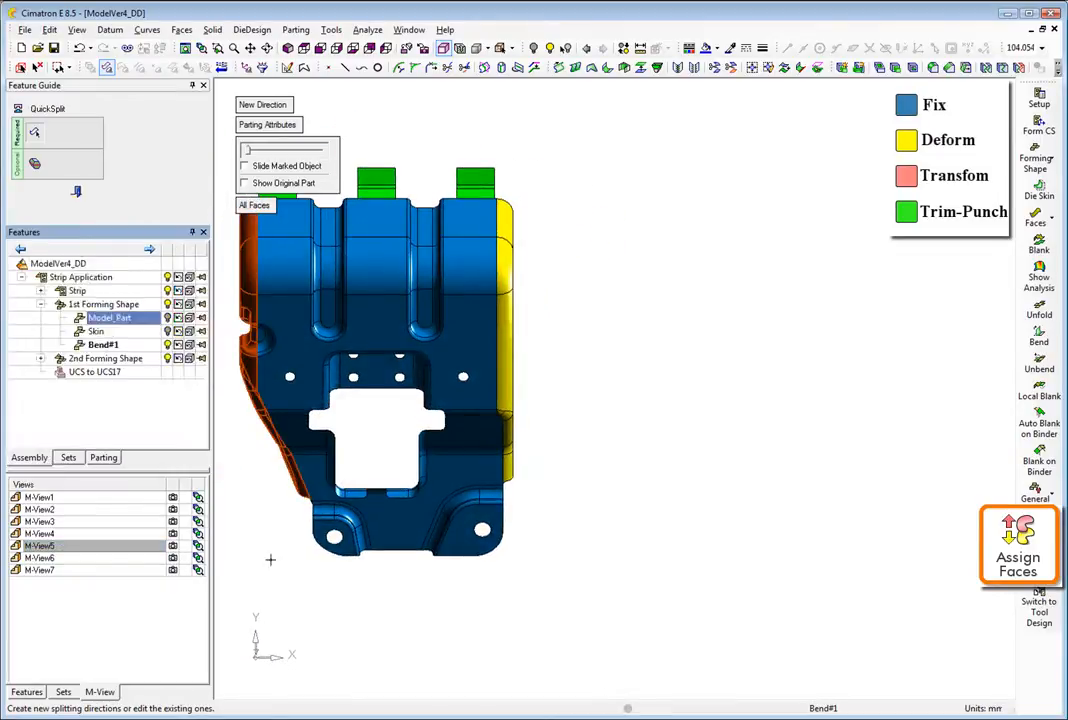
pyautogui.click(172, 570)
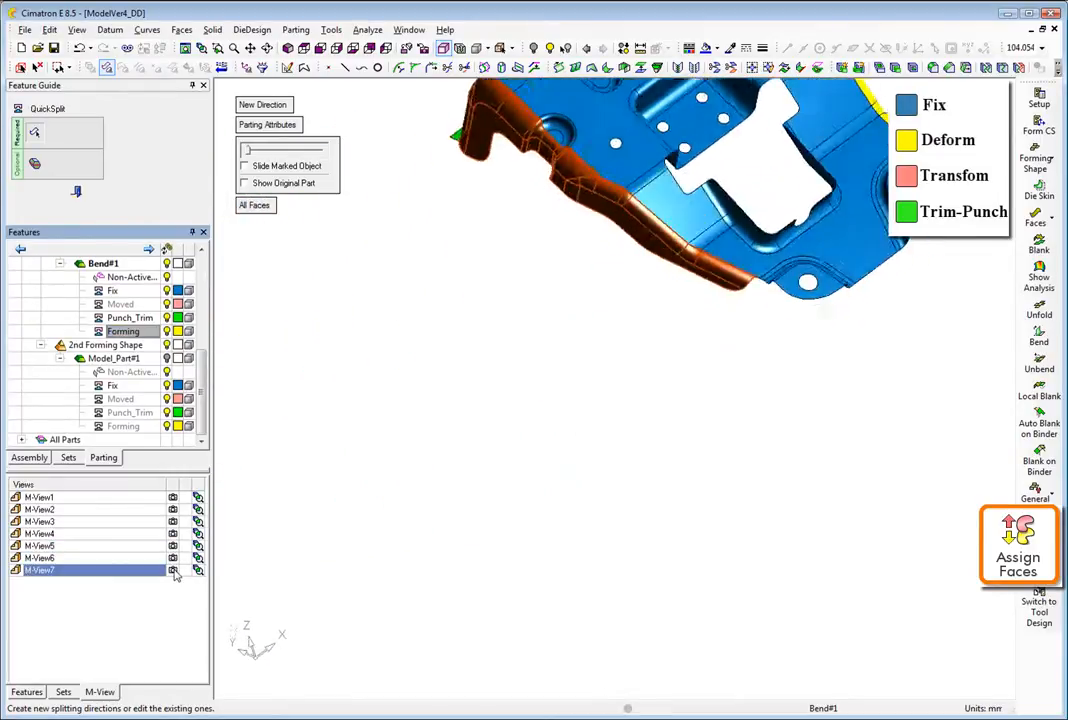
pyautogui.rightClick(143, 332)
pyautogui.click(174, 340)
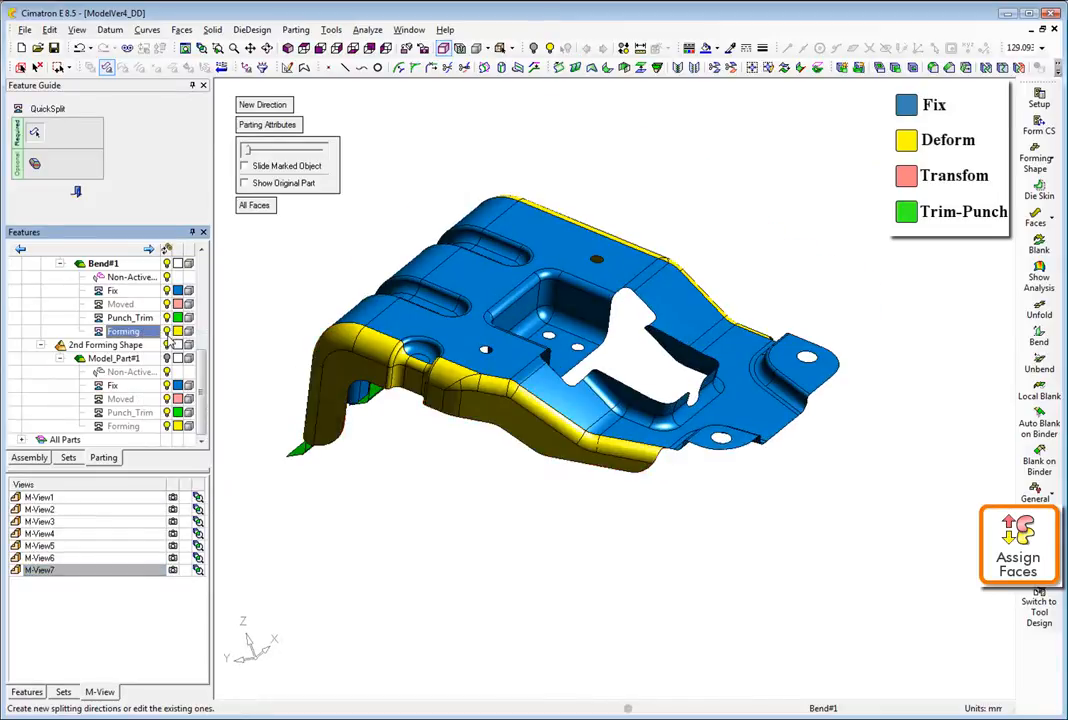
pyautogui.click(172, 547)
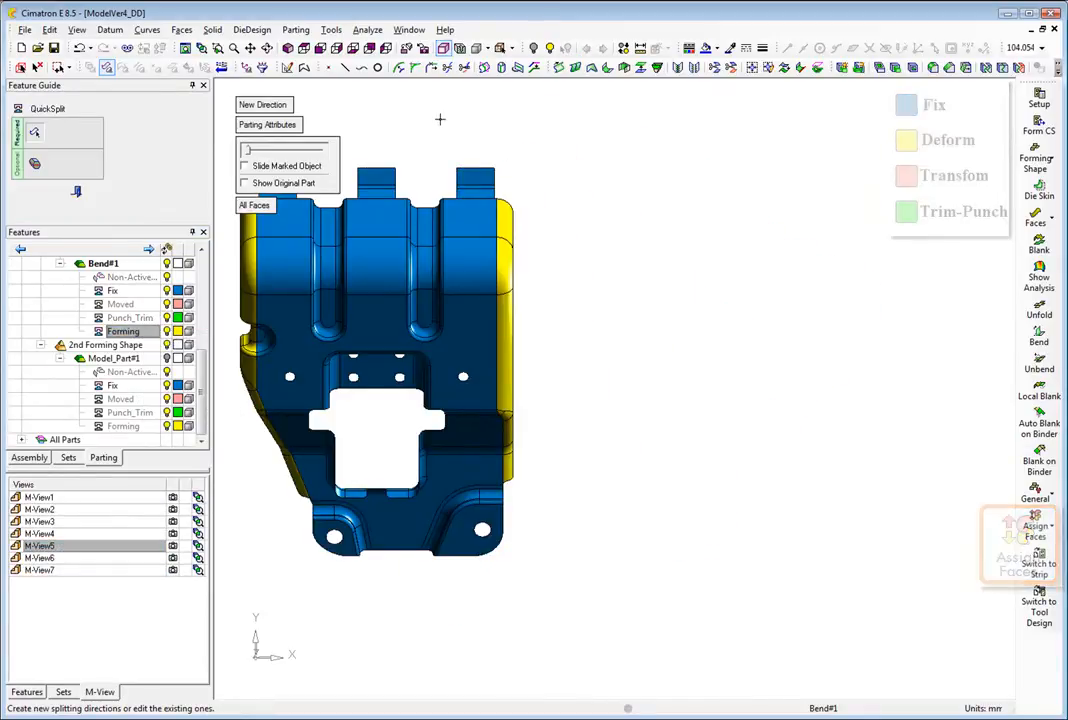
pyautogui.middleClick(439, 118)
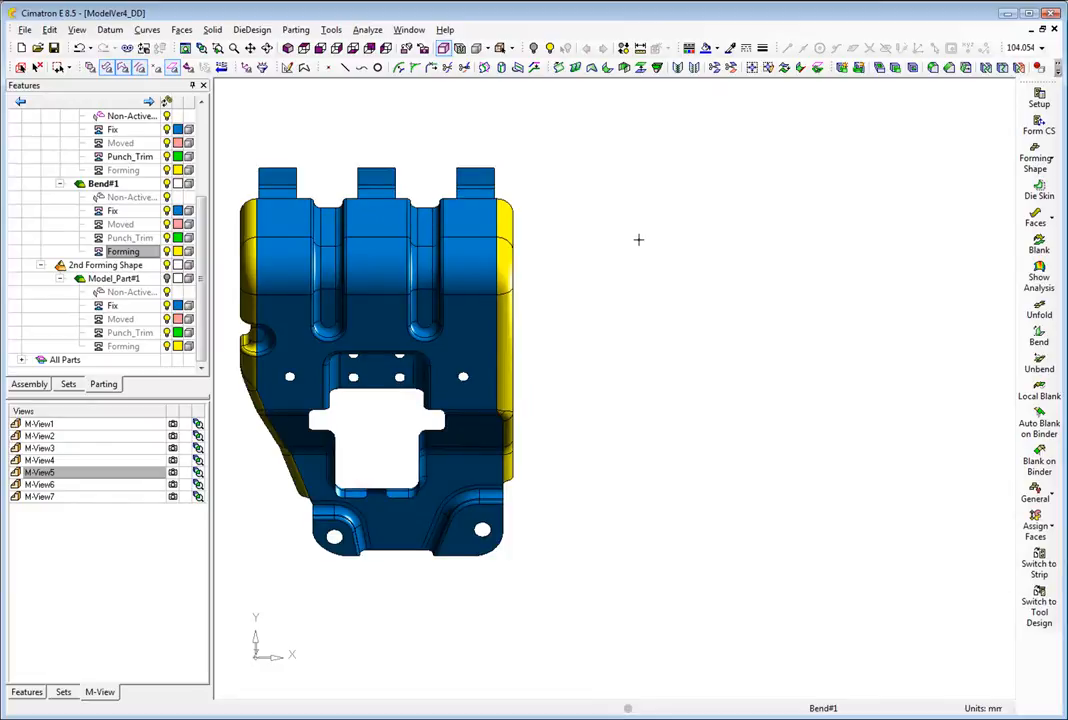
# Add a copy of the bent shape as a new forming shape named Blank on Binder, in millimetres
pyautogui.click(1039, 160)
pyautogui.click(960, 145)
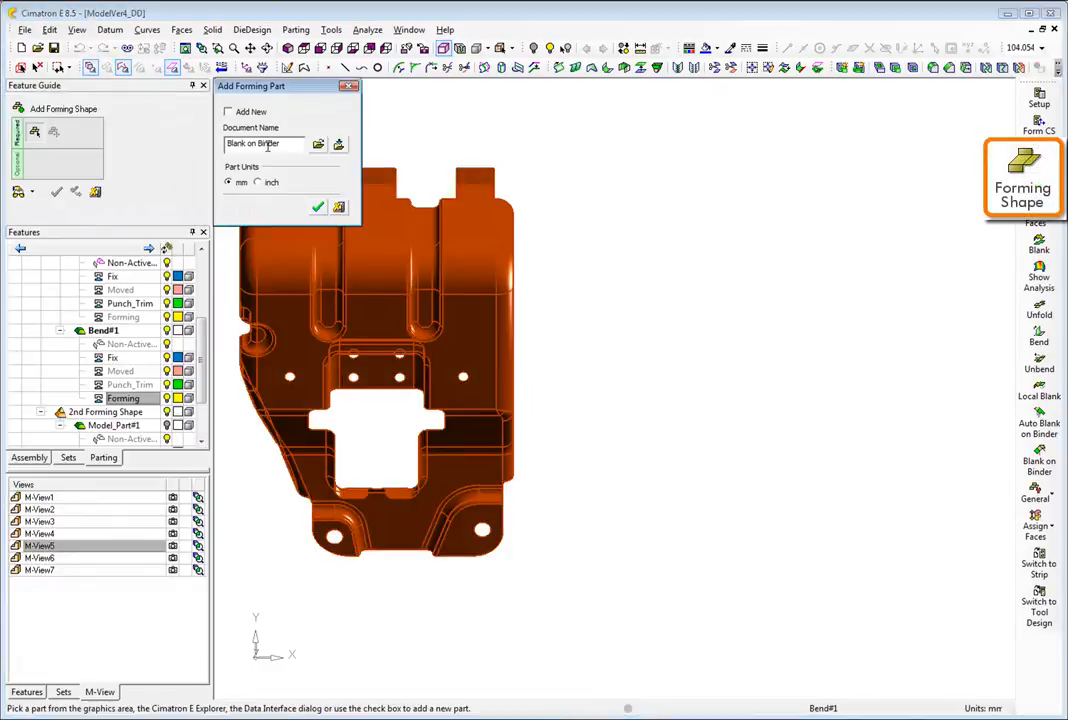
pyautogui.click(316, 209)
pyautogui.middleClick(598, 136)
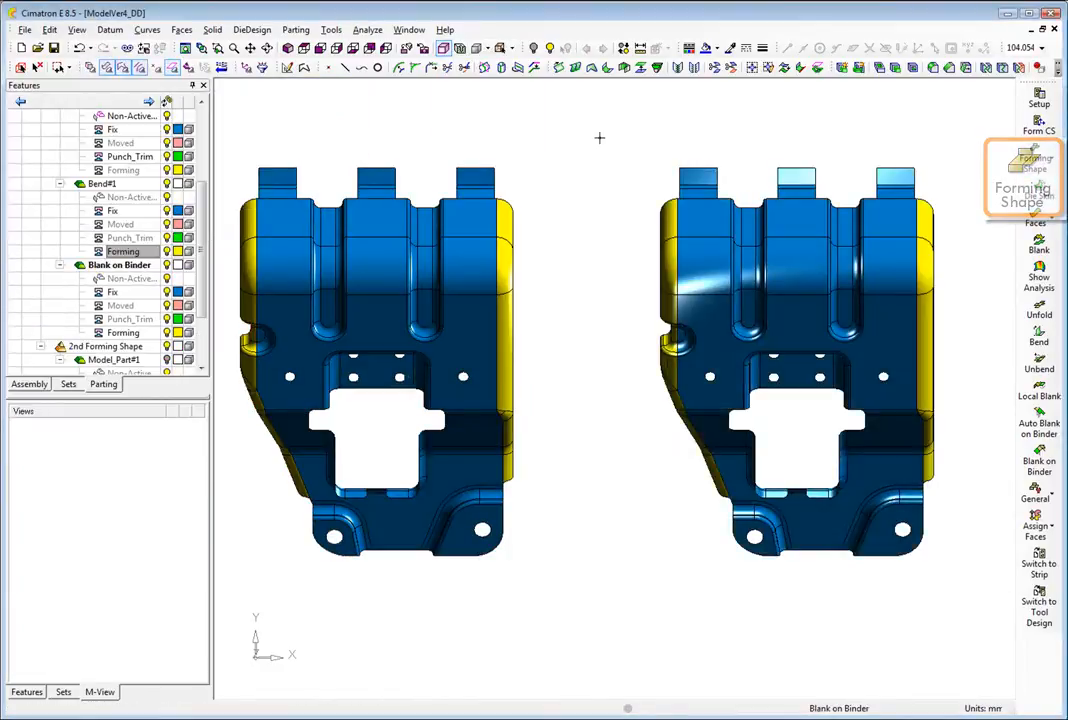
# Auto-blank the right flange onto the binder from the adjoining planar and conical faces, using SPH440, thickness 2, normal accuracy and removal of the original faces
pyautogui.click(172, 437)
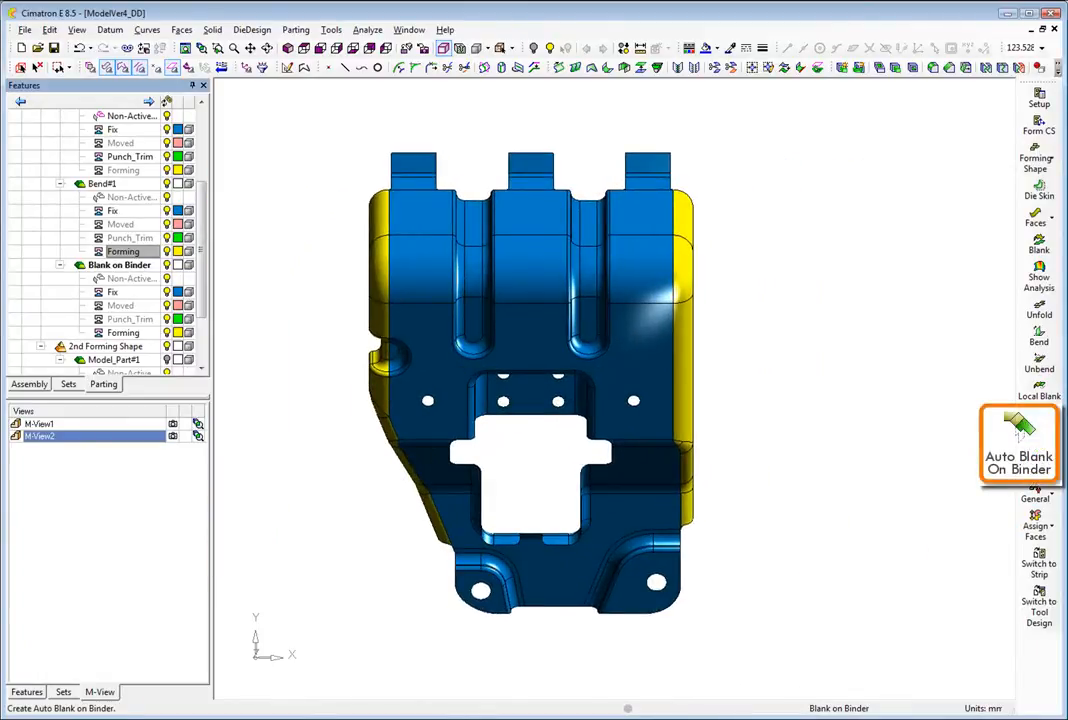
pyautogui.click(1039, 425)
pyautogui.moveTo(640, 140); pyautogui.dragTo(658, 534)
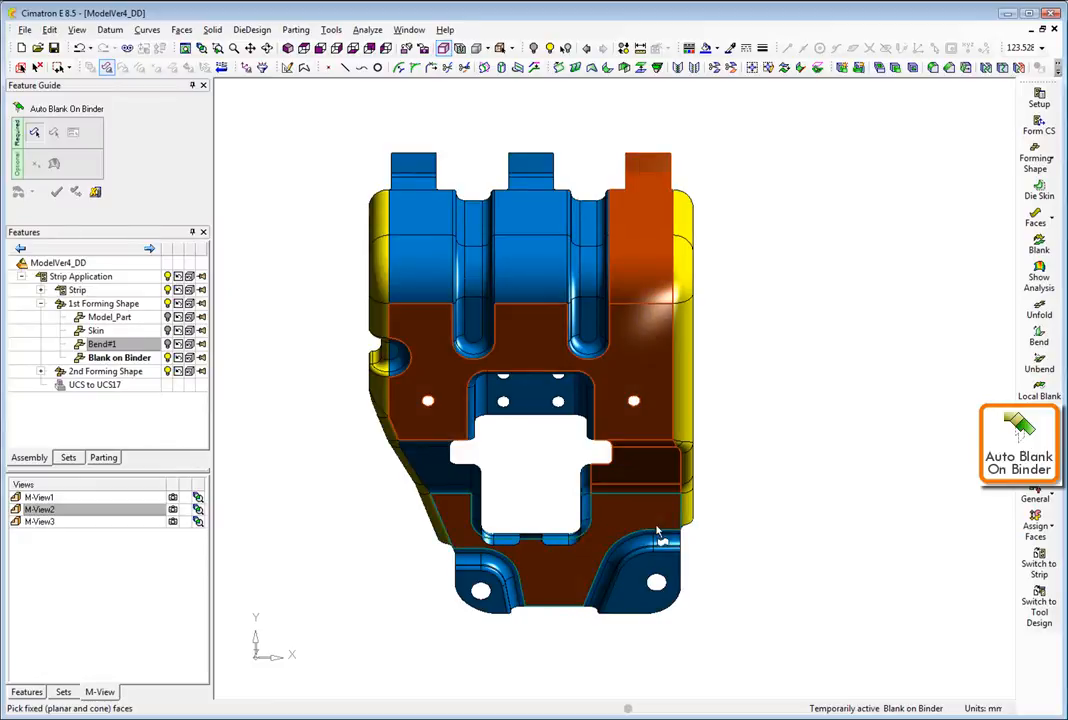
pyautogui.click(173, 525)
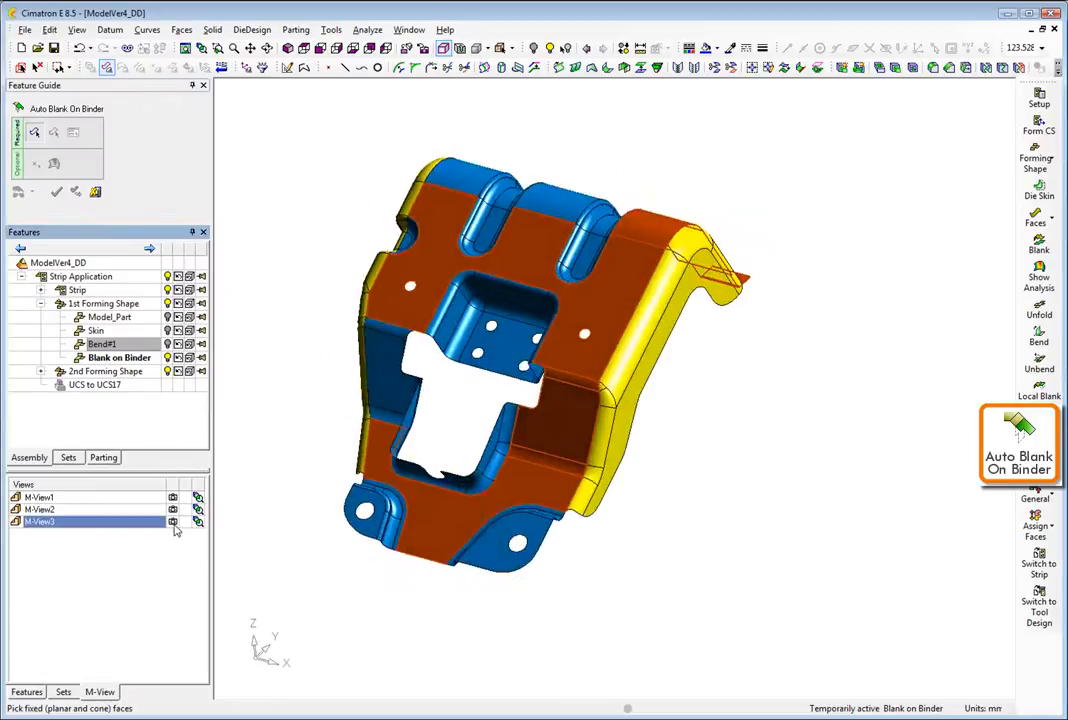
pyautogui.middleClick(762, 419)
pyautogui.click(661, 304)
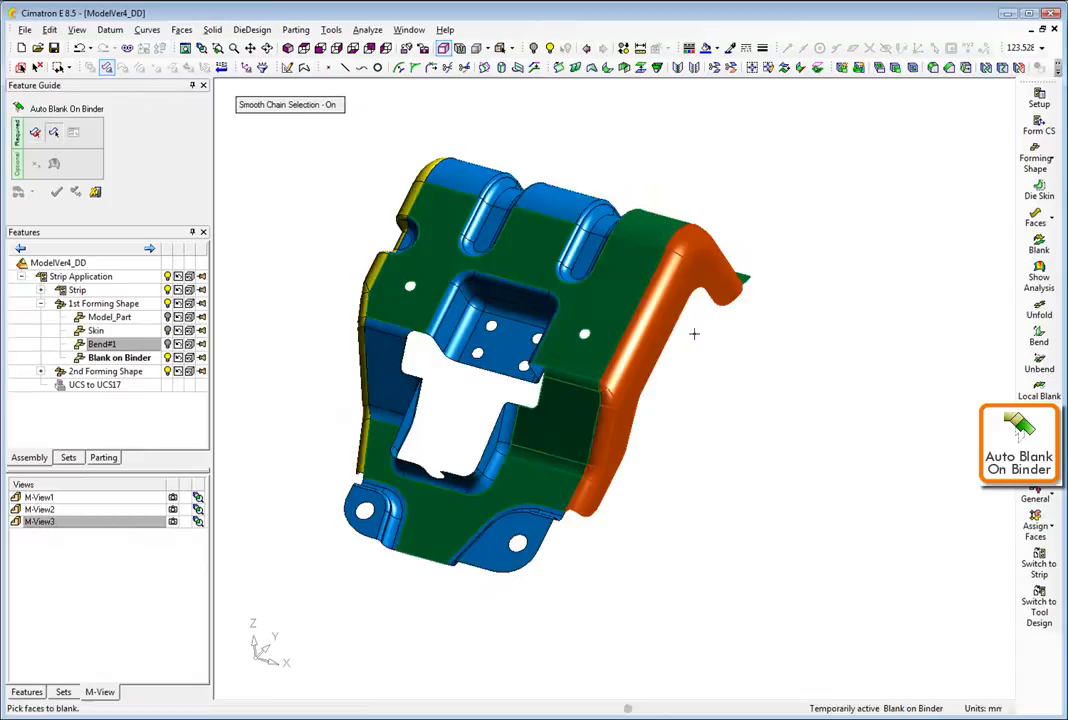
pyautogui.middleClick(772, 414)
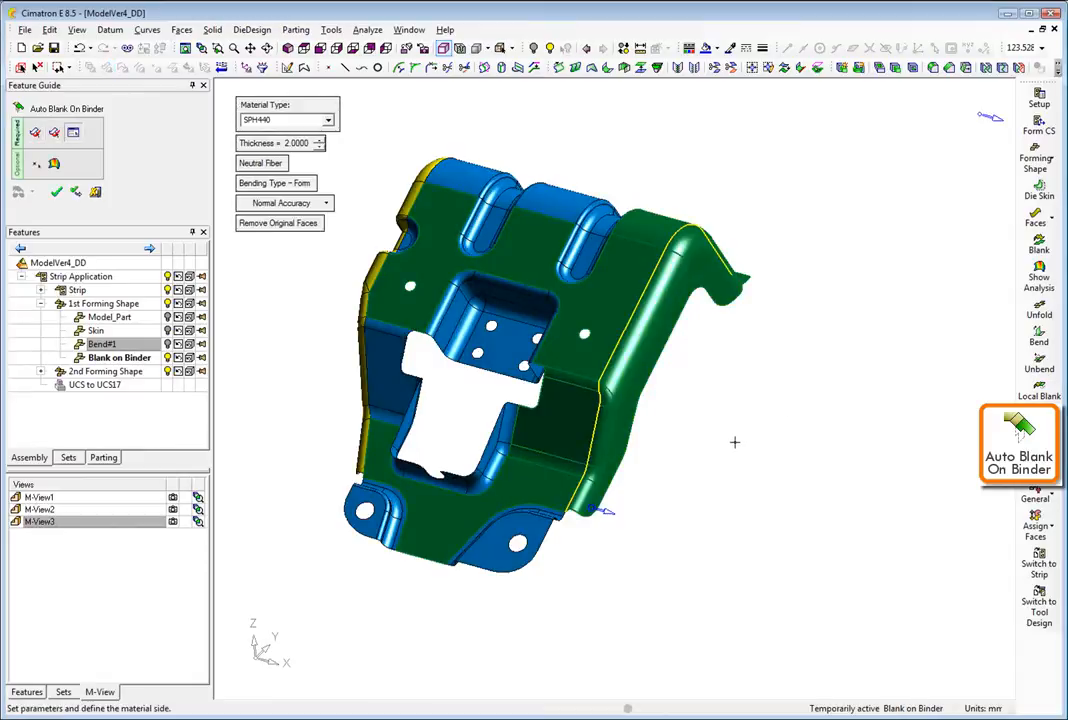
pyautogui.middleClick(734, 443)
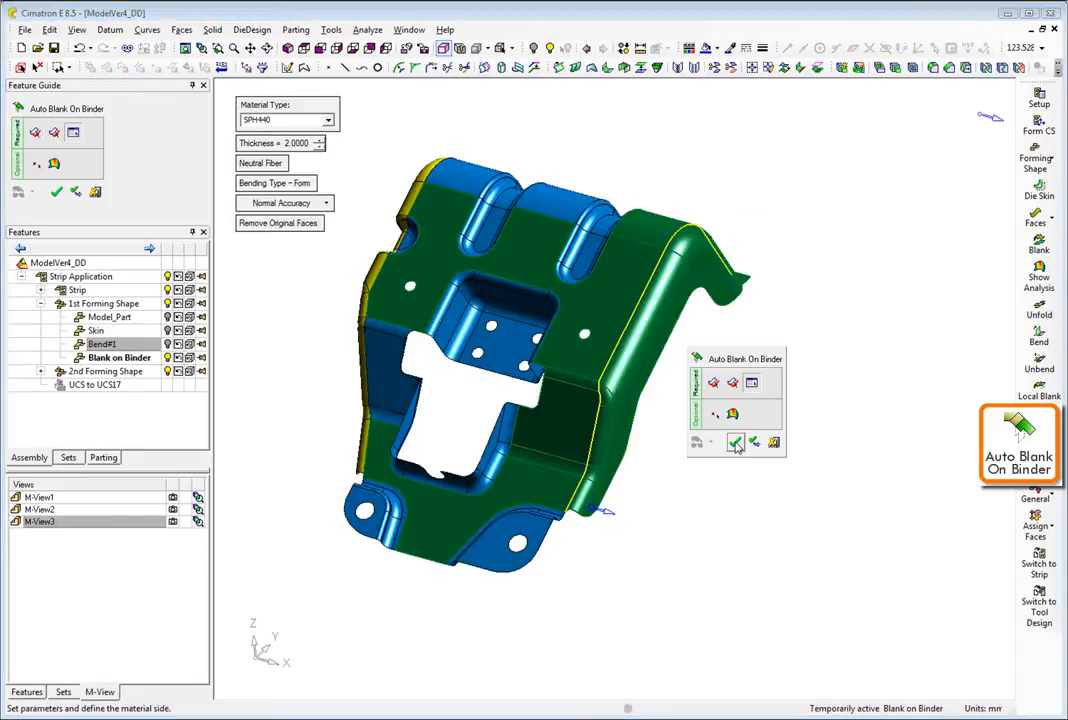
pyautogui.click(735, 442)
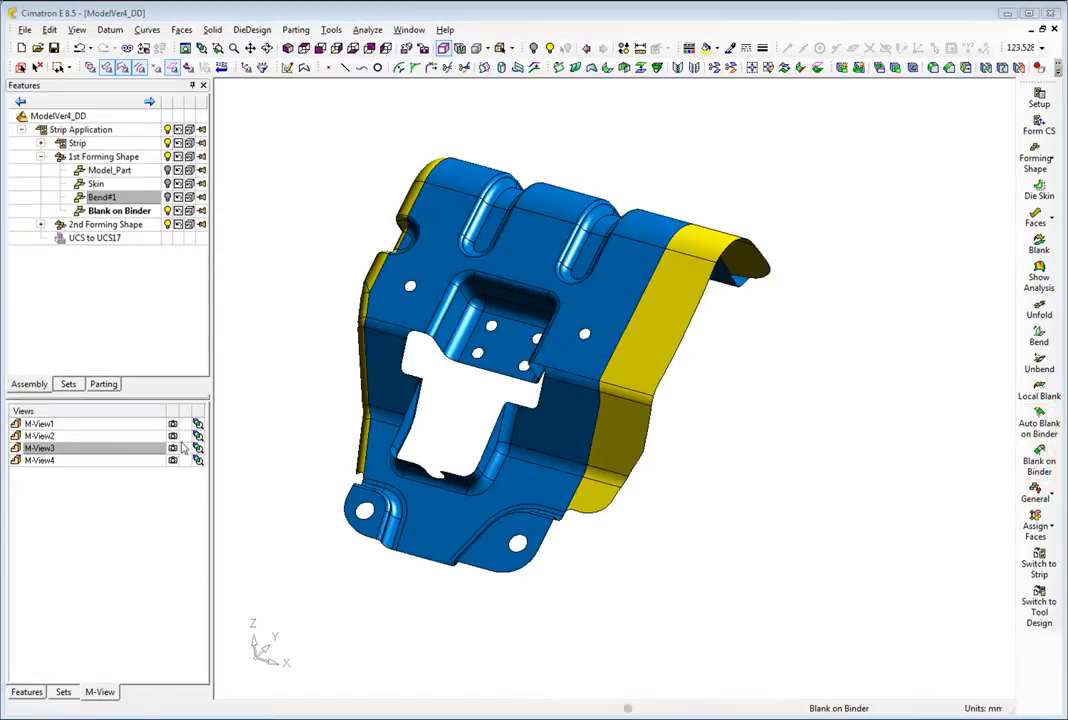
# Select all left flange faces through the Blank on Binder shape's Forming group and remove their geometry
pyautogui.click(173, 437)
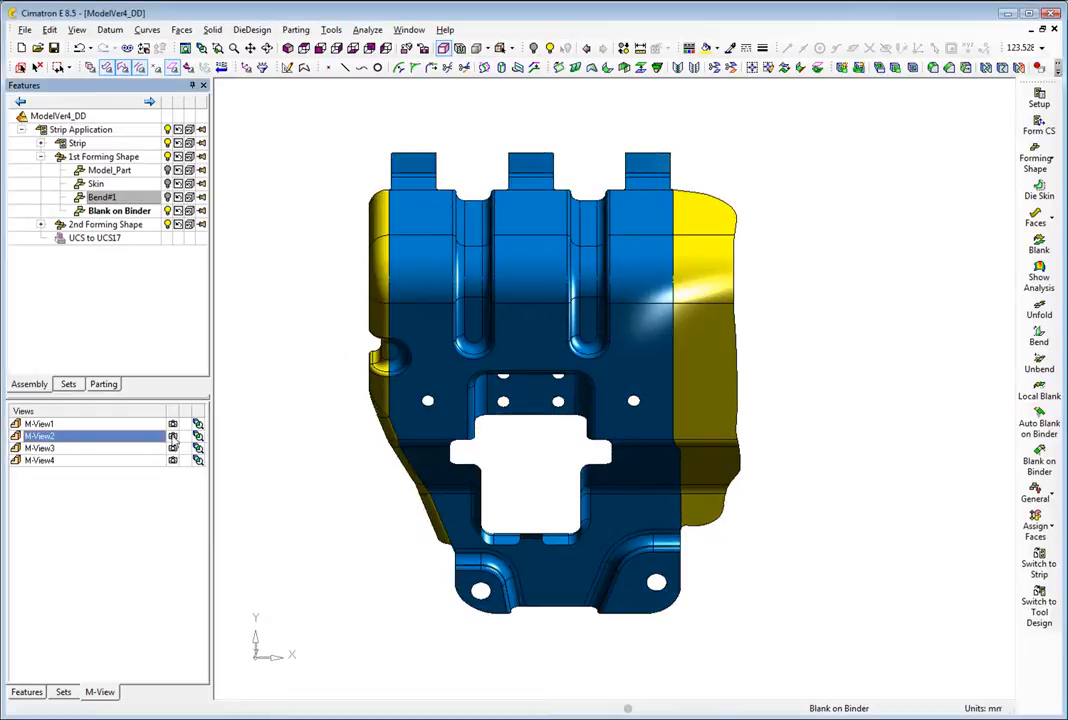
pyautogui.click(173, 460)
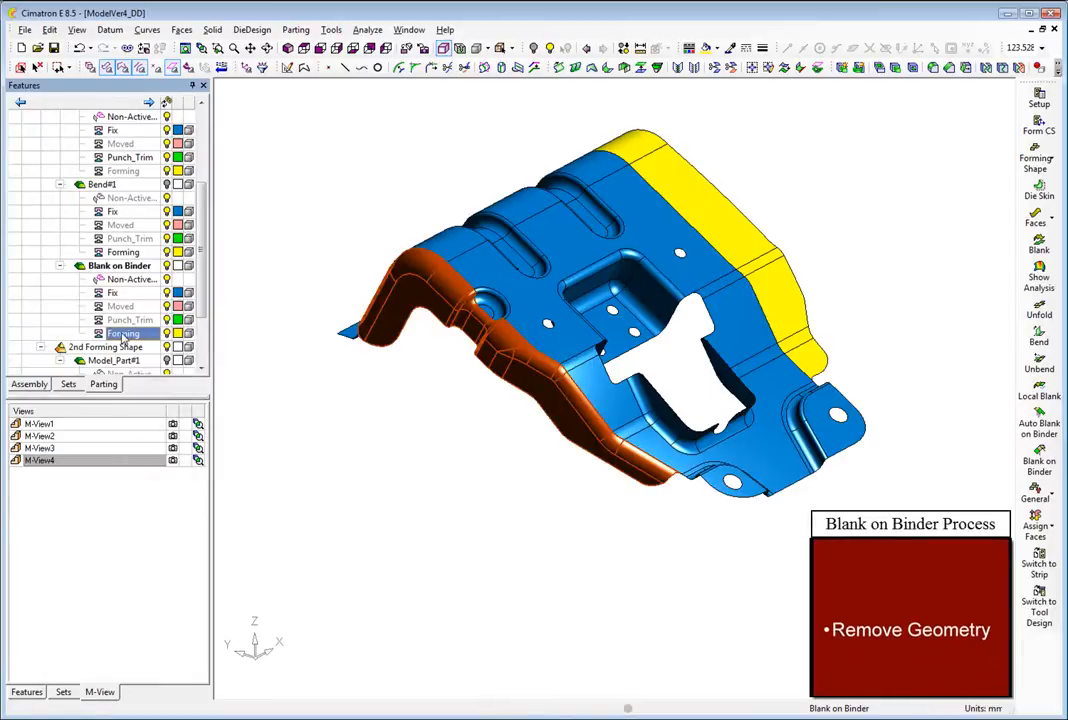
pyautogui.rightClick(122, 336)
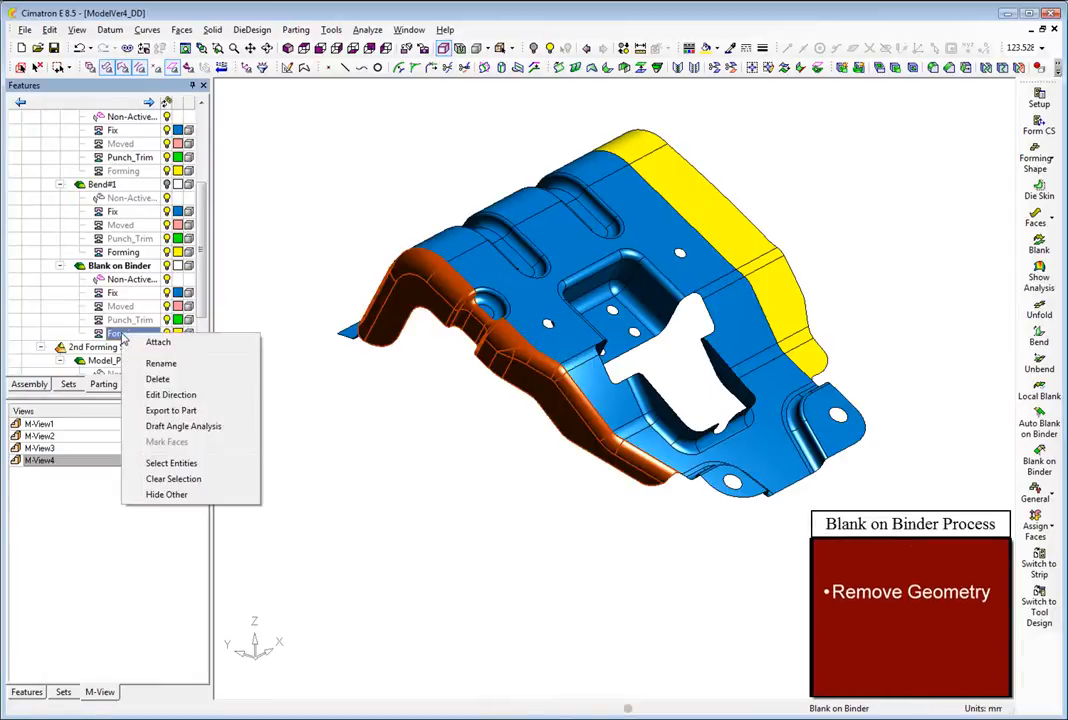
pyautogui.click(179, 465)
pyautogui.rightClick(249, 207)
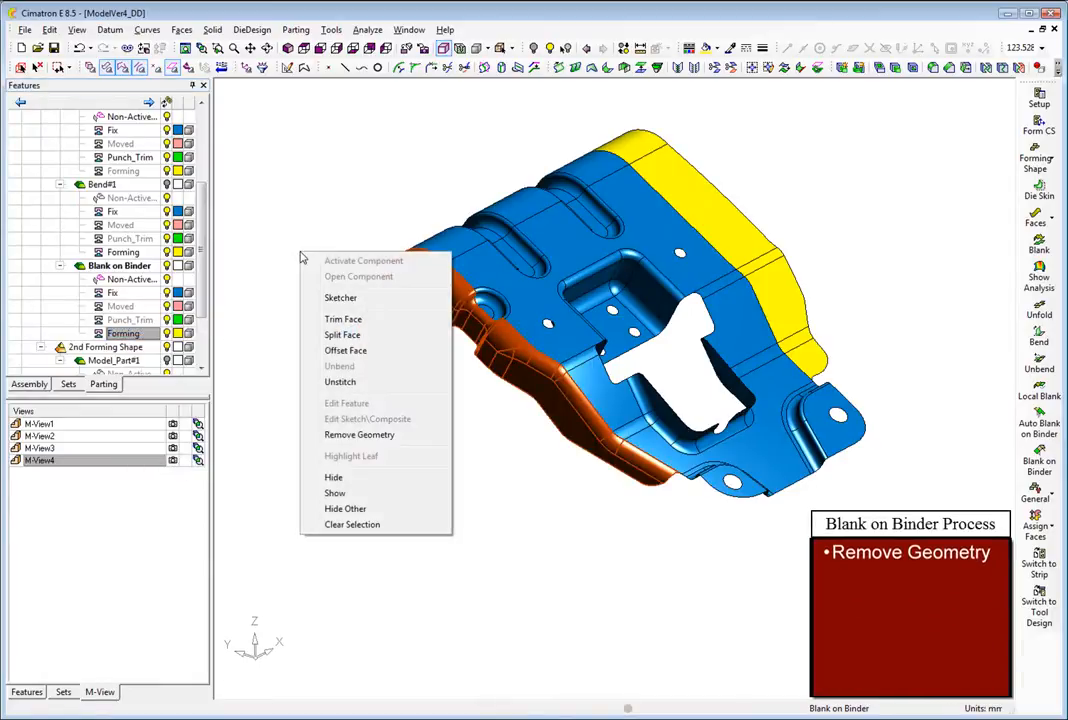
pyautogui.click(310, 368)
pyautogui.middleClick(349, 440)
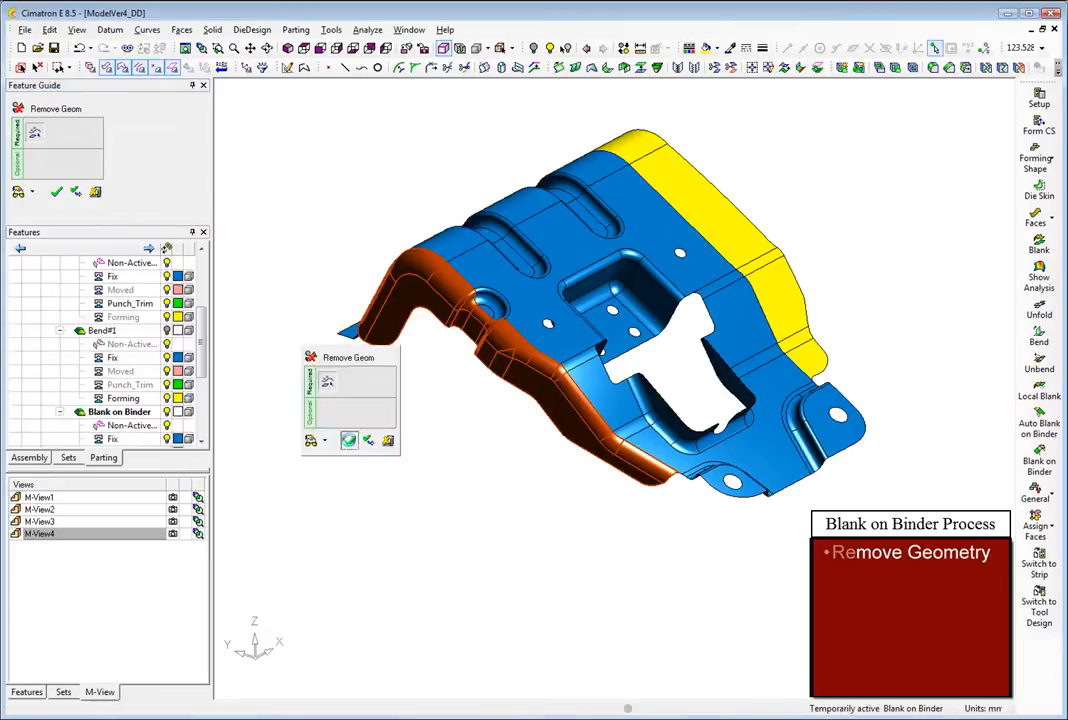
pyautogui.click(349, 440)
# Set up a planar and cone face extension with the faces along the part's left edge as the faces to extend
pyautogui.click(172, 437)
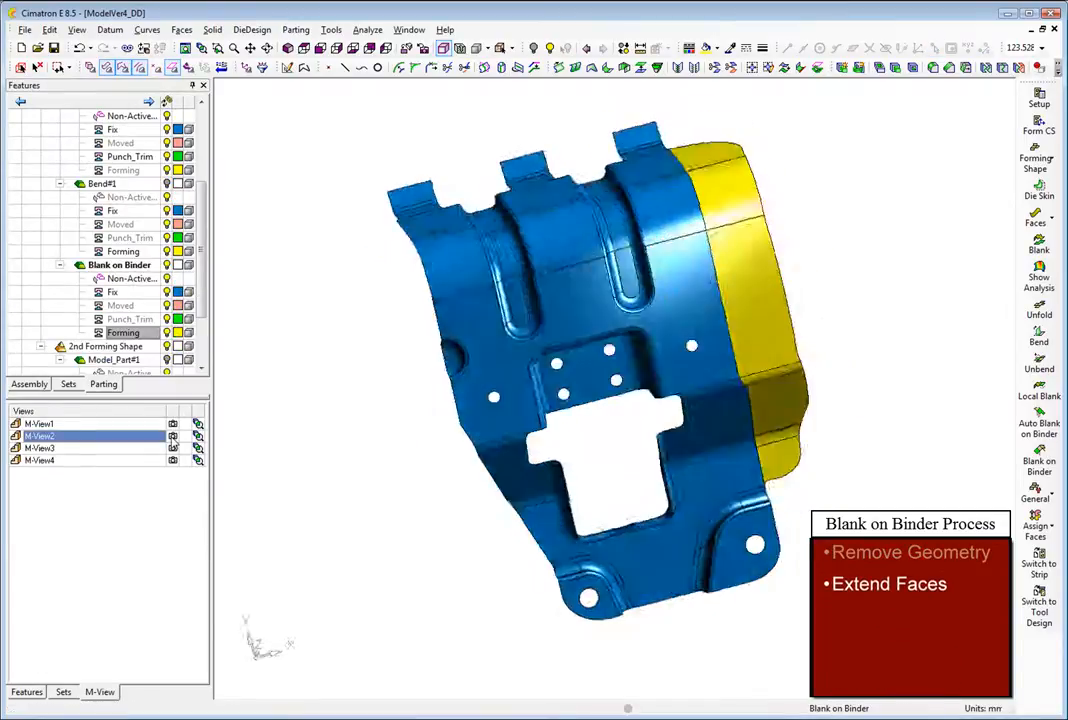
pyautogui.click(1050, 221)
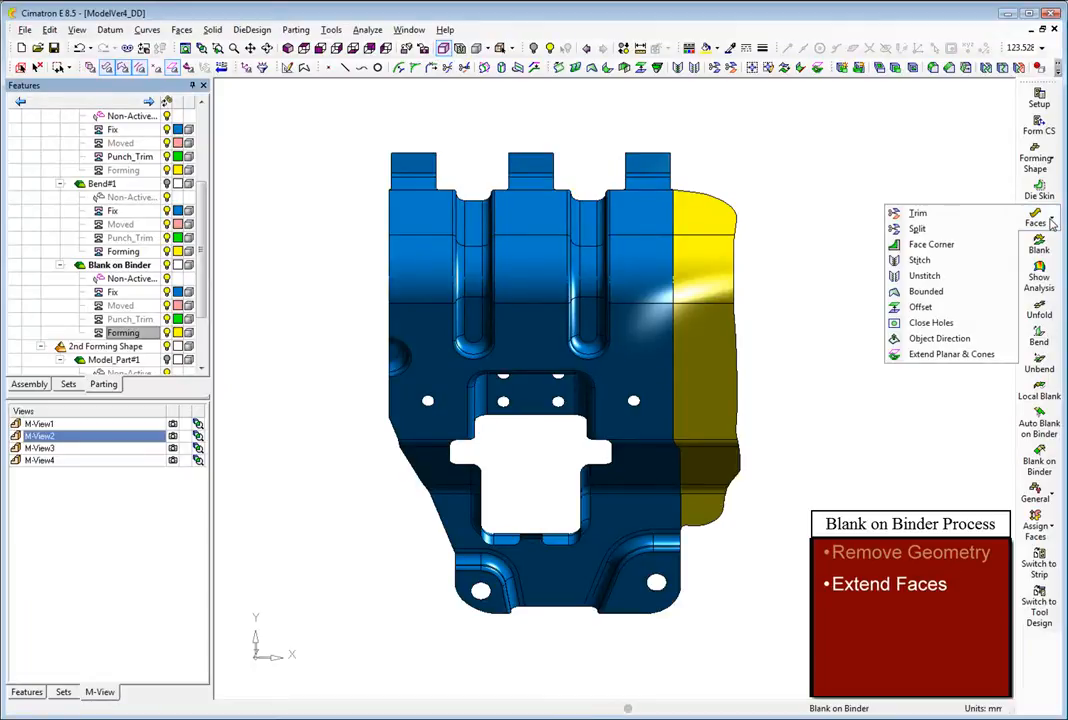
pyautogui.click(945, 354)
pyautogui.moveTo(343, 210); pyautogui.dragTo(413, 463)
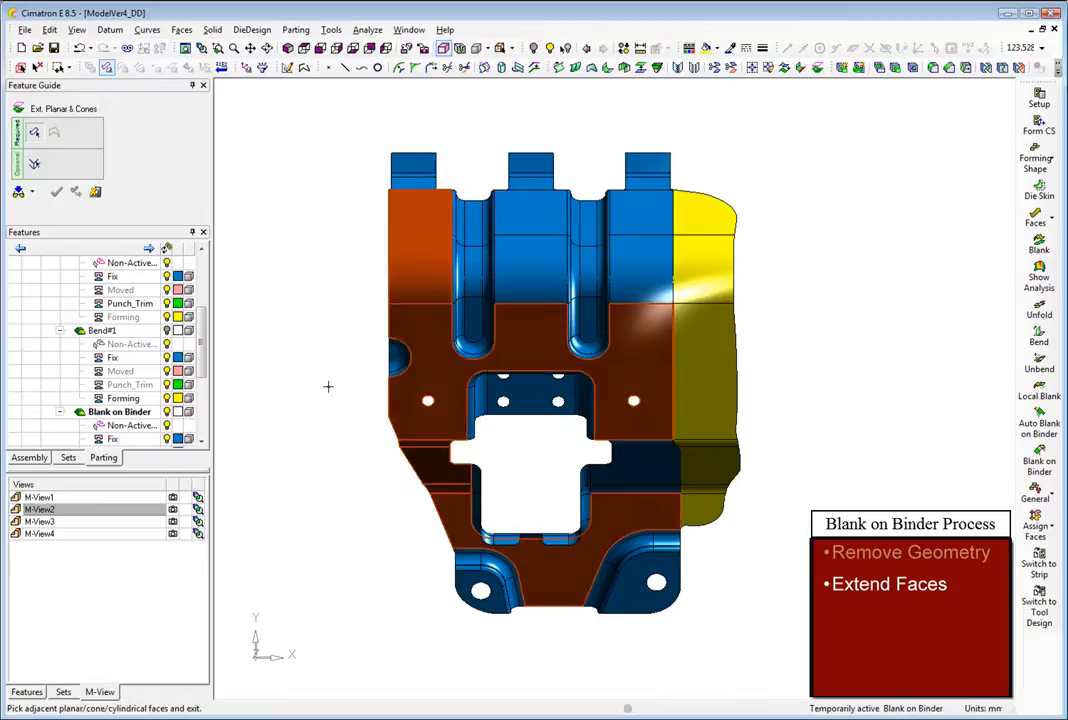
pyautogui.middleClick(307, 380)
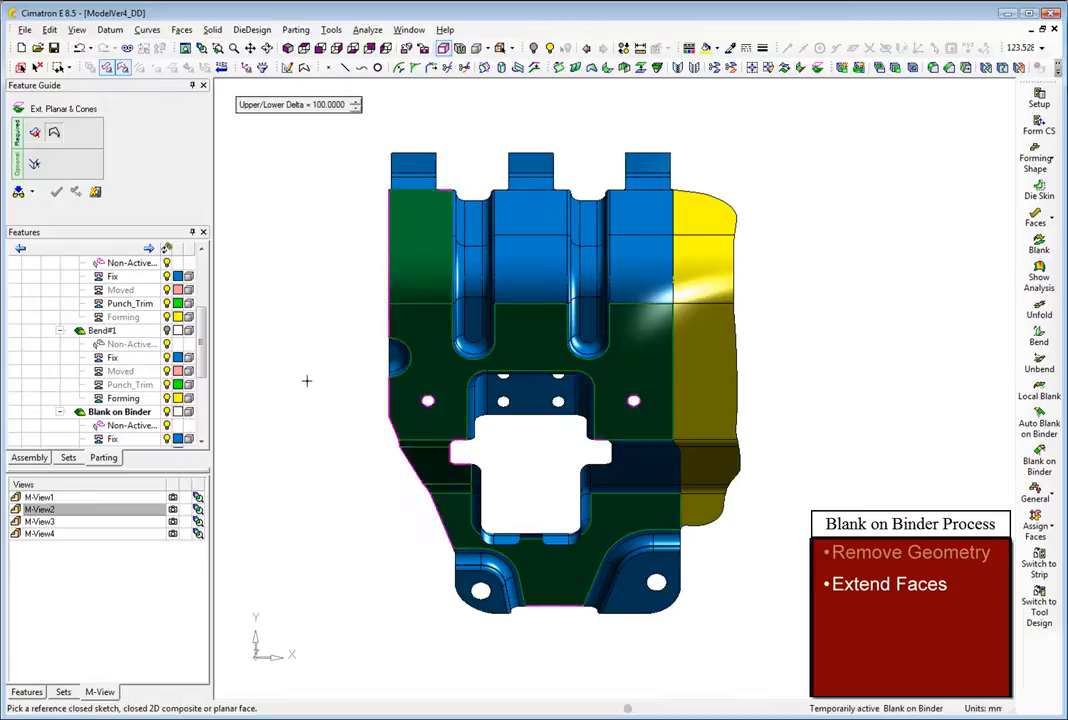
# Sketch a rectangle covering the area left of the part as the reference boundary and extend the faces with an upper/lower delta of 100
pyautogui.click(287, 69)
pyautogui.middleClick(295, 140)
pyautogui.click(1007, 126)
pyautogui.click(223, 131)
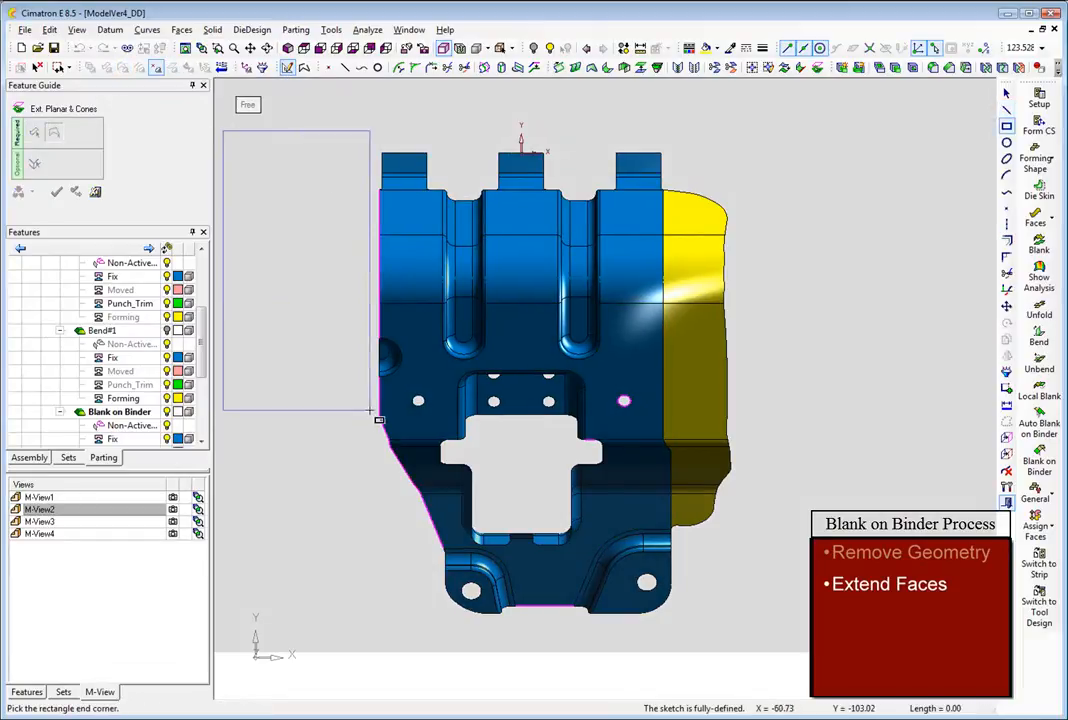
pyautogui.click(457, 575)
pyautogui.rightClick(812, 336)
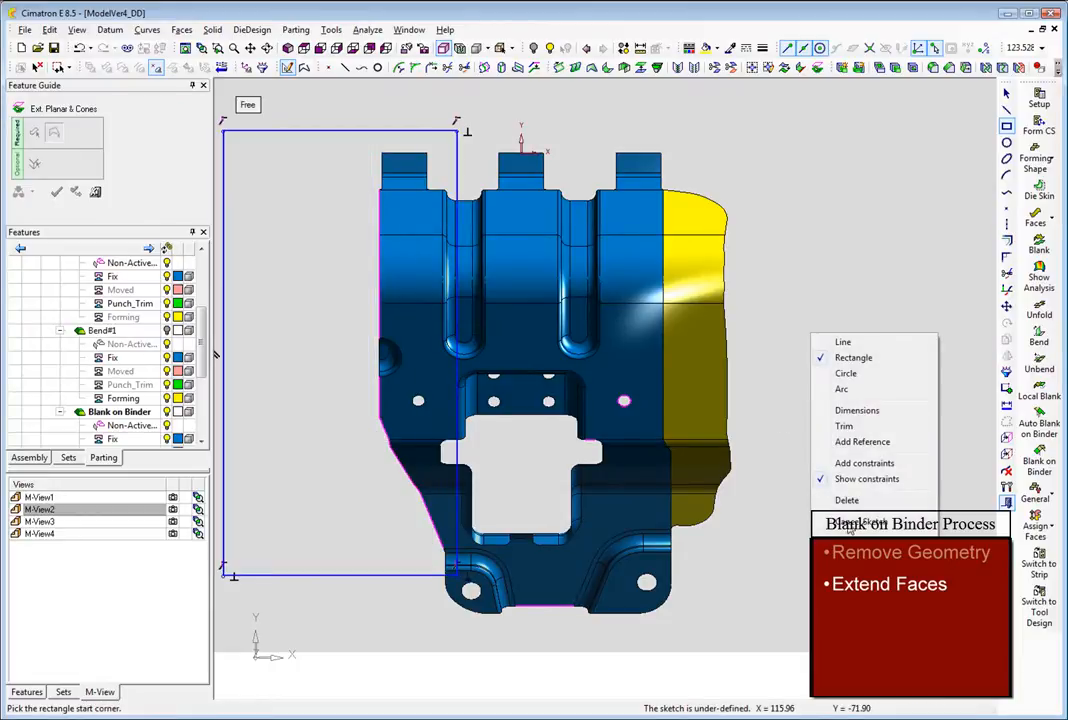
pyautogui.click(846, 522)
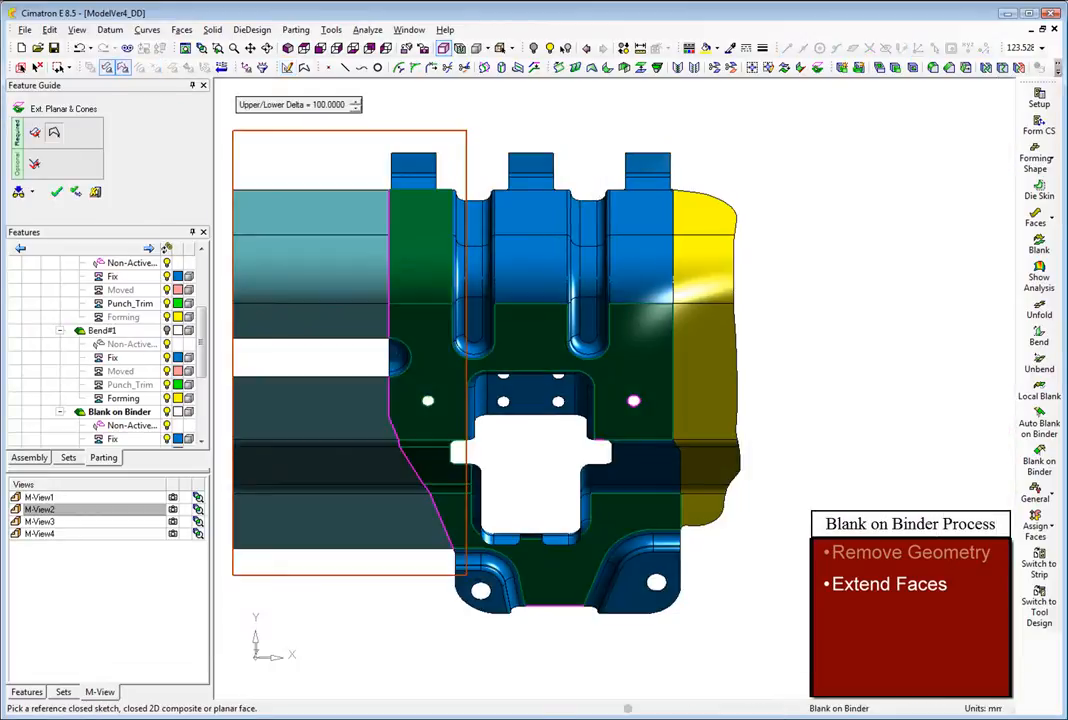
pyautogui.rightClick(871, 467)
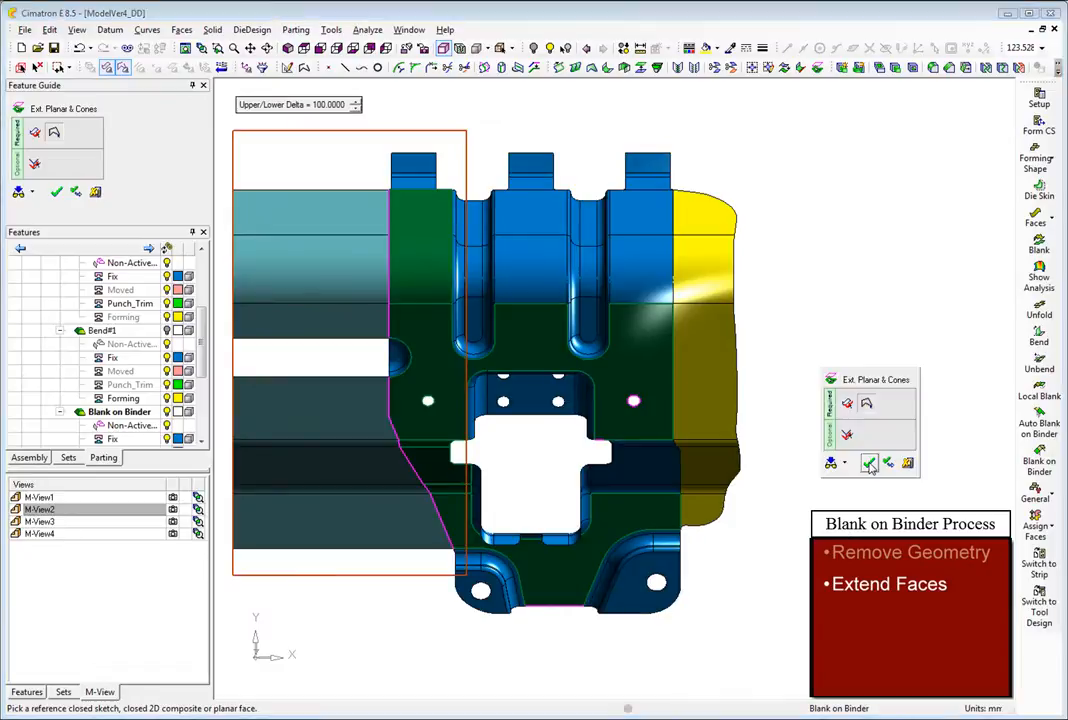
pyautogui.click(869, 464)
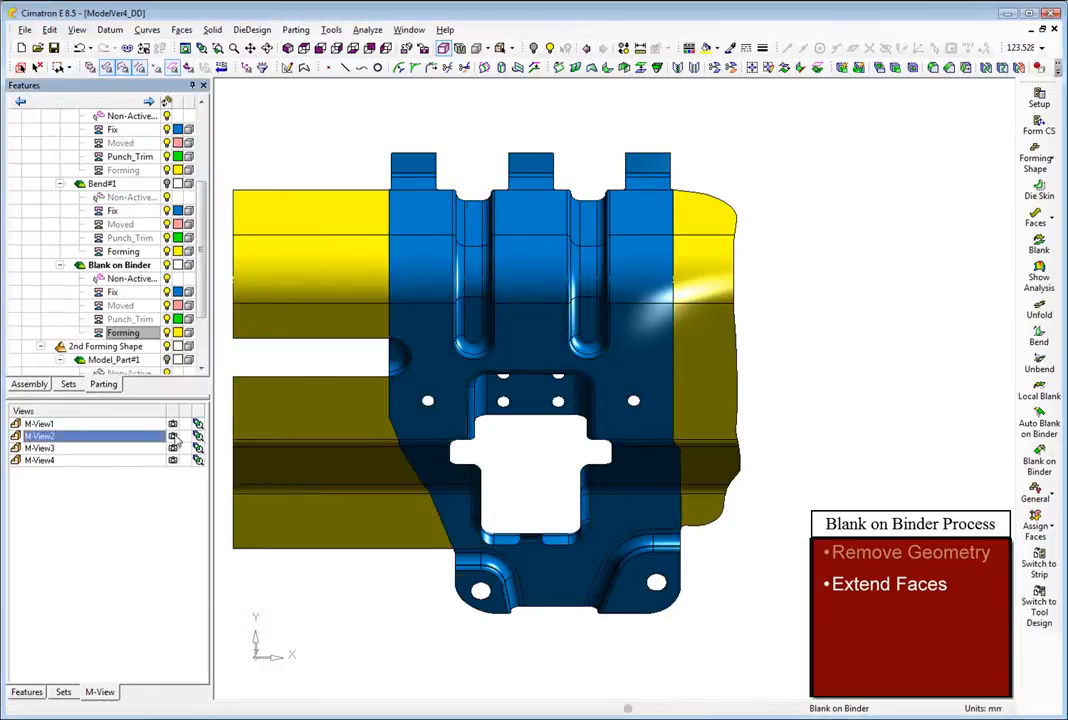
# Create a composite curve along the open edges of the half-round recess between the two extended face areas, with tolerance 0.01
pyautogui.click(174, 459)
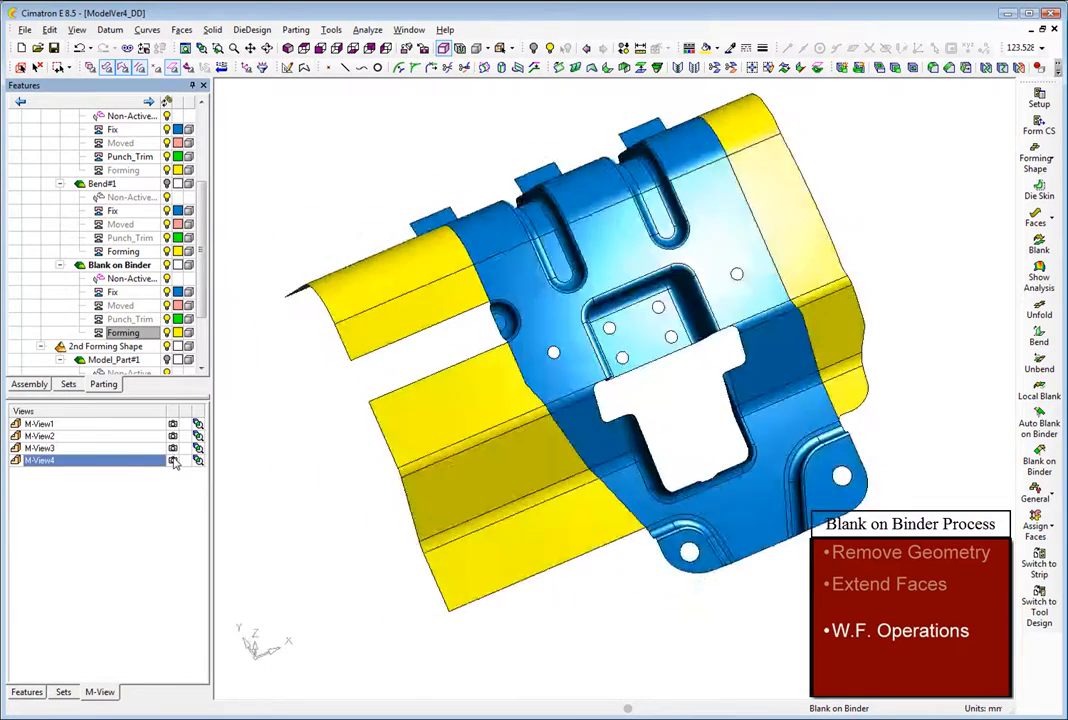
pyautogui.click(174, 475)
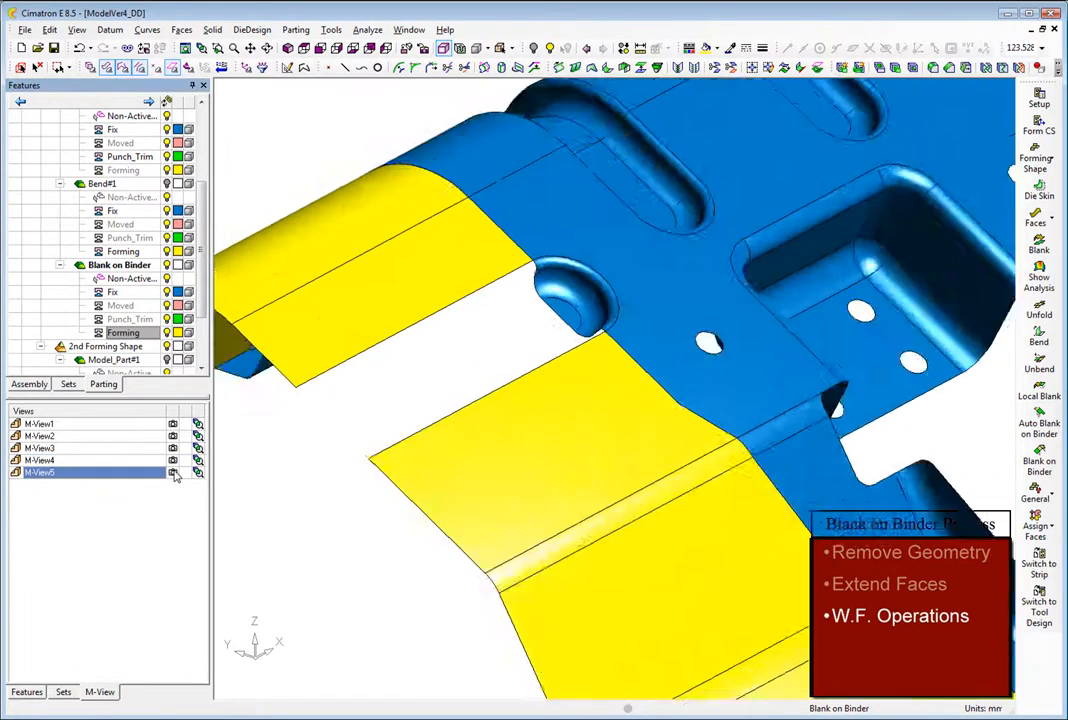
pyautogui.rightClick(337, 447)
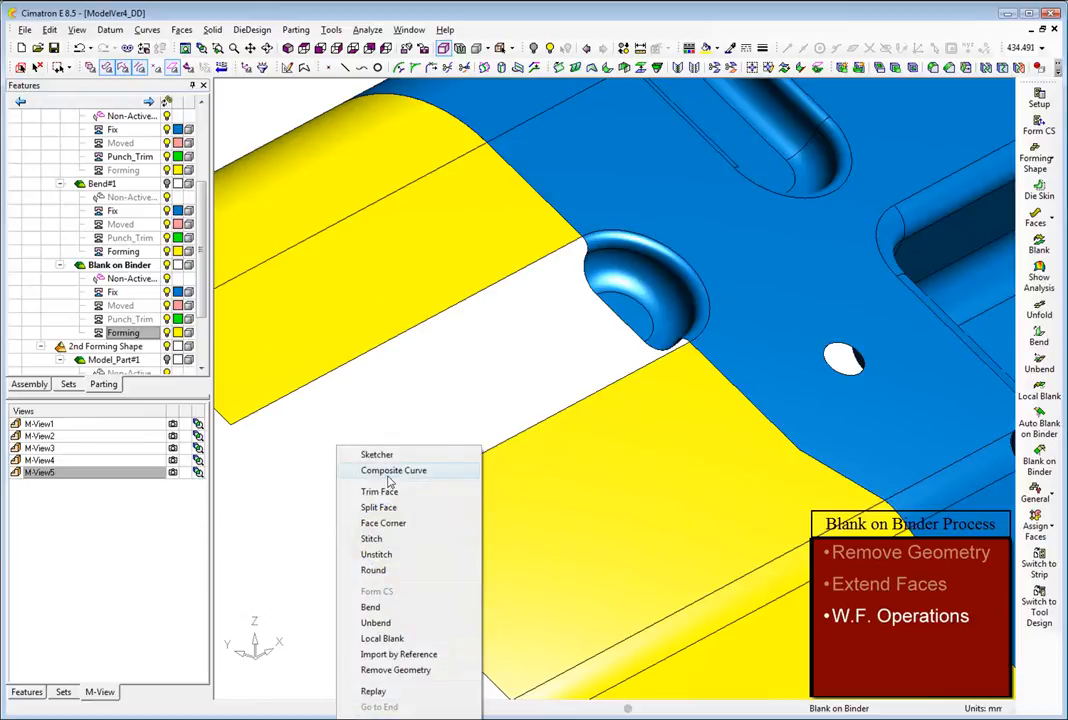
pyautogui.click(365, 470)
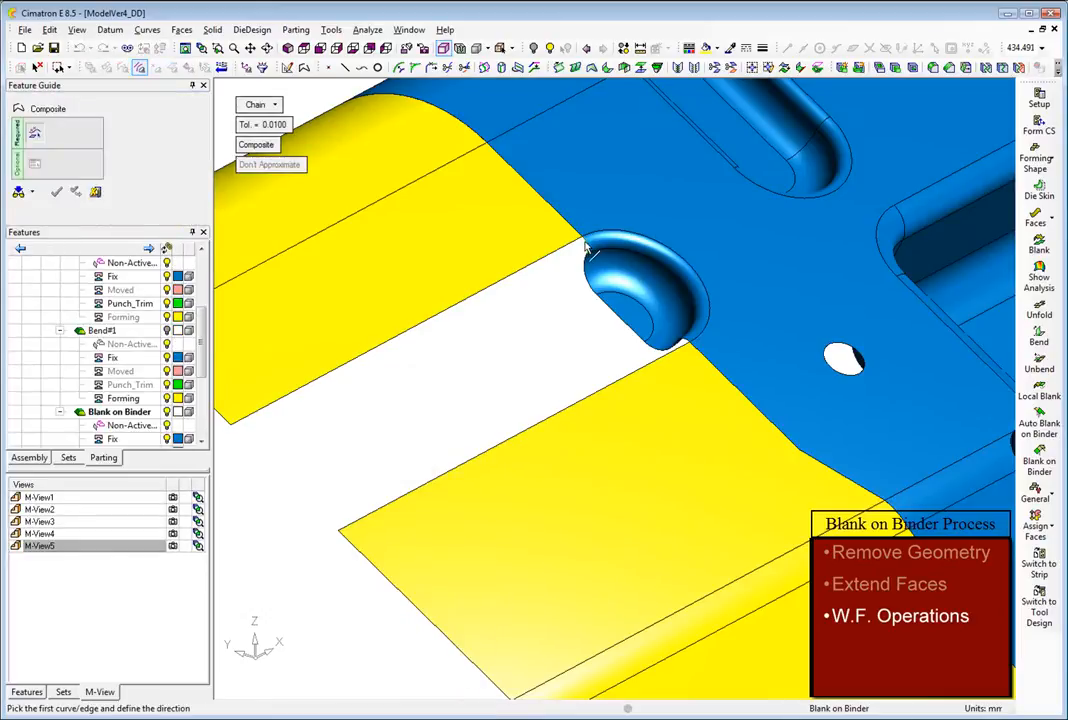
pyautogui.click(584, 243)
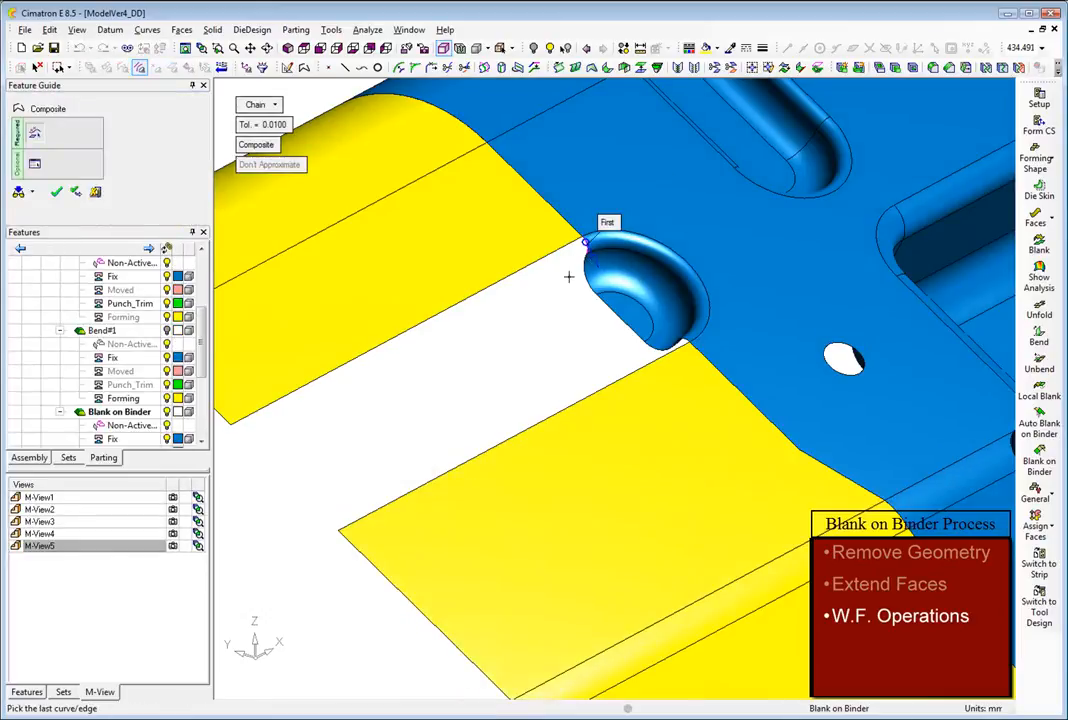
pyautogui.click(690, 345)
pyautogui.middleClick(556, 341)
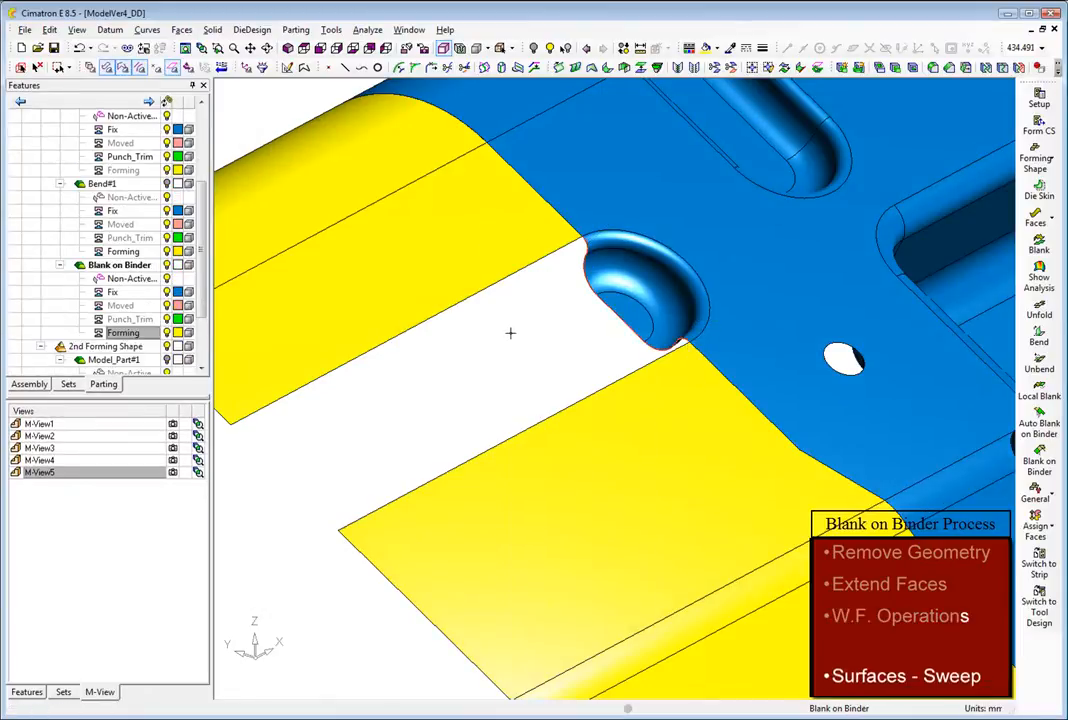
# Sweep the composite curve outward on one side by a delta of 62.5 to fill the gap between the extended faces
pyautogui.rightClick(512, 336)
pyautogui.click(547, 500)
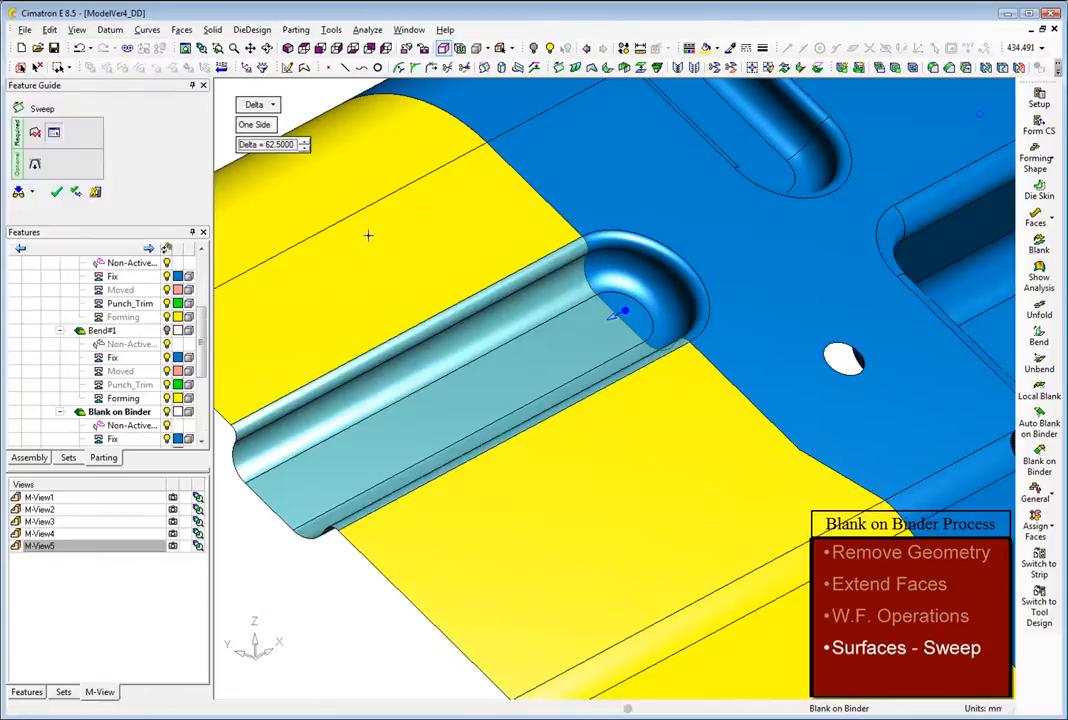
pyautogui.middleClick(368, 235)
pyautogui.click(368, 235)
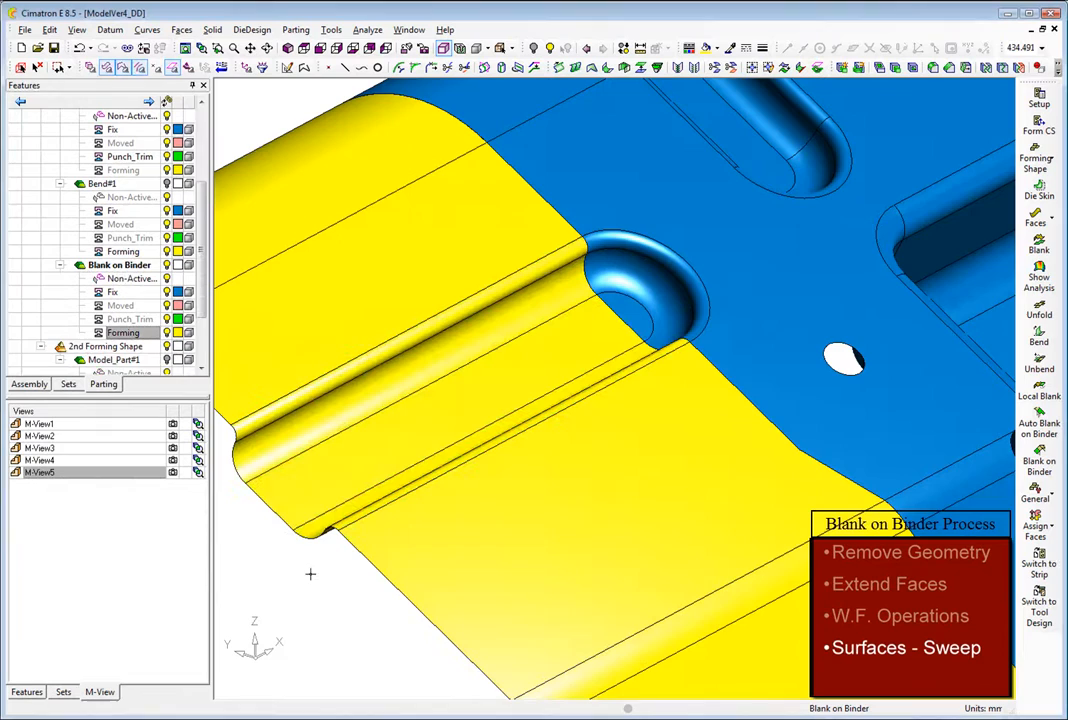
# Develop the bent shape's left side flange faces onto the extended faces with Blank on Binder, using Form bending and binder trimming
pyautogui.click(173, 437)
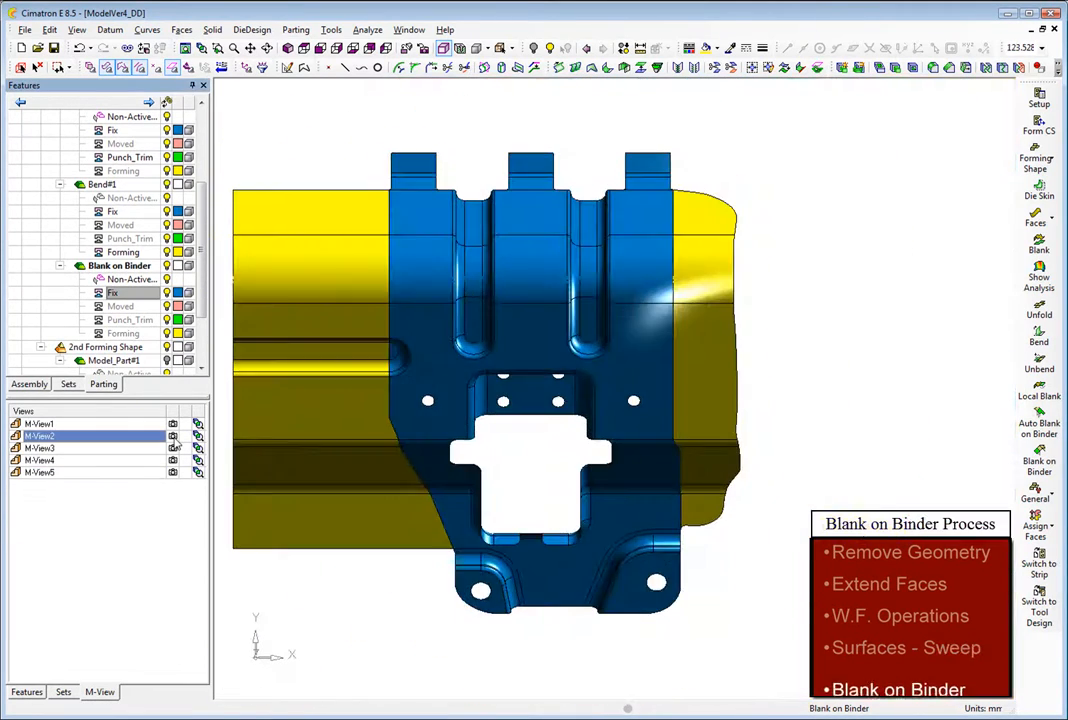
pyautogui.click(174, 486)
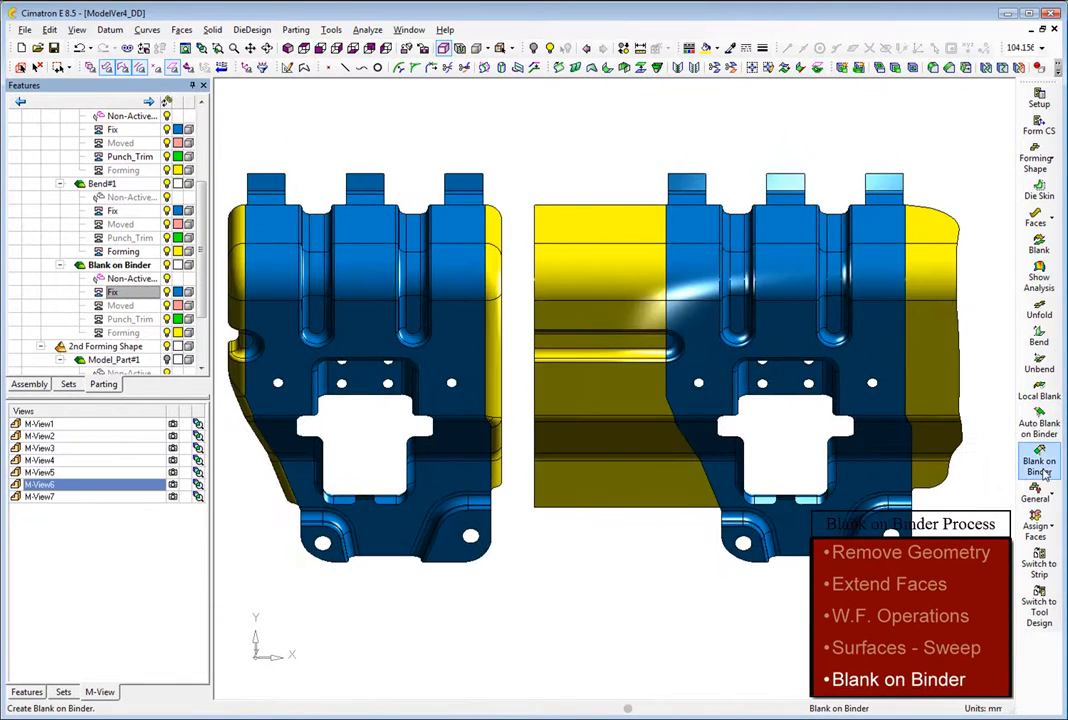
pyautogui.click(1040, 466)
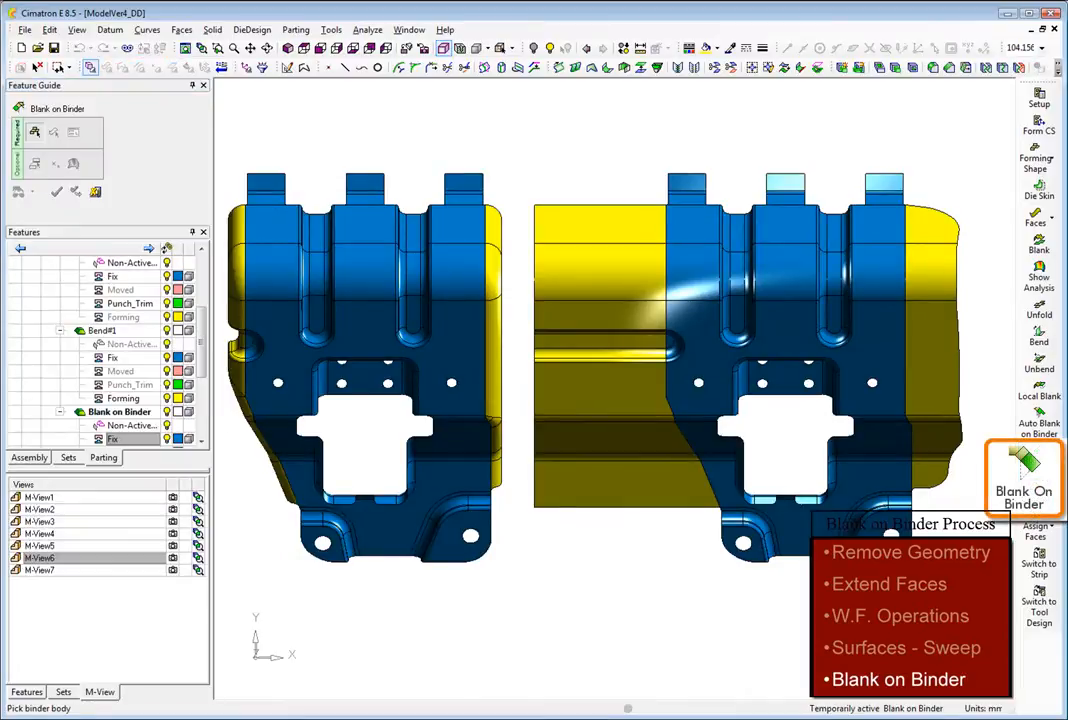
pyautogui.click(573, 428)
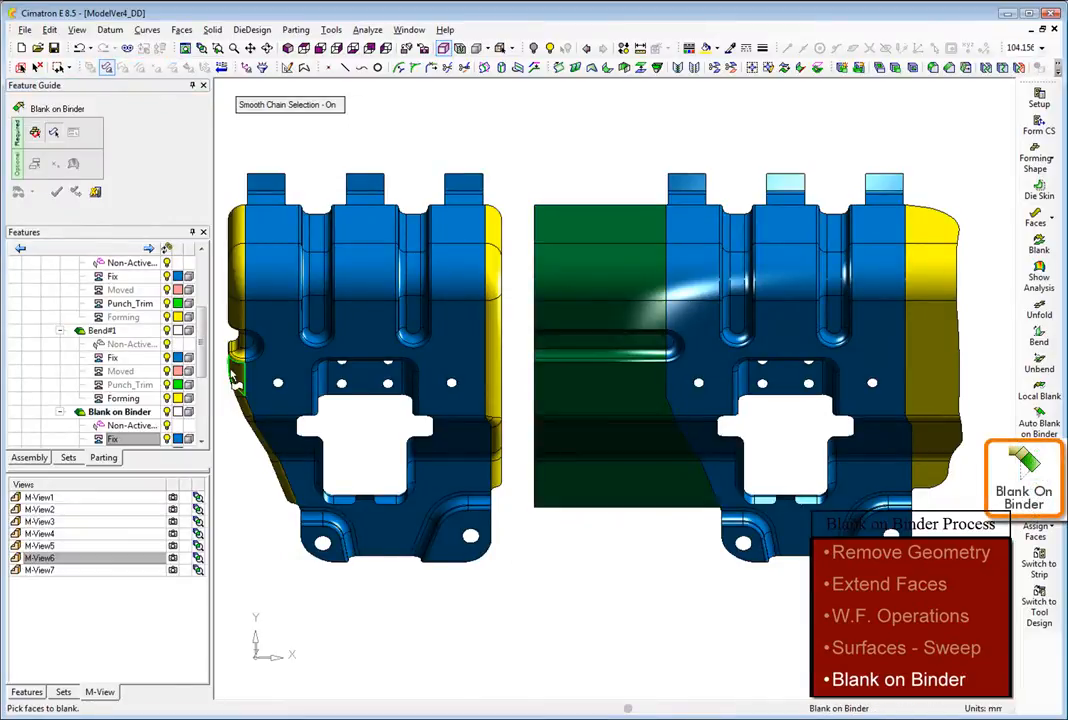
pyautogui.click(172, 569)
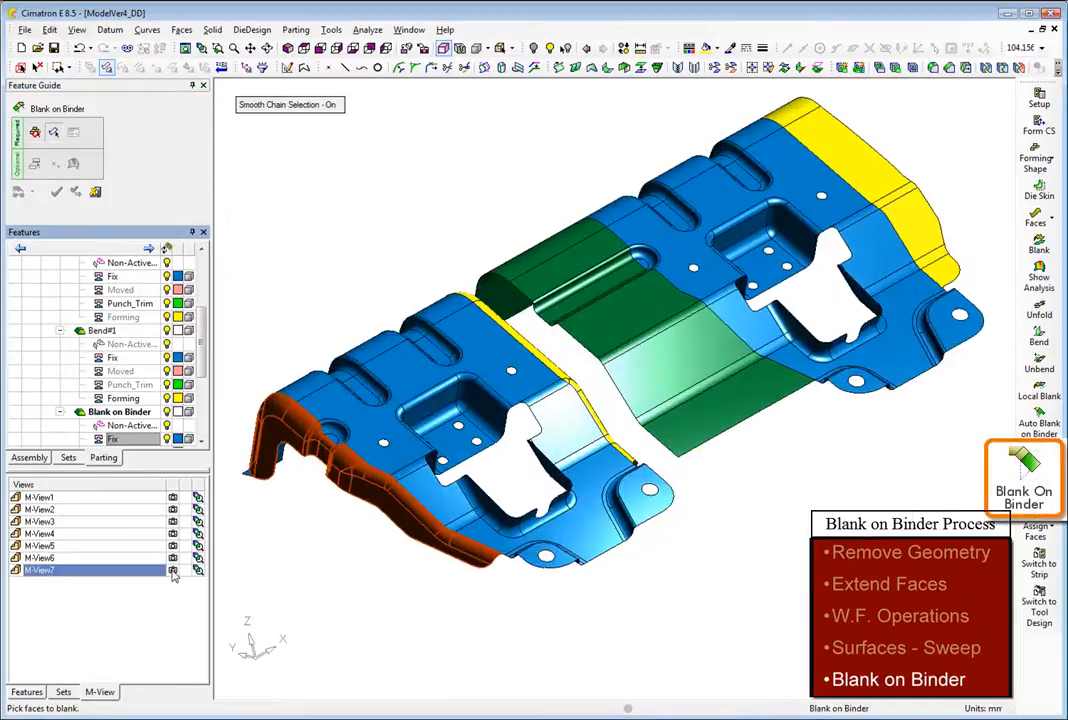
pyautogui.middleClick(292, 593)
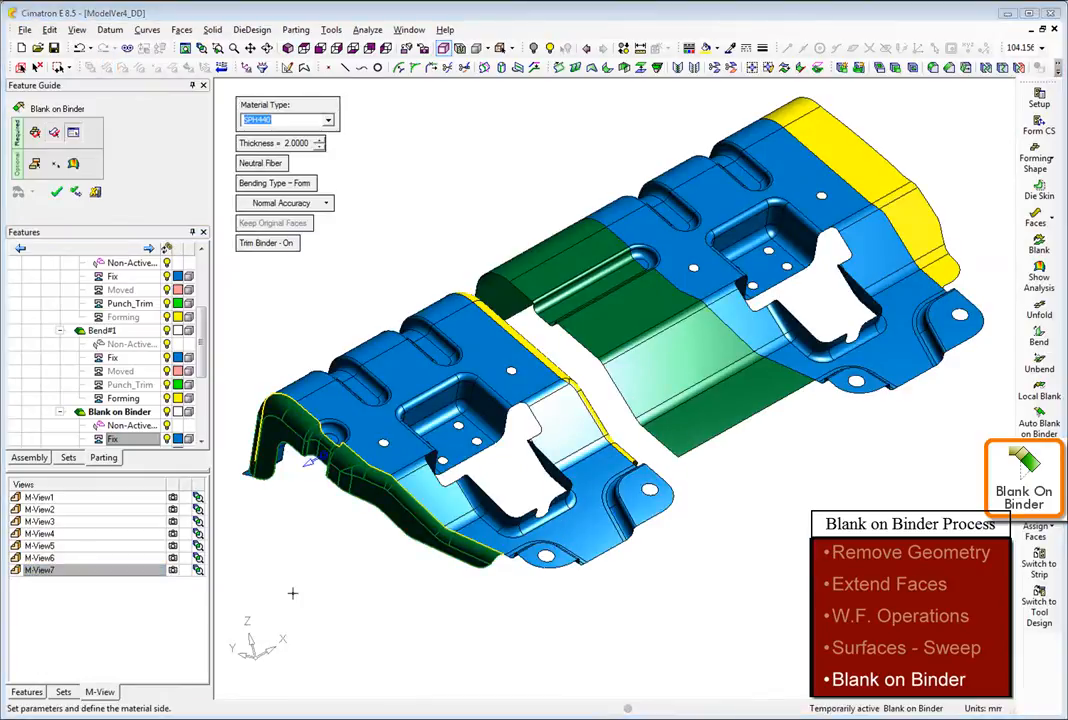
pyautogui.middleClick(803, 507)
pyautogui.click(803, 507)
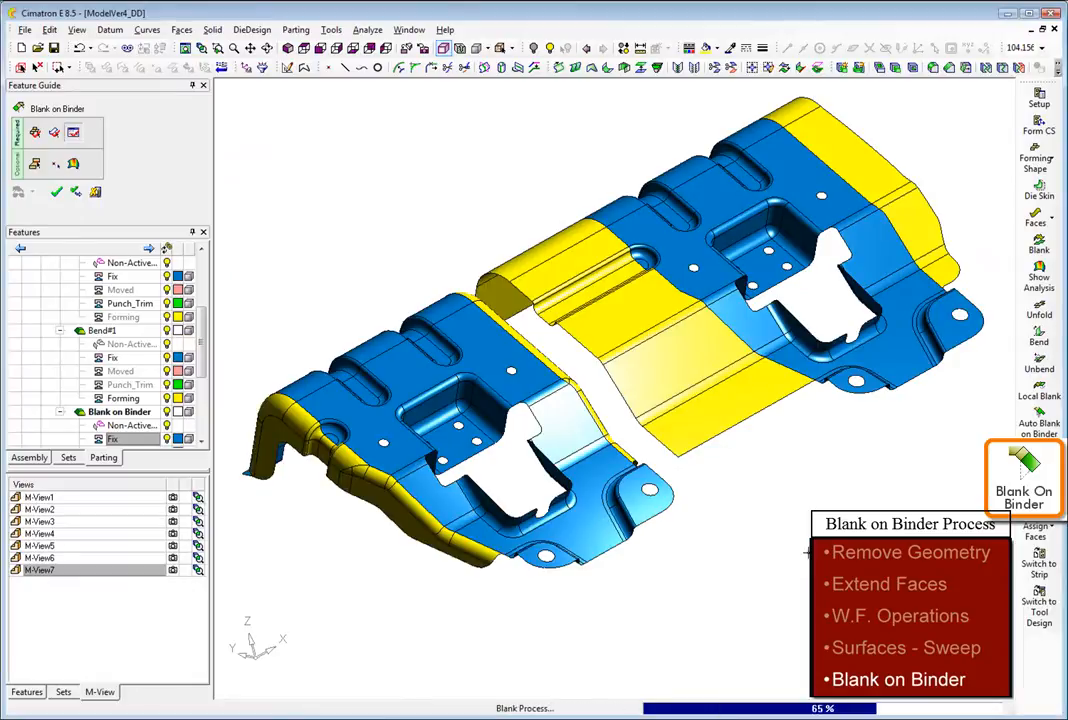
# Attach the wide upper bend faces and the narrow bend faces of the three carrier tabs to the Blank on Binder shape's Forming group
pyautogui.doubleClick(173, 437)
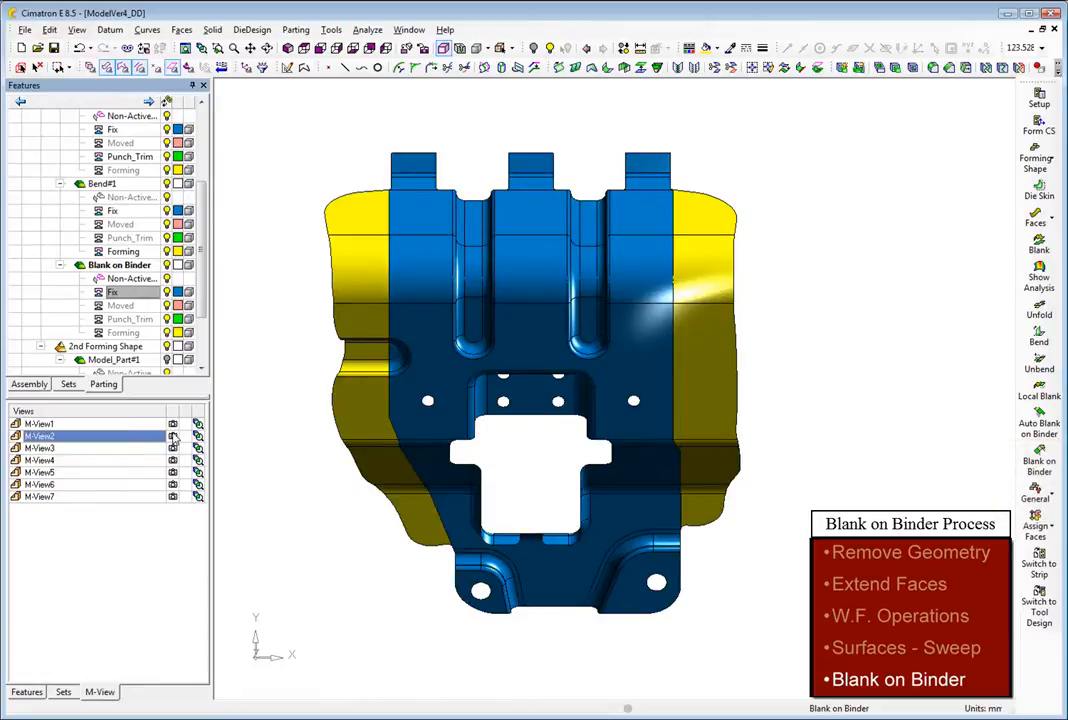
pyautogui.click(1036, 522)
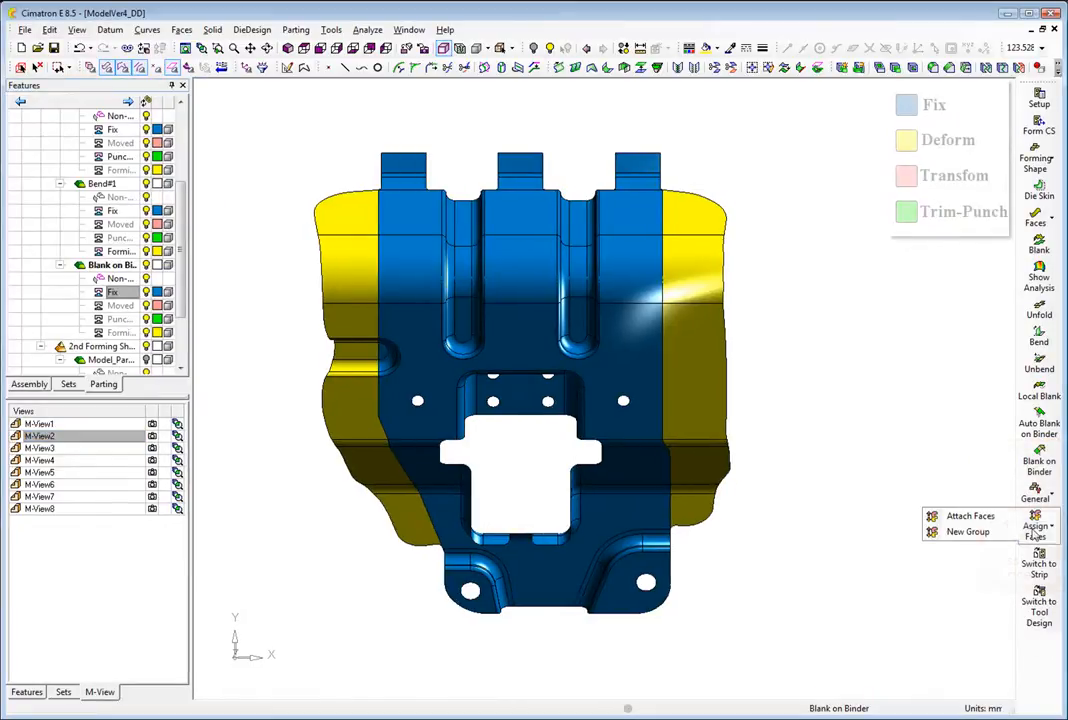
pyautogui.click(1000, 517)
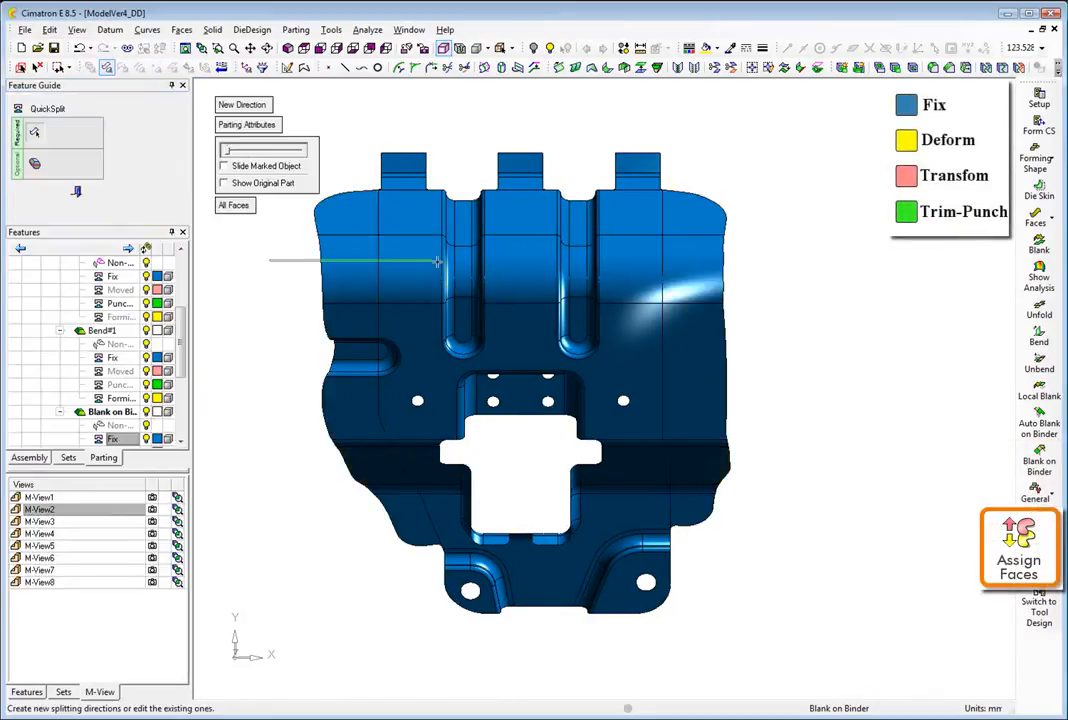
pyautogui.rightClick(132, 426)
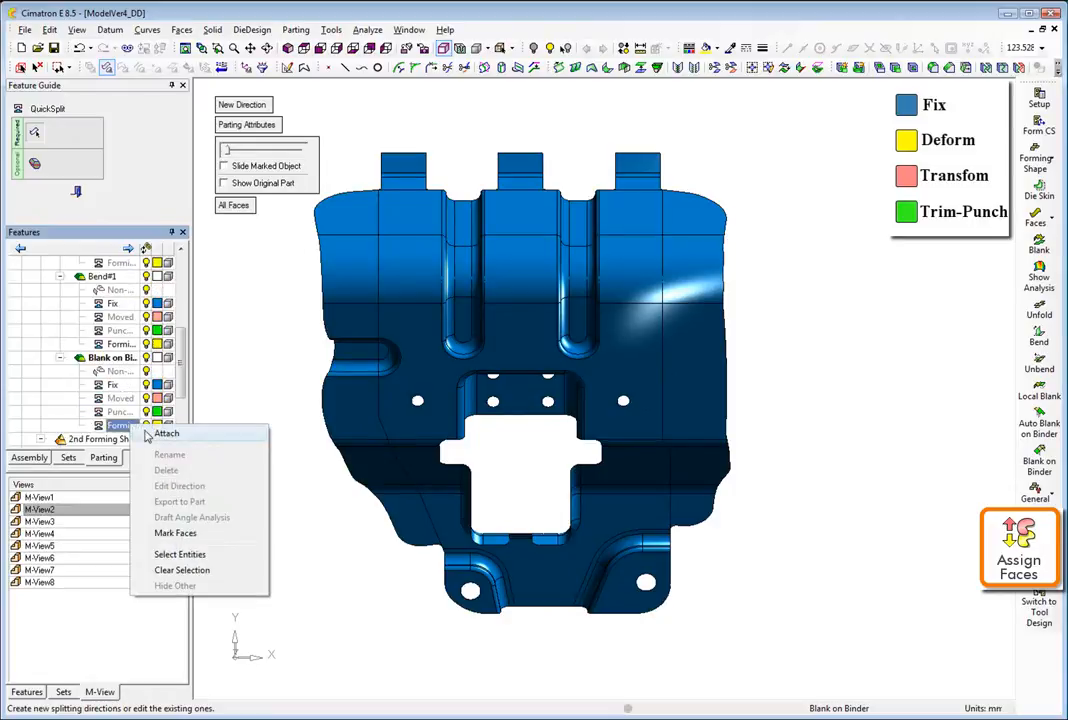
pyautogui.click(158, 435)
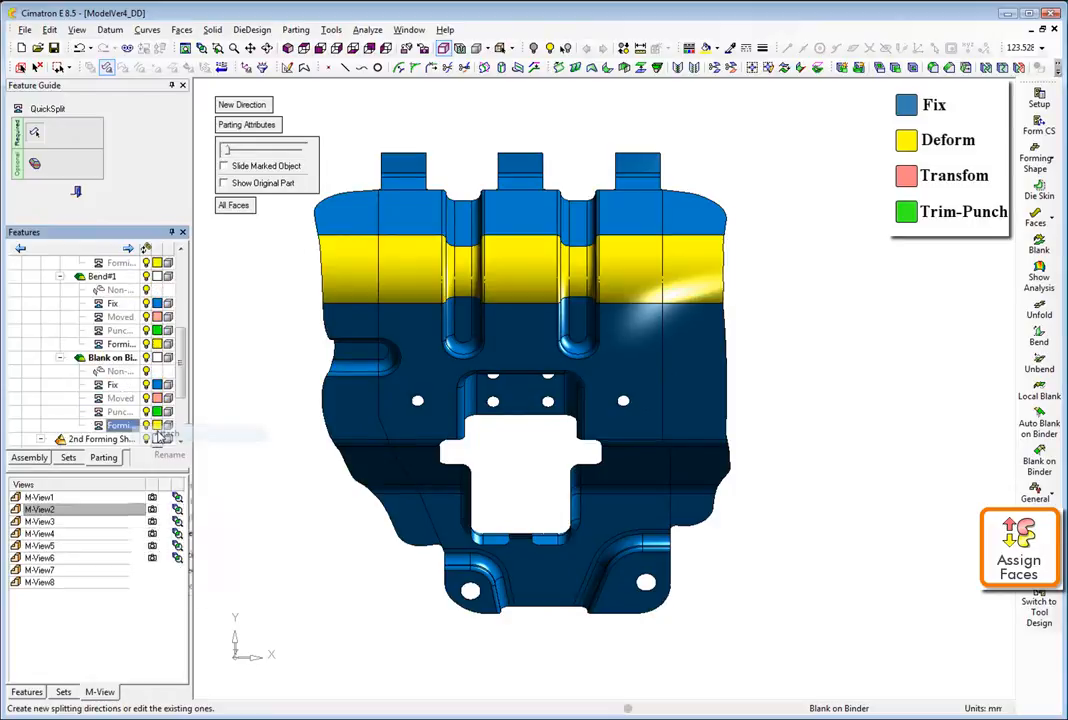
pyautogui.moveTo(373, 172); pyautogui.dragTo(702, 178)
pyautogui.rightClick(126, 424)
pyautogui.click(176, 433)
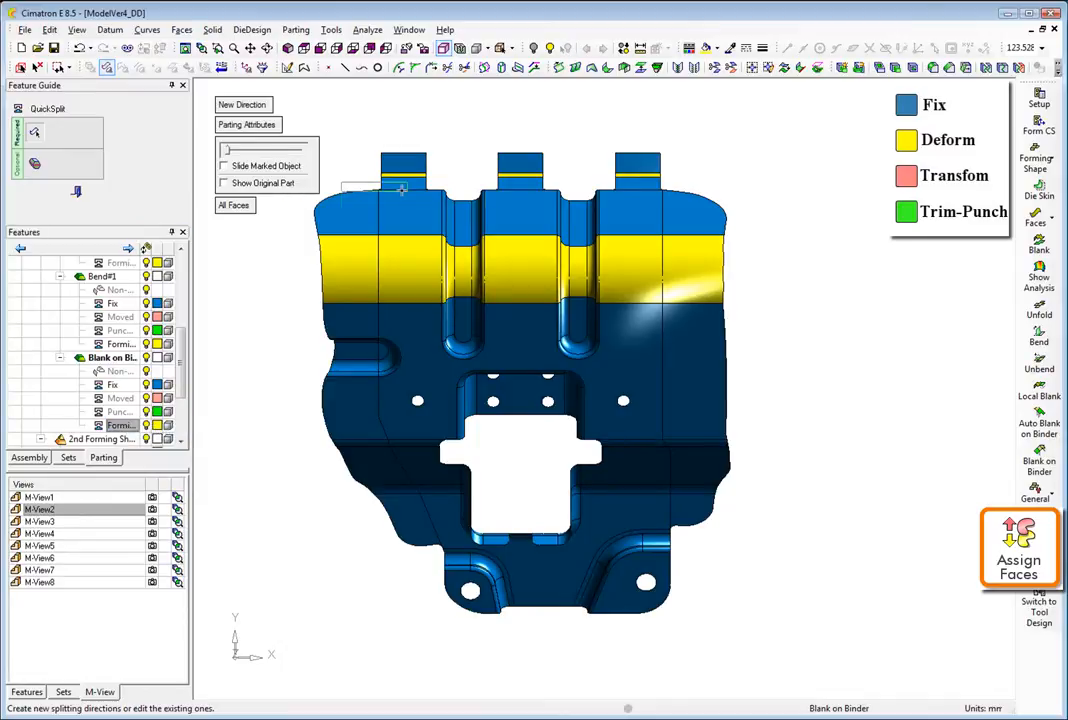
# Attach the faces between the two bends and the whole part body below the wide bend to the Moved group
pyautogui.rightClick(140, 399)
pyautogui.click(178, 407)
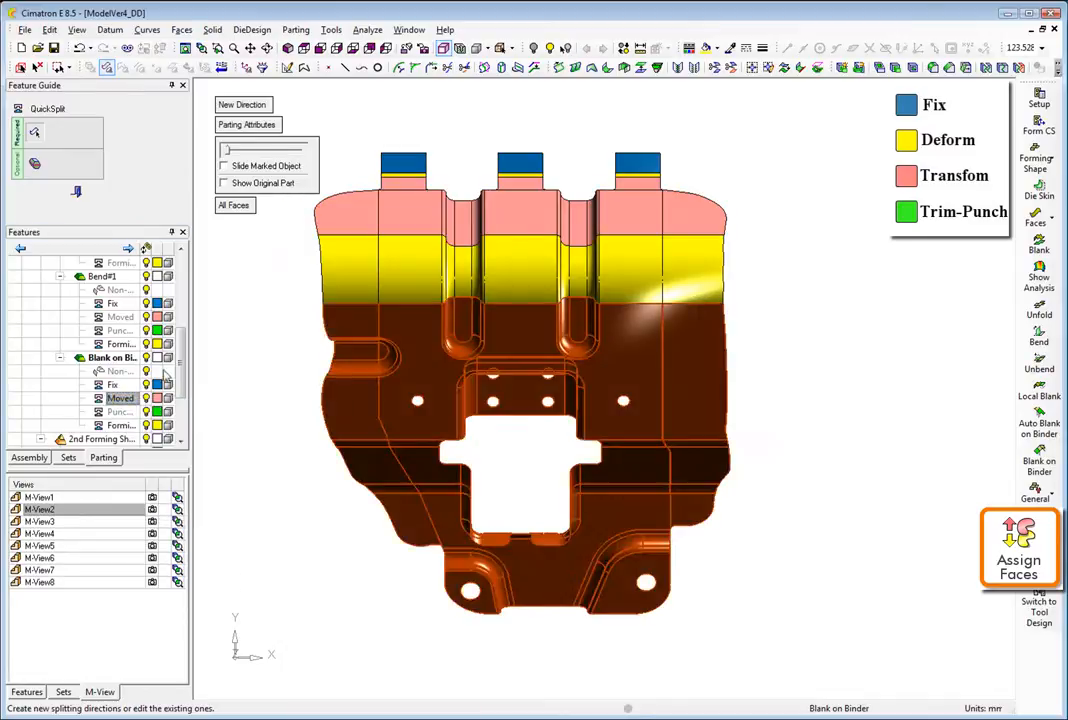
pyautogui.rightClick(125, 401)
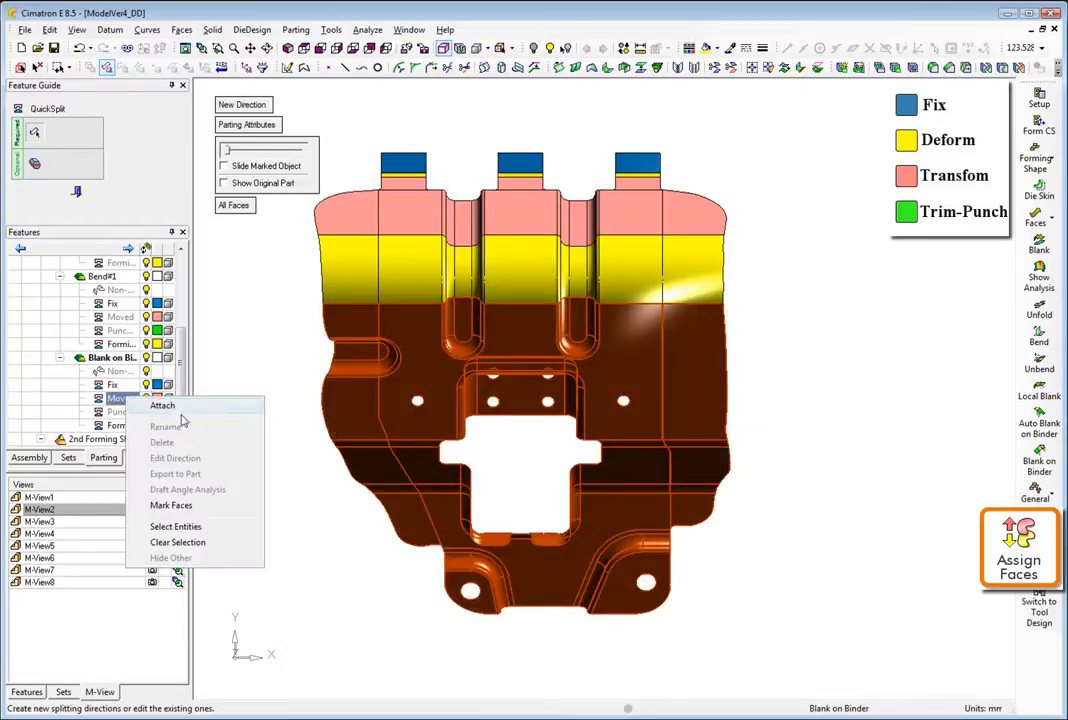
pyautogui.click(160, 406)
# Add a forming shape named Unbend from the Blank on Binder shape and place it beside that shape
pyautogui.click(155, 510)
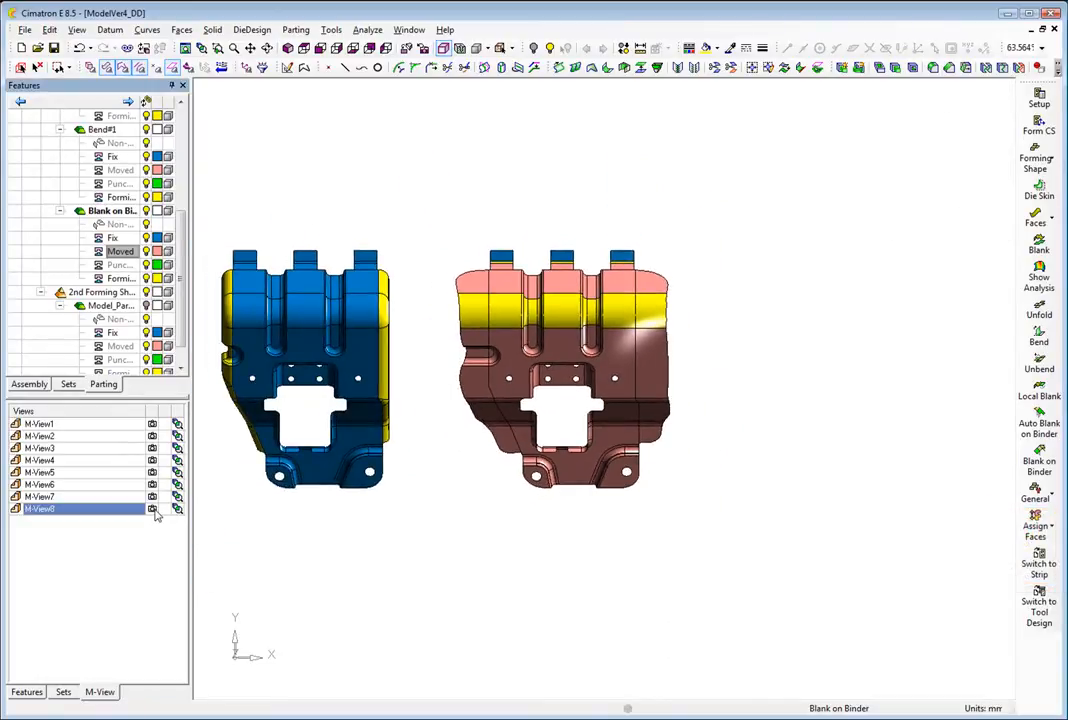
pyautogui.click(1035, 160)
pyautogui.click(965, 145)
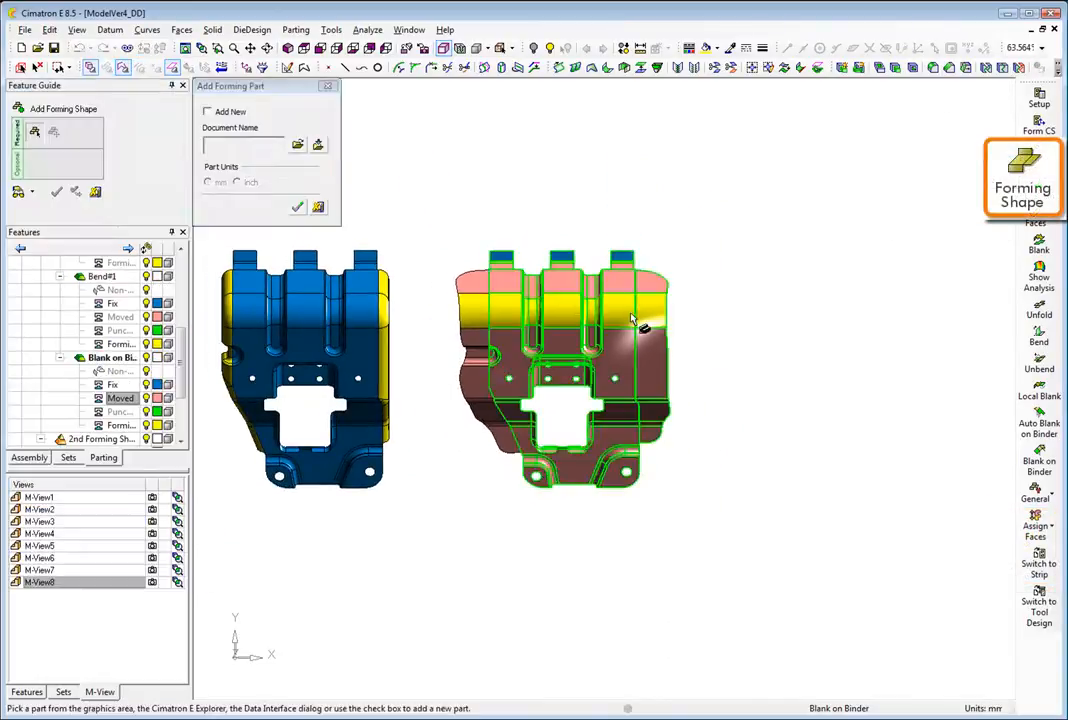
pyautogui.click(641, 180)
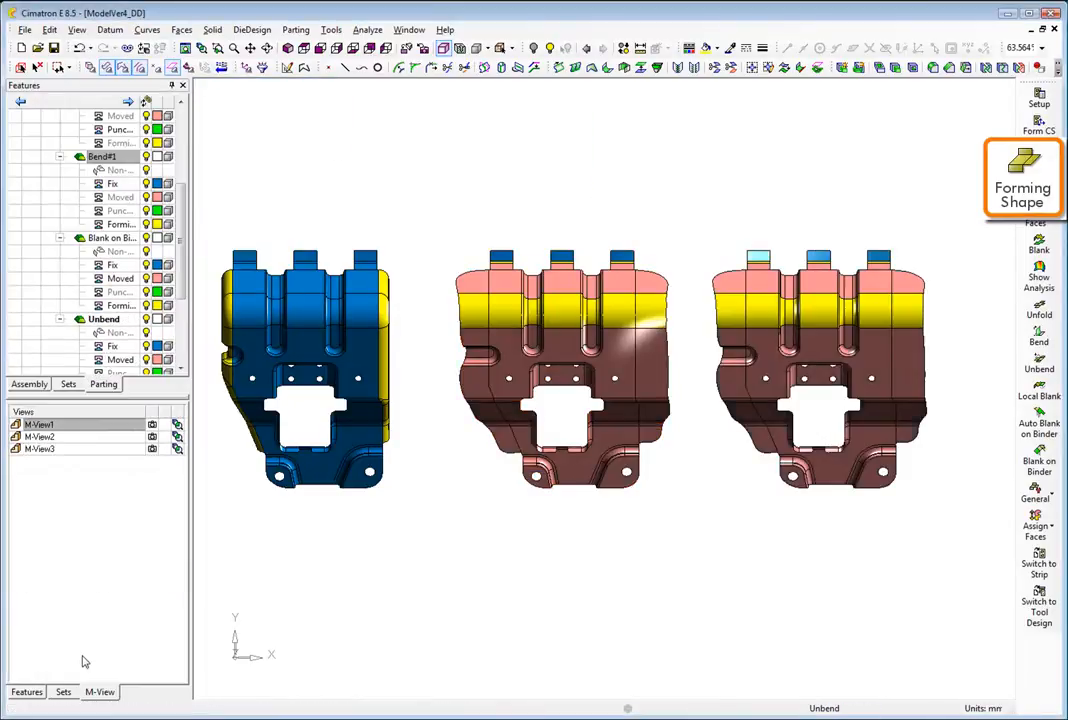
# Unbend the carrier tab bends to flat, keeping the middle tab's end face as the fixed planar face
pyautogui.click(152, 437)
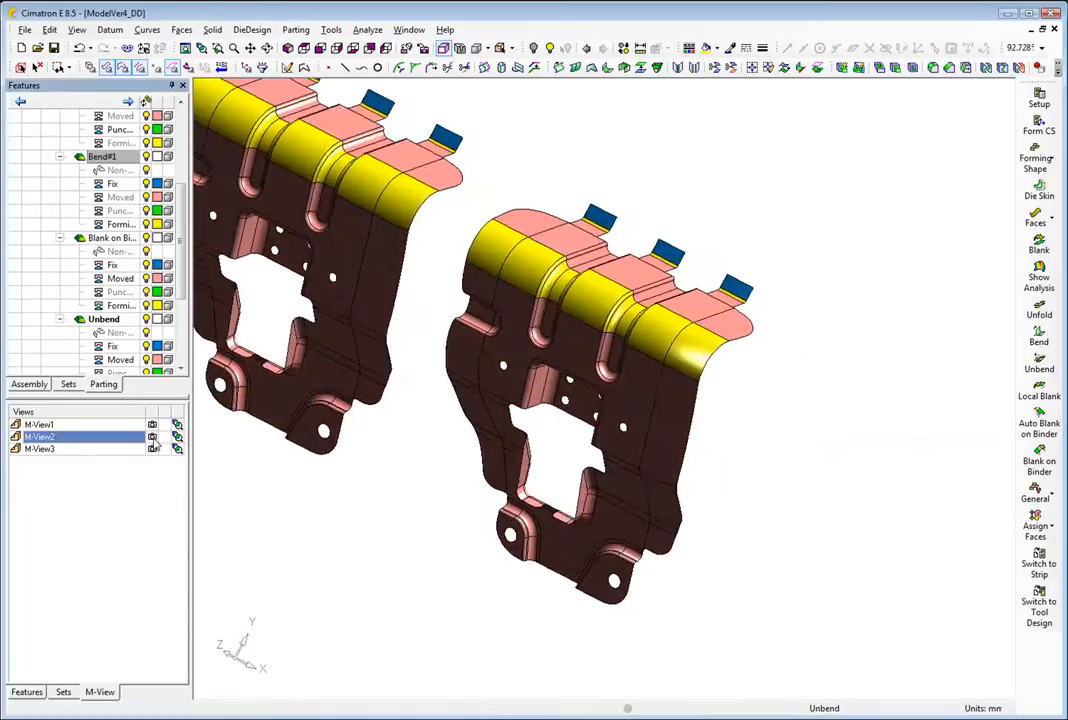
pyautogui.click(1038, 364)
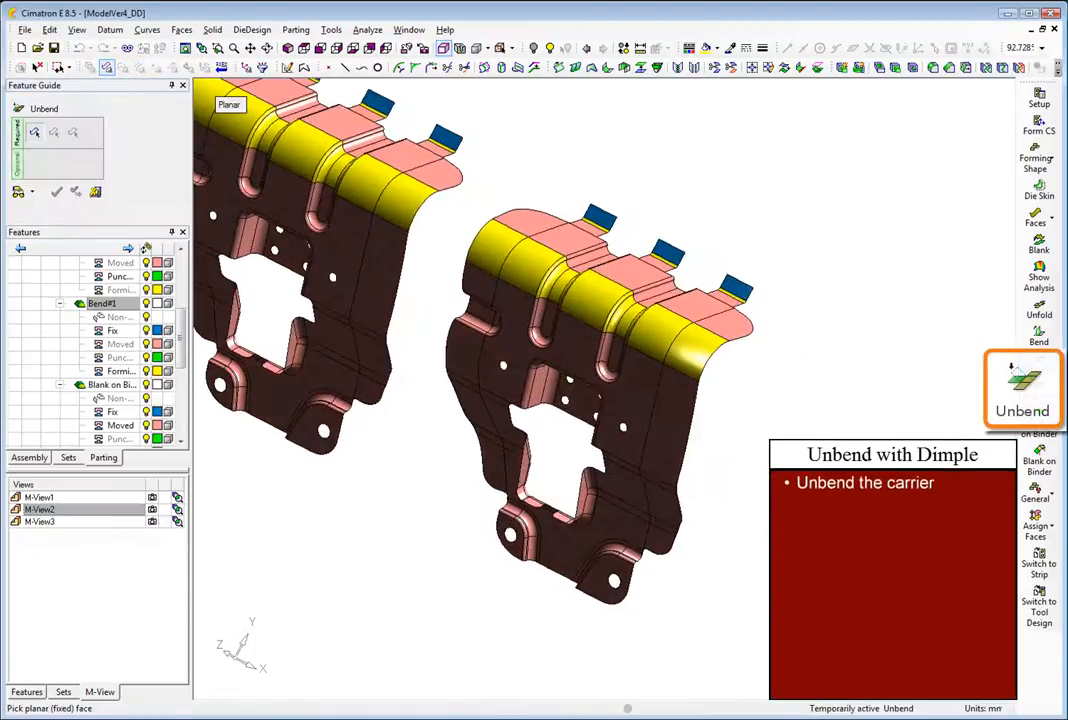
pyautogui.click(673, 255)
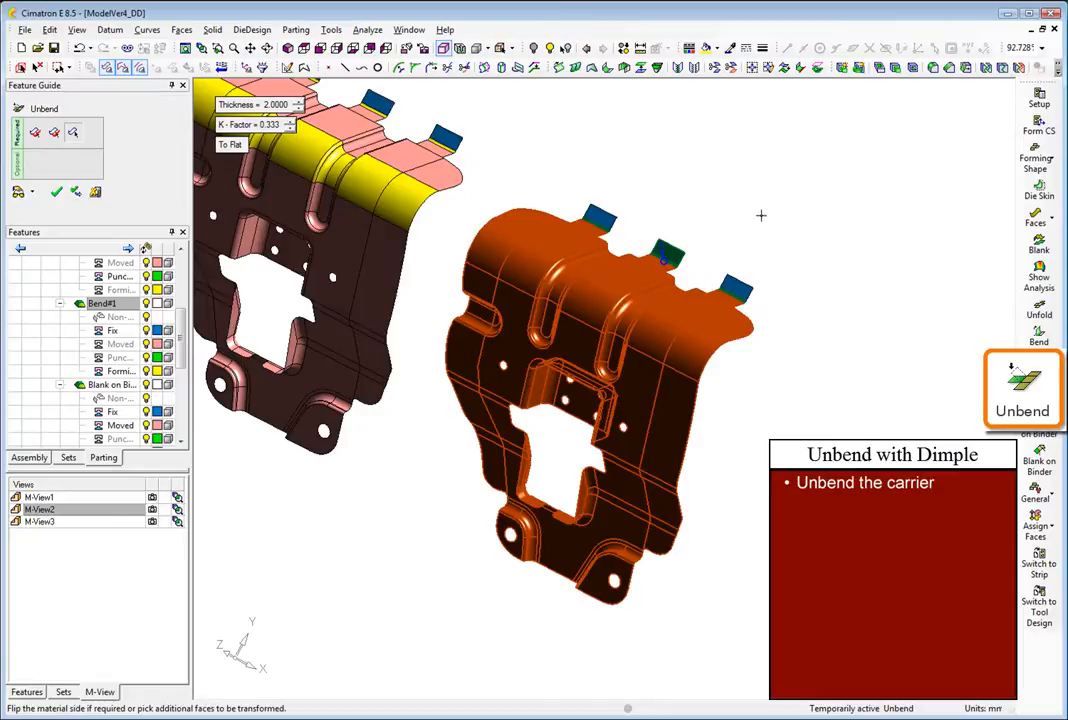
pyautogui.middleClick(761, 215)
pyautogui.click(761, 217)
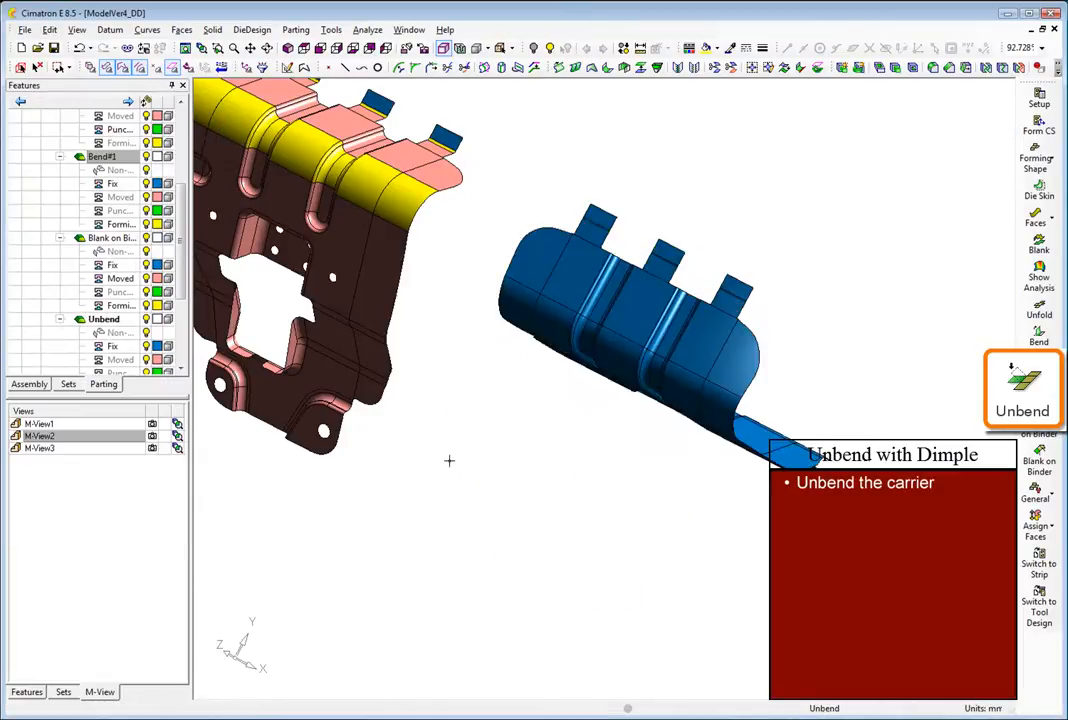
# Unbend the wide cylindrical bend faces between the dimples to flat from the middle planar face, excluding the tab-side faces from the transformation
pyautogui.click(153, 449)
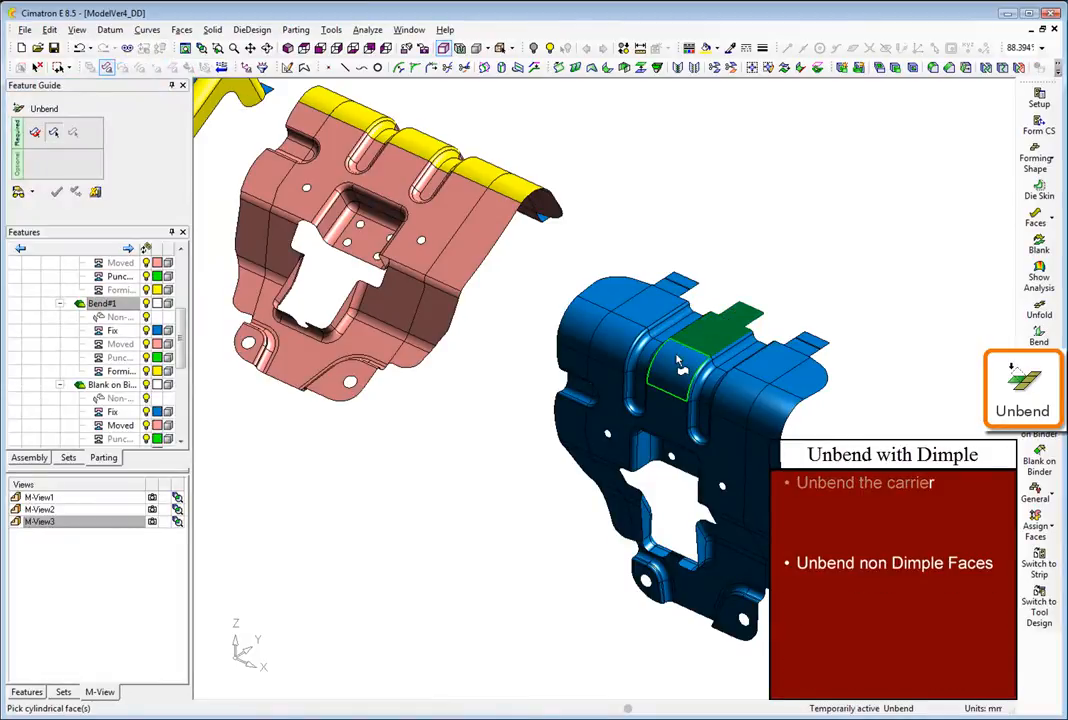
pyautogui.click(677, 367)
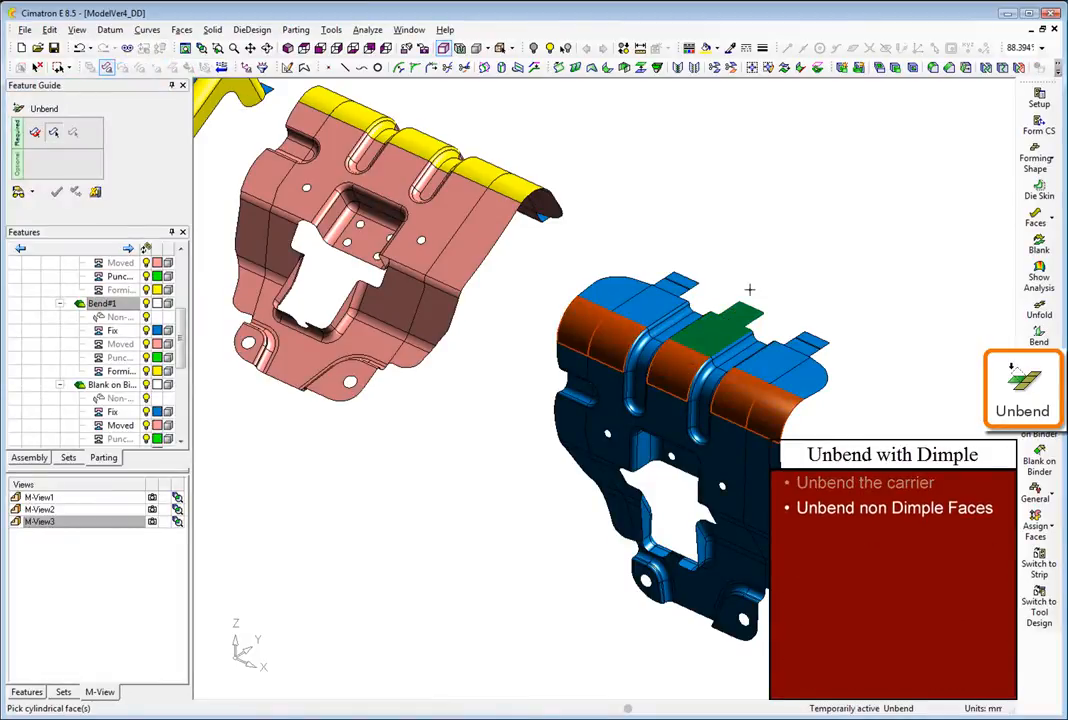
pyautogui.middleClick(750, 296)
pyautogui.moveTo(671, 244); pyautogui.dragTo(680, 260)
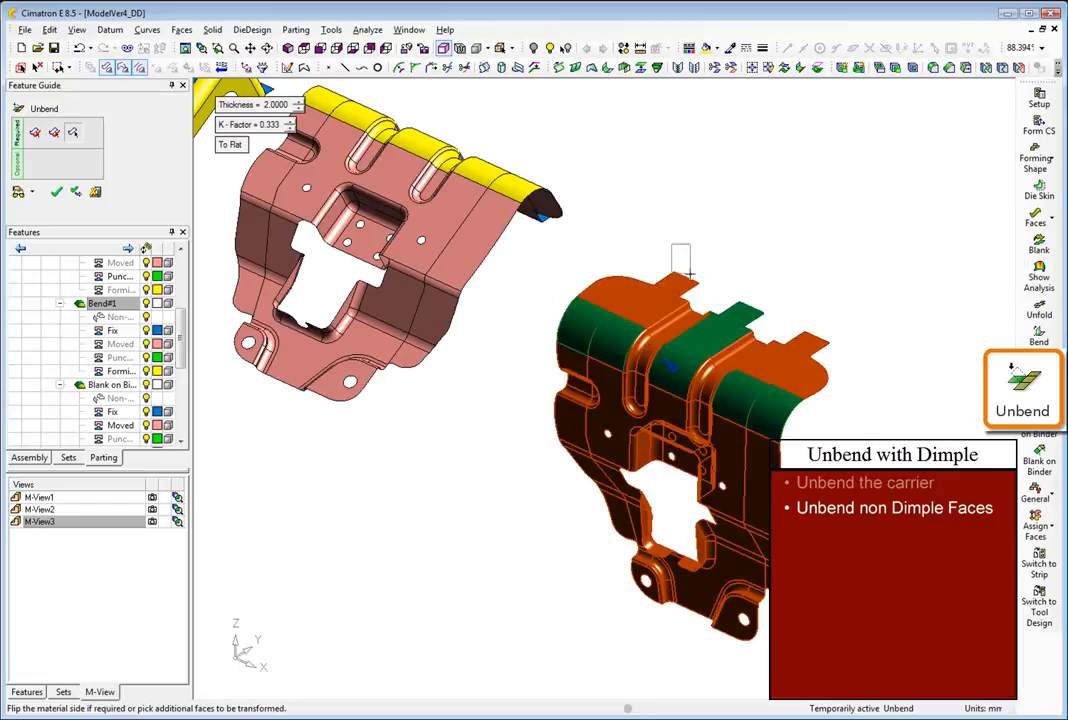
pyautogui.moveTo(720, 317); pyautogui.dragTo(722, 318)
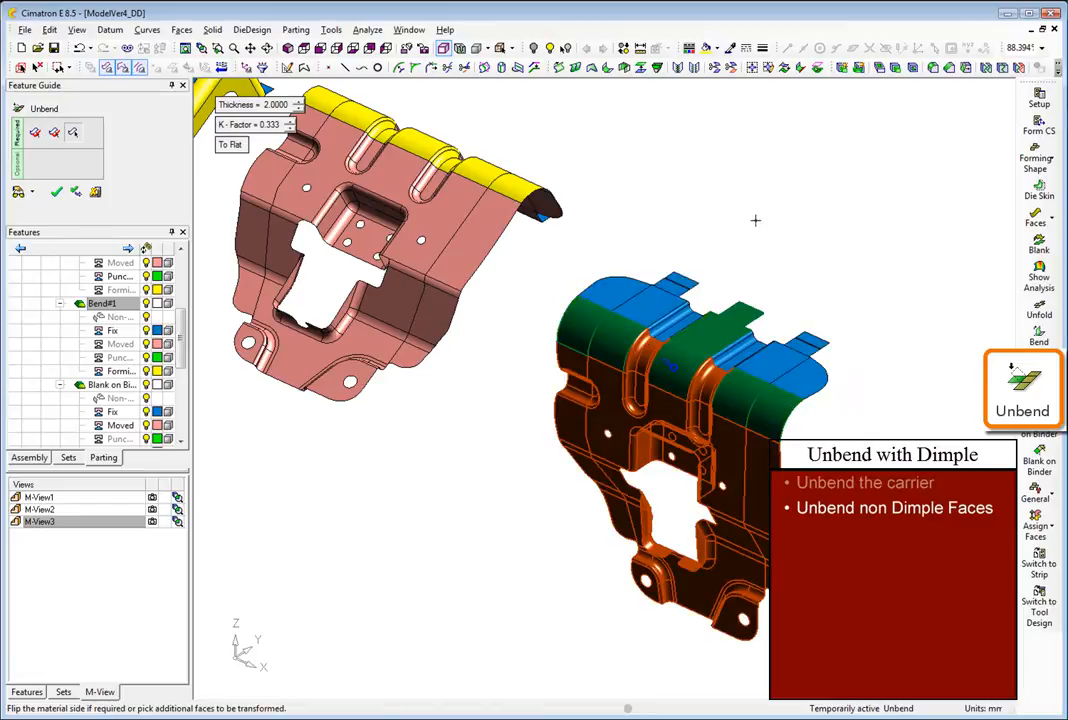
pyautogui.rightClick(755, 220)
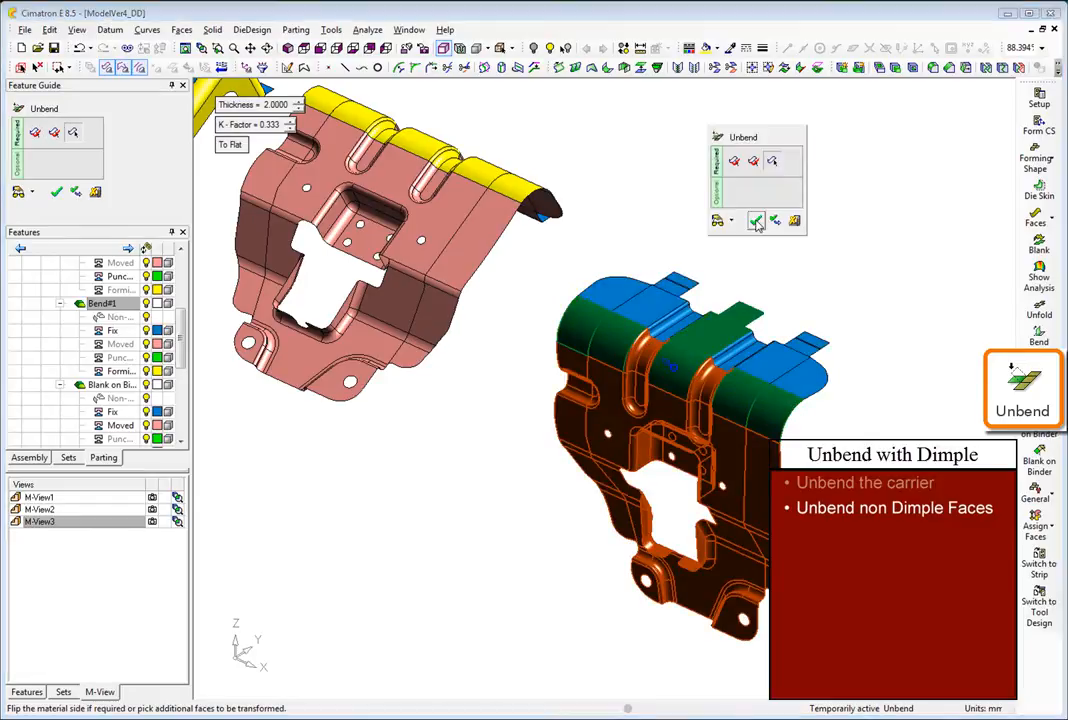
pyautogui.click(757, 224)
# Remove the leftover bend faces in both dimples of the unbent shape using Remove Geometry
pyautogui.click(152, 460)
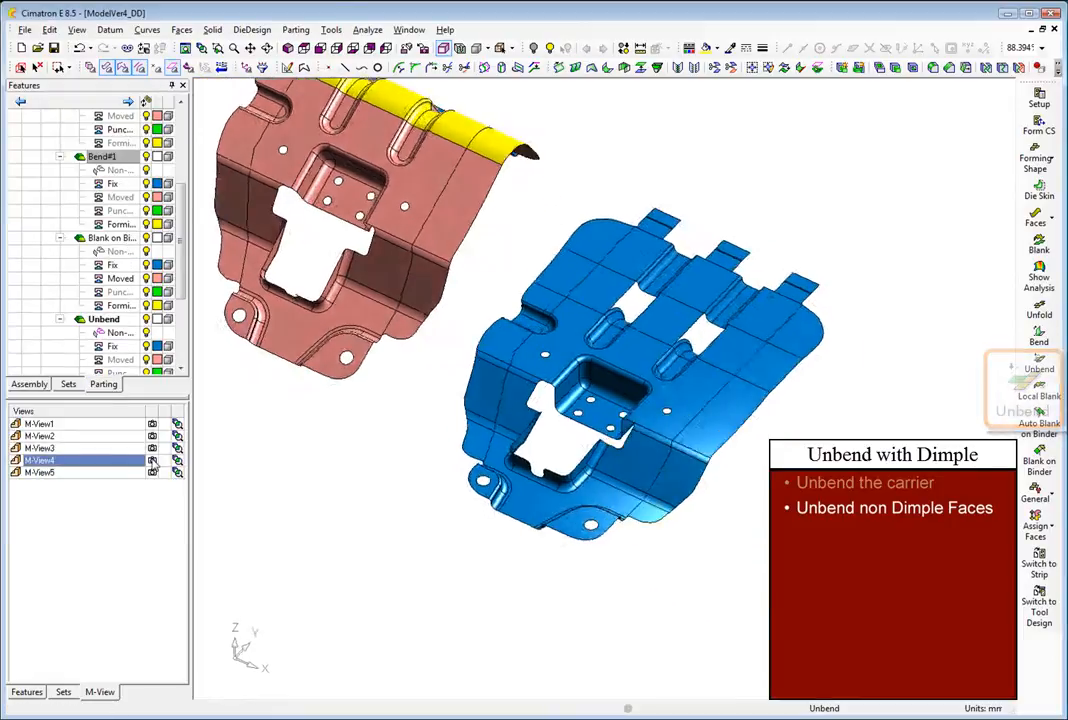
pyautogui.rightClick(204, 105)
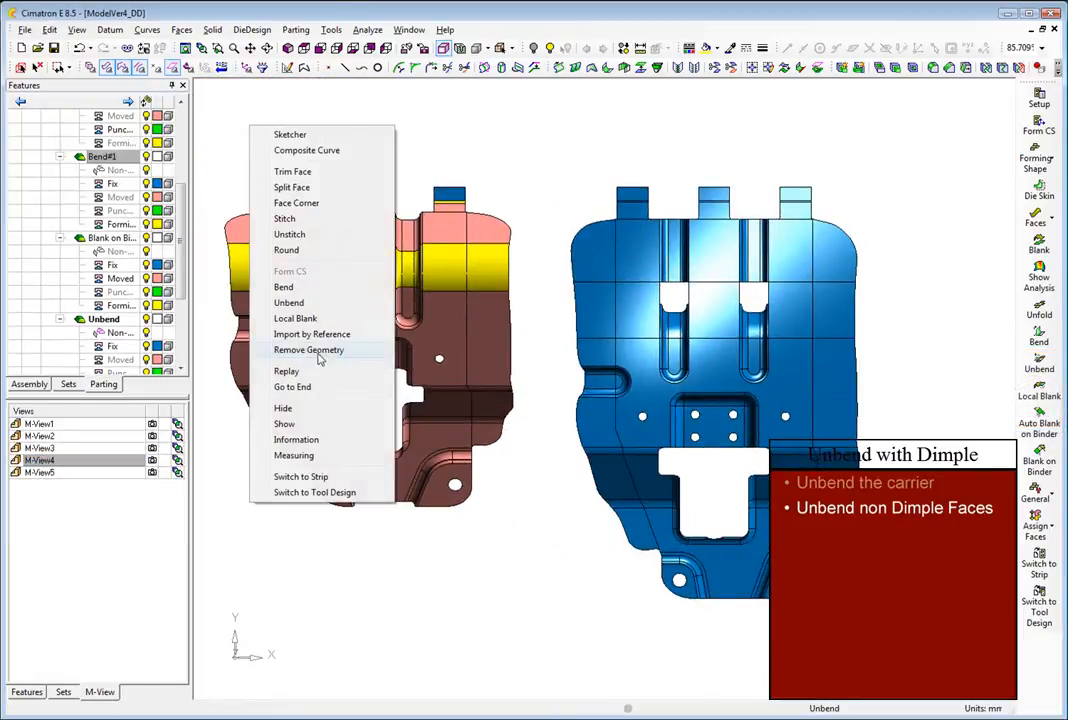
pyautogui.click(310, 348)
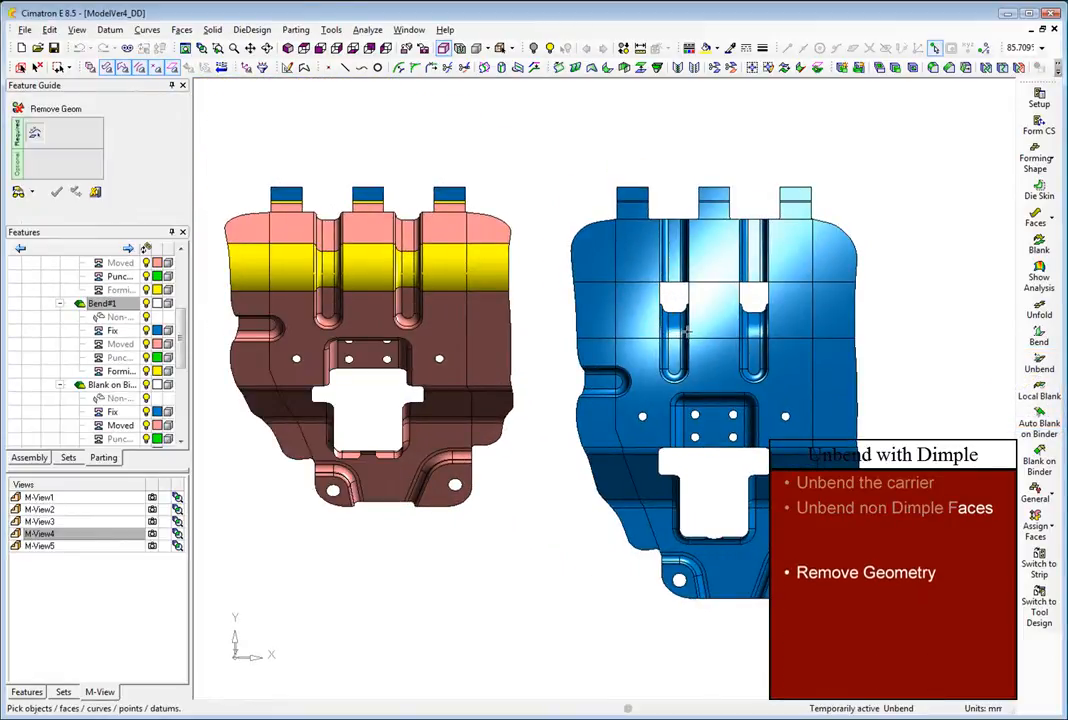
pyautogui.click(665, 305)
pyautogui.click(762, 333)
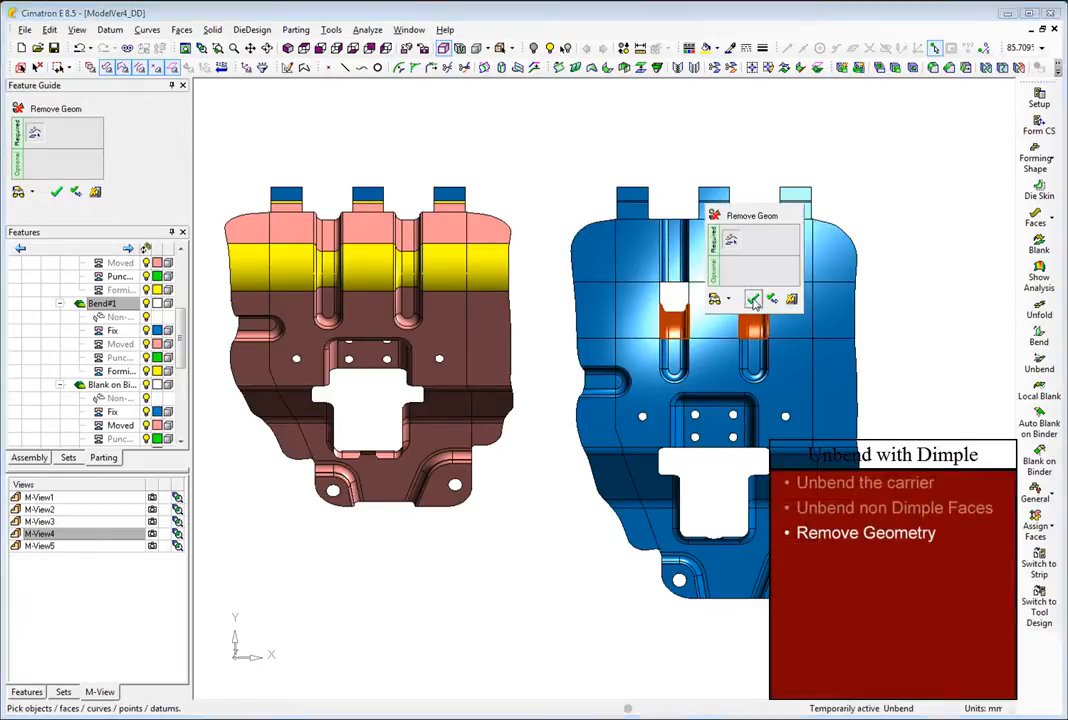
pyautogui.click(753, 300)
# Draw two-point lines across both ends of the left dimple opening on the unbent shape
pyautogui.click(153, 473)
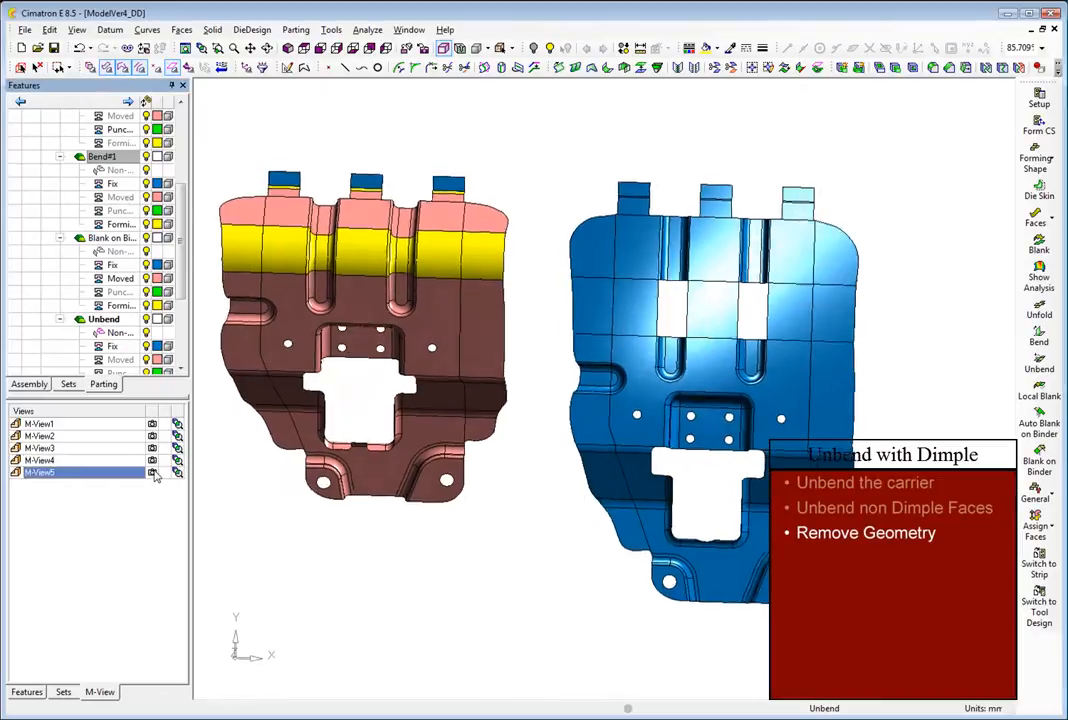
pyautogui.click(345, 68)
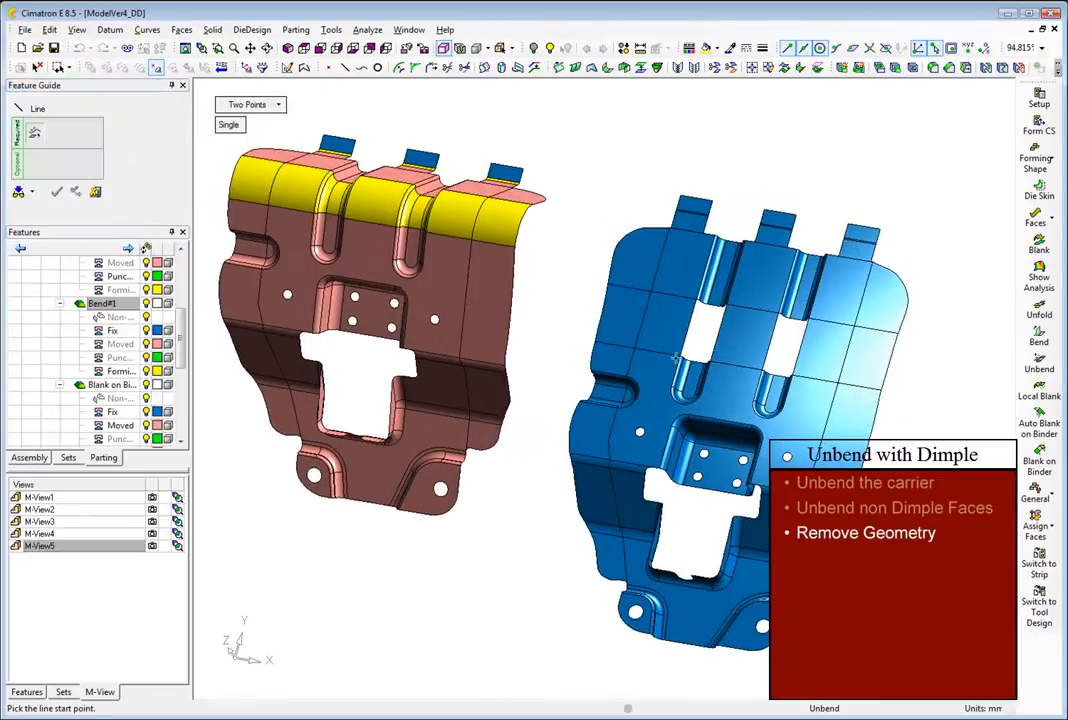
pyautogui.click(680, 361)
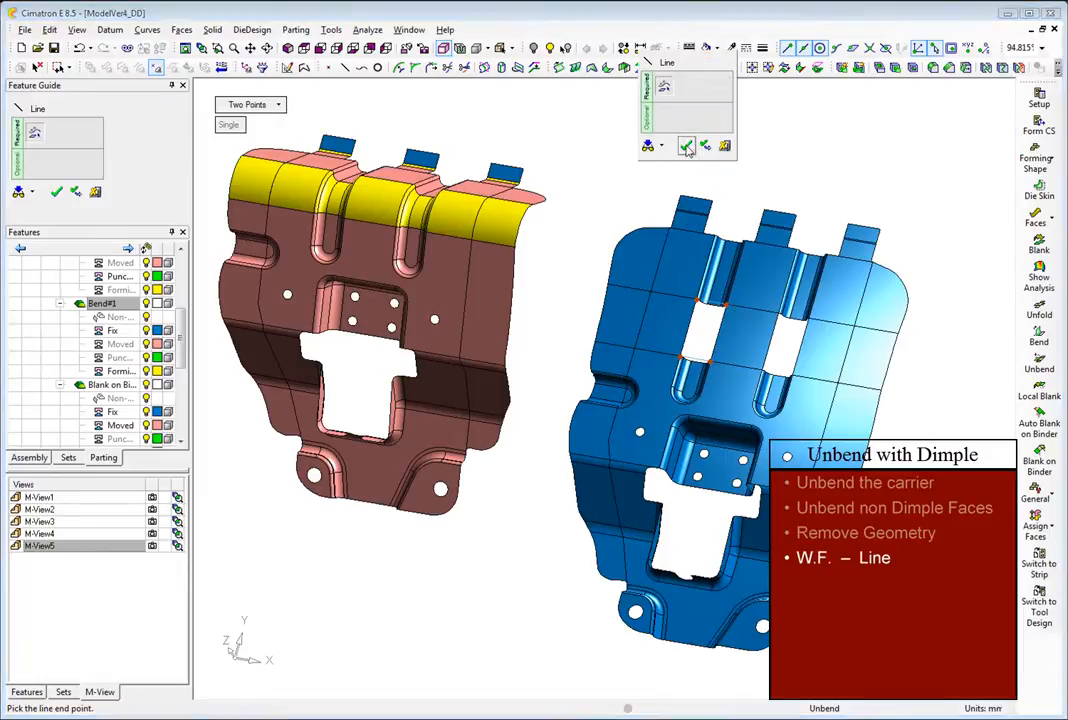
pyautogui.middleClick(686, 146)
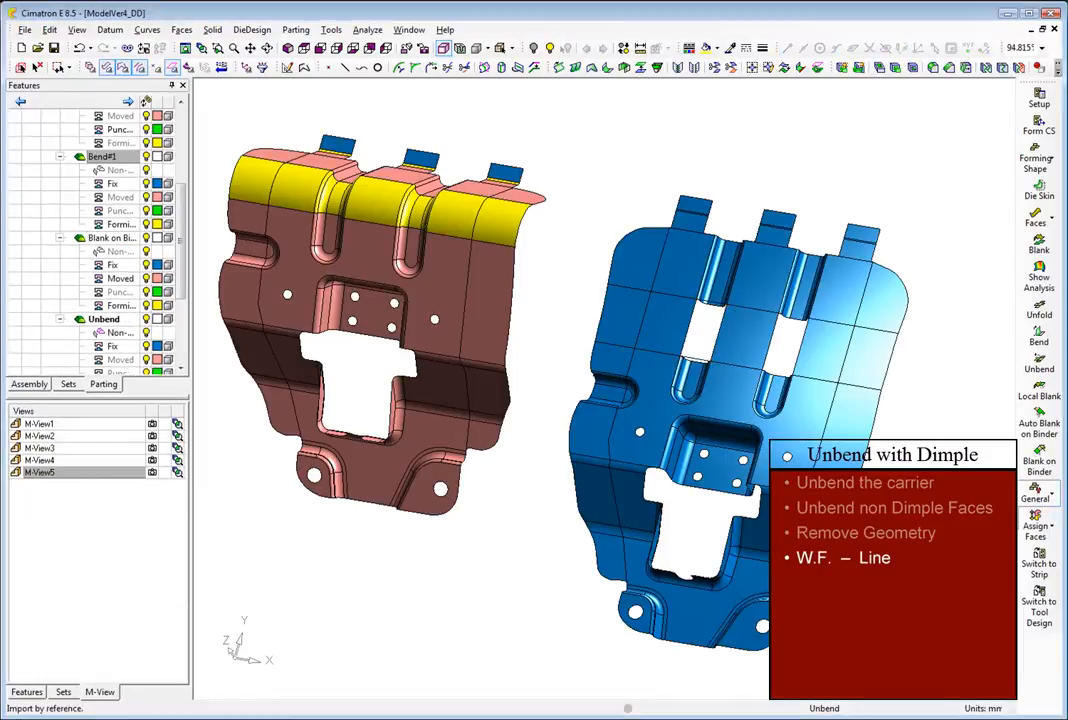
# Import by reference the left dimple's rounded end faces to the lower end of the flat shape's dimple opening, aligning both reference systems normal to face
pyautogui.click(330, 257)
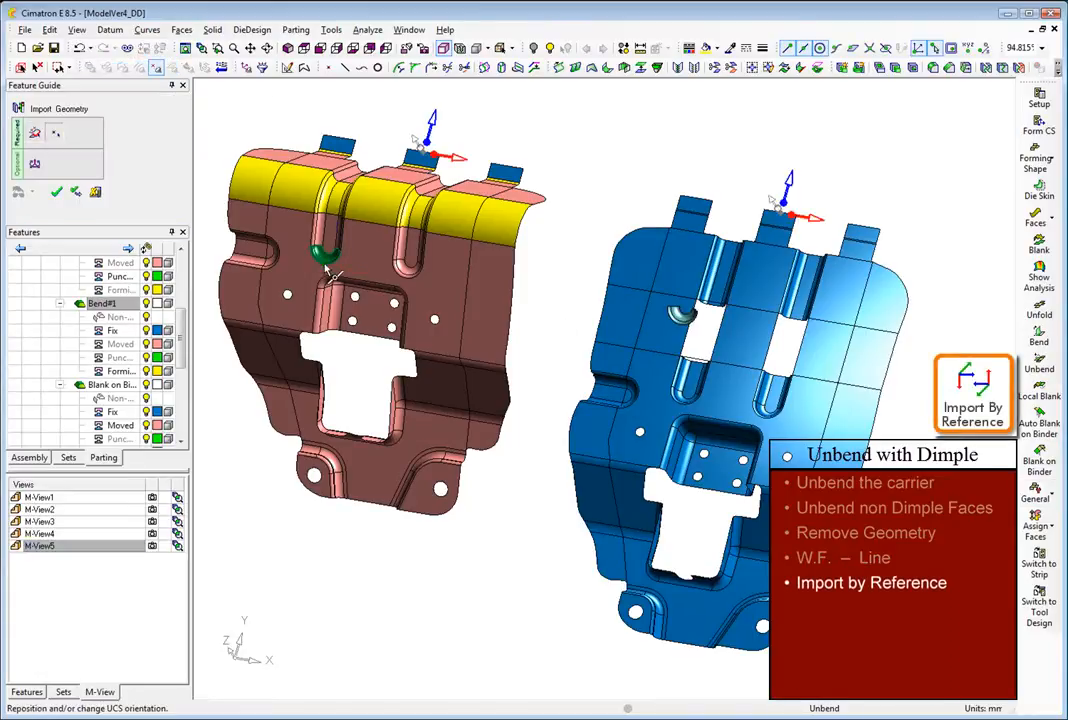
pyautogui.rightClick(692, 350)
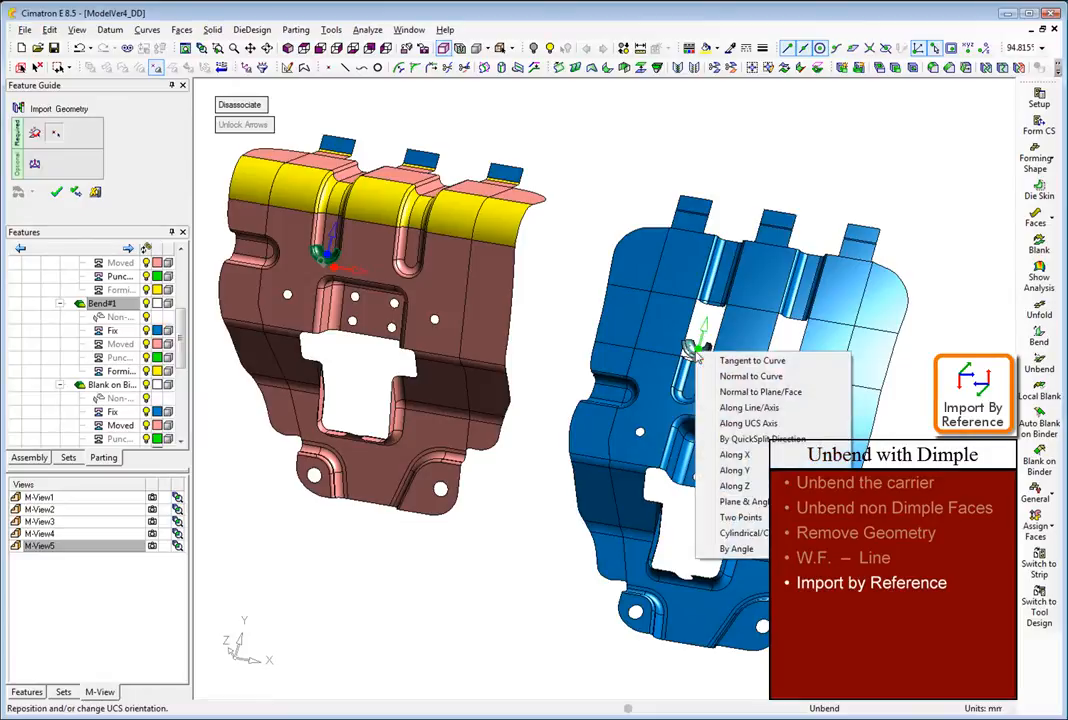
pyautogui.click(731, 393)
pyautogui.click(660, 372)
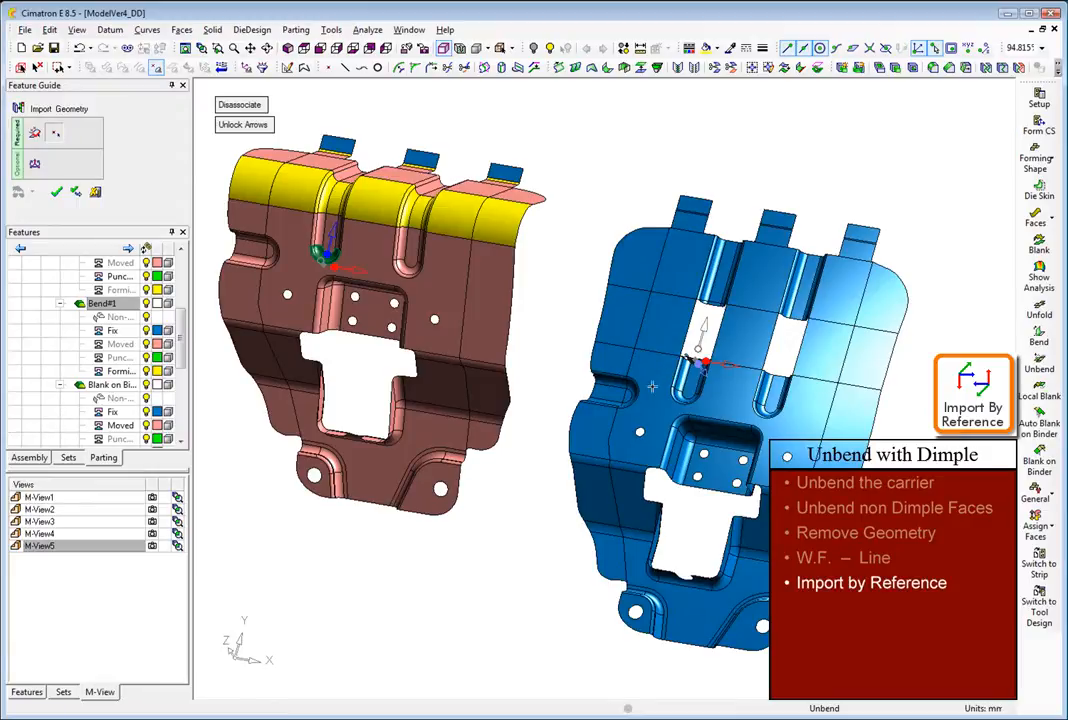
pyautogui.rightClick(323, 256)
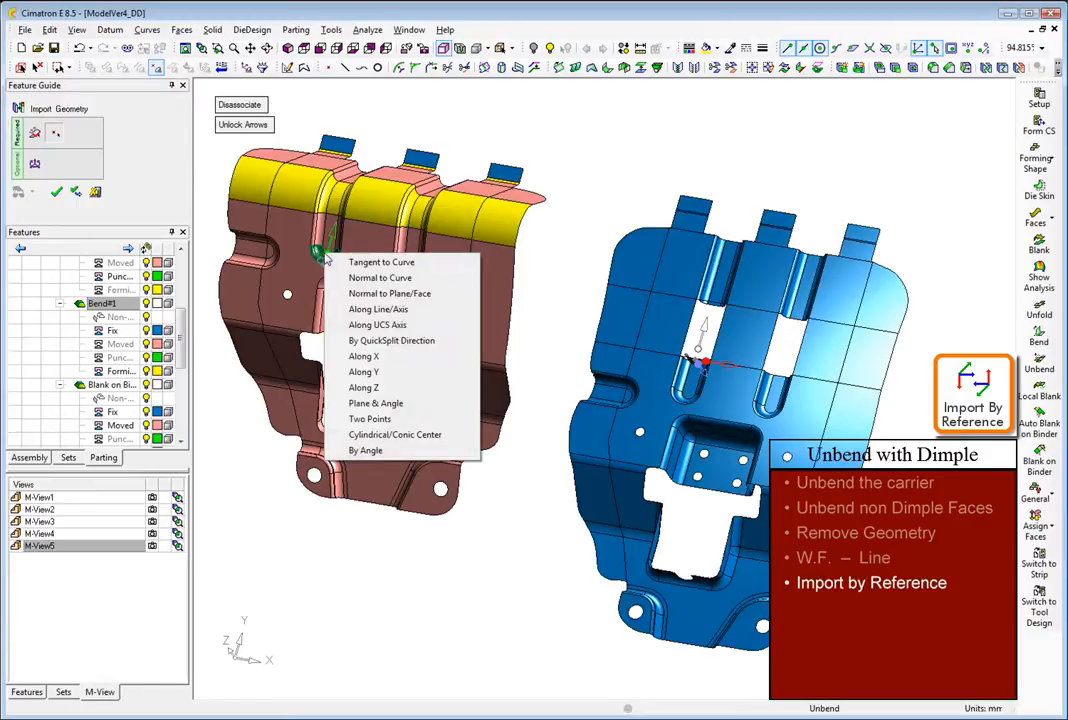
pyautogui.click(359, 294)
pyautogui.click(371, 260)
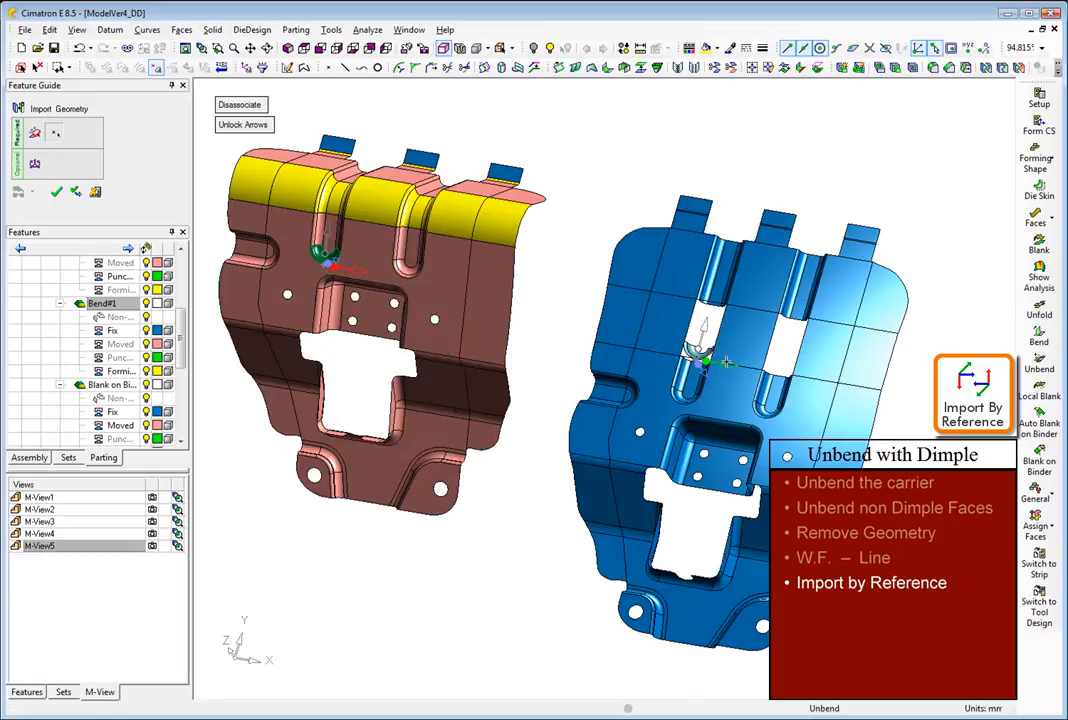
pyautogui.click(152, 533)
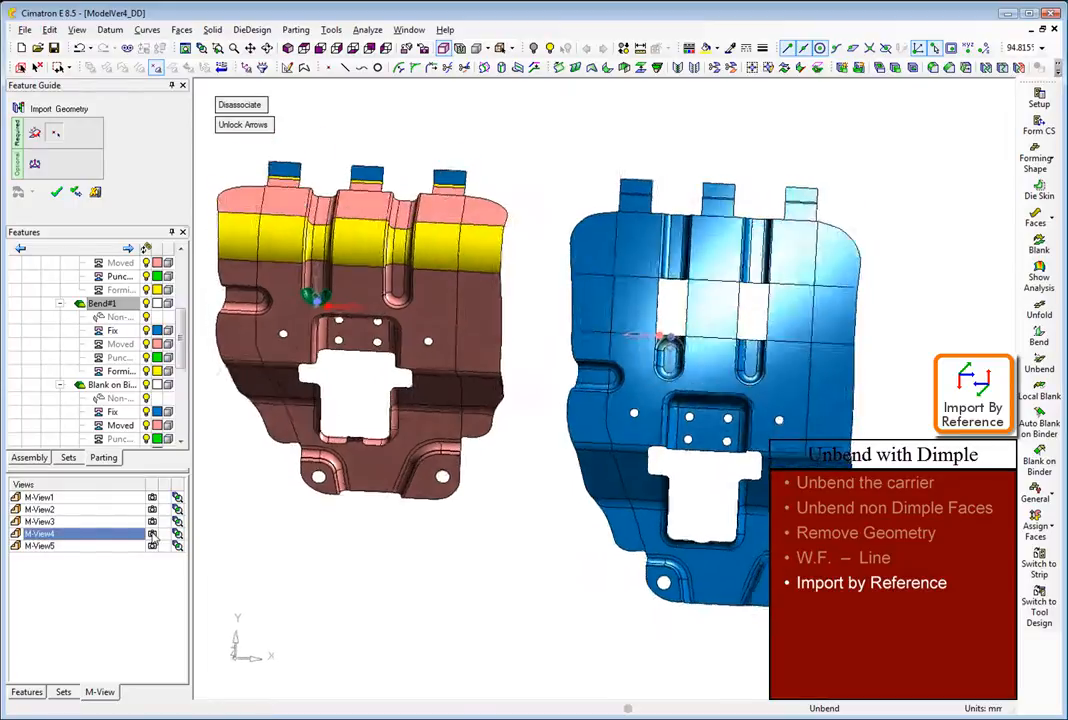
pyautogui.middleClick(517, 533)
pyautogui.click(517, 535)
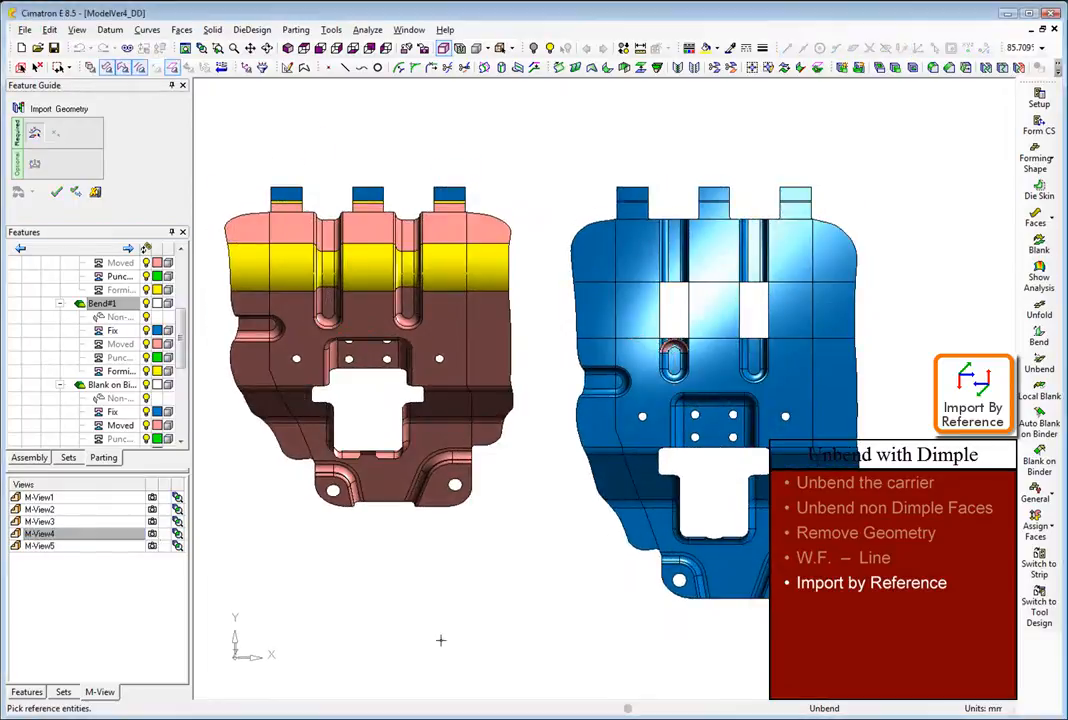
# Import by reference the same dimple end faces to the upper end of the opening, aligning both reference systems normal to face
pyautogui.click(337, 334)
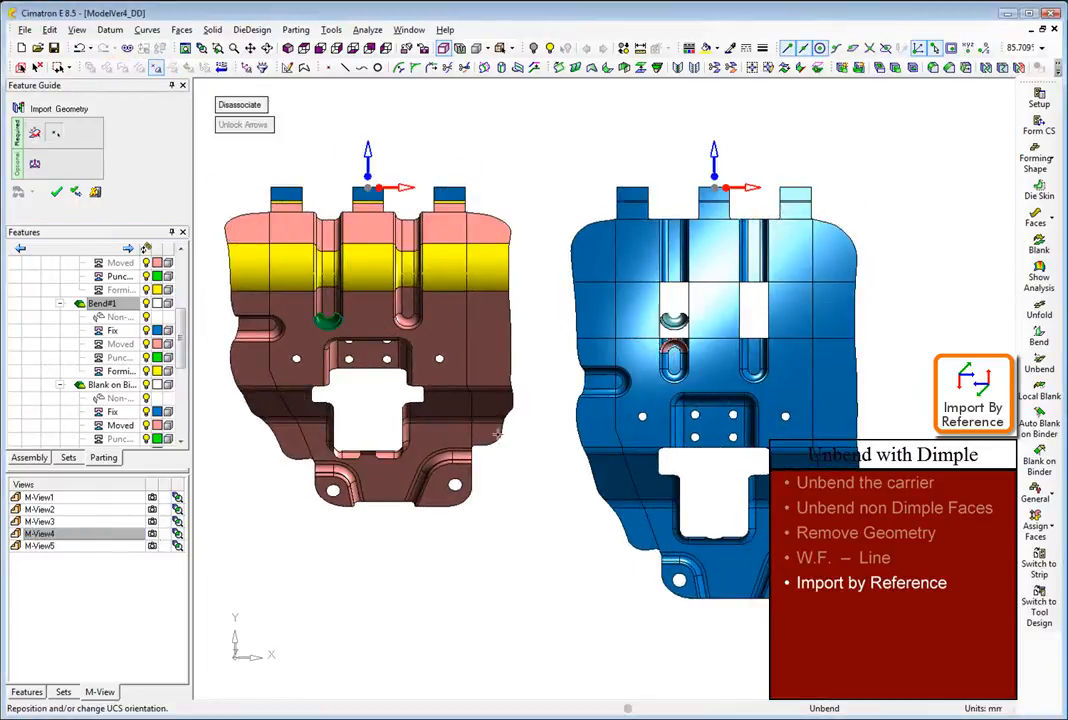
pyautogui.click(152, 546)
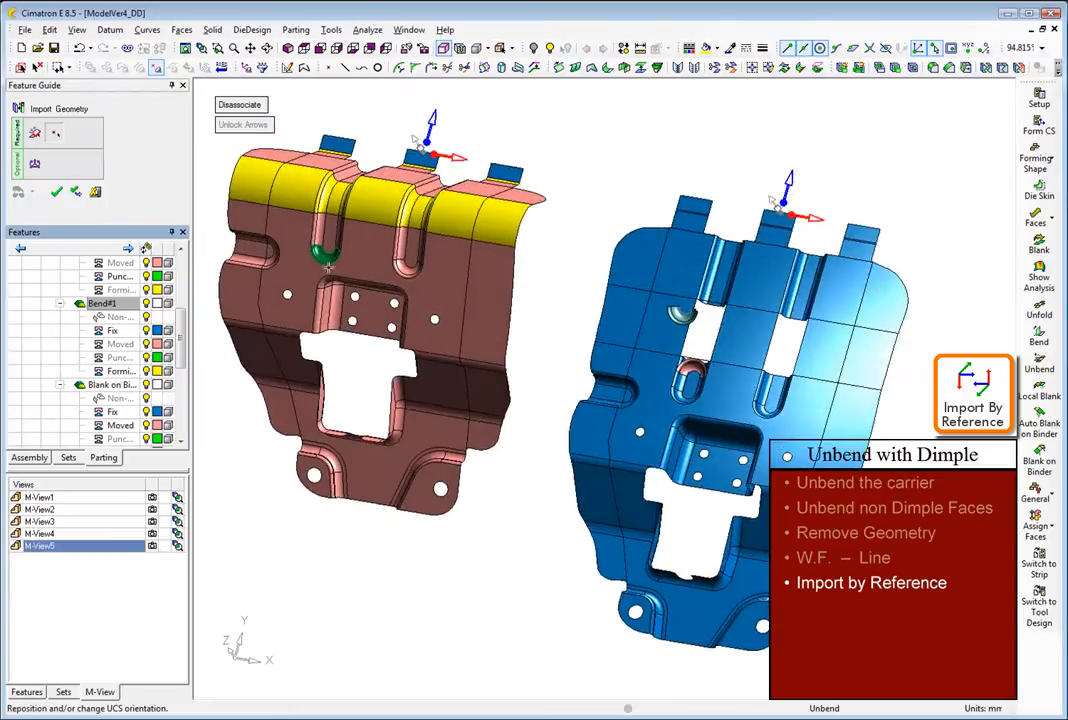
pyautogui.click(334, 276)
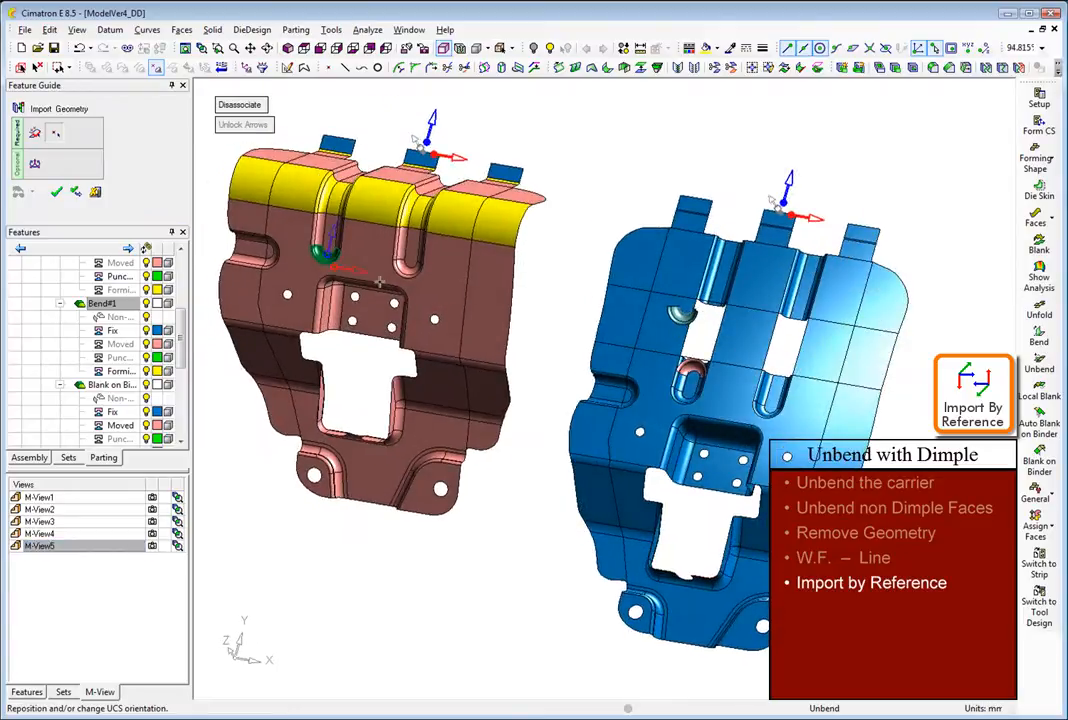
pyautogui.click(718, 310)
pyautogui.rightClick(712, 294)
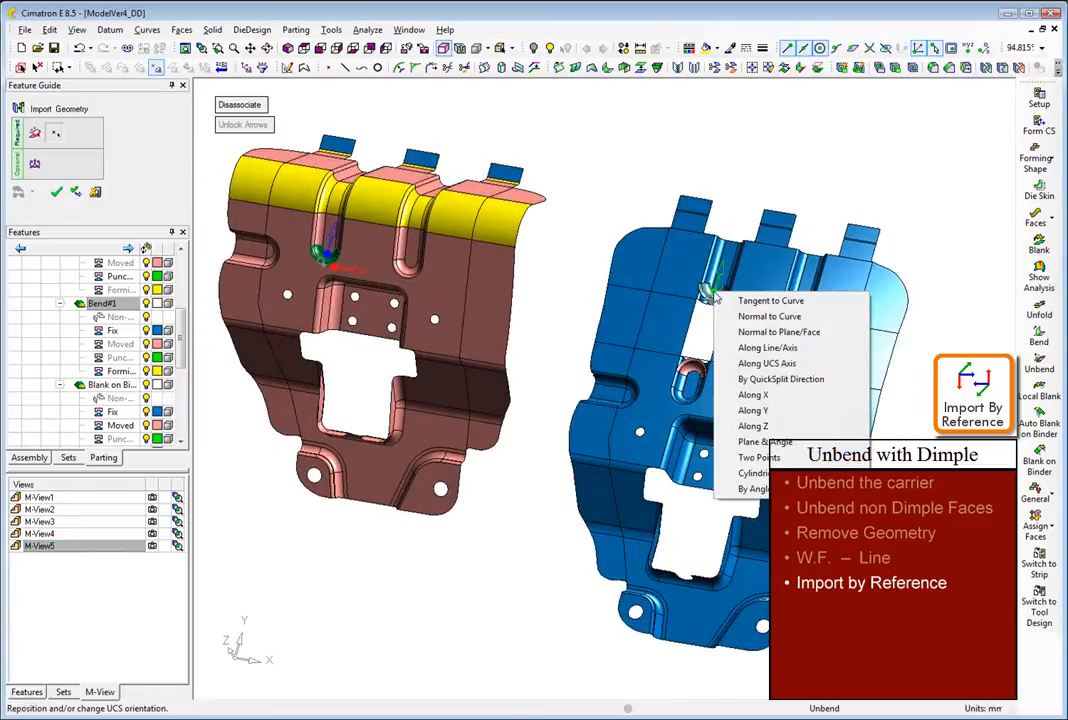
pyautogui.click(745, 331)
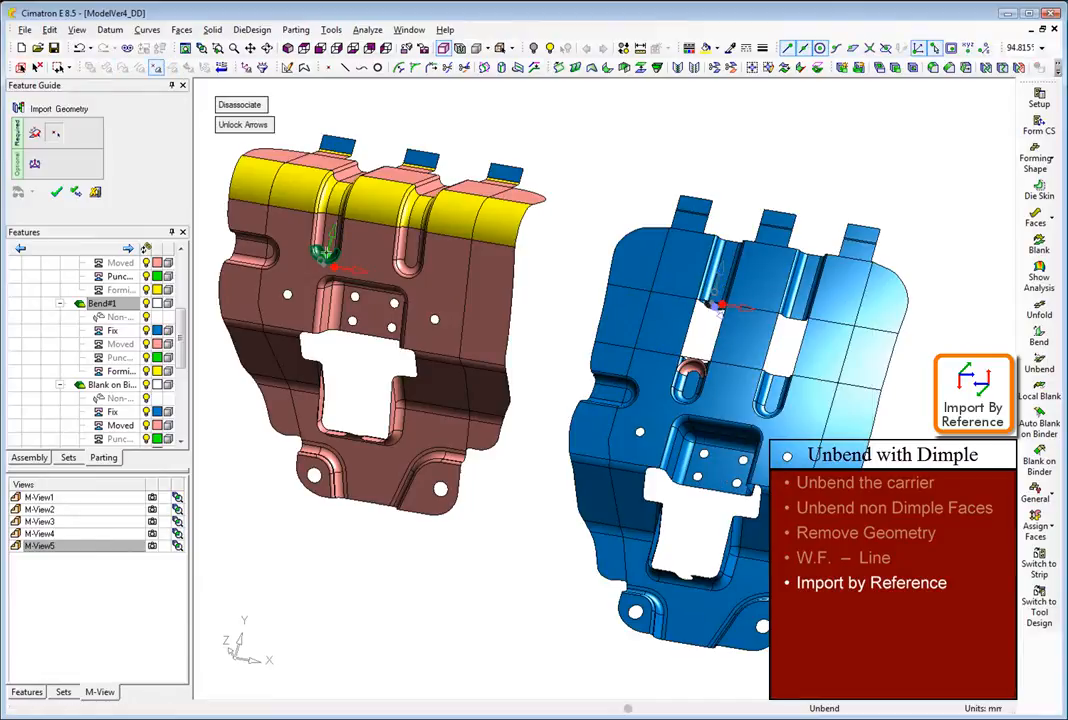
pyautogui.rightClick(323, 251)
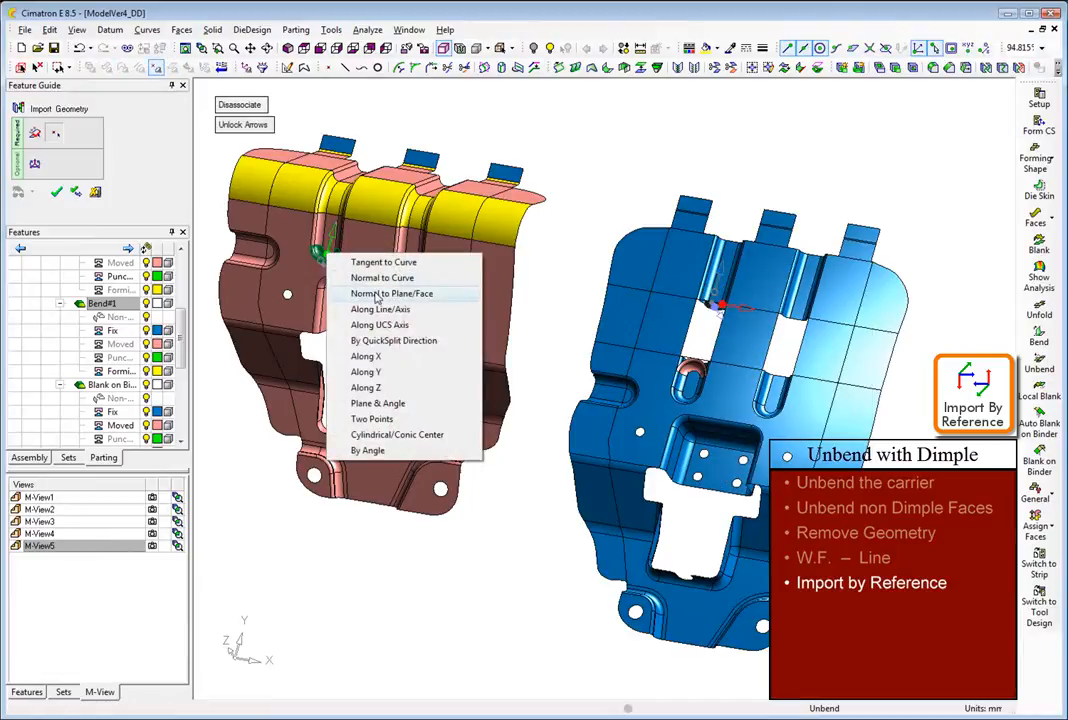
pyautogui.click(315, 247)
pyautogui.click(387, 247)
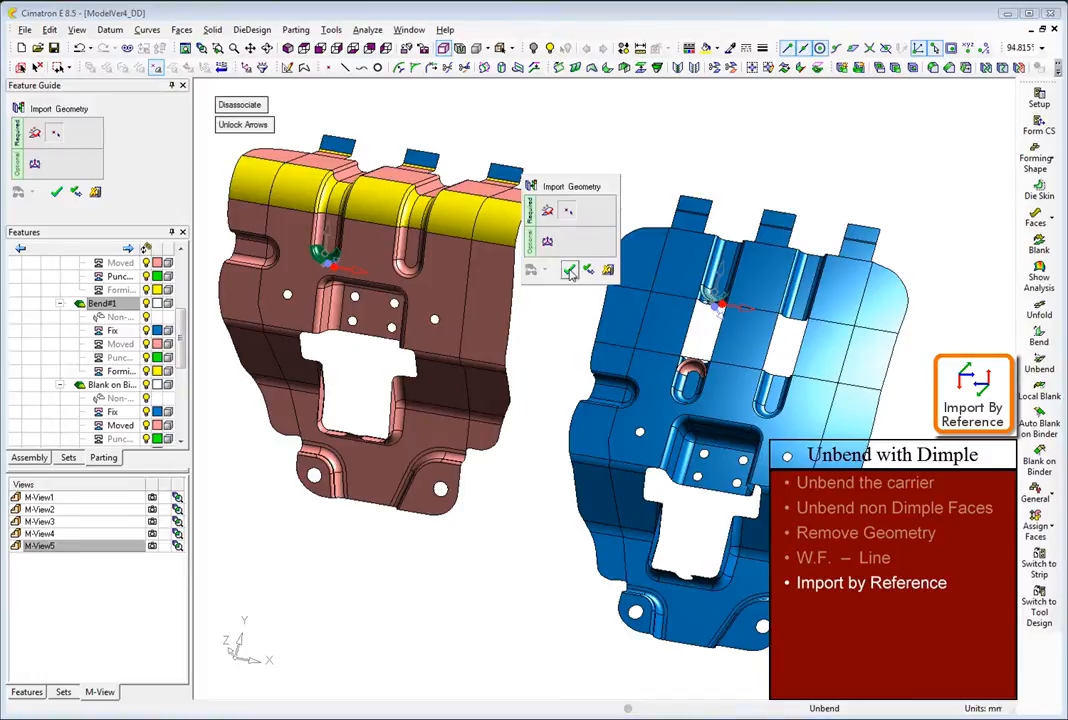
pyautogui.click(569, 272)
# Trim the left dimple's upper straight faces with the imported rounded end faces
pyautogui.click(152, 461)
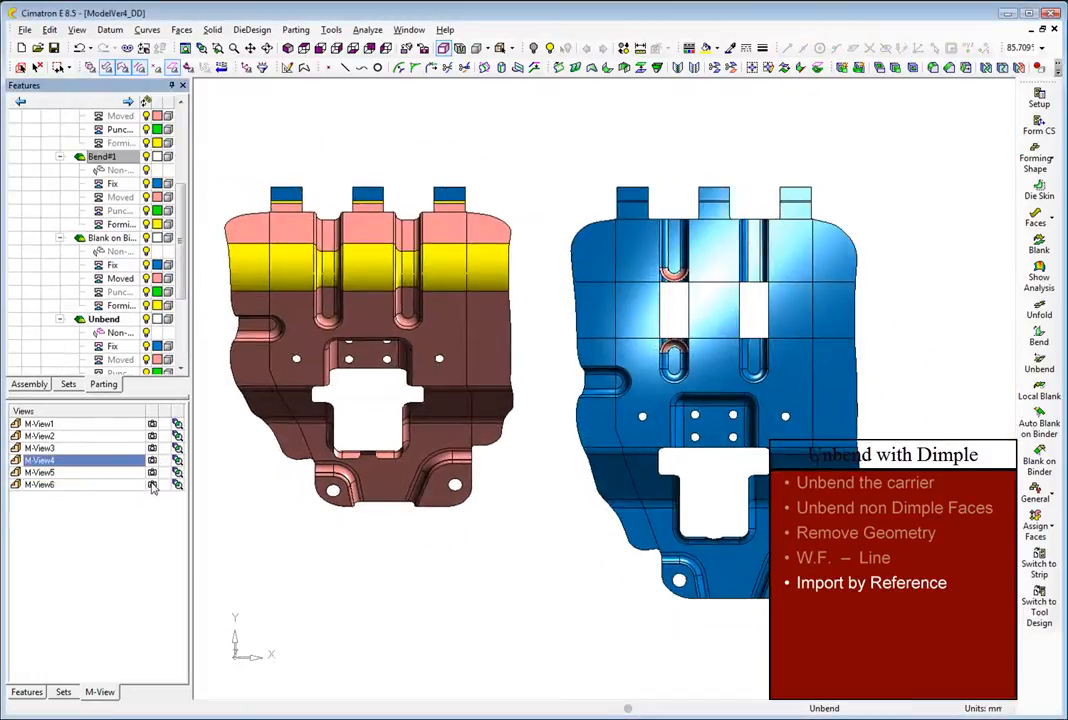
pyautogui.click(153, 485)
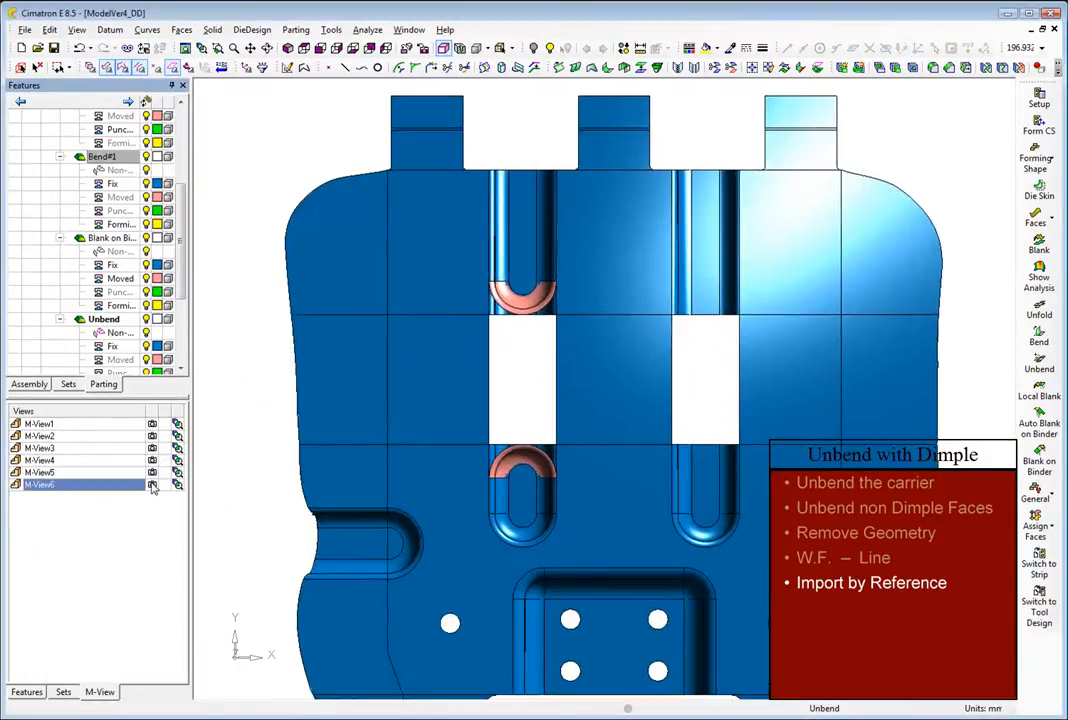
pyautogui.click(183, 30)
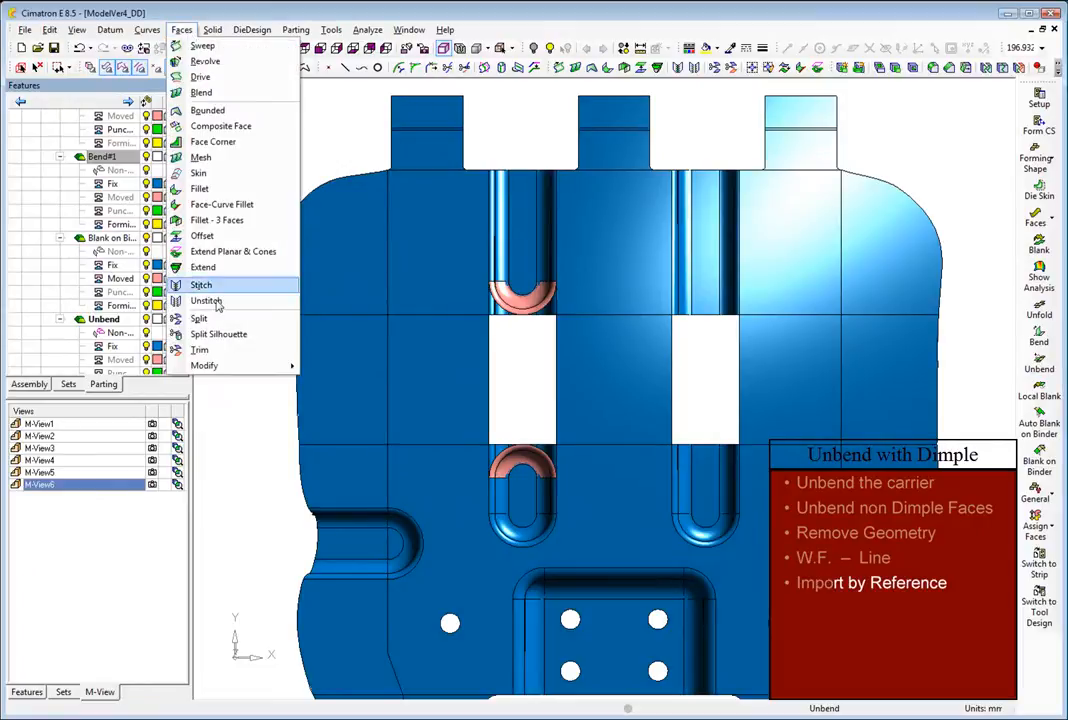
pyautogui.click(201, 349)
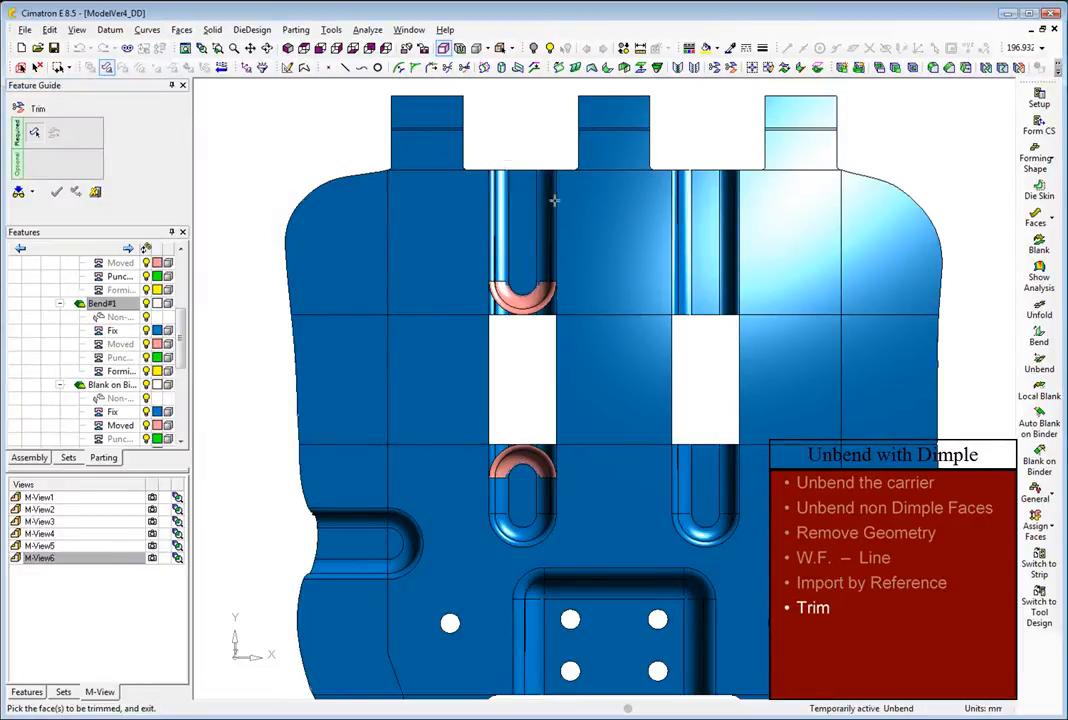
pyautogui.click(554, 200)
pyautogui.middleClick(519, 138)
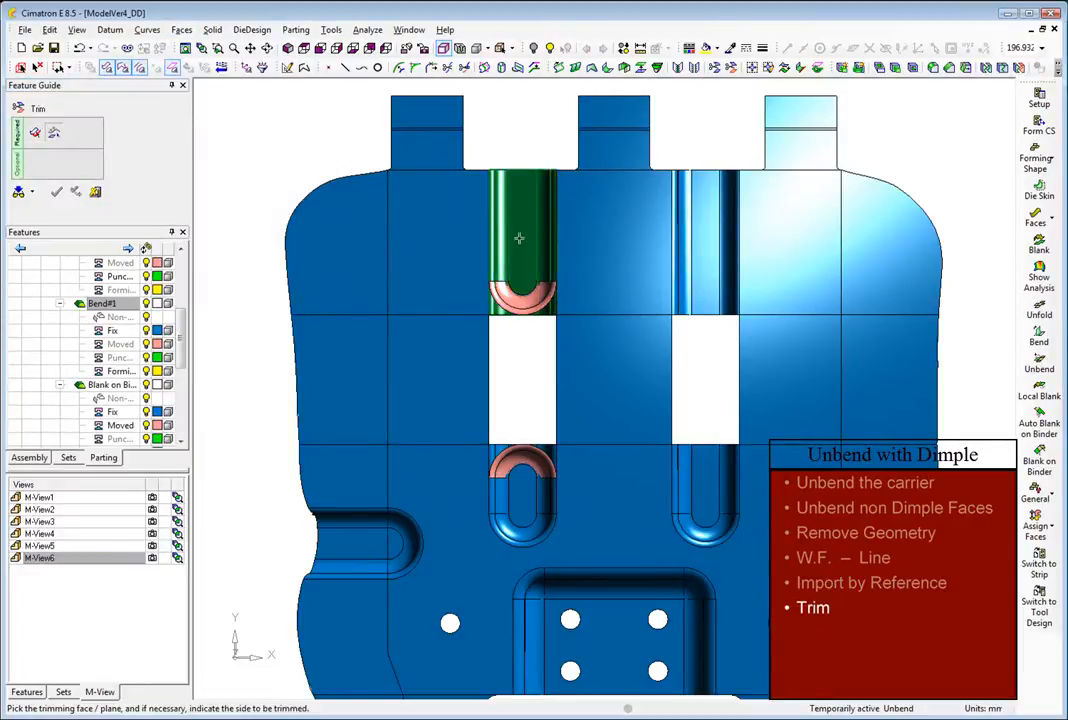
pyautogui.click(532, 300)
pyautogui.click(537, 139)
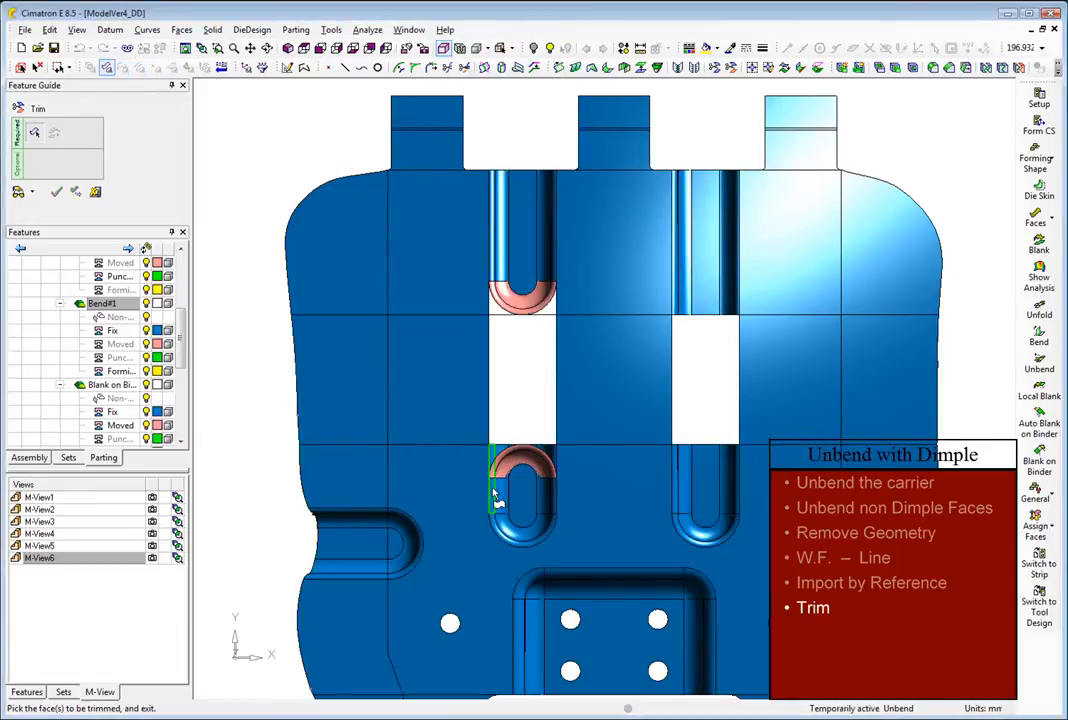
# Trim the left dimple's lower faces with the imported rounded end faces at the lower end of the opening
pyautogui.moveTo(555, 495); pyautogui.dragTo(558, 494)
pyautogui.middleClick(498, 380)
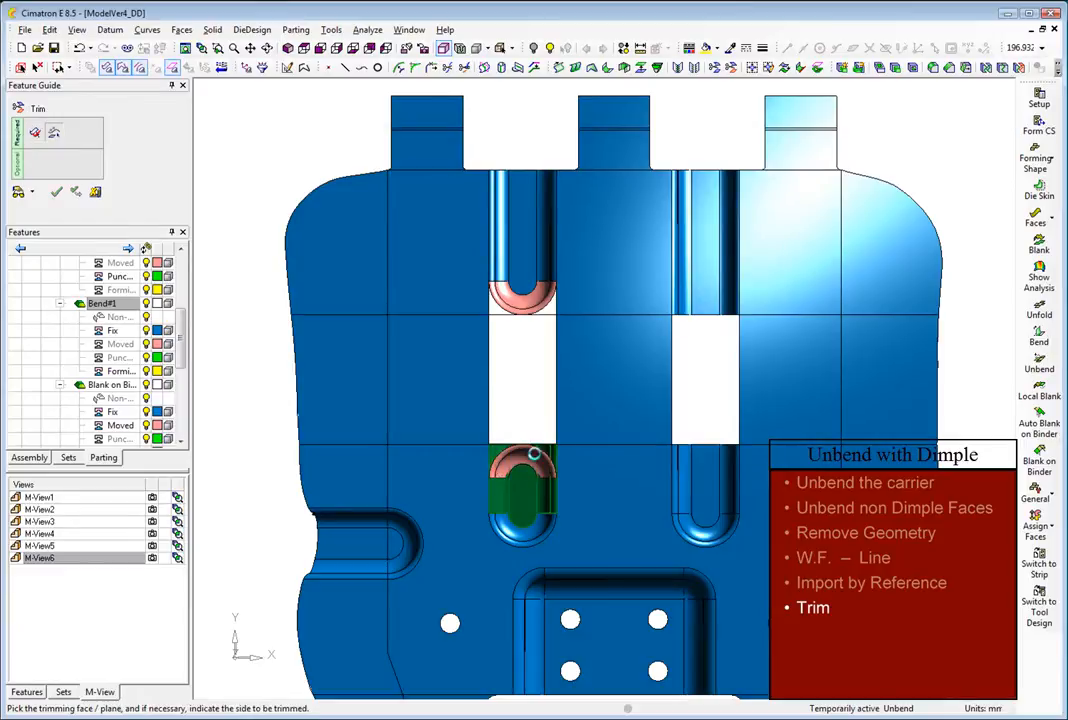
pyautogui.click(533, 434)
pyautogui.middleClick(549, 386)
pyautogui.click(546, 384)
# Create a composite curve around the gap between the two left dimple ends using 2D-Single Indication
pyautogui.rightClick(520, 383)
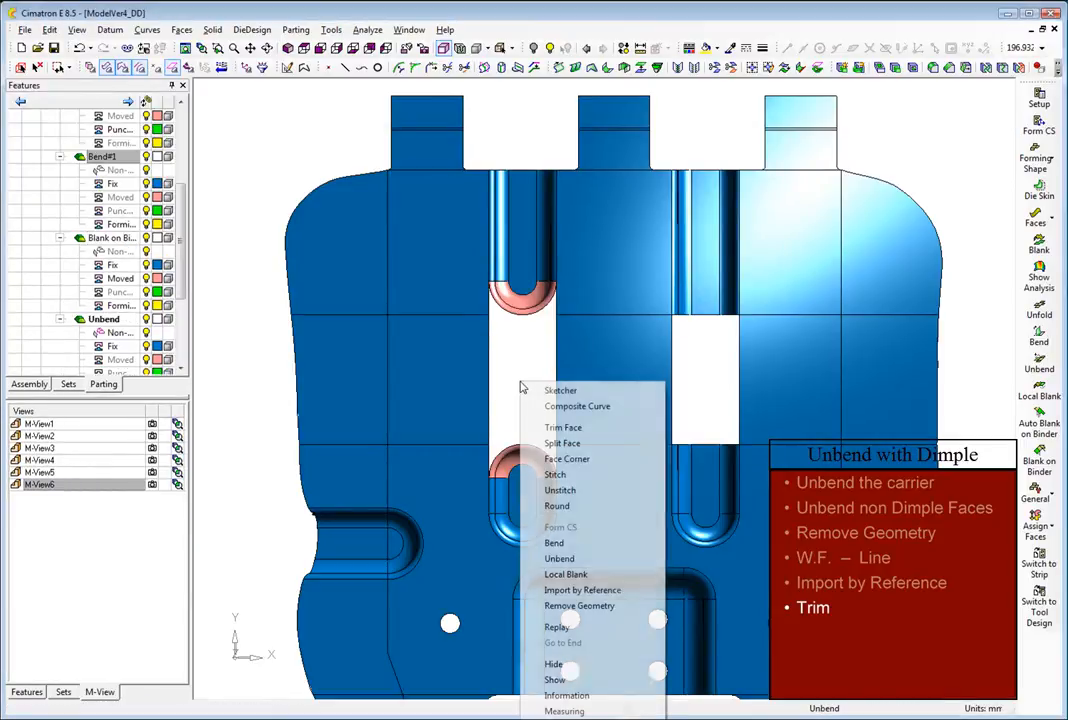
pyautogui.click(556, 406)
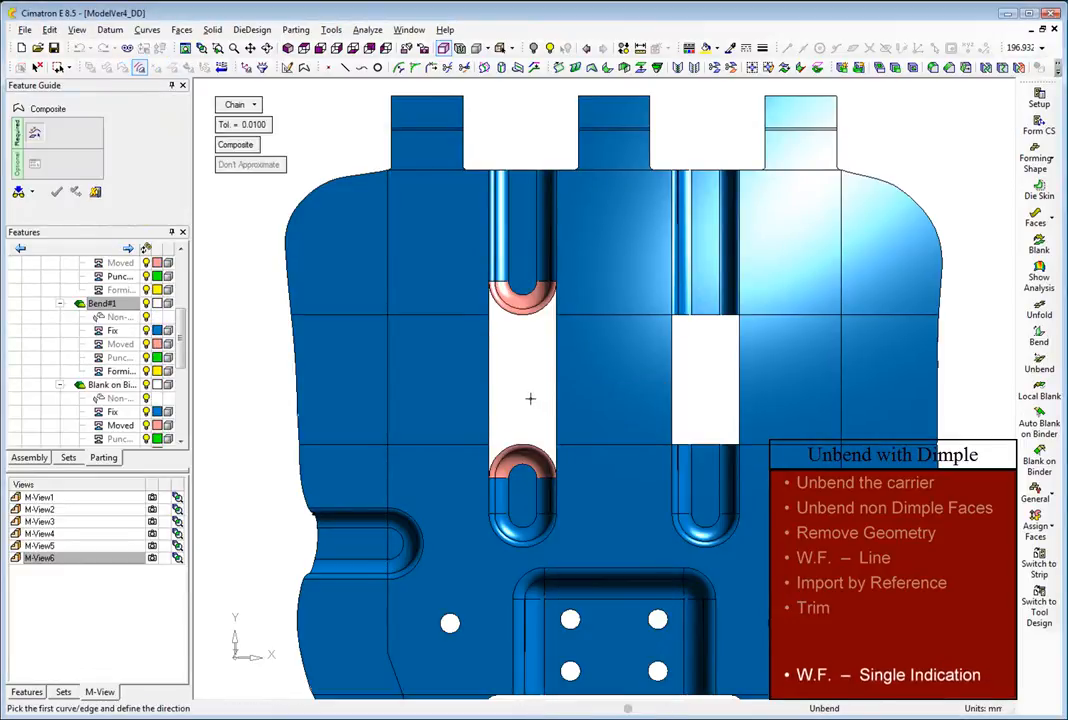
pyautogui.click(240, 105)
pyautogui.click(281, 167)
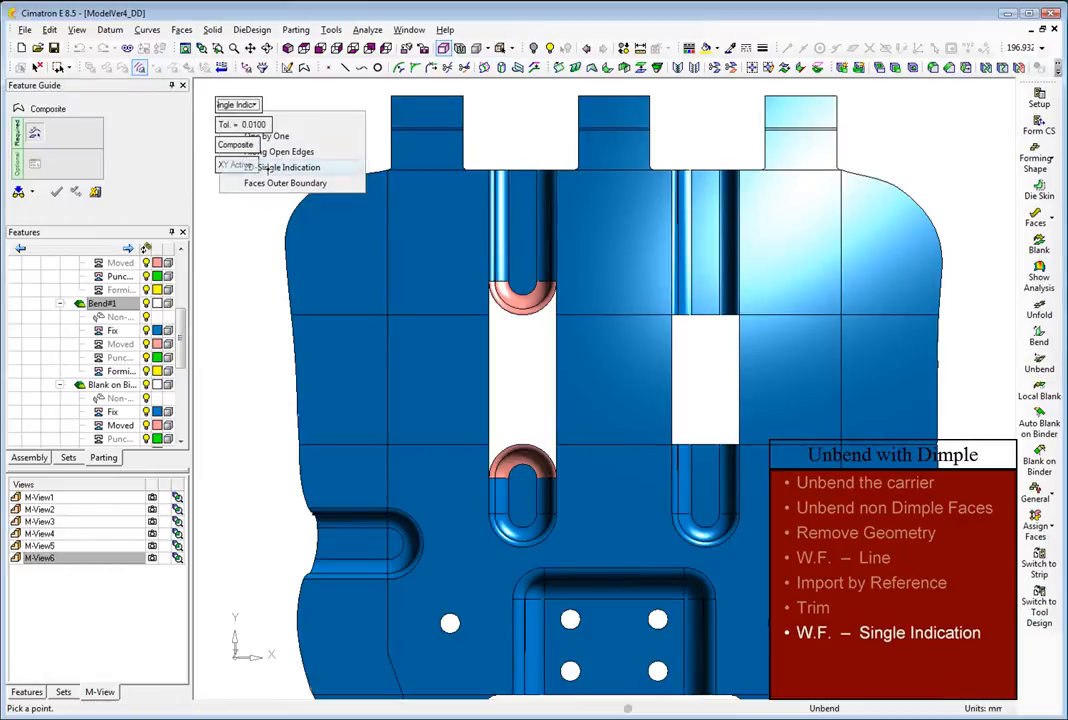
pyautogui.click(516, 361)
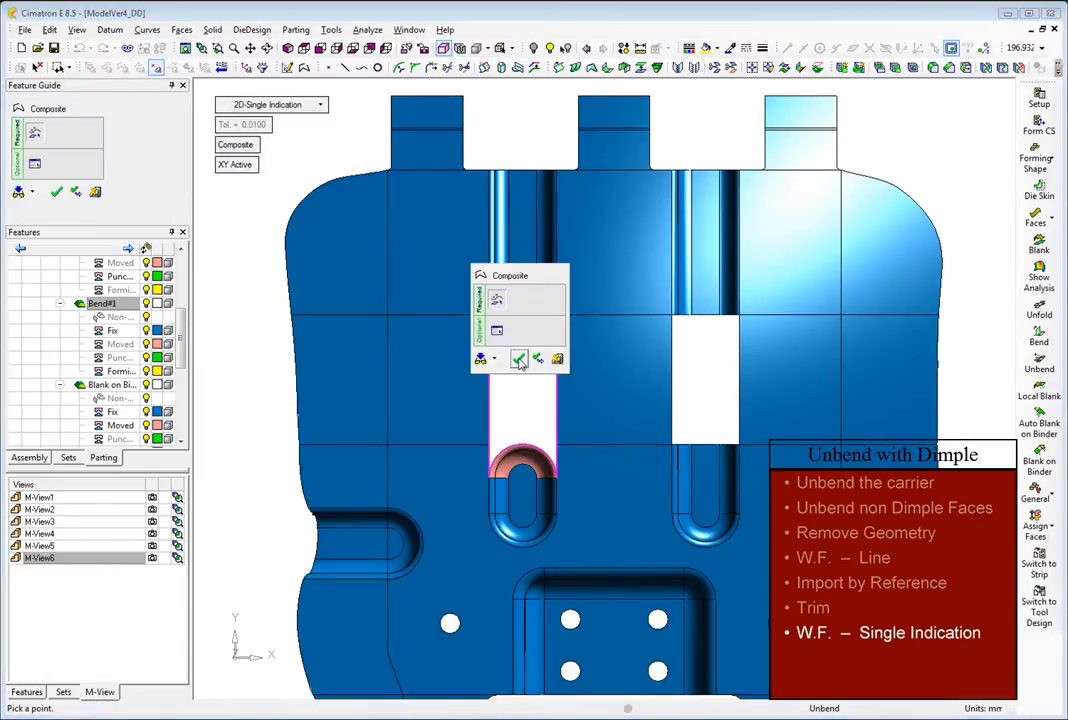
pyautogui.click(519, 360)
# Fill the gap between the left dimple ends with a Bounded surface from the composite curve
pyautogui.rightClick(518, 360)
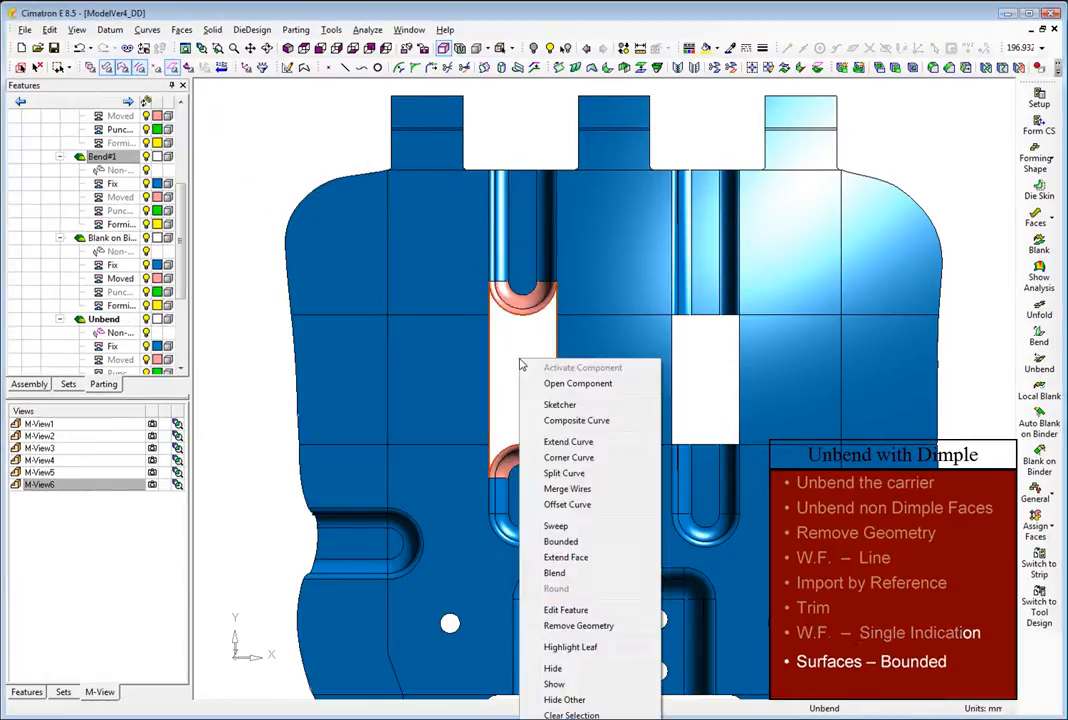
pyautogui.click(560, 542)
pyautogui.click(580, 400)
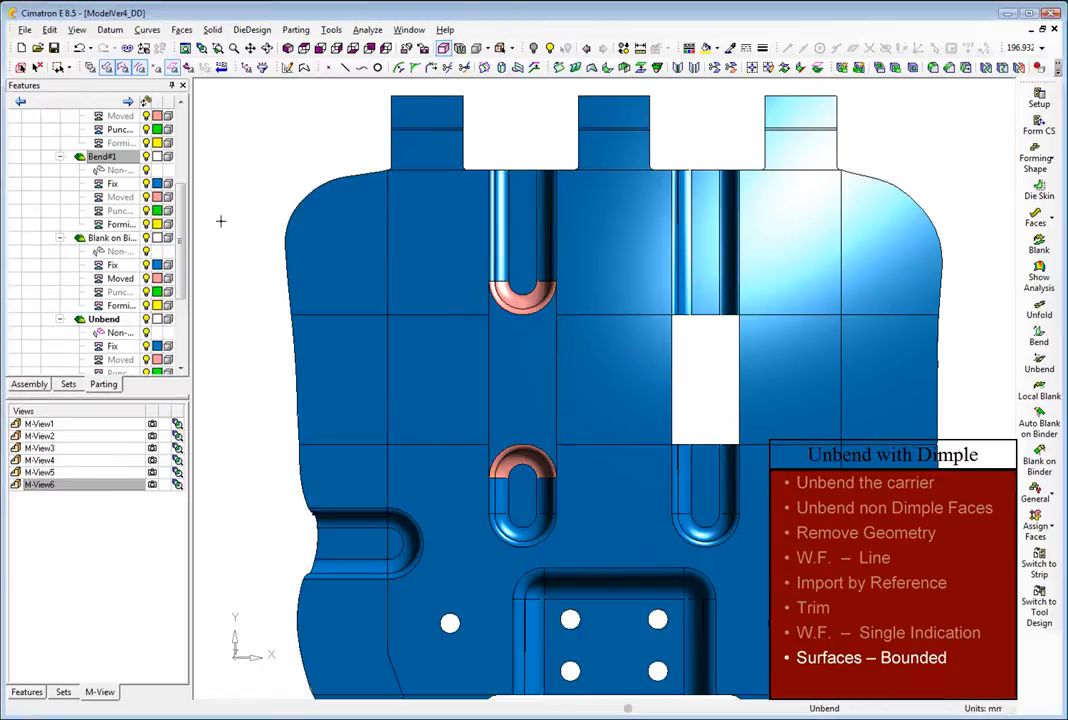
# Remove all upper and lower faces of the right dimple with Remove Geometry
pyautogui.rightClick(200, 181)
pyautogui.click(260, 369)
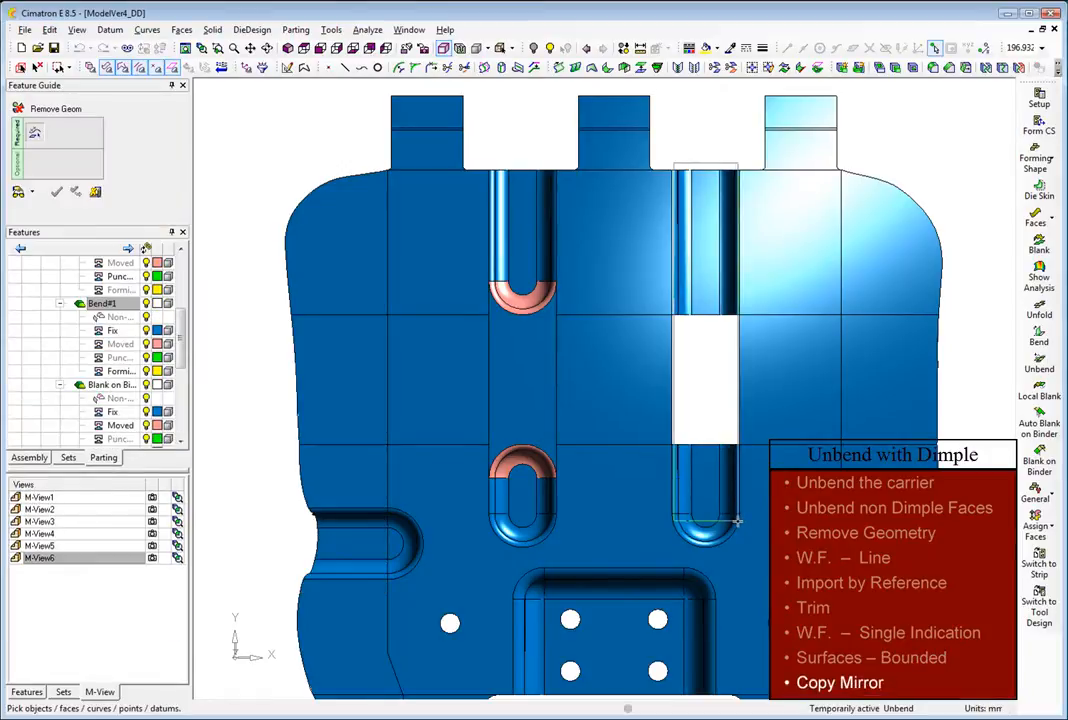
pyautogui.click(735, 519)
pyautogui.middleClick(705, 387)
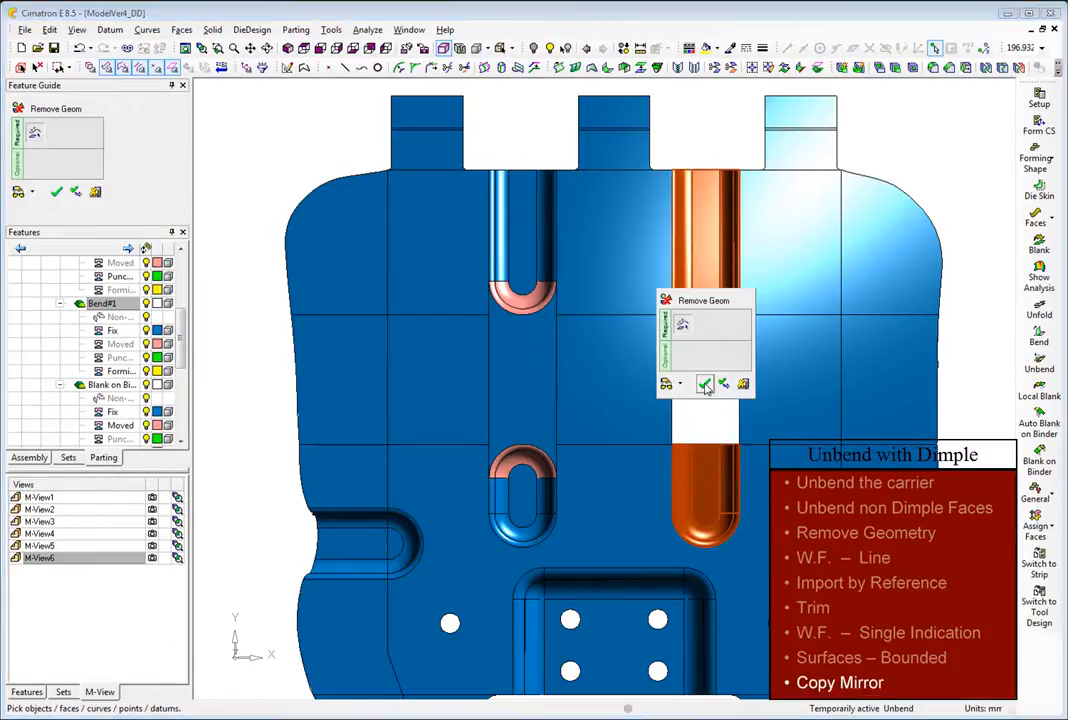
pyautogui.click(705, 387)
# Mirror-copy all left dimple faces into the right opening about a plane through the midpoints of the middle face's upper and lower edges
pyautogui.click(49, 30)
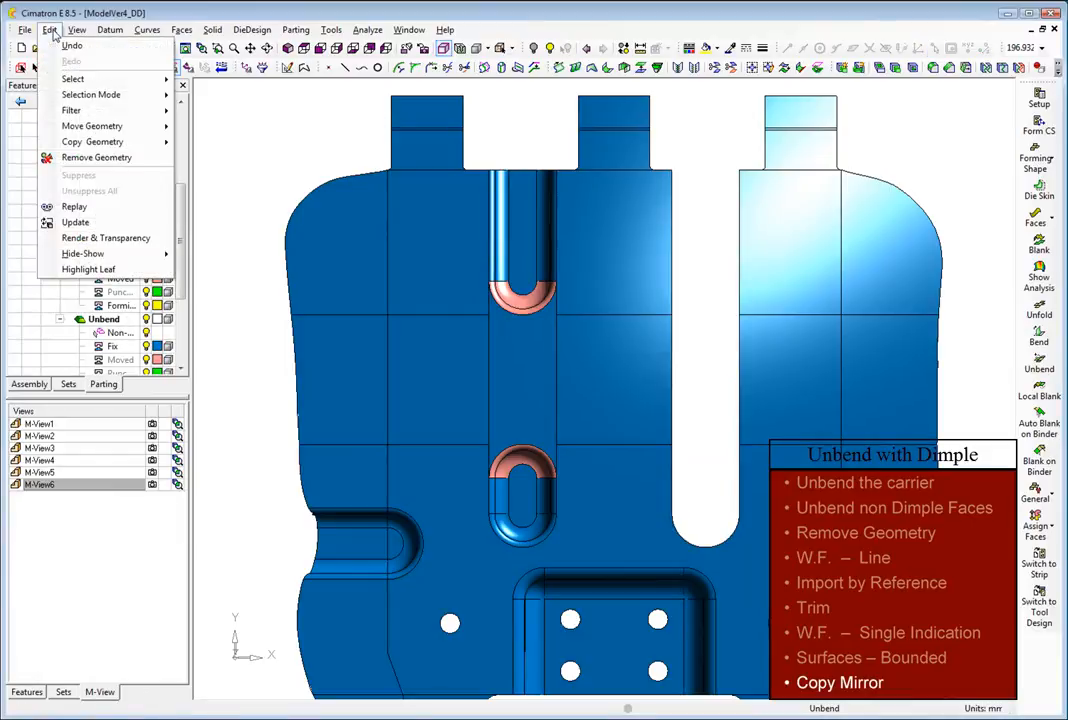
pyautogui.moveTo(150, 141)
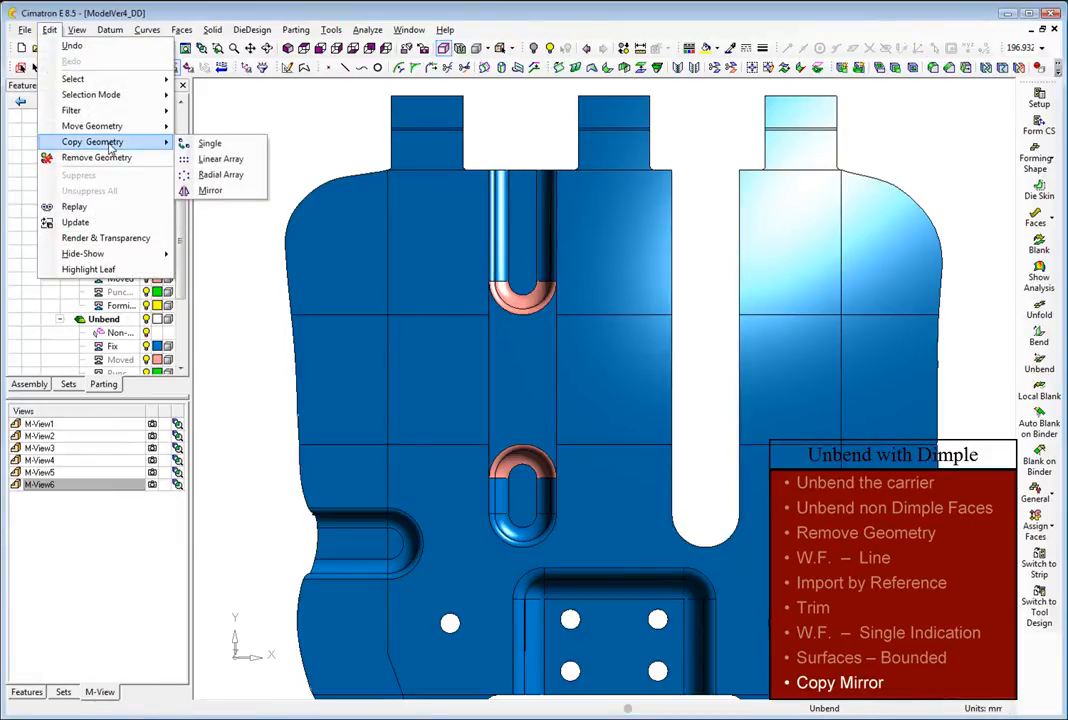
pyautogui.click(232, 192)
pyautogui.moveTo(489, 161); pyautogui.dragTo(556, 520)
pyautogui.middleClick(543, 477)
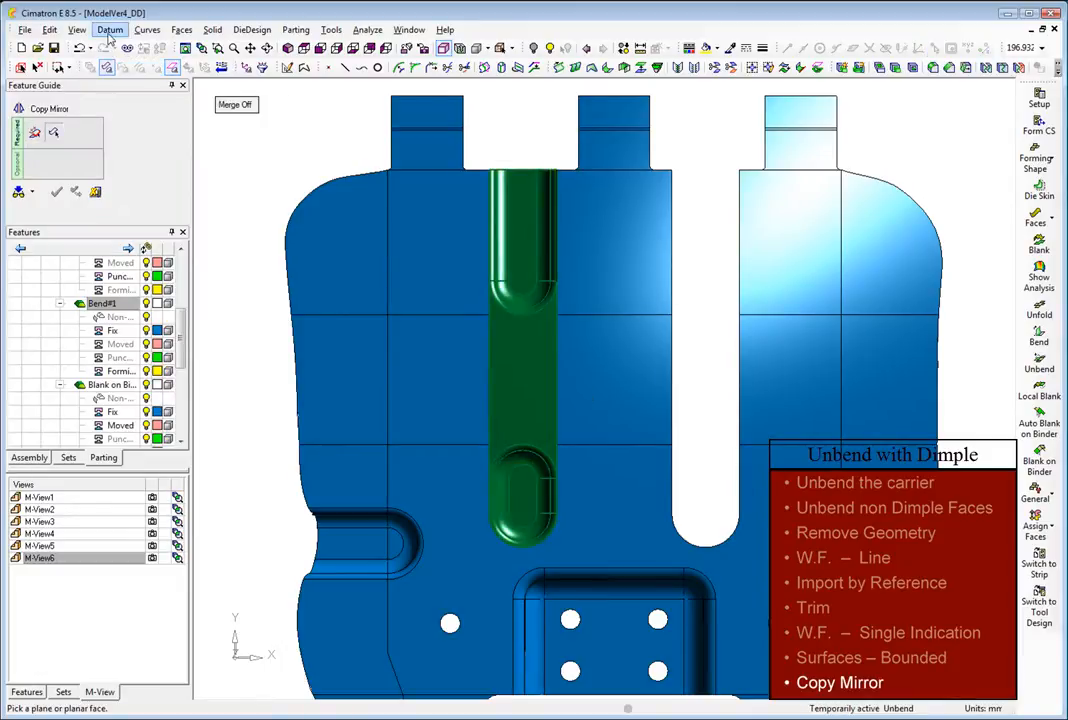
pyautogui.click(110, 29)
pyautogui.moveTo(124, 44)
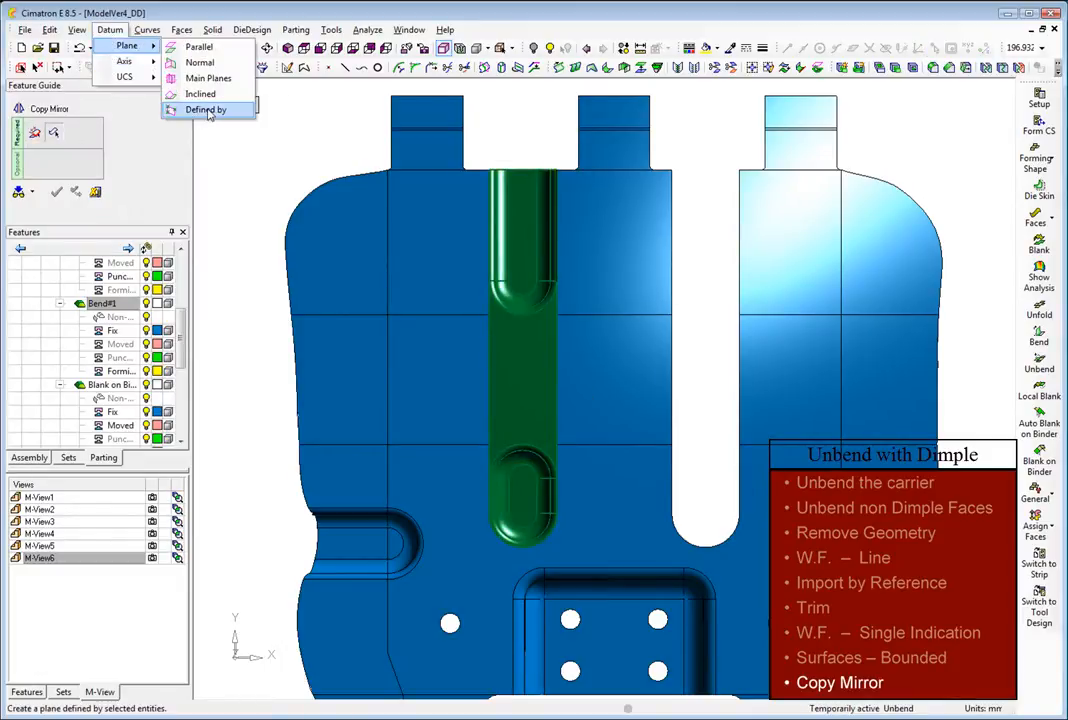
pyautogui.click(176, 105)
pyautogui.click(614, 320)
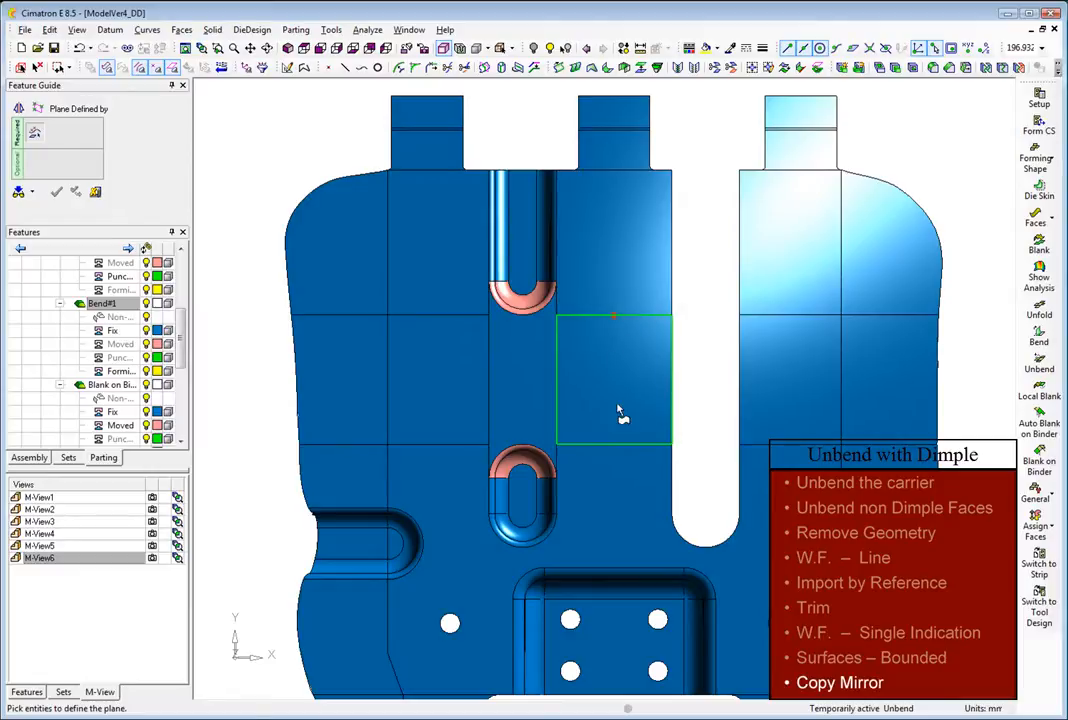
pyautogui.click(615, 446)
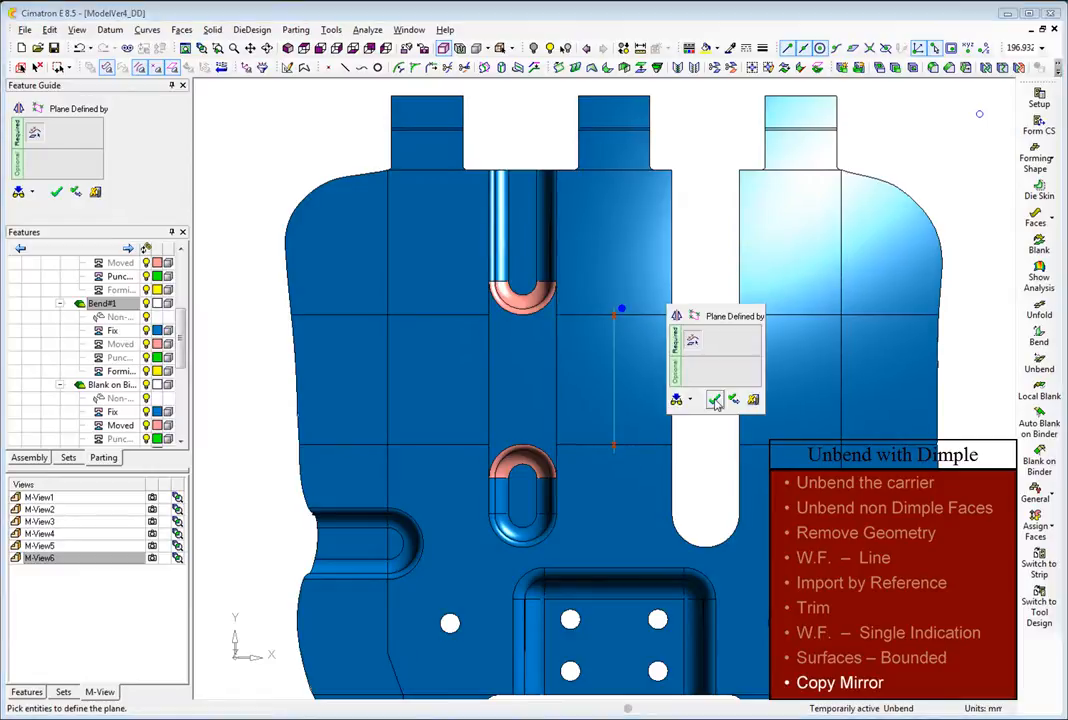
pyautogui.click(715, 401)
pyautogui.middleClick(714, 399)
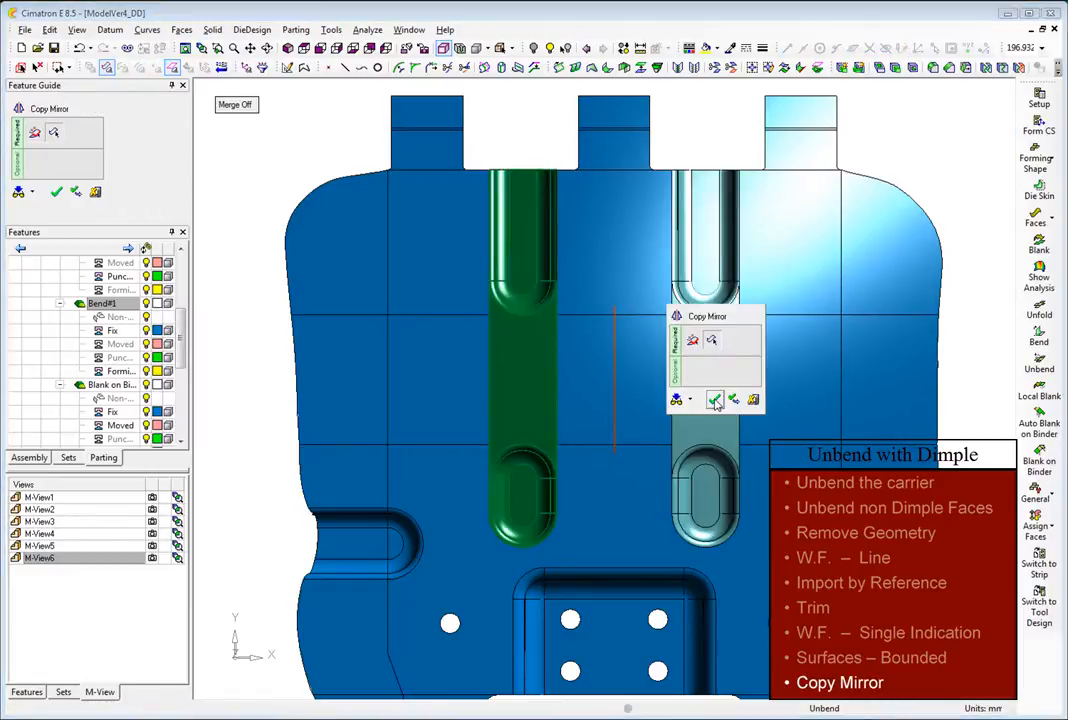
pyautogui.click(715, 401)
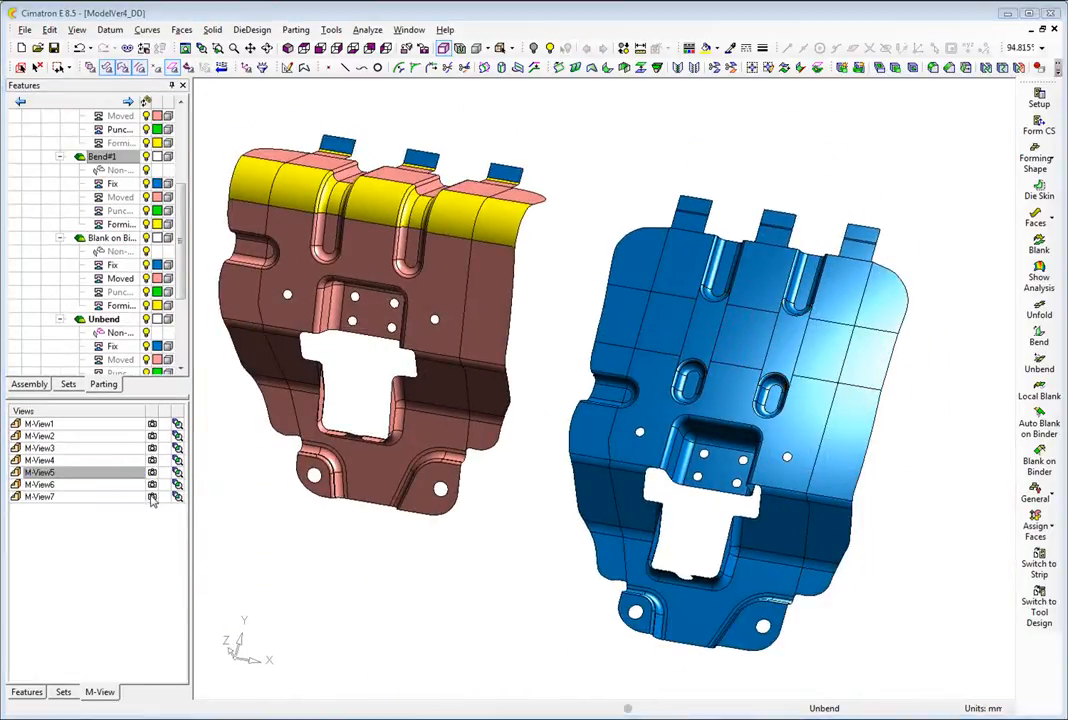
# Close the four holes in the central recess and the two holes in the lower corner faces with Close Holes
pyautogui.click(152, 498)
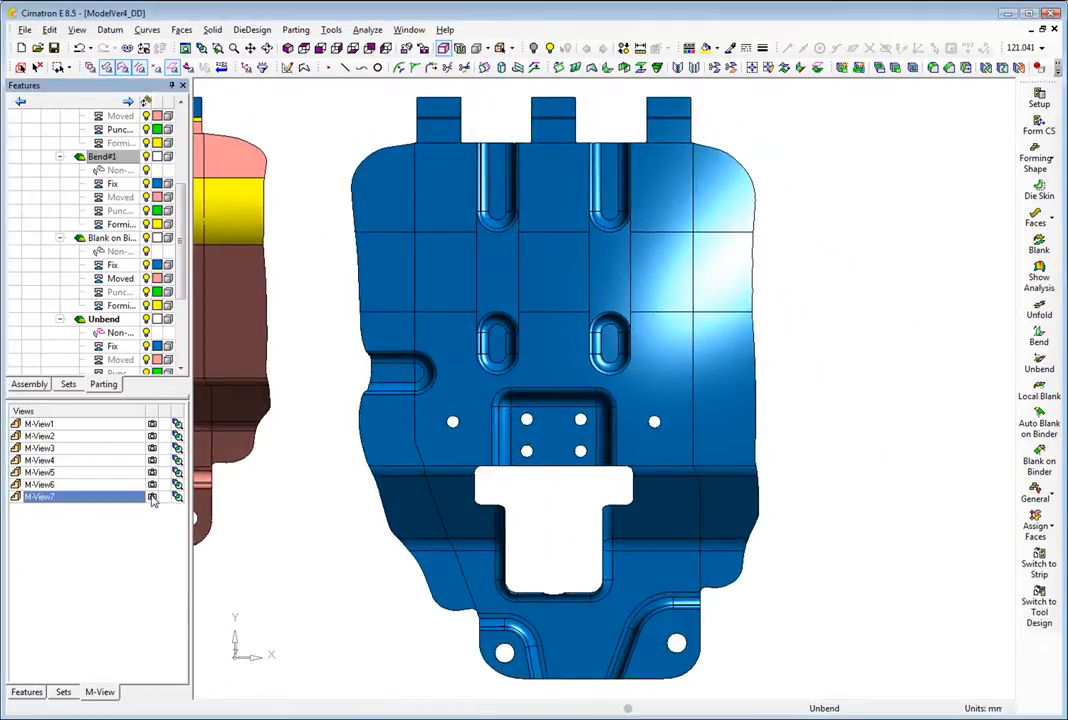
pyautogui.click(1033, 222)
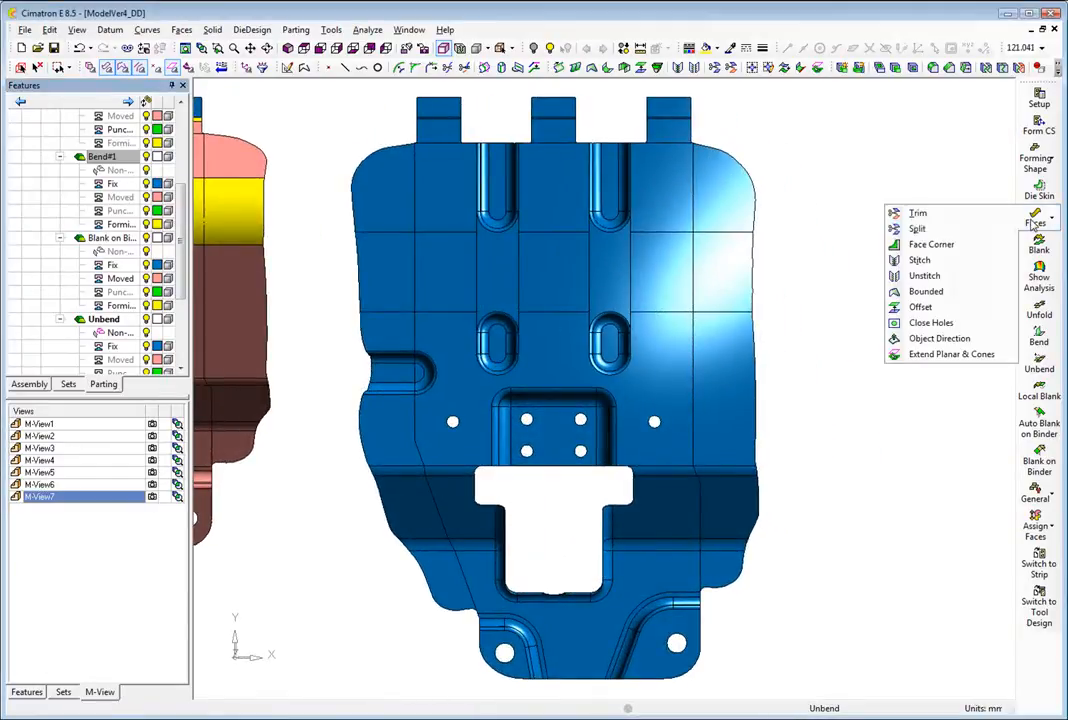
pyautogui.click(953, 328)
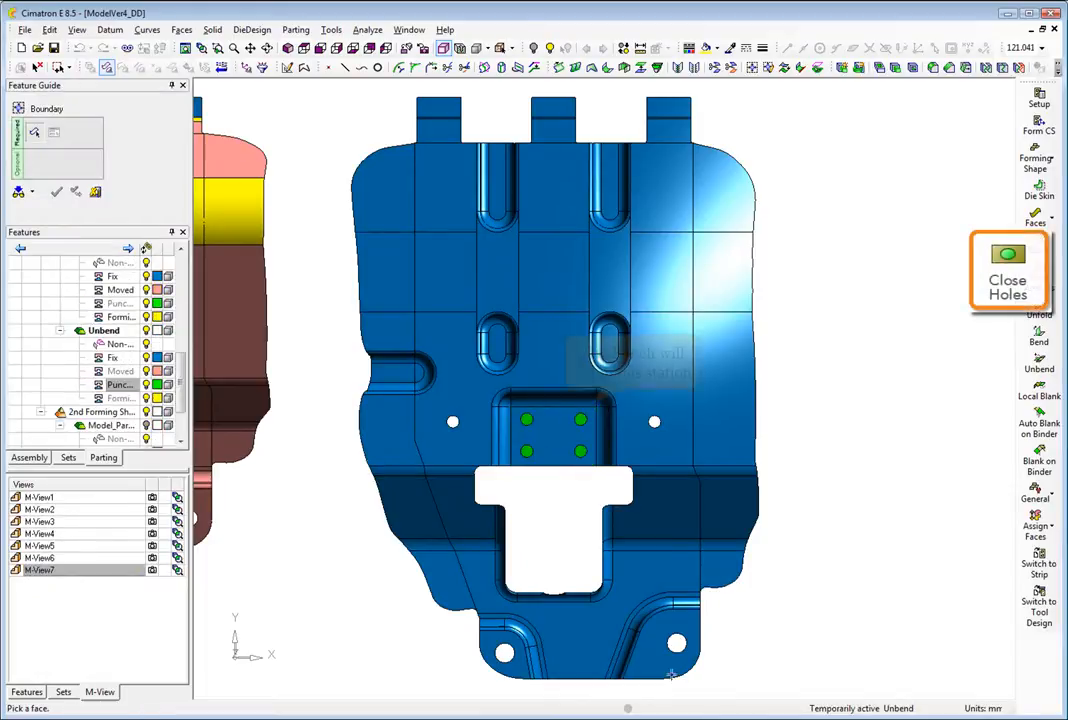
pyautogui.click(510, 673)
pyautogui.middleClick(415, 601)
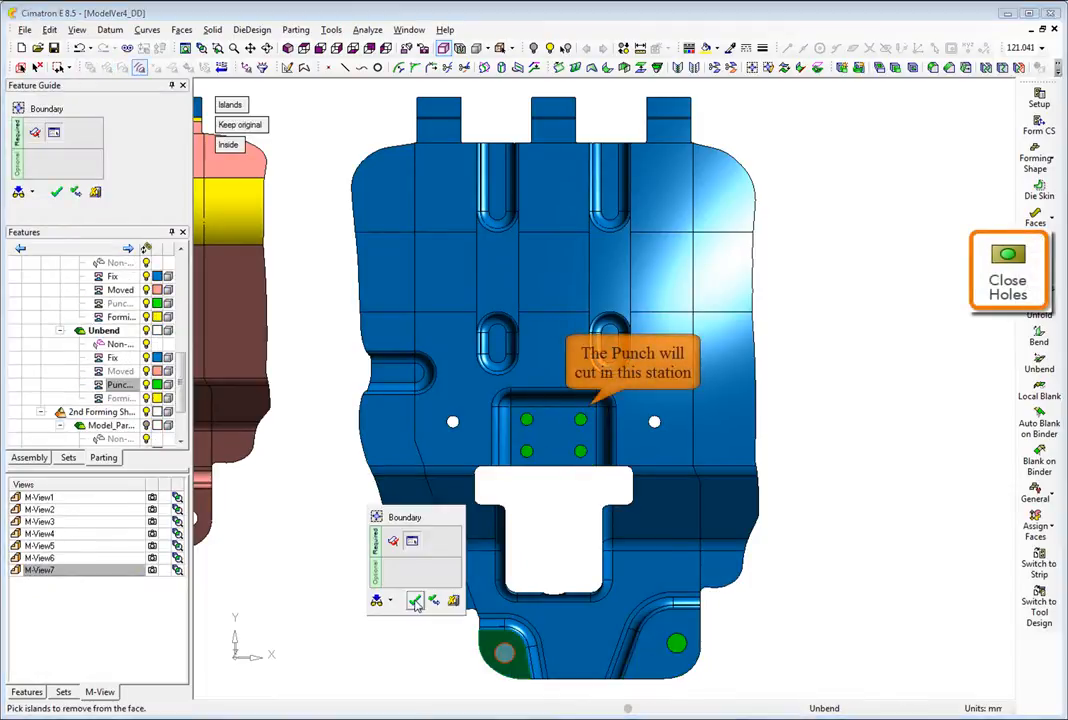
pyautogui.click(416, 601)
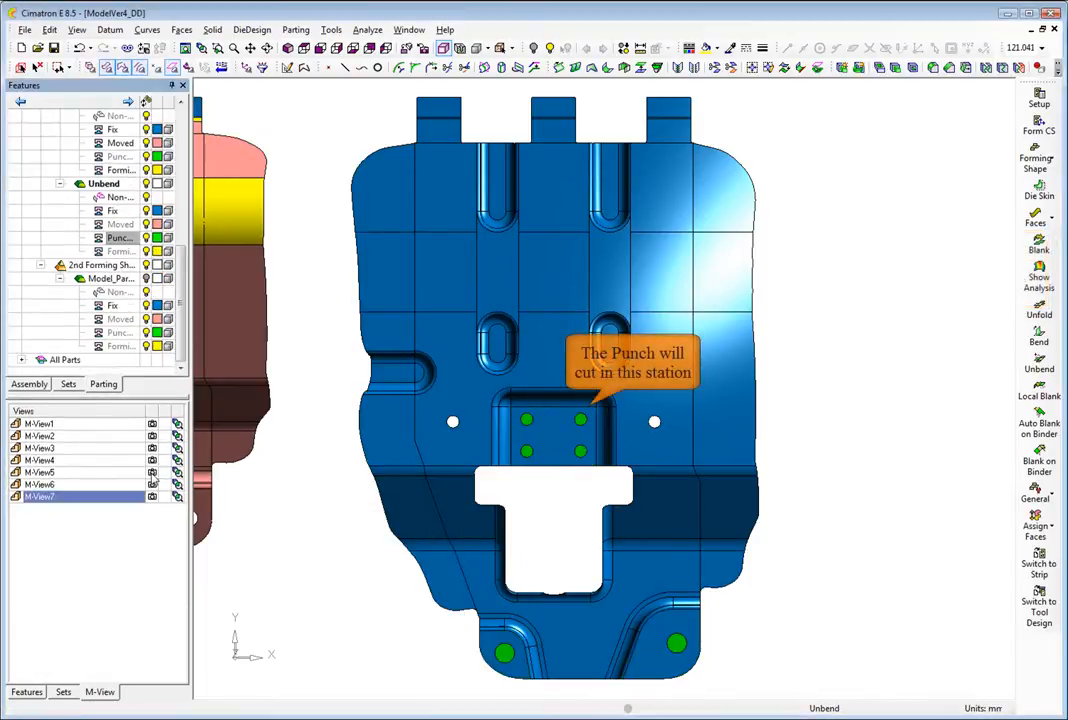
# Add a Local Blank forming shape following the Unbend shape in the strip
pyautogui.click(152, 473)
pyautogui.click(152, 496)
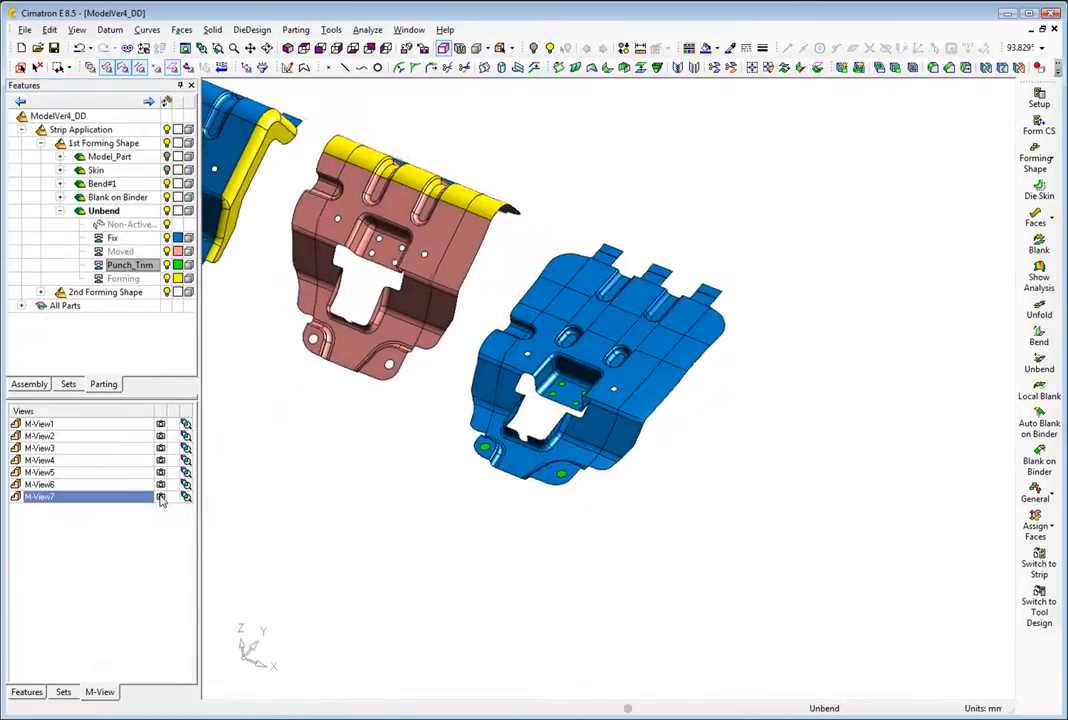
pyautogui.click(1035, 162)
pyautogui.click(968, 148)
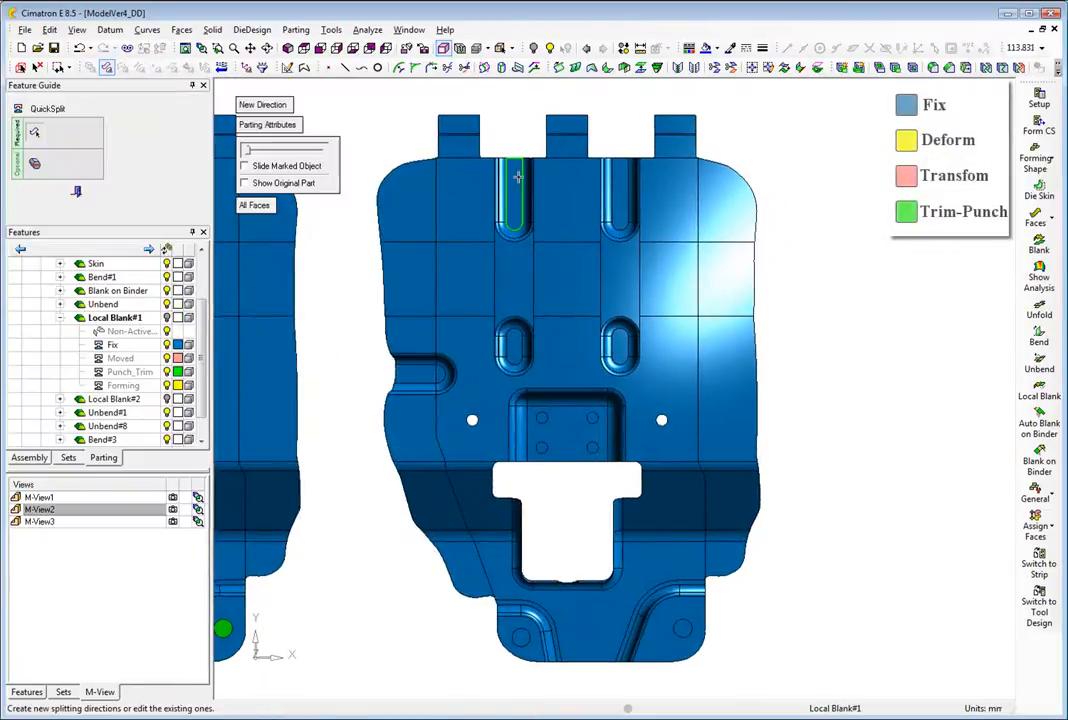
# Attach the four dimples, the side notch dimple and the two lower corner areas of Local Blank#1 to the Forming set
pyautogui.click(518, 177)
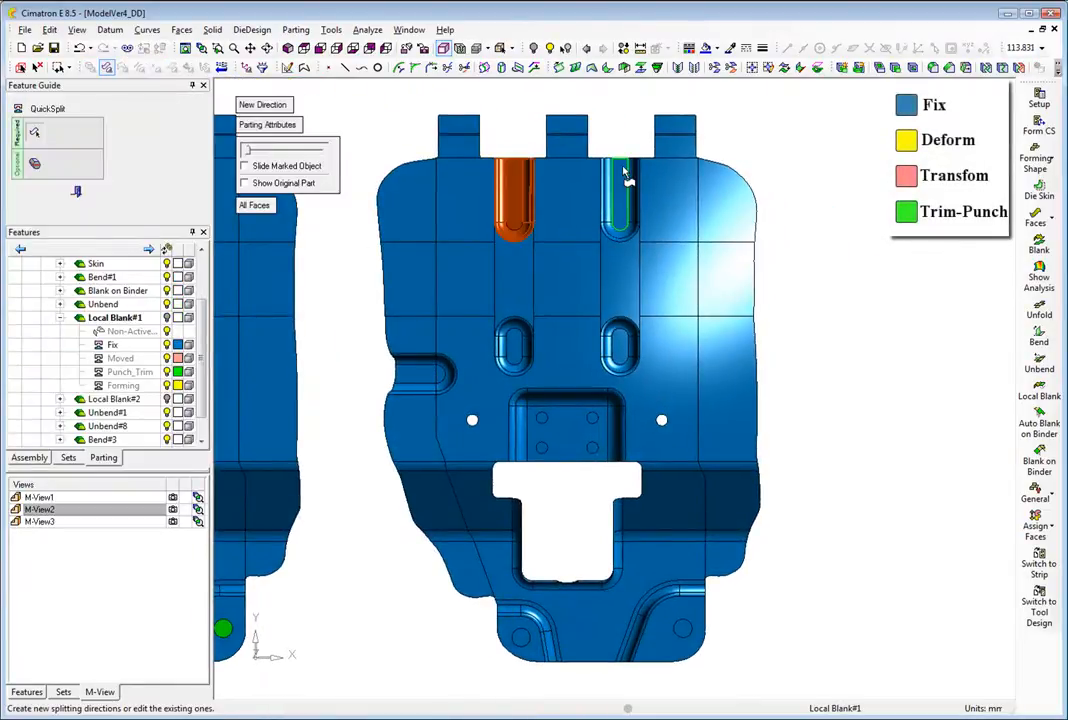
pyautogui.click(627, 178)
pyautogui.click(621, 347)
pyautogui.click(515, 349)
pyautogui.click(425, 374)
pyautogui.click(507, 633)
pyautogui.click(668, 622)
pyautogui.rightClick(137, 388)
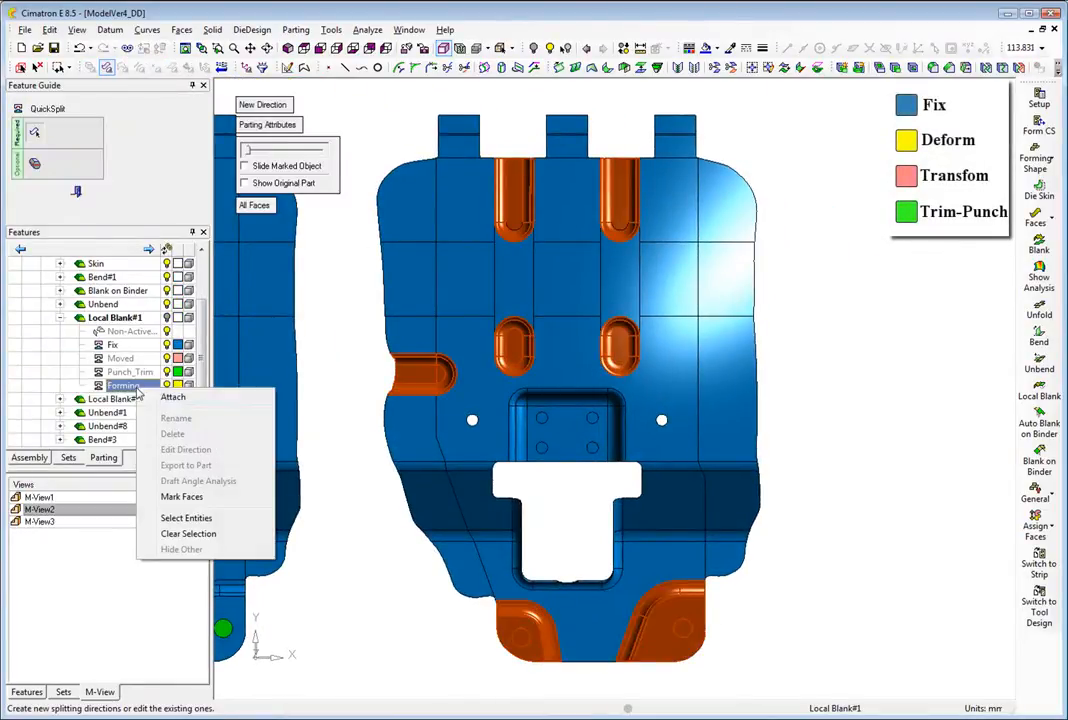
pyautogui.click(165, 400)
# Add a second local blank forming shape, Local Blank#2, following Local Blank#1
pyautogui.click(161, 449)
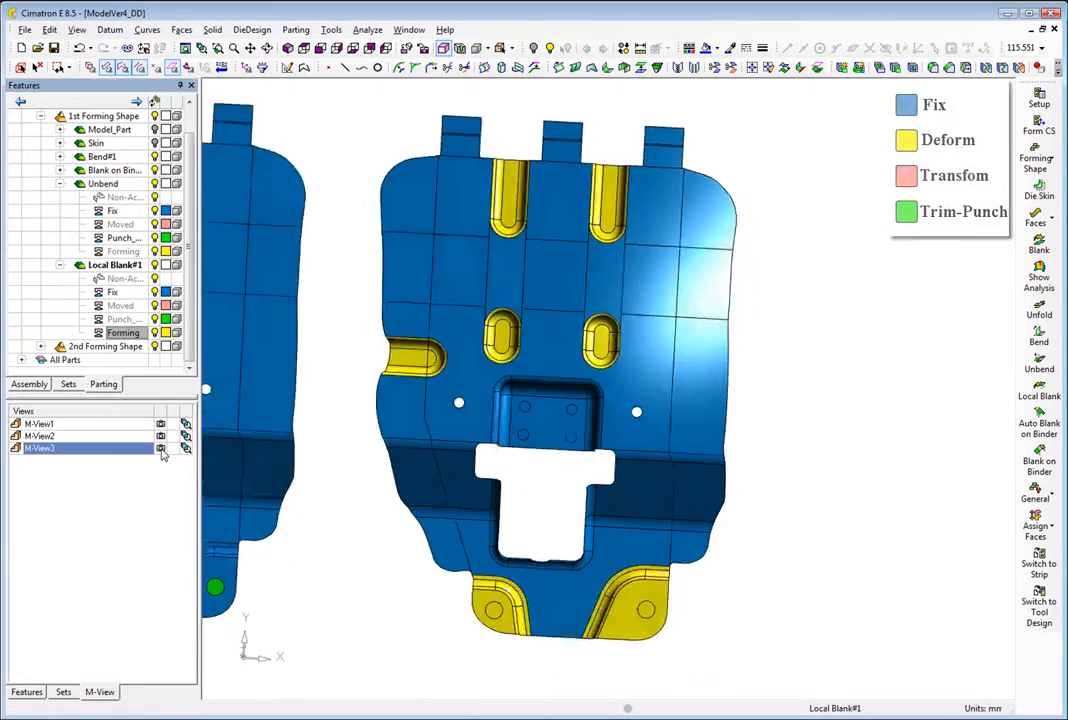
pyautogui.click(1036, 158)
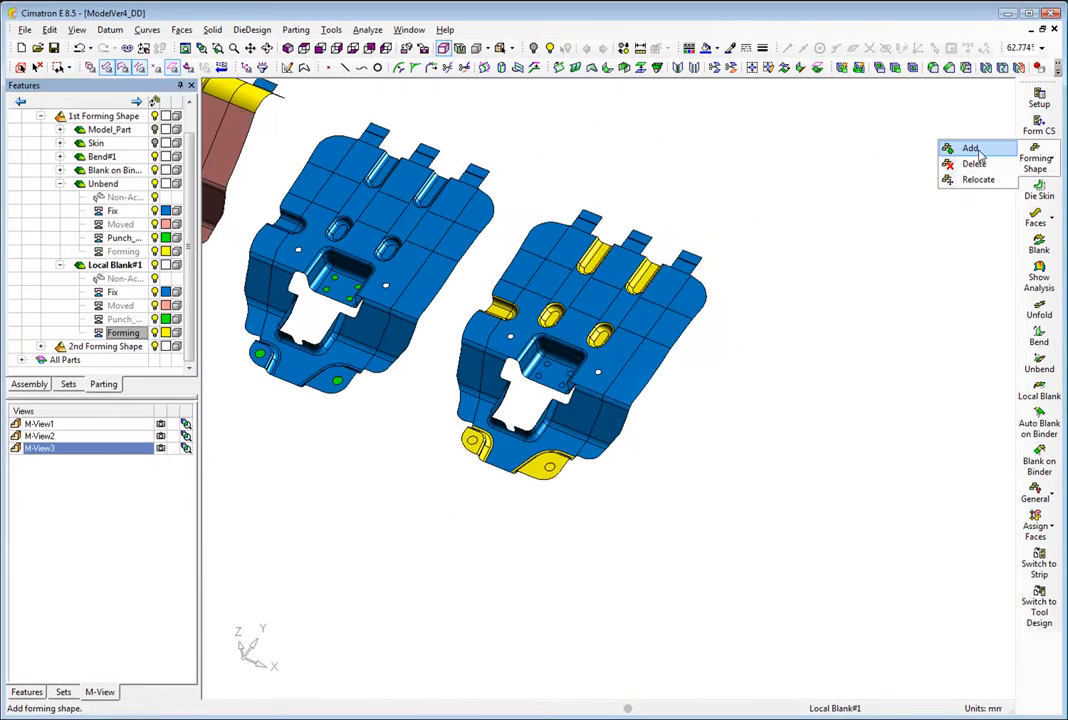
pyautogui.click(970, 149)
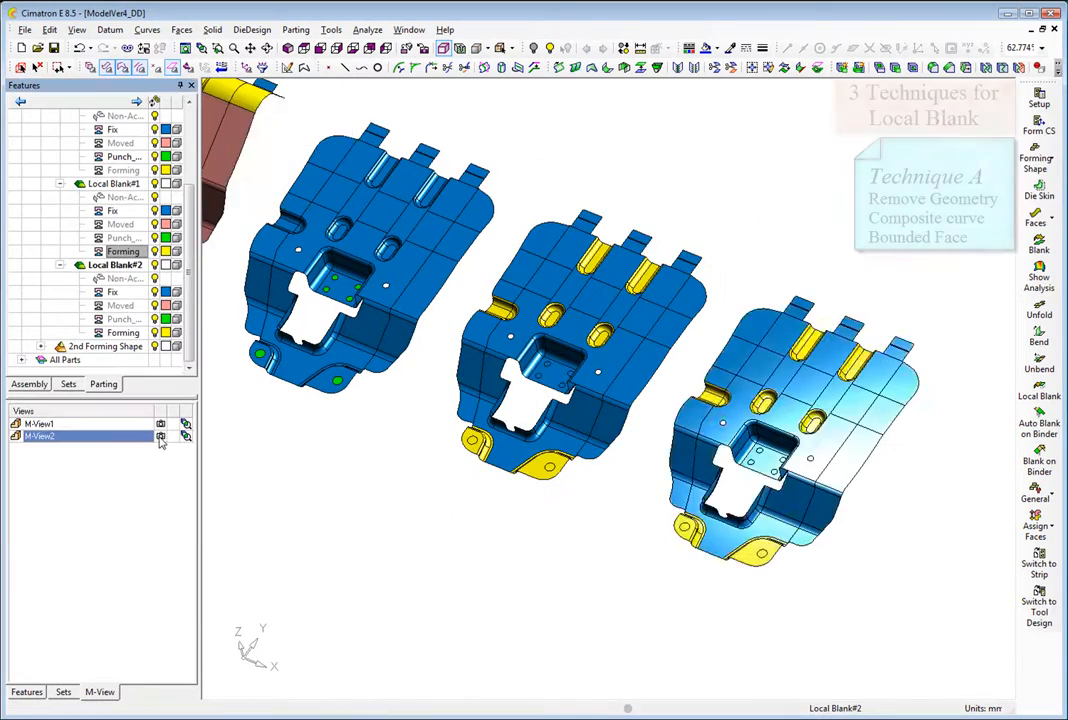
# Remove the faces of the two oval dimples above the central recess with Remove Geometry, using a yellow colour selection filter
pyautogui.click(160, 438)
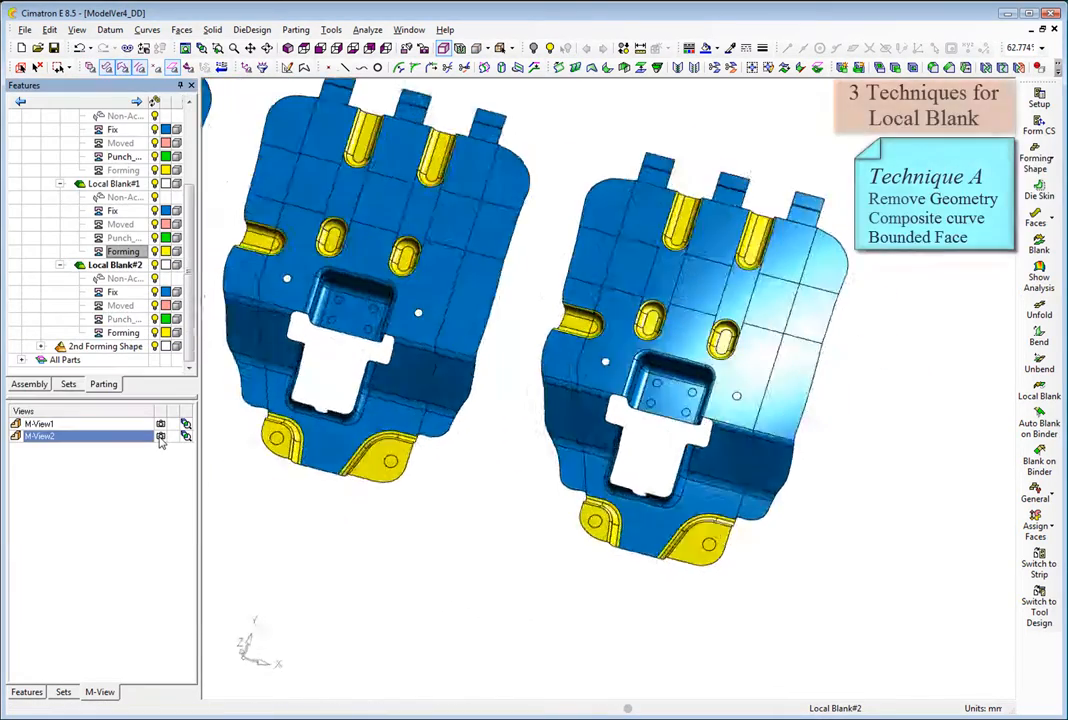
pyautogui.rightClick(304, 543)
pyautogui.click(349, 397)
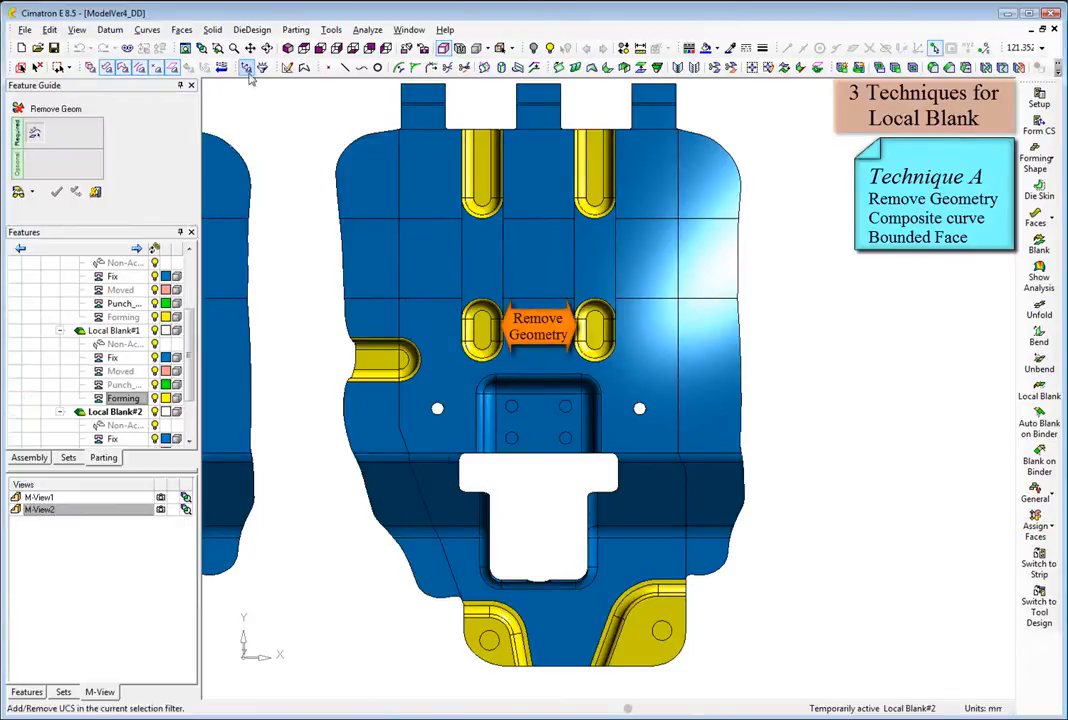
pyautogui.click(251, 67)
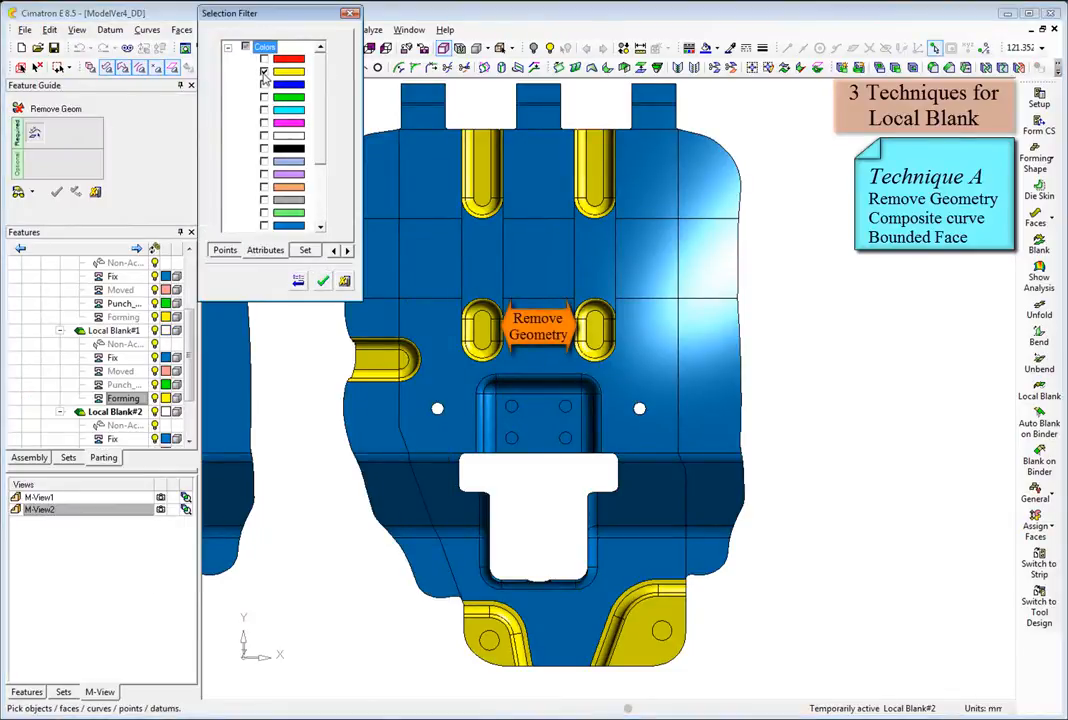
pyautogui.click(322, 285)
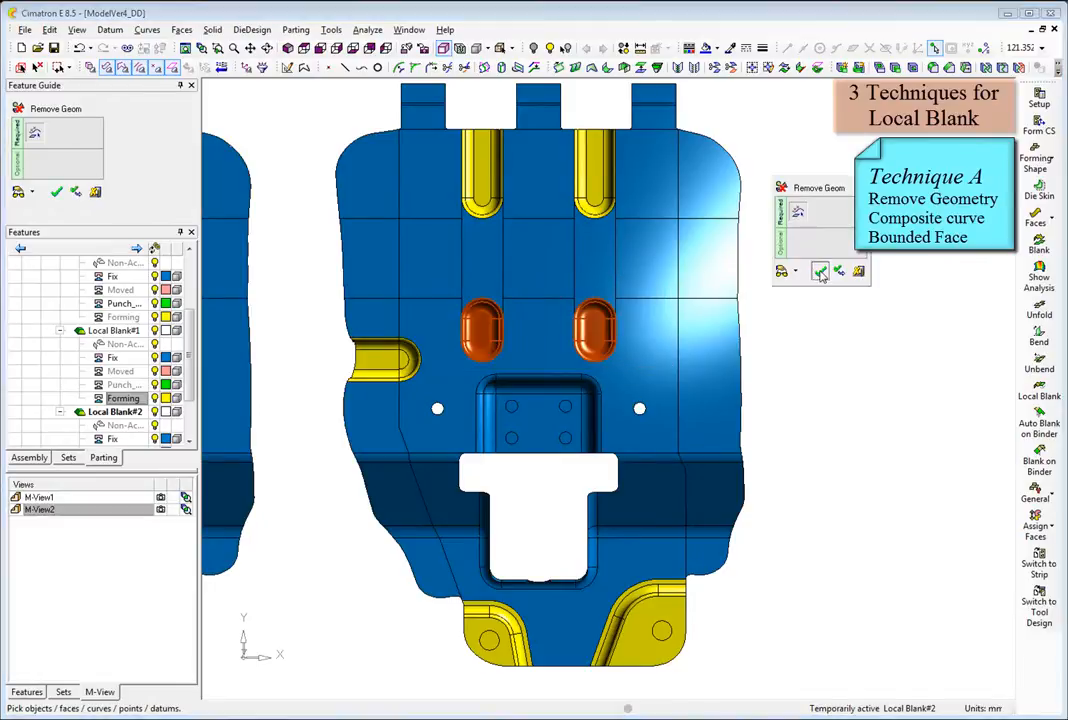
pyautogui.click(820, 272)
# Create a composite curve around the left oval opening using 2D-Single Indication and fill it with a Bounded face
pyautogui.rightClick(822, 271)
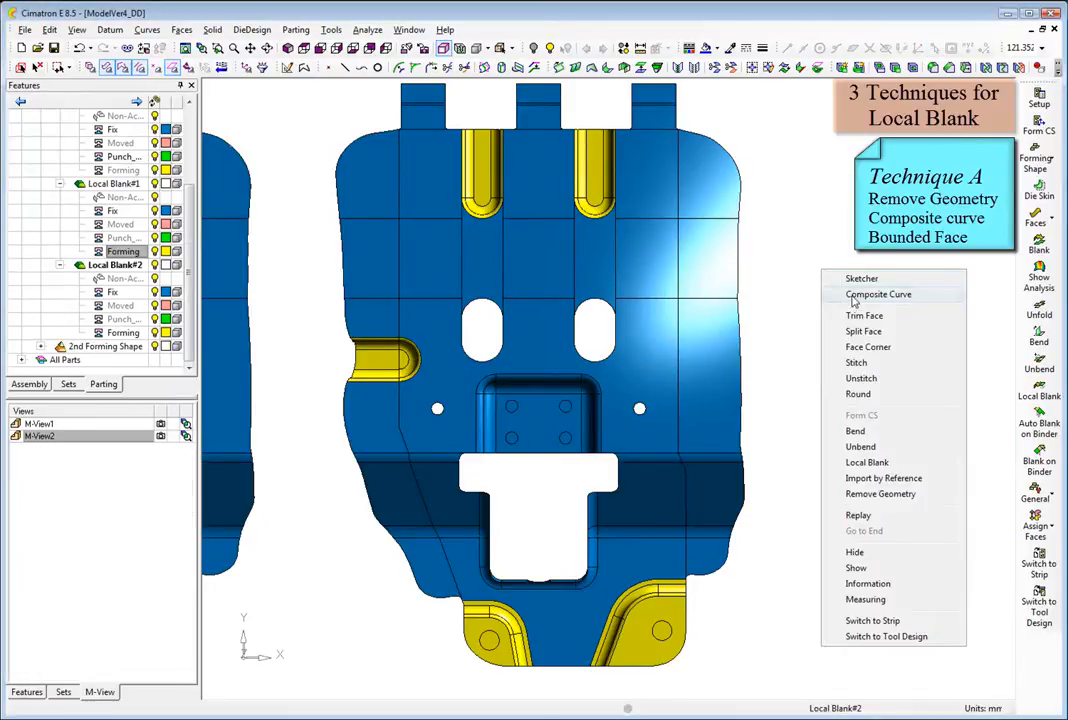
pyautogui.click(855, 295)
pyautogui.click(490, 333)
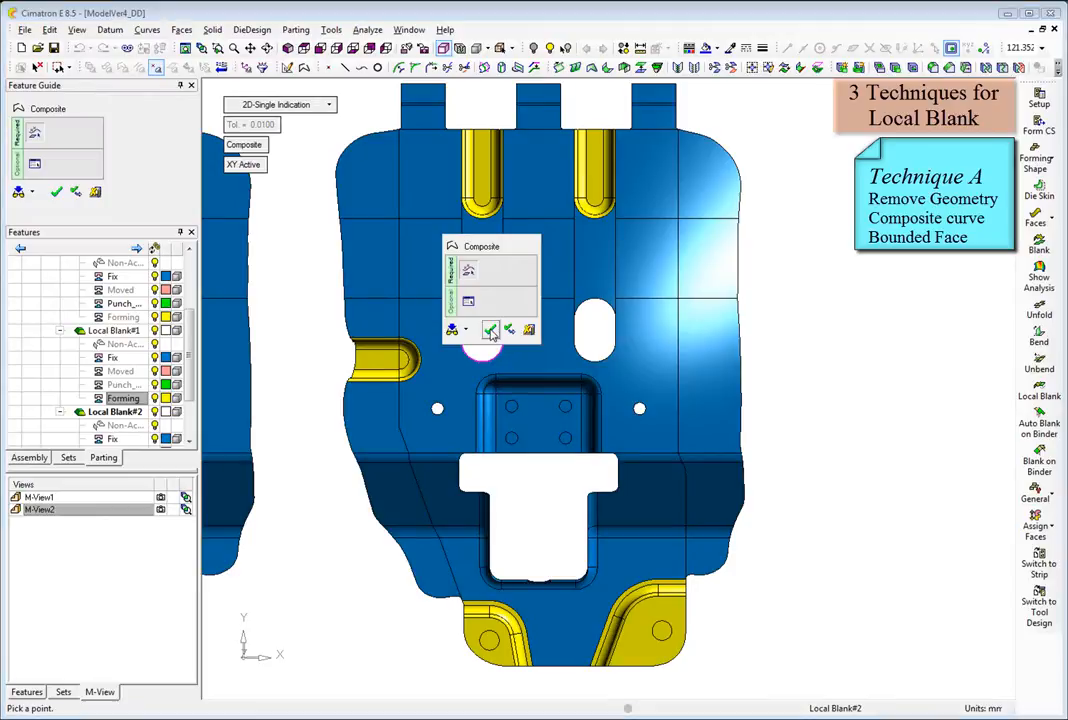
pyautogui.click(490, 333)
pyautogui.rightClick(492, 335)
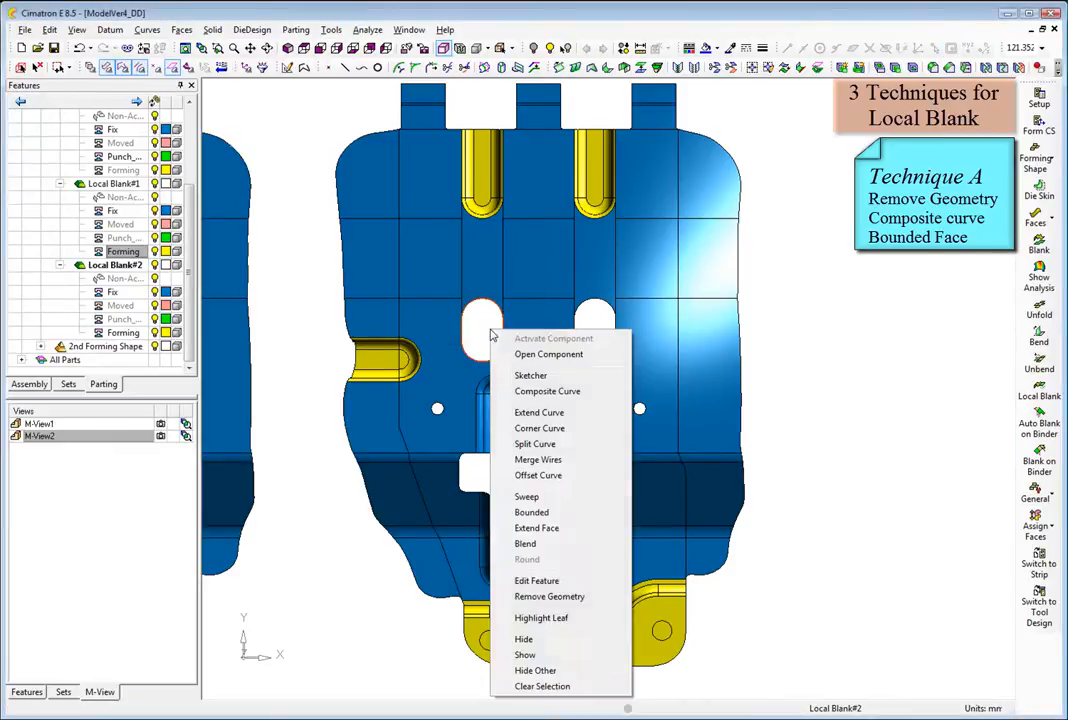
pyautogui.click(545, 512)
pyautogui.click(549, 512)
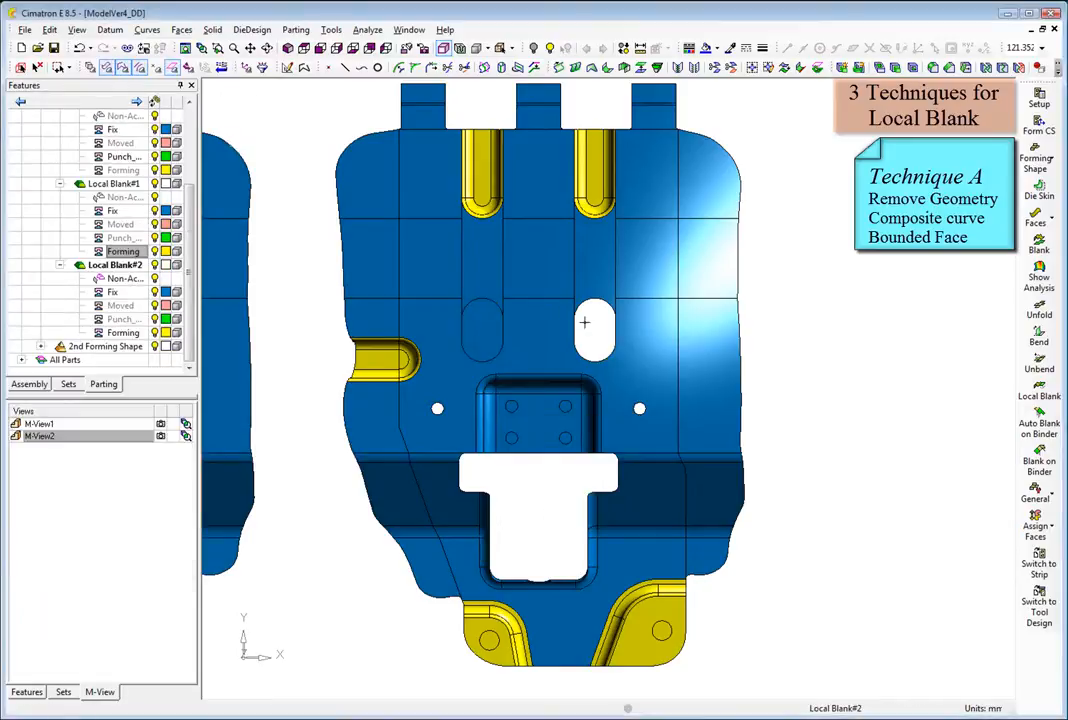
# Create a composite curve around the right oval opening using 2D-Single Indication and fill it with a Bounded face
pyautogui.rightClick(589, 326)
pyautogui.click(612, 346)
pyautogui.click(608, 346)
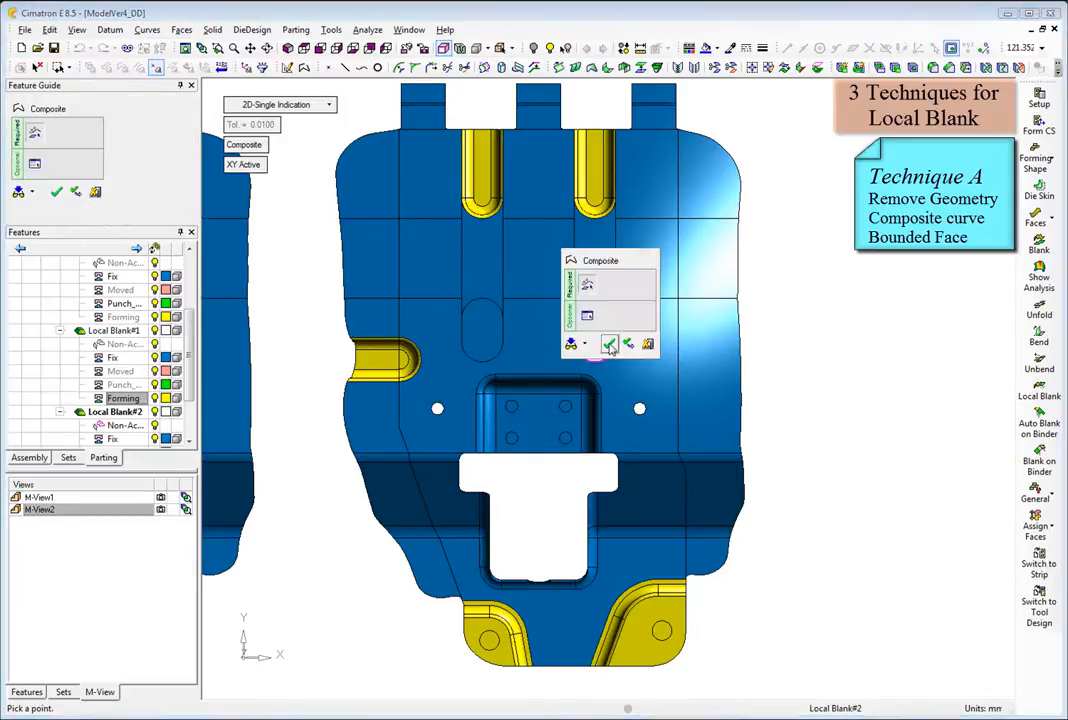
pyautogui.click(607, 347)
pyautogui.rightClick(610, 346)
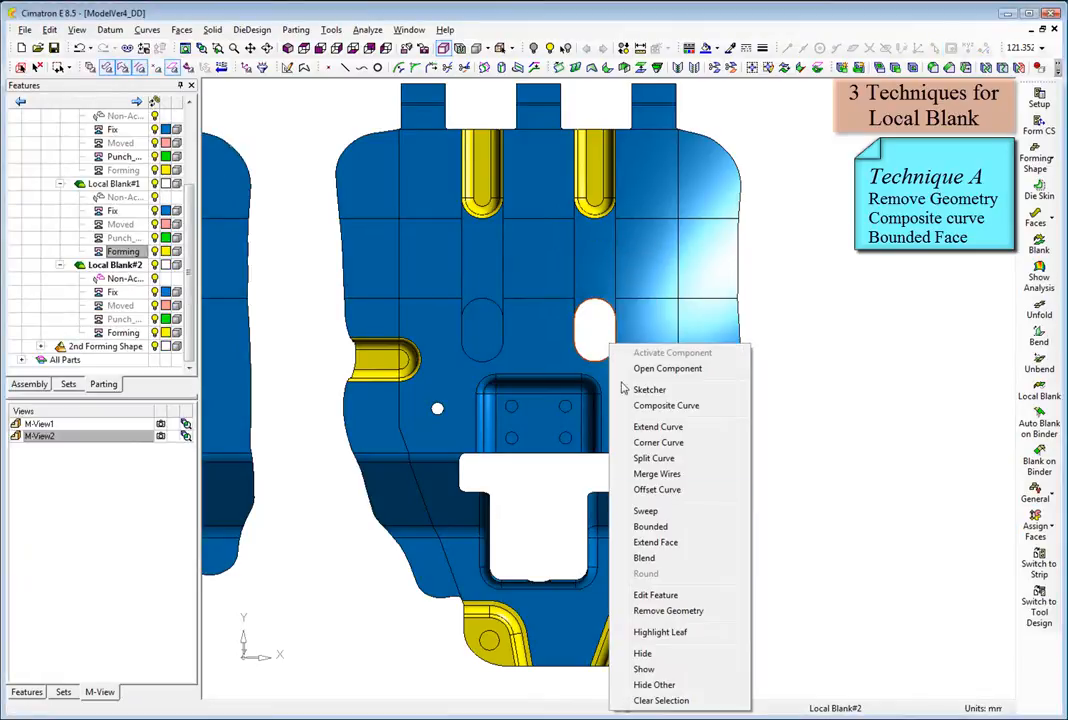
pyautogui.click(650, 526)
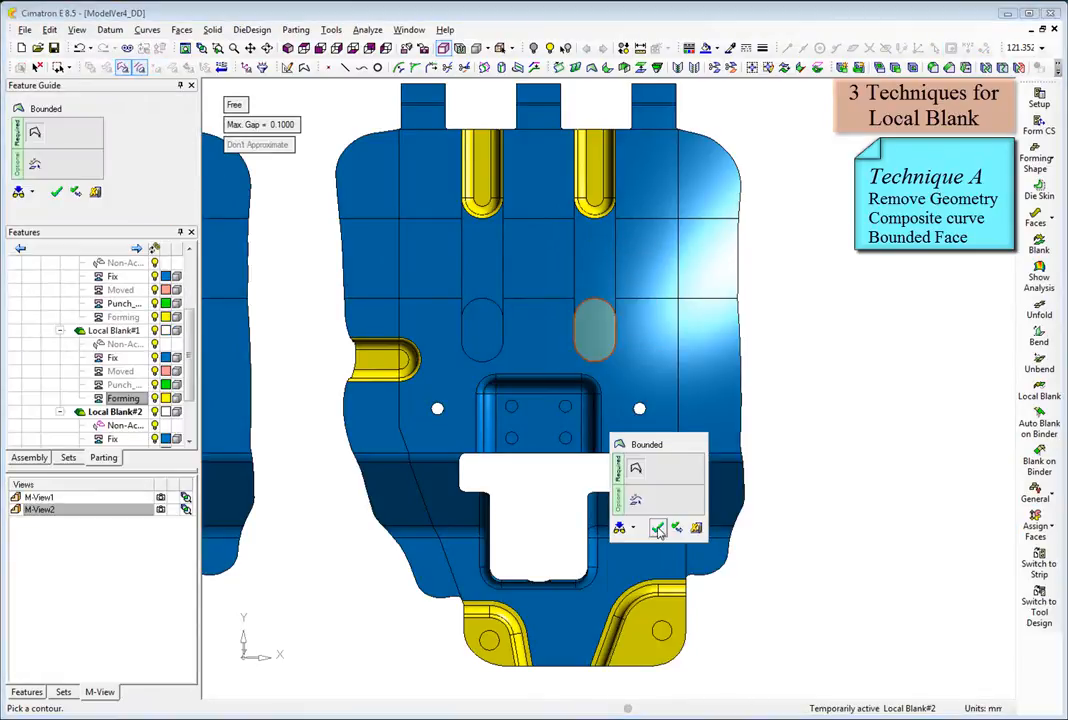
pyautogui.click(659, 530)
# Blank the upper section's faces, fixing the bend-line, recess and tab-end edges in X & Y and creating the feature in the active part
pyautogui.click(1036, 250)
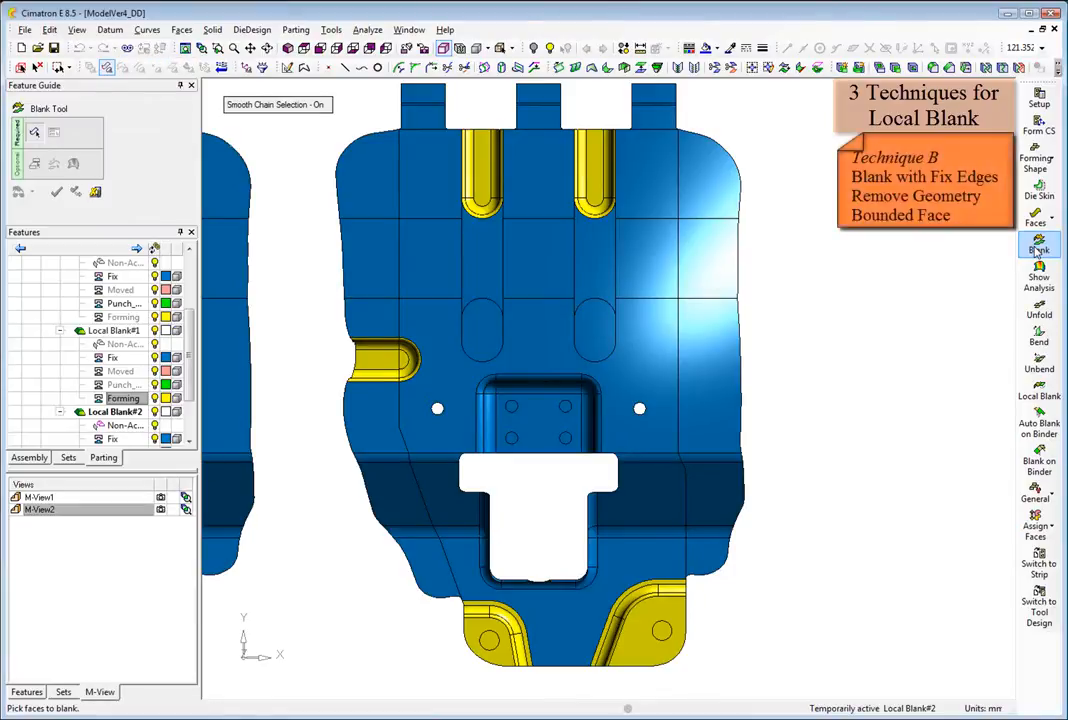
pyautogui.moveTo(771, 390); pyautogui.dragTo(766, 353)
pyautogui.middleClick(415, 415)
pyautogui.click(34, 168)
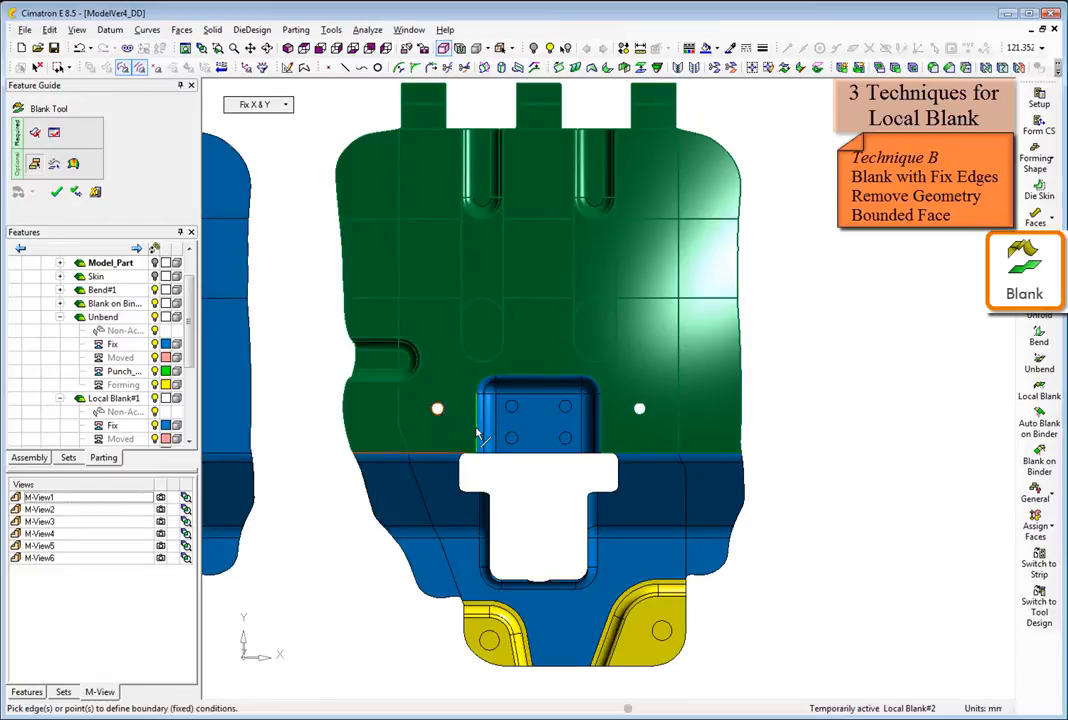
pyautogui.click(481, 385)
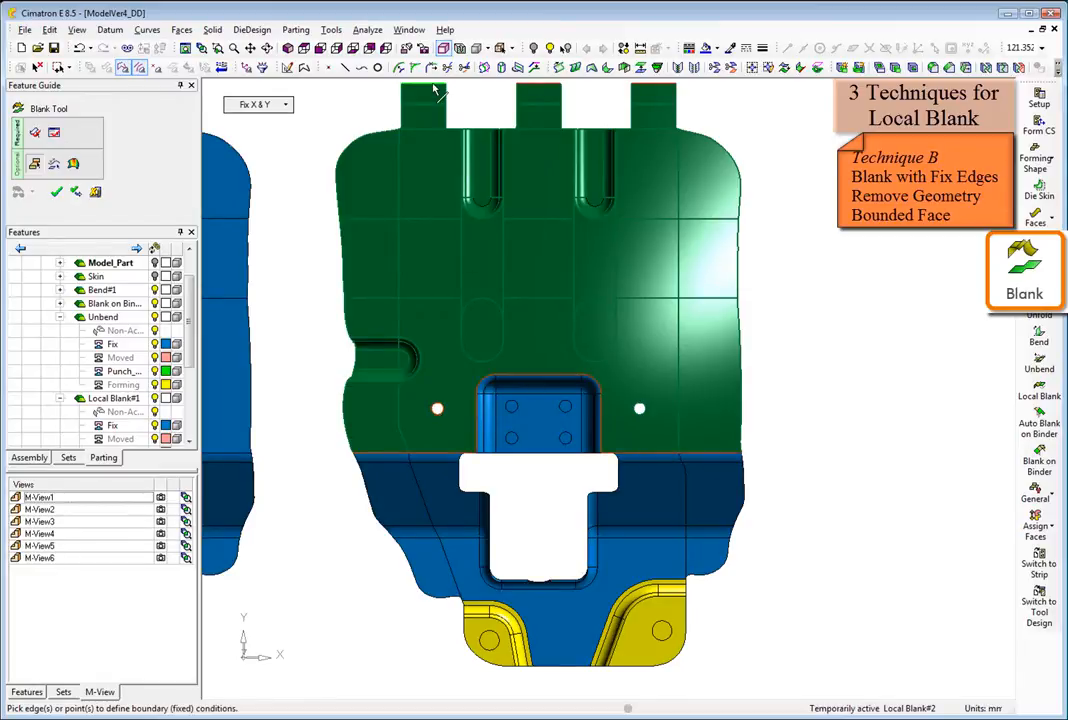
pyautogui.click(56, 136)
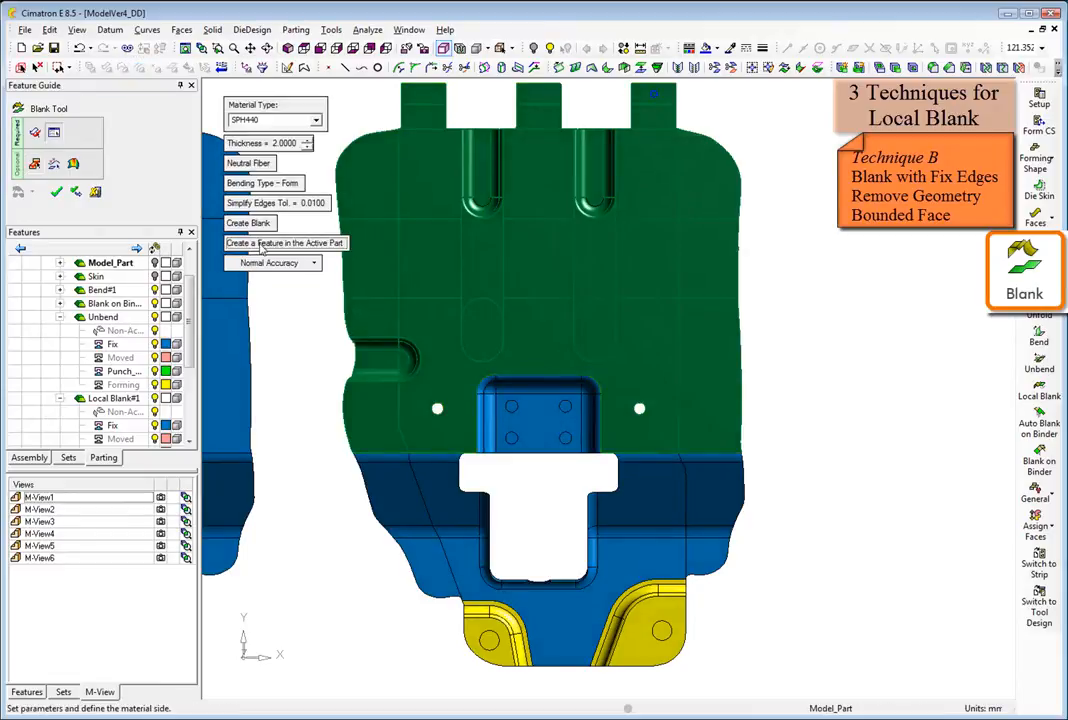
pyautogui.middleClick(296, 320)
pyautogui.click(296, 320)
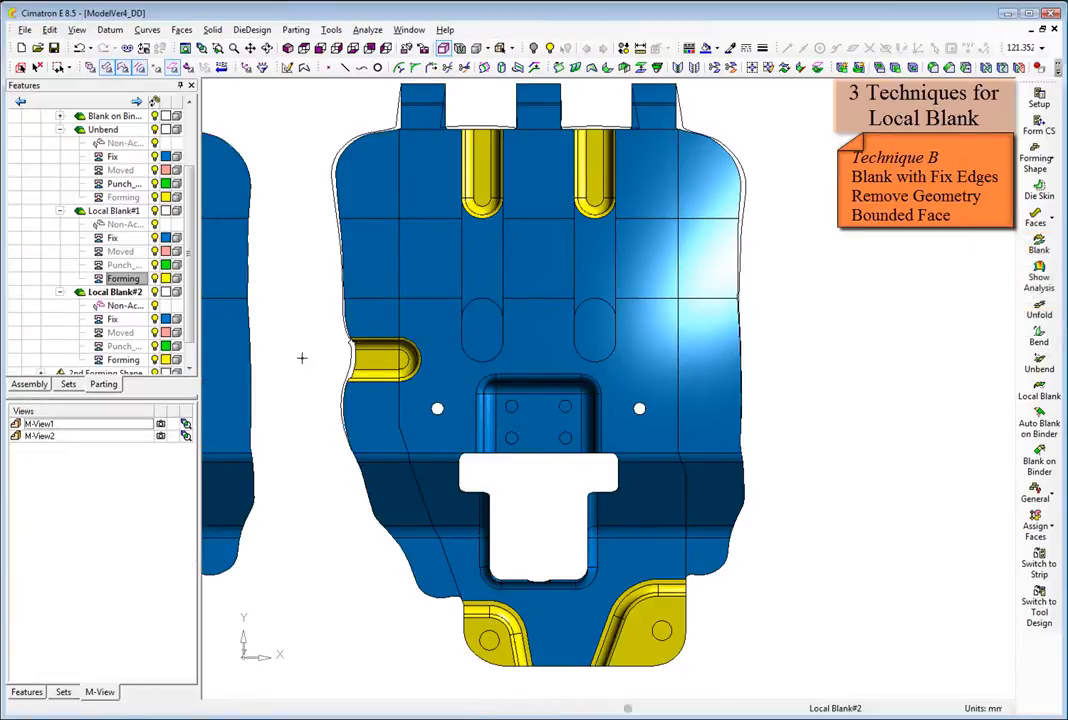
# Remove the original faces of the upper section with Remove Geometry, keeping the blank outline and the central recess
pyautogui.rightClick(301, 357)
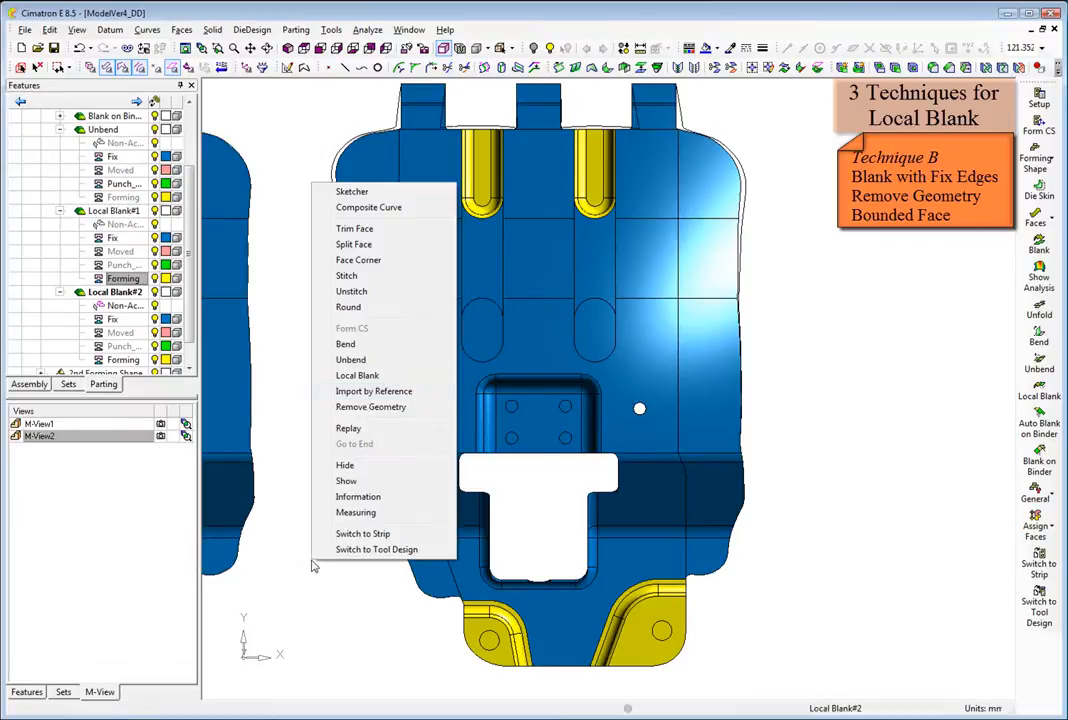
pyautogui.click(365, 408)
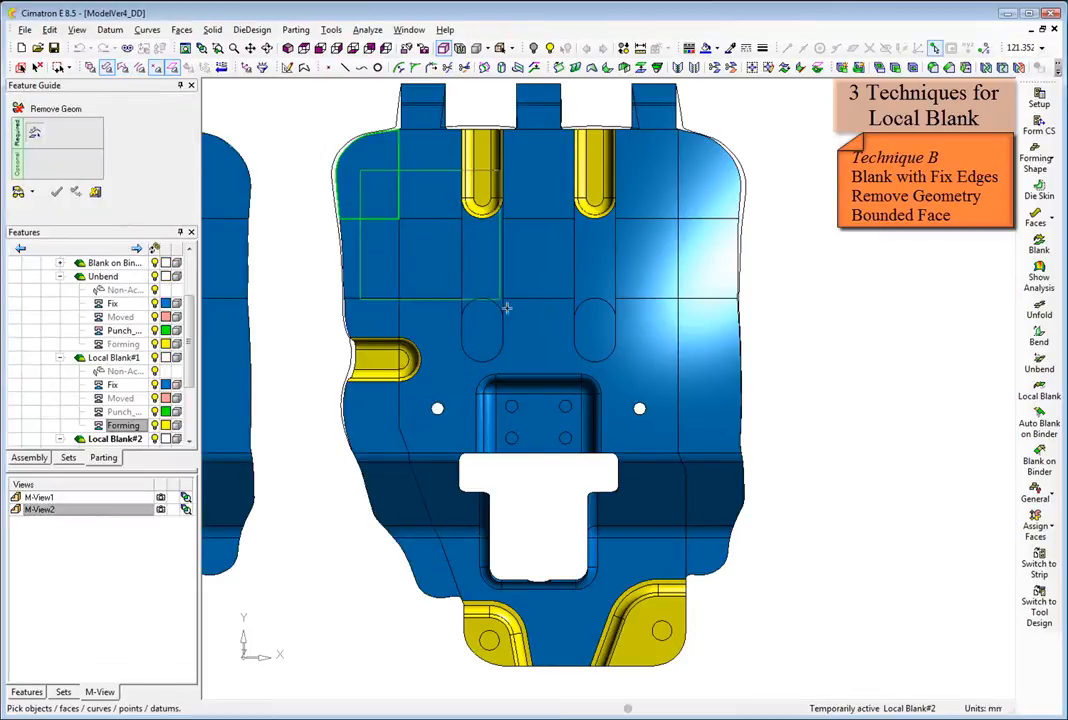
pyautogui.middleClick(304, 160)
pyautogui.click(306, 161)
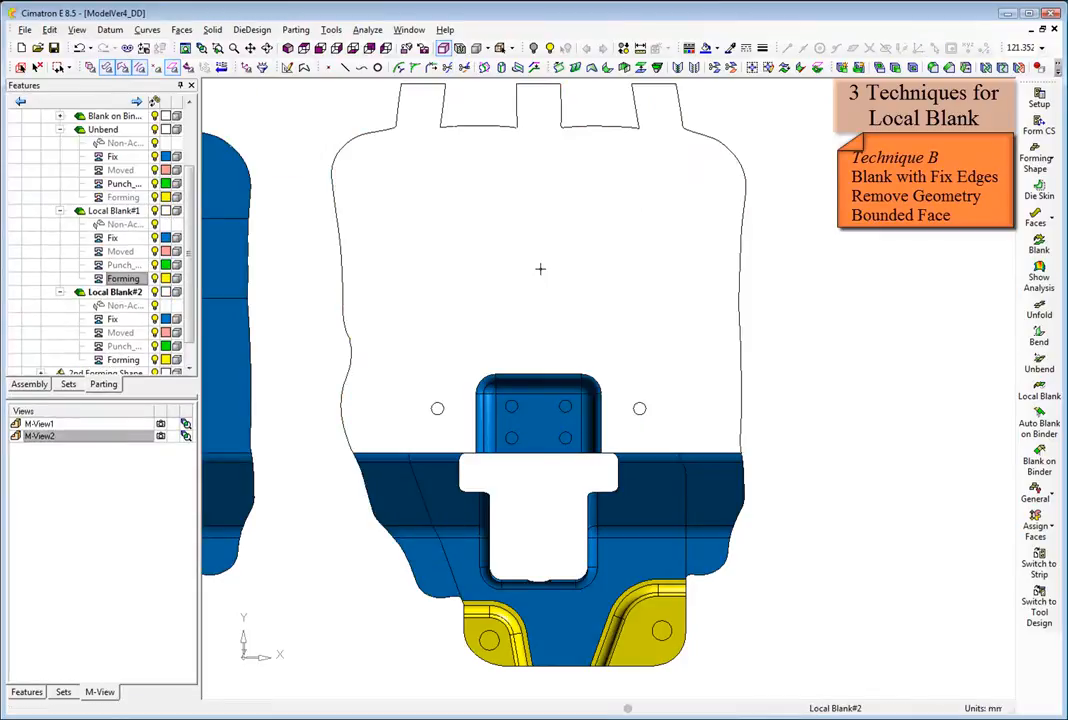
# Fill the upper section's blank contour with a Bounded face
pyautogui.click(746, 174)
pyautogui.rightClick(850, 222)
pyautogui.click(900, 388)
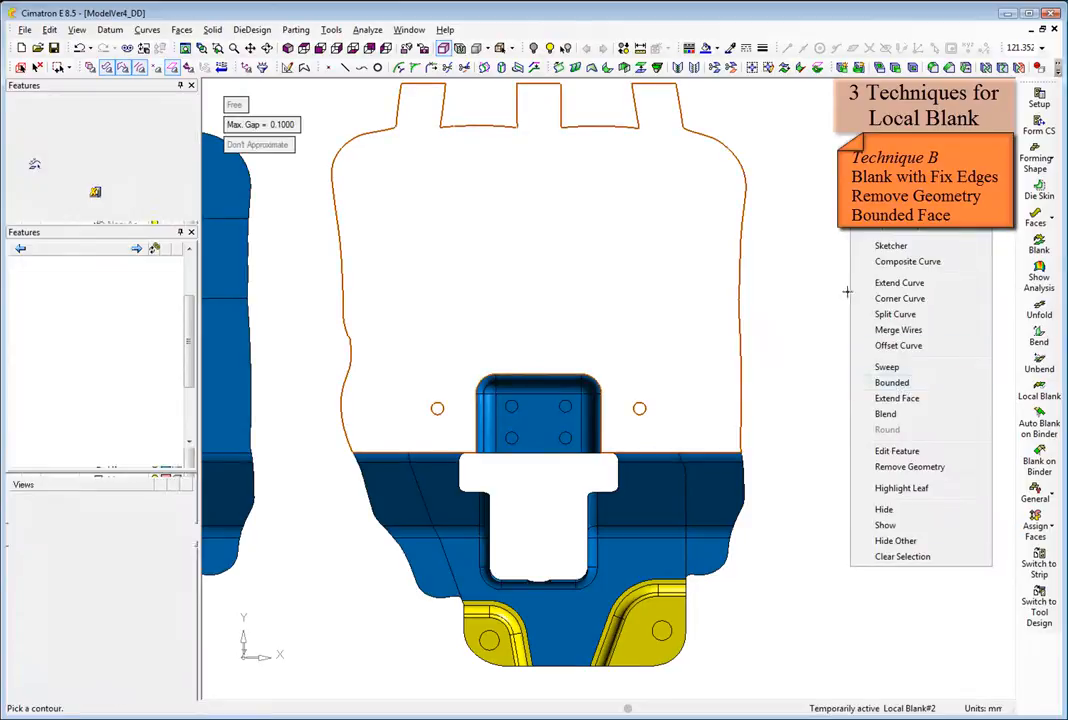
pyautogui.click(828, 253)
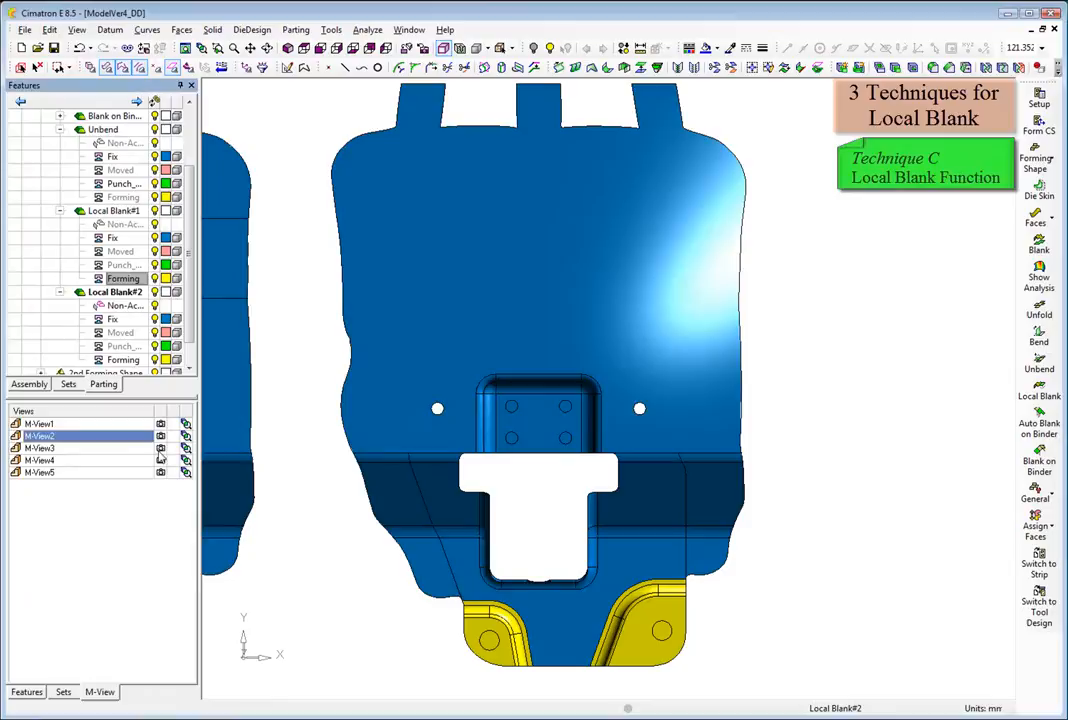
# Flatten the smaller yellow corner emboss with Local Blank, using the adjacent planar flange as reference and removing the original faces
pyautogui.click(161, 450)
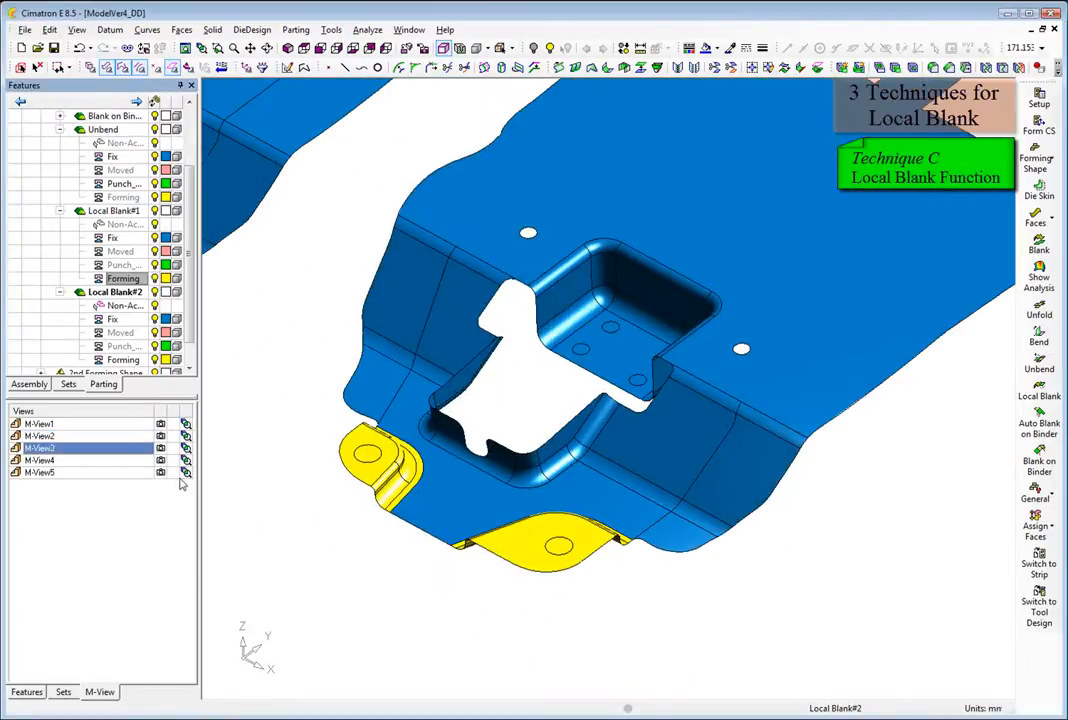
pyautogui.click(1039, 393)
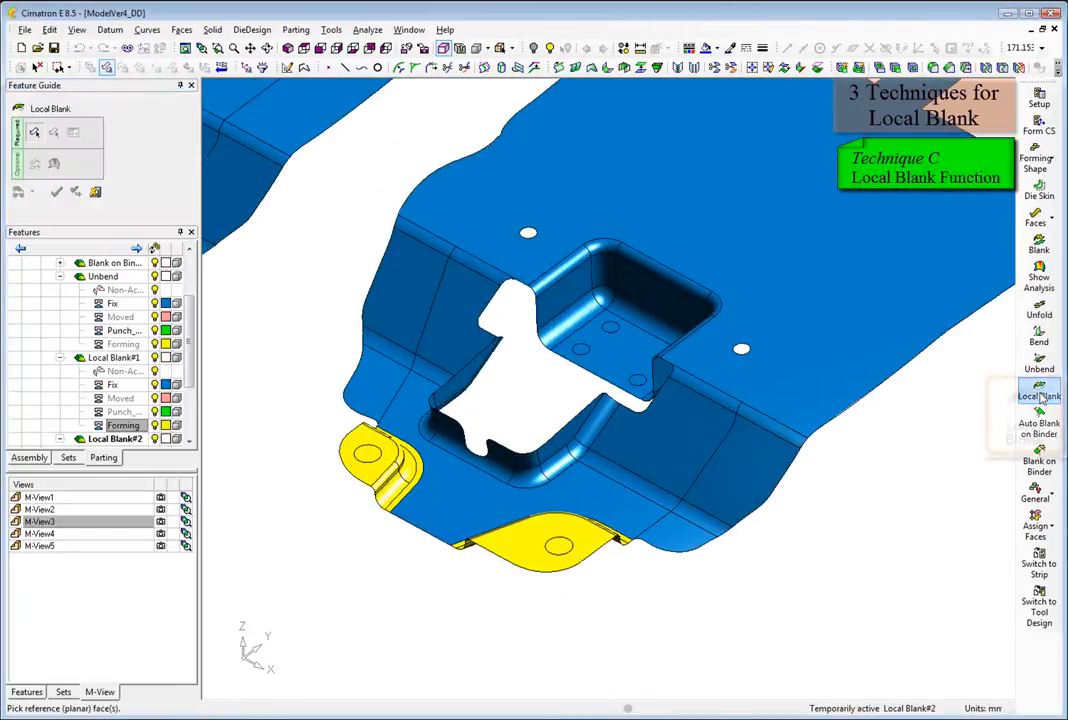
pyautogui.click(434, 508)
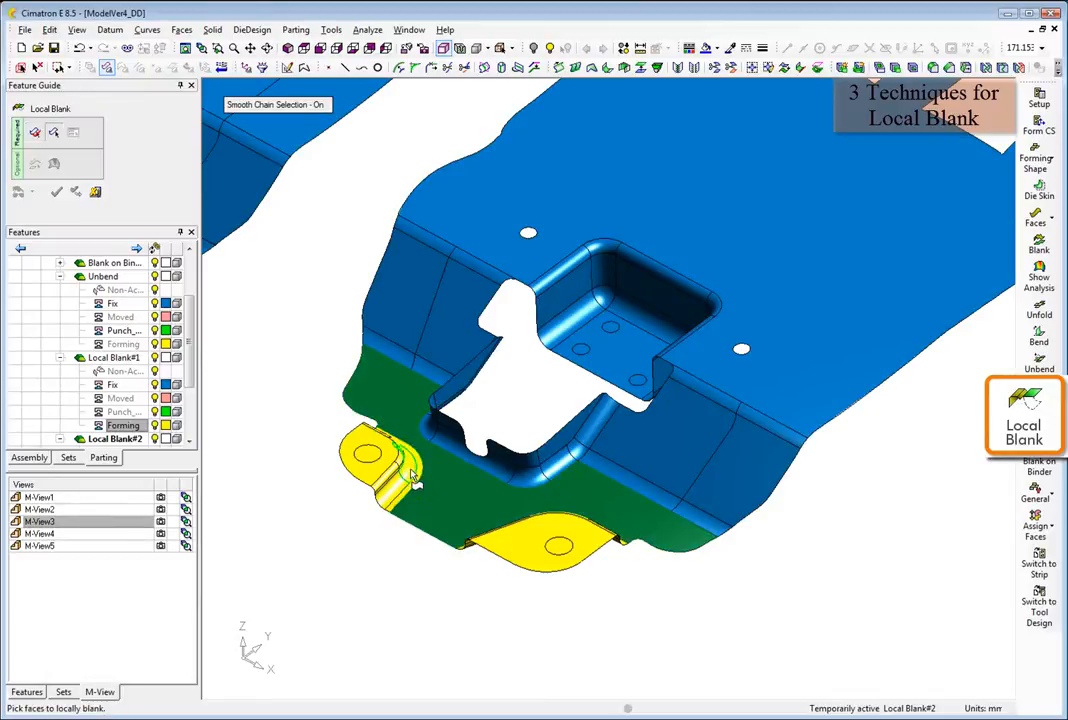
pyautogui.click(411, 475)
pyautogui.middleClick(281, 420)
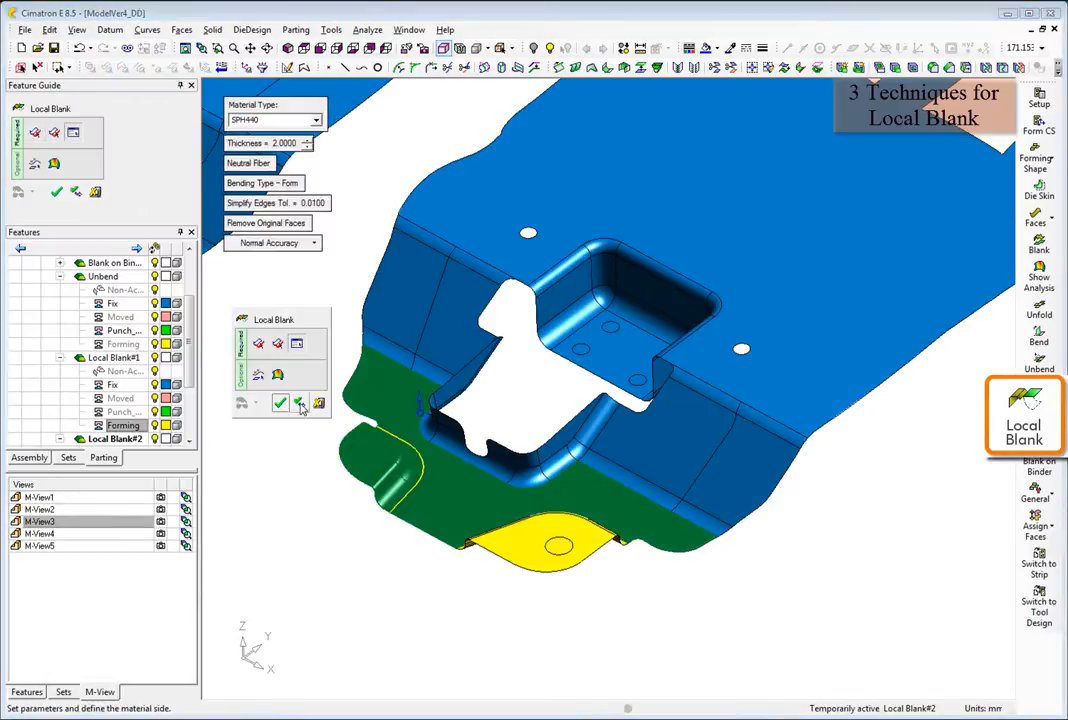
pyautogui.click(299, 403)
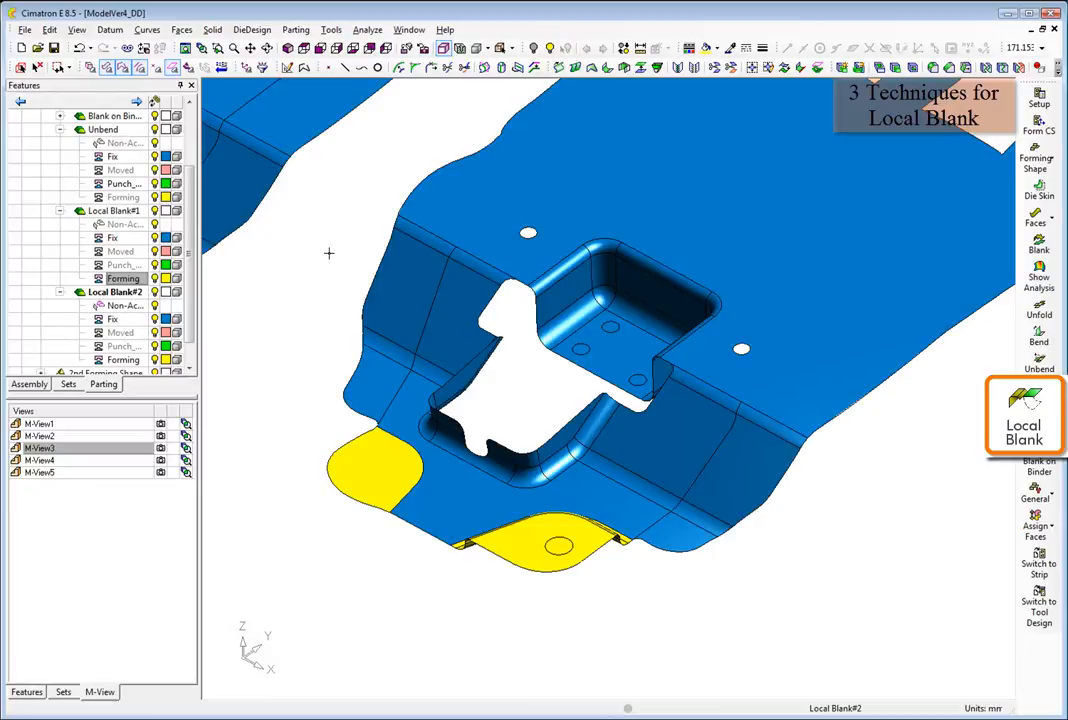
# Flatten the larger yellow corner emboss with Local Blank, using the adjacent planar flange as reference and removing the original faces
pyautogui.click(161, 535)
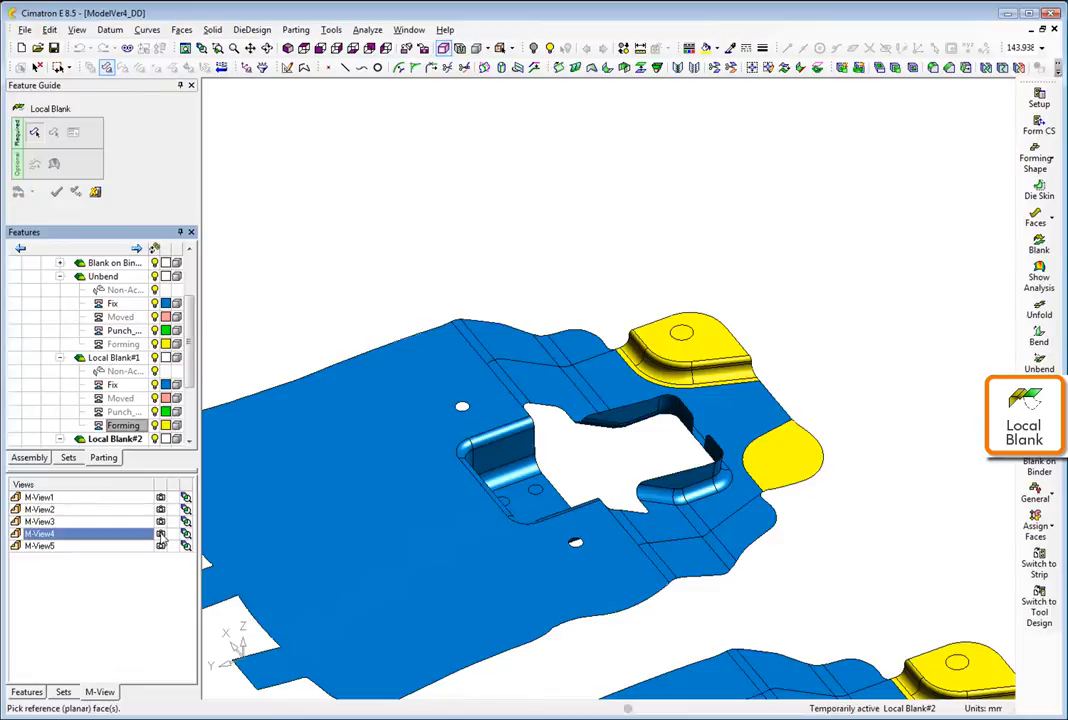
pyautogui.click(745, 430)
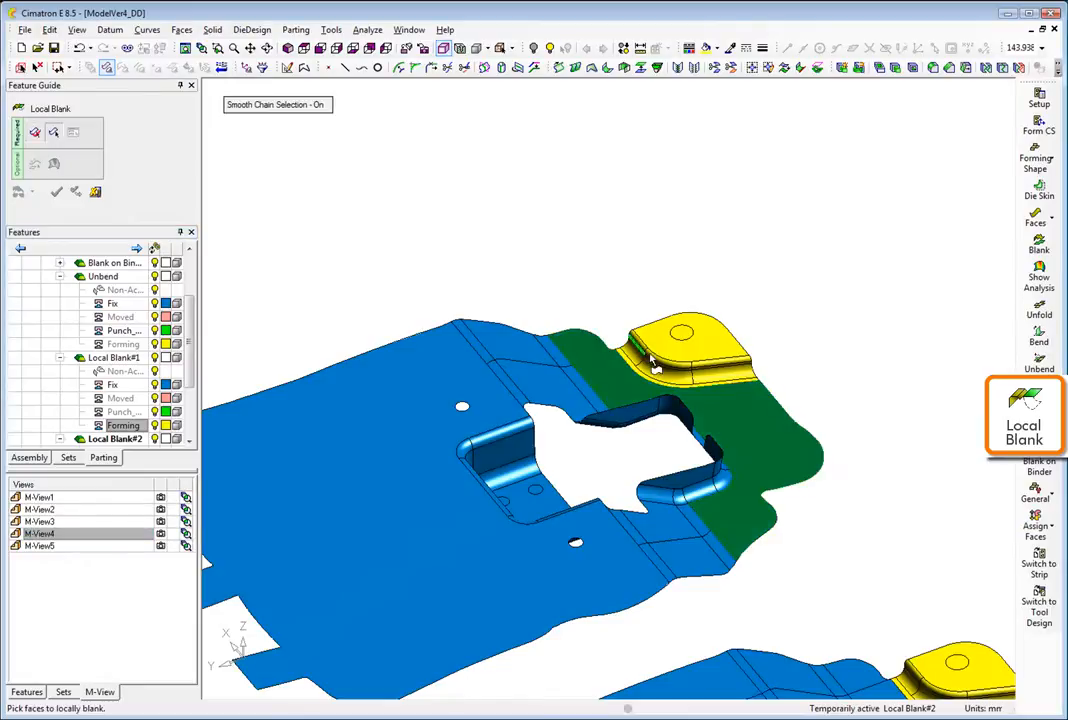
pyautogui.middleClick(535, 212)
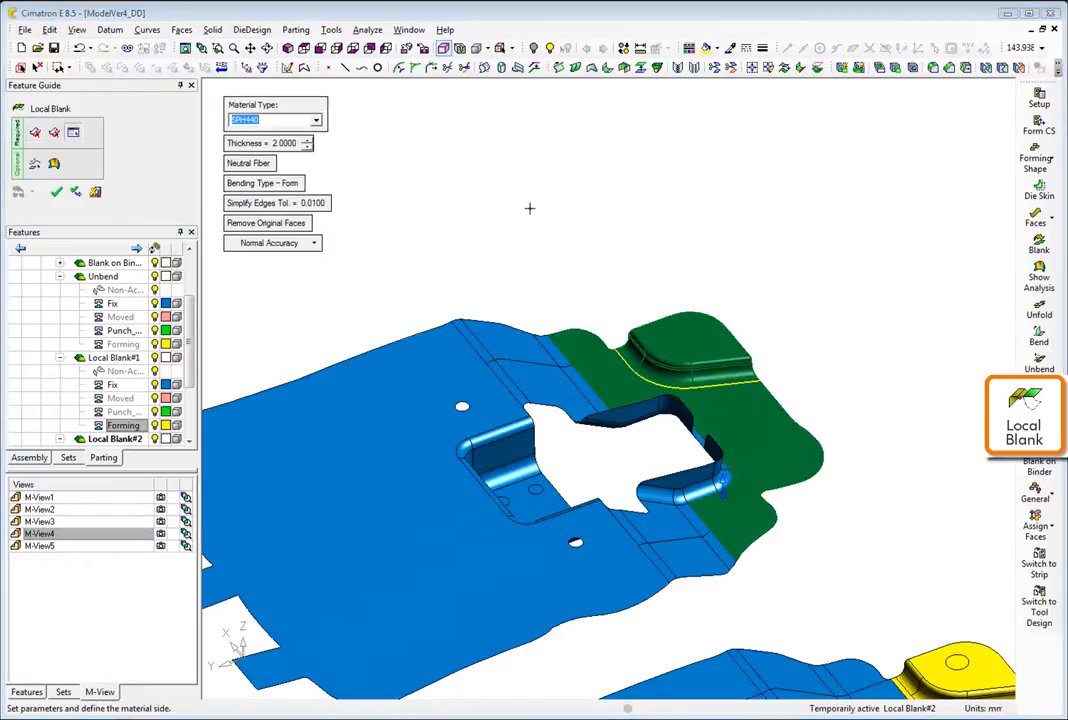
pyautogui.middleClick(530, 209)
pyautogui.click(530, 210)
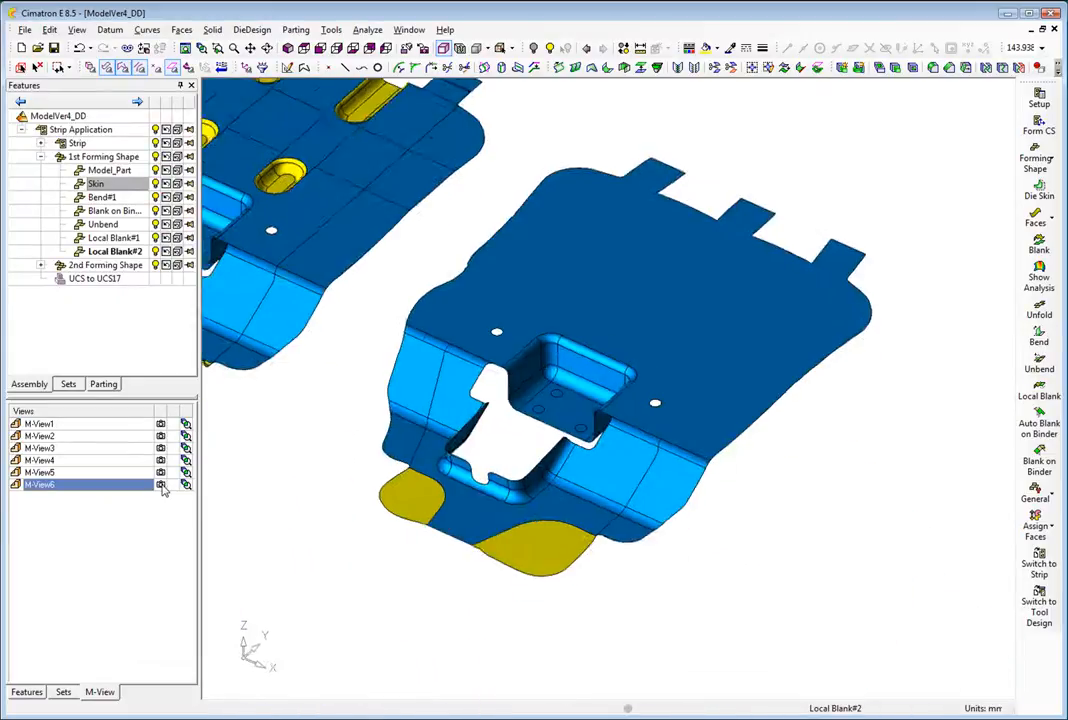
# Check the Local Blank#2 shape for undercuts with Draft Angle Analysis
pyautogui.click(42, 497)
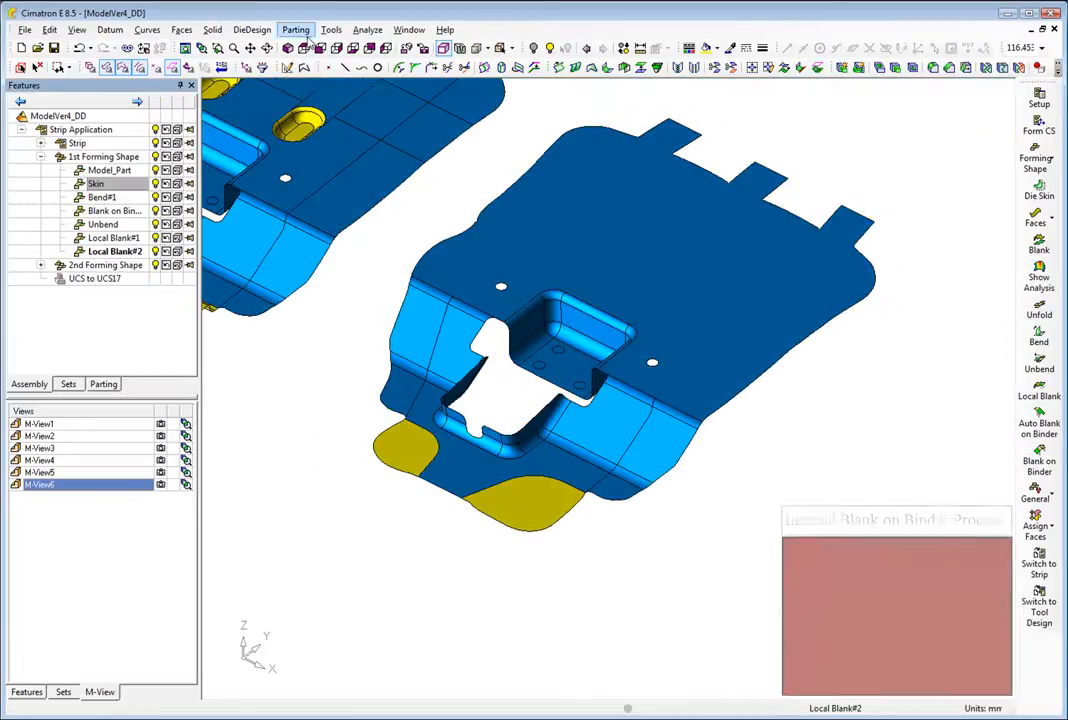
pyautogui.click(305, 31)
pyautogui.moveTo(360, 46)
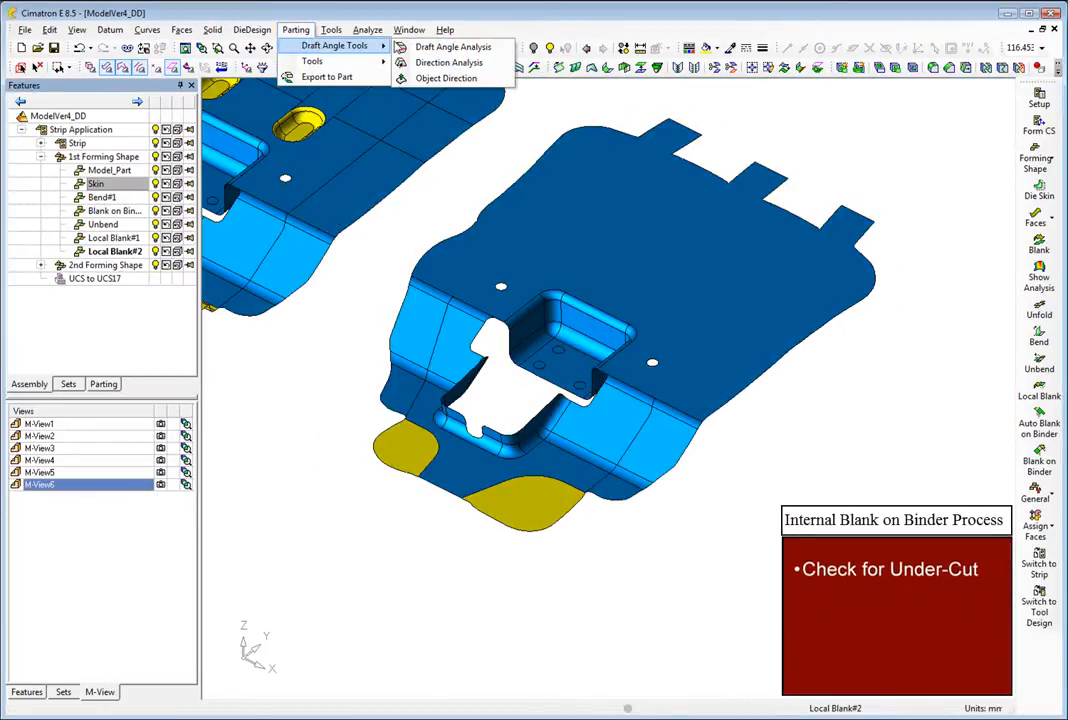
pyautogui.click(450, 47)
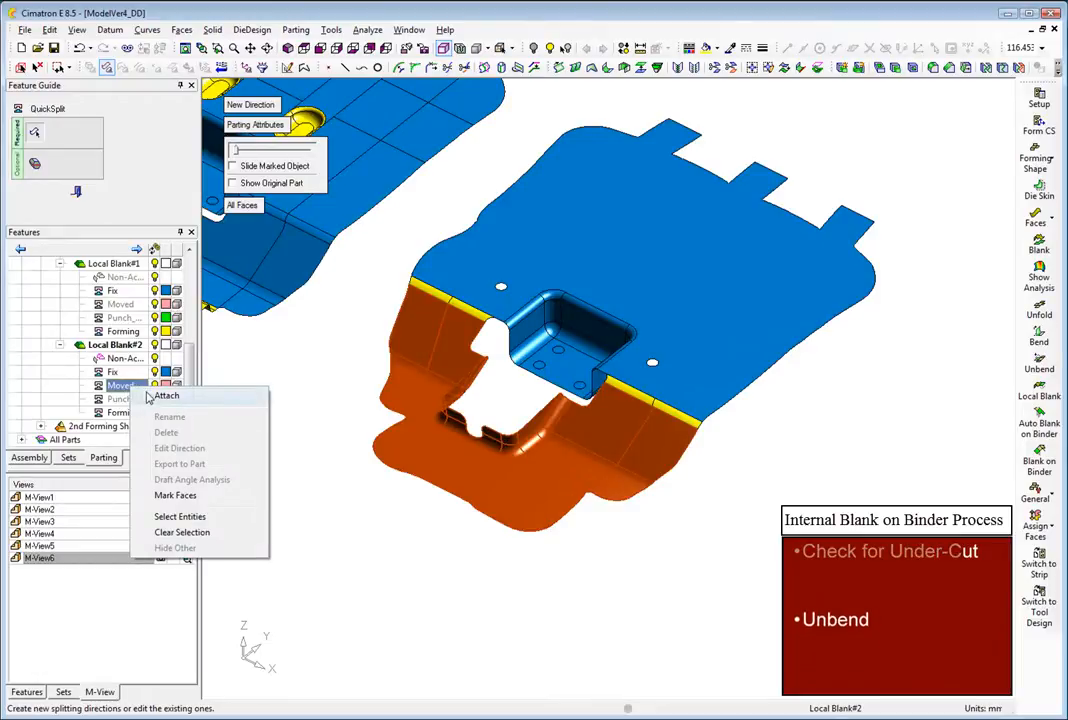
# Attach the faces below the upper bend to Local Blank#2's Moved set and add the forming shape Unbend#1 beside it
pyautogui.click(150, 460)
pyautogui.click(160, 472)
pyautogui.click(1036, 158)
pyautogui.click(985, 150)
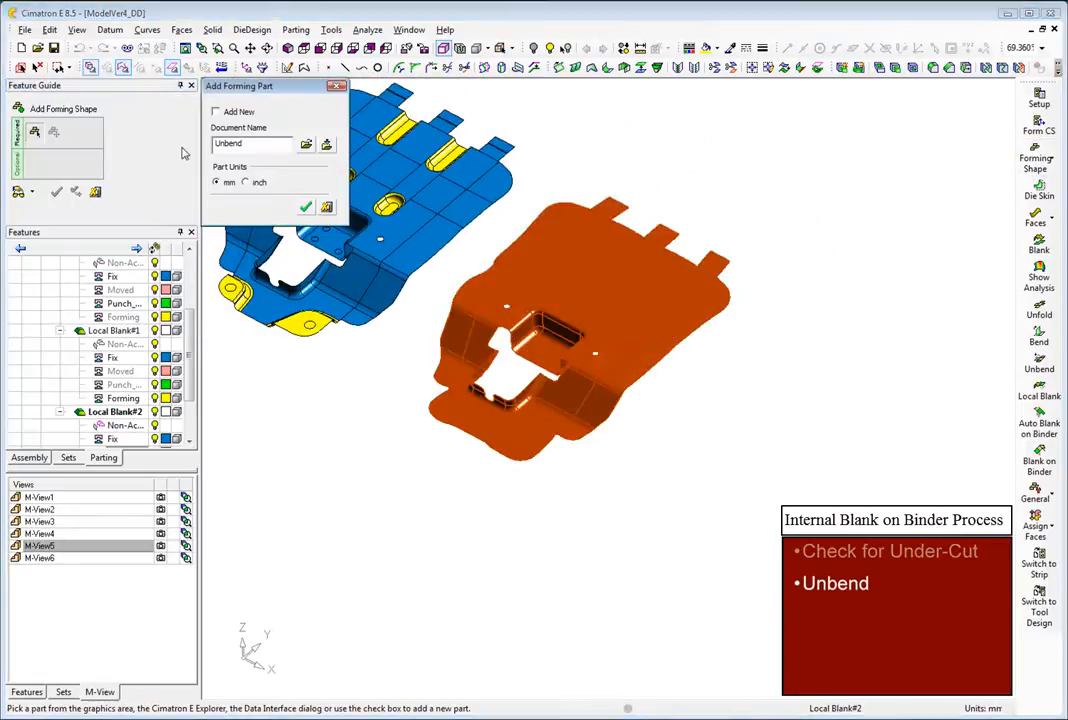
pyautogui.click(303, 205)
pyautogui.click(329, 429)
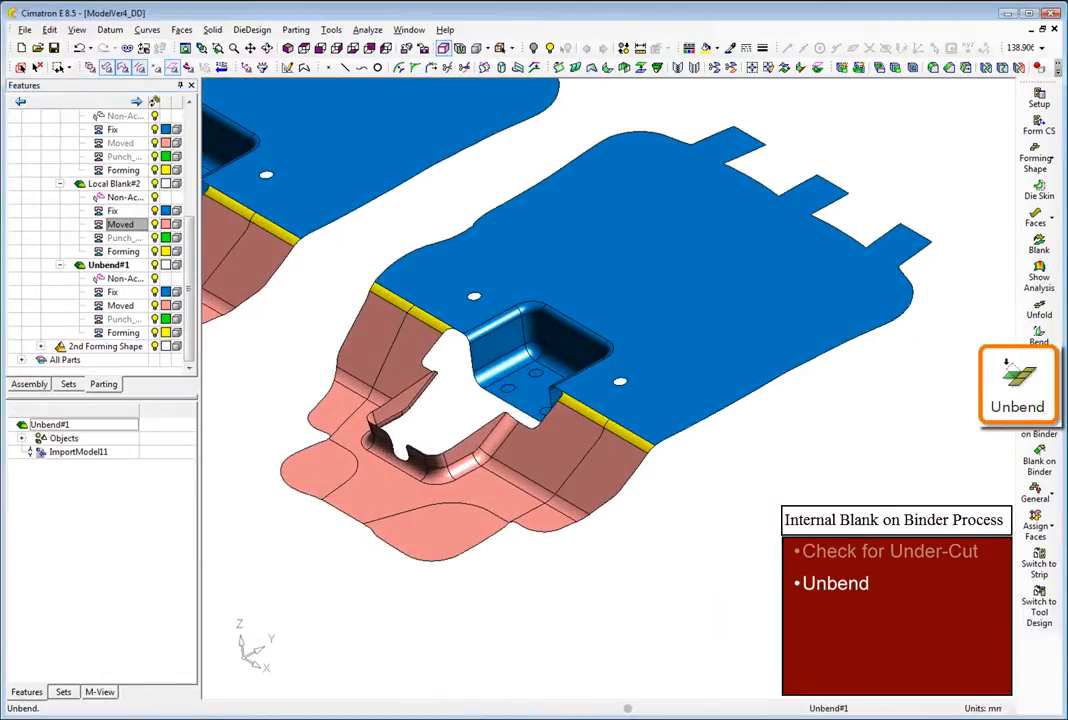
# Unbend the section below the upper bend of Unbend#1 by angle, setting the angle to 20
pyautogui.click(1039, 365)
pyautogui.click(630, 443)
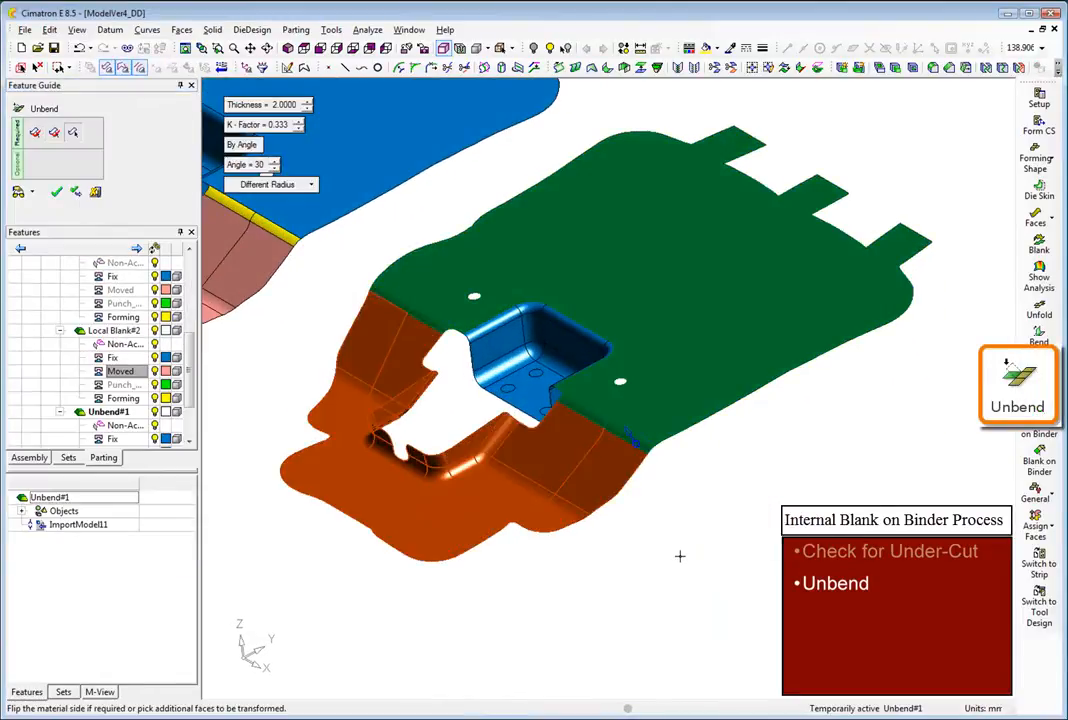
pyautogui.click(250, 165)
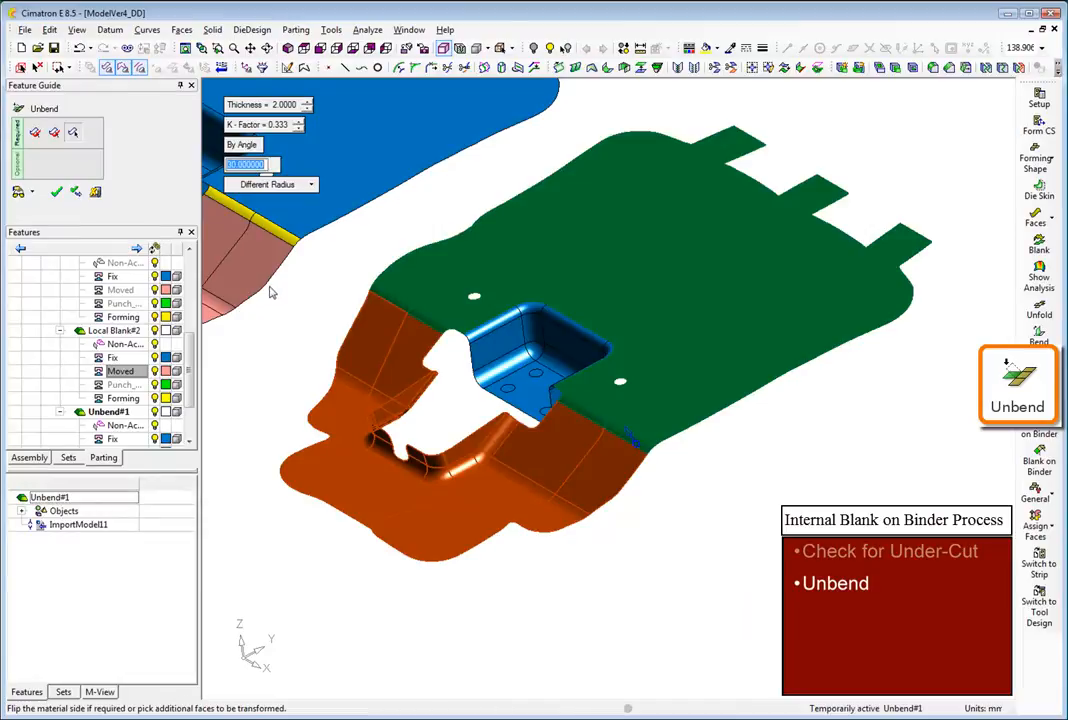
pyautogui.write('20')
pyautogui.press('Return')
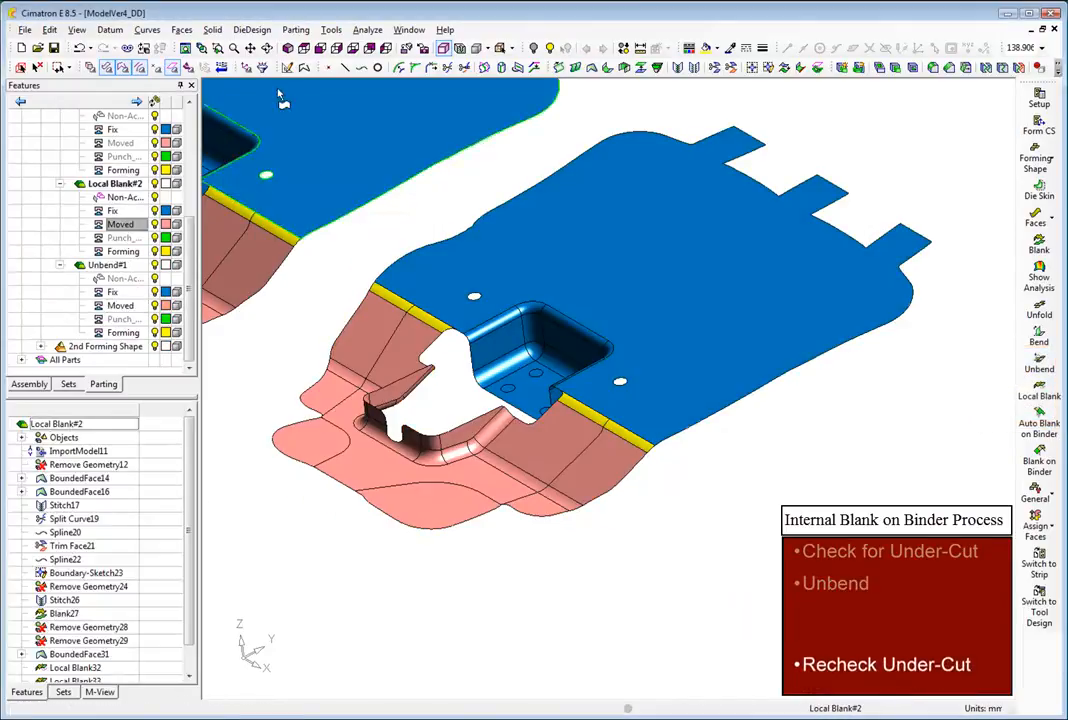
# Recheck the unbent shape for undercuts with Draft Angle Analysis
pyautogui.click(296, 30)
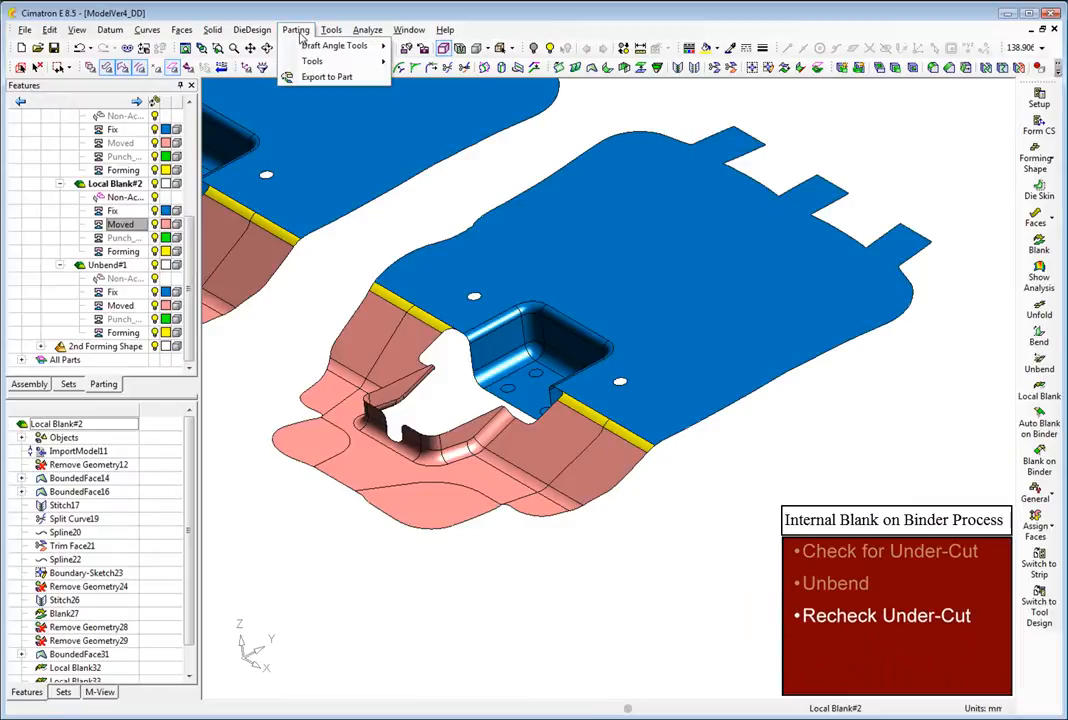
pyautogui.moveTo(309, 48)
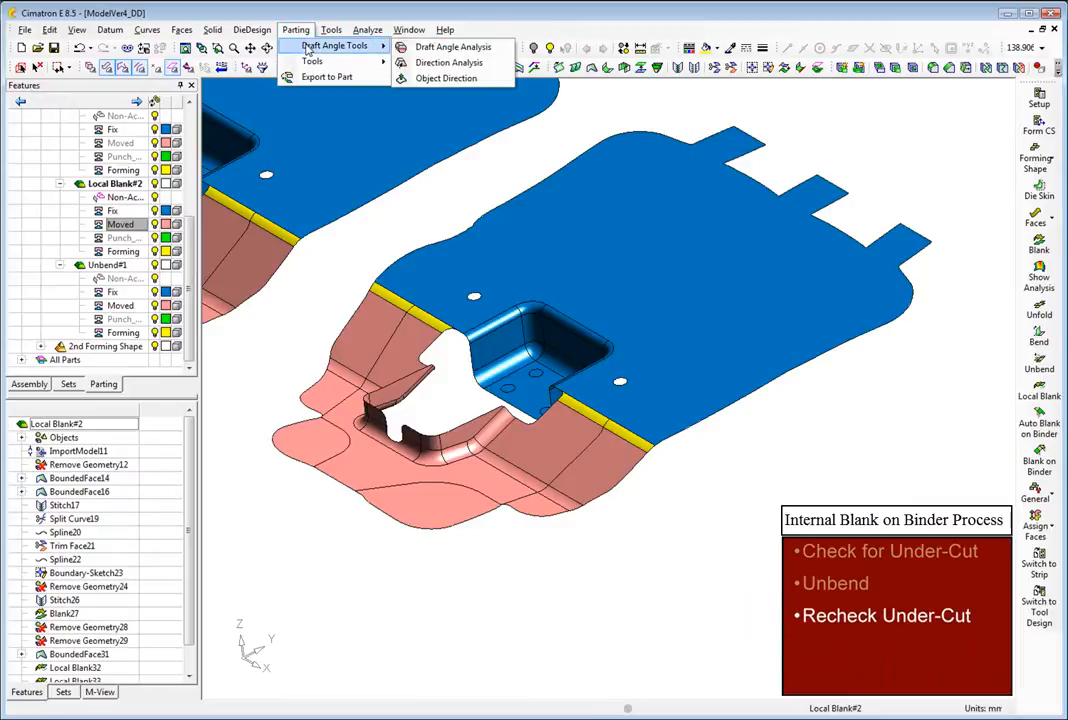
pyautogui.click(425, 53)
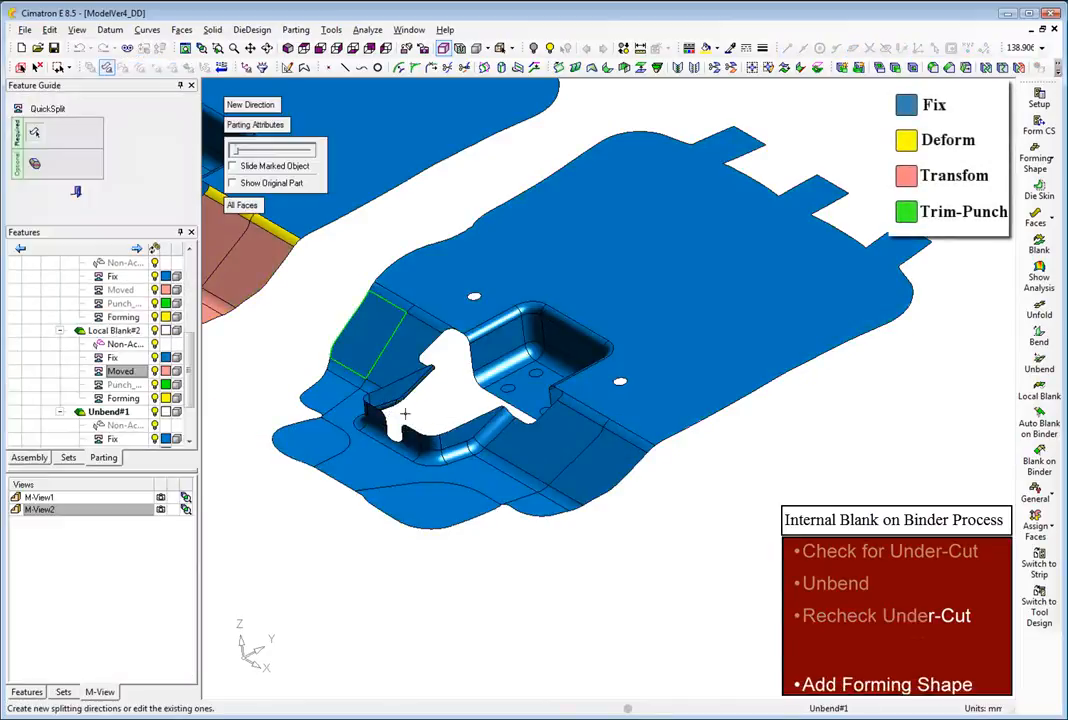
# Attach the flange faces around the lower part of the central opening to Unbend#1's Forming set
pyautogui.moveTo(355, 375); pyautogui.dragTo(513, 468)
pyautogui.rightClick(140, 412)
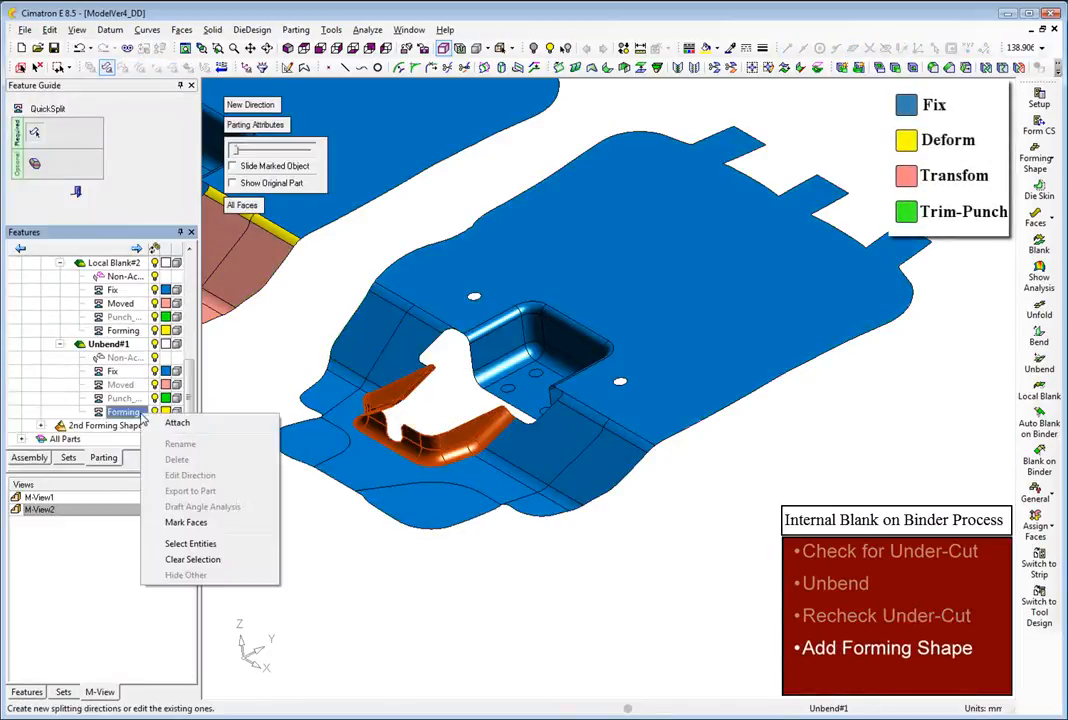
pyautogui.click(165, 423)
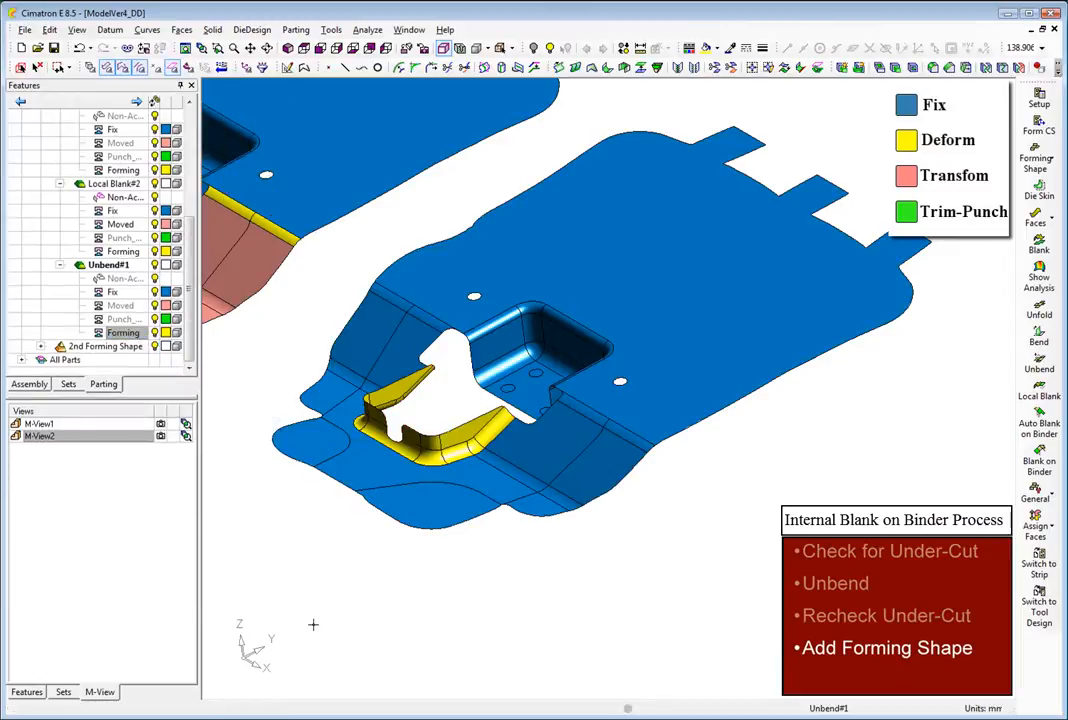
# Add a forming shape named Unbend#2 in mm from the Unbend#1 part
pyautogui.click(162, 449)
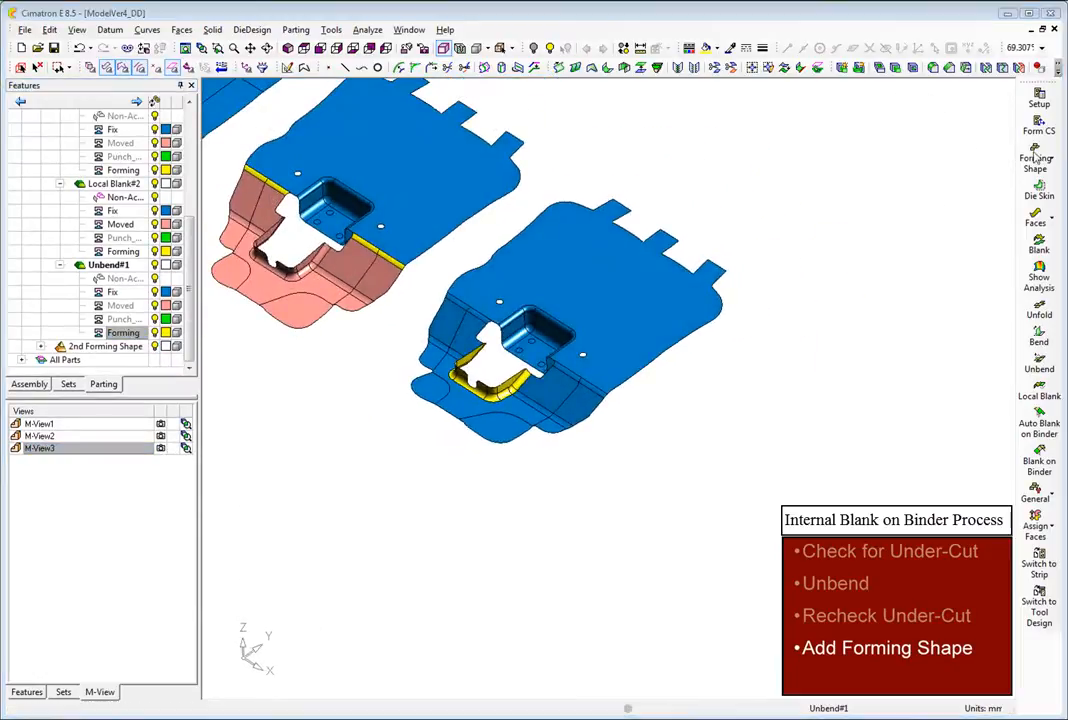
pyautogui.click(1043, 160)
pyautogui.click(945, 149)
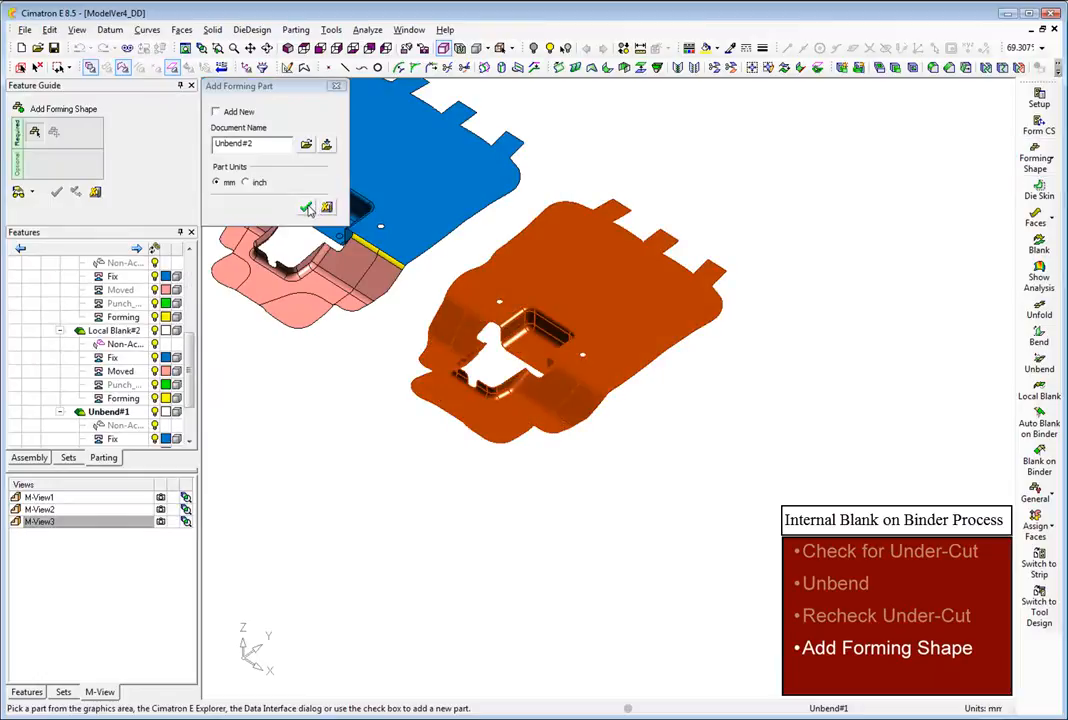
# Add the Unbend#2 forming part in mm and flatten the flange around its cutout using Auto Blank On Binder with SPH440 material, 2 mm thick
pyautogui.click(306, 209)
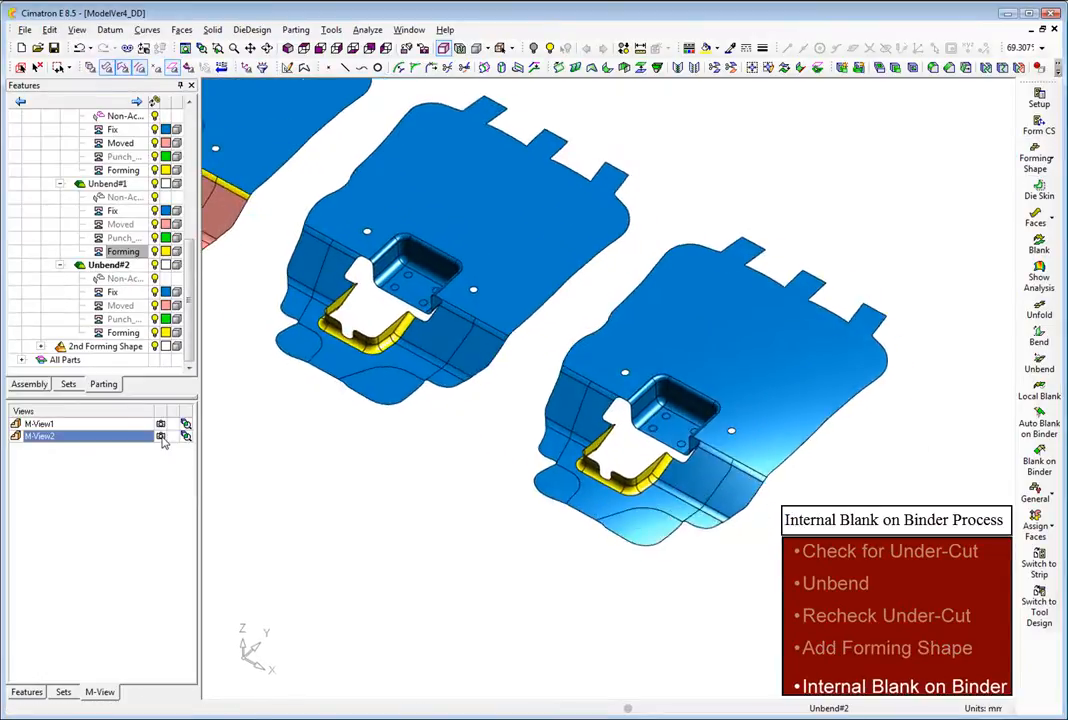
pyautogui.click(162, 440)
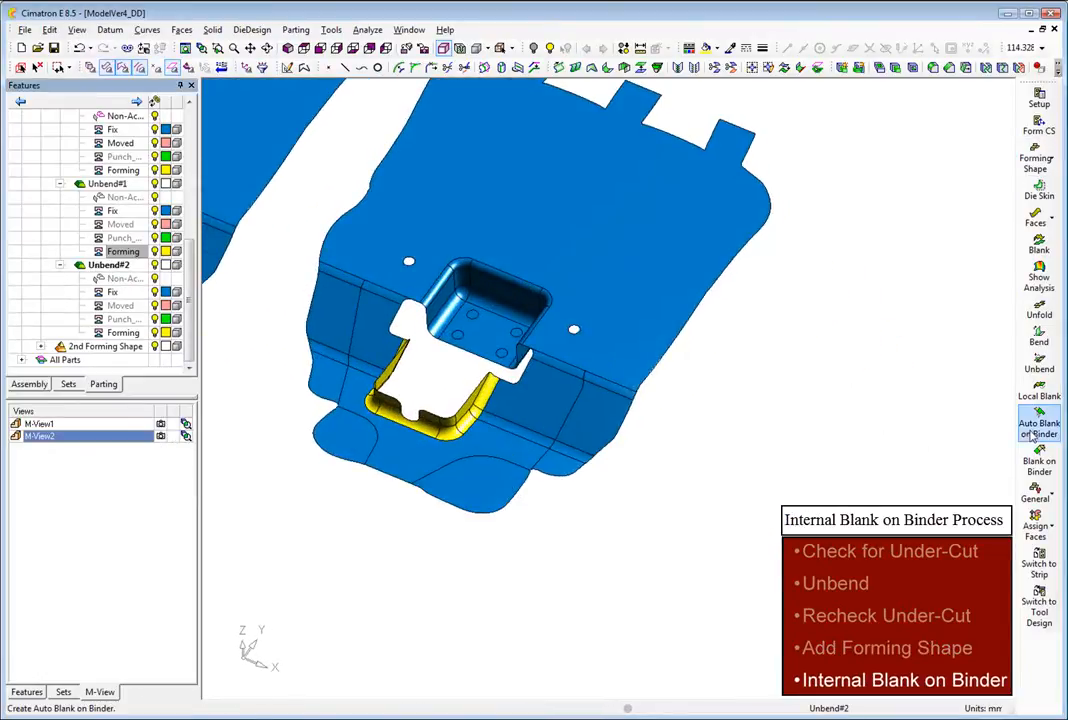
pyautogui.click(1038, 430)
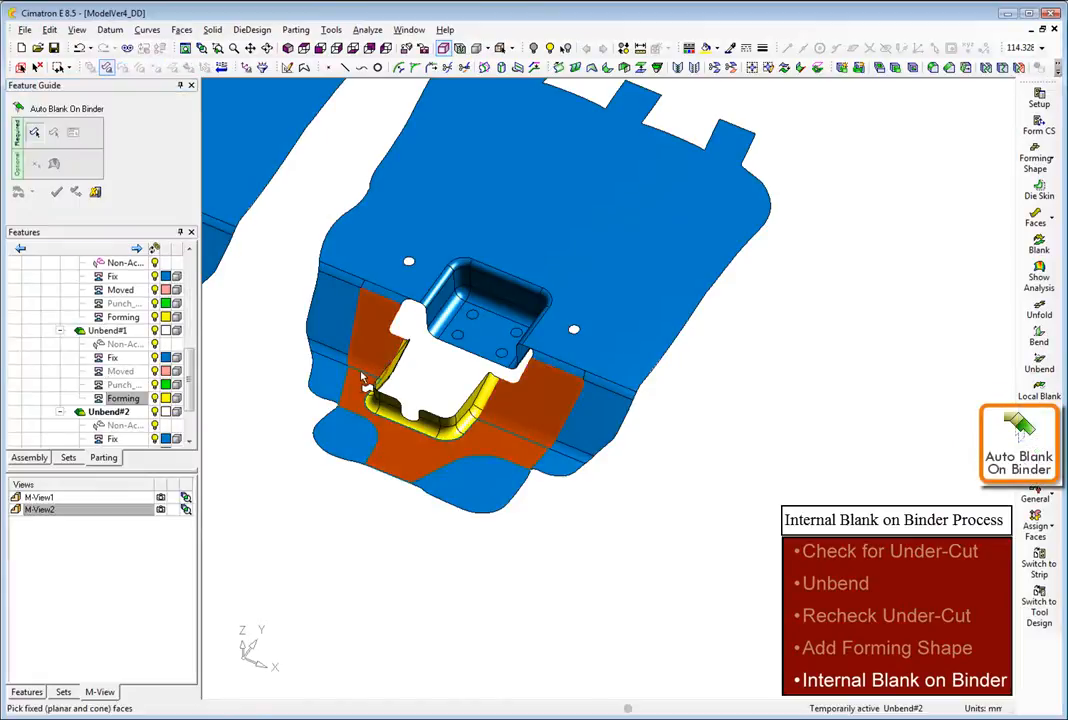
pyautogui.middleClick(362, 375)
pyautogui.middleClick(704, 452)
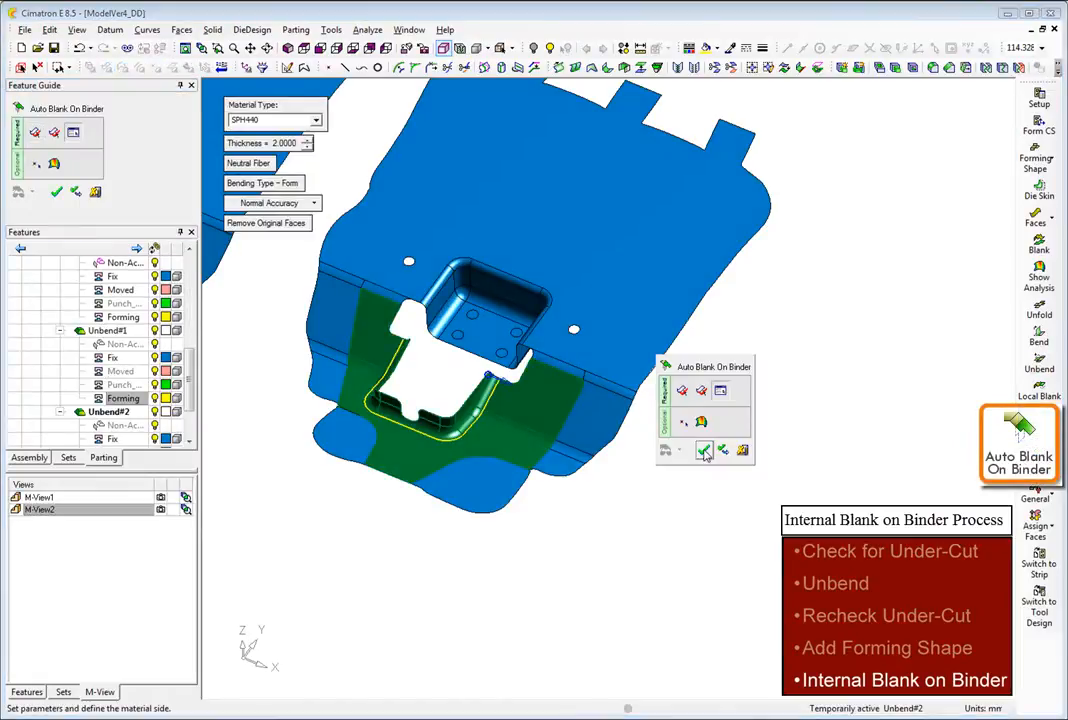
pyautogui.click(704, 452)
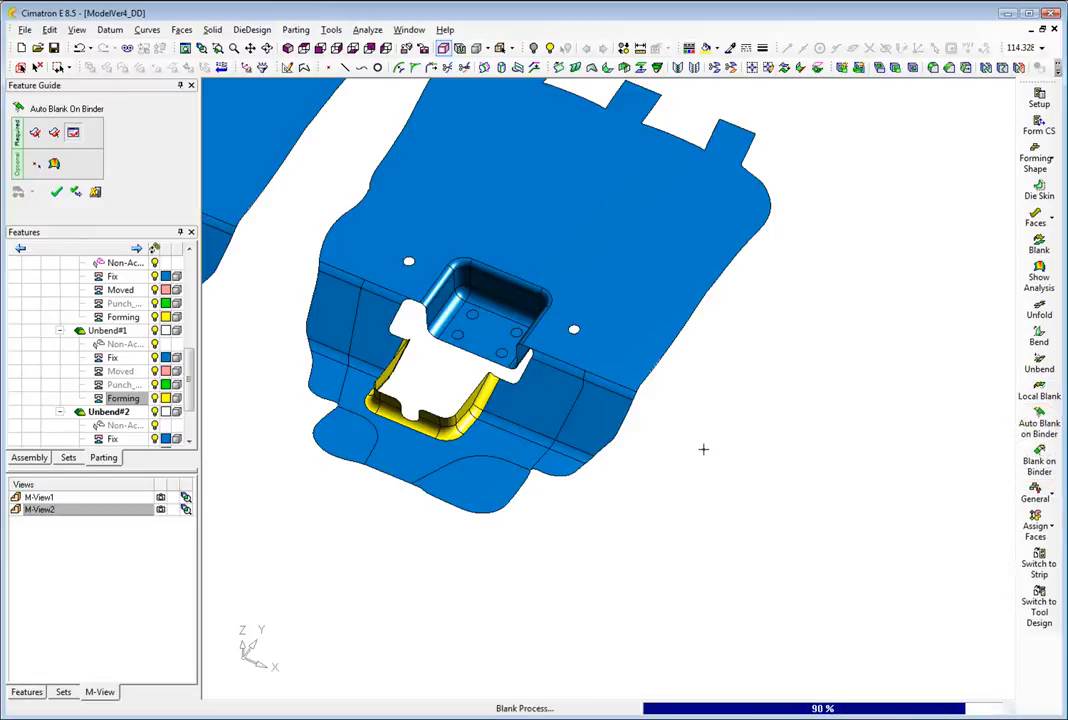
# Attach Unbend#2's upper and lower bend strips to its Forming set and the faces between and below them to its Moved set
pyautogui.click(160, 448)
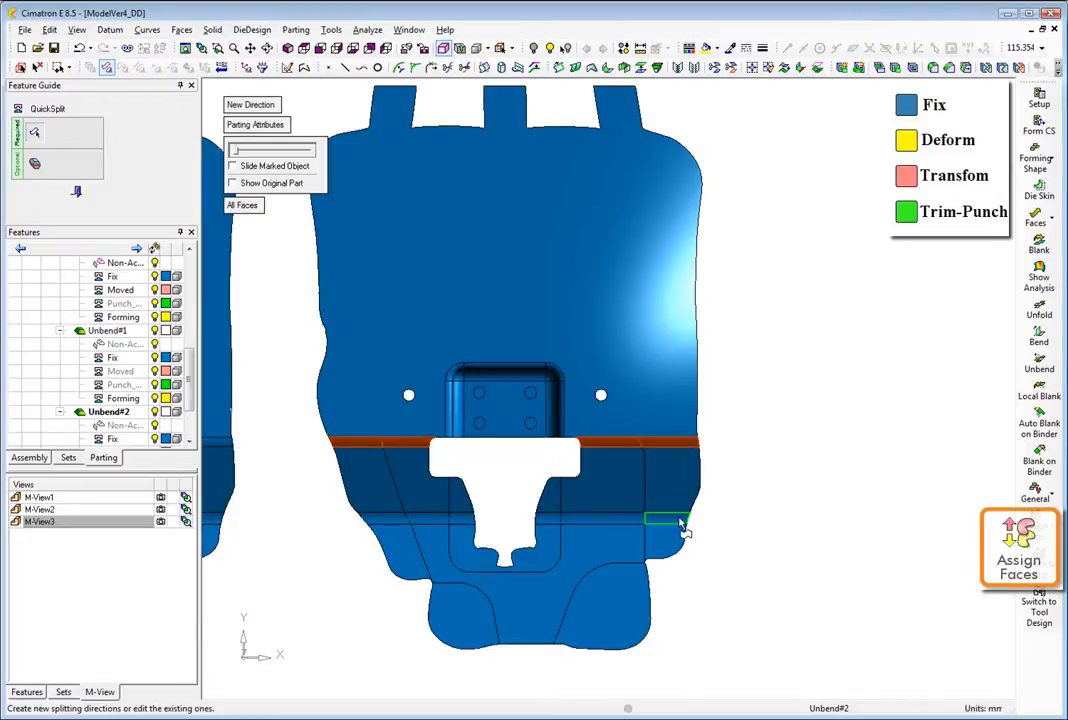
pyautogui.rightClick(130, 412)
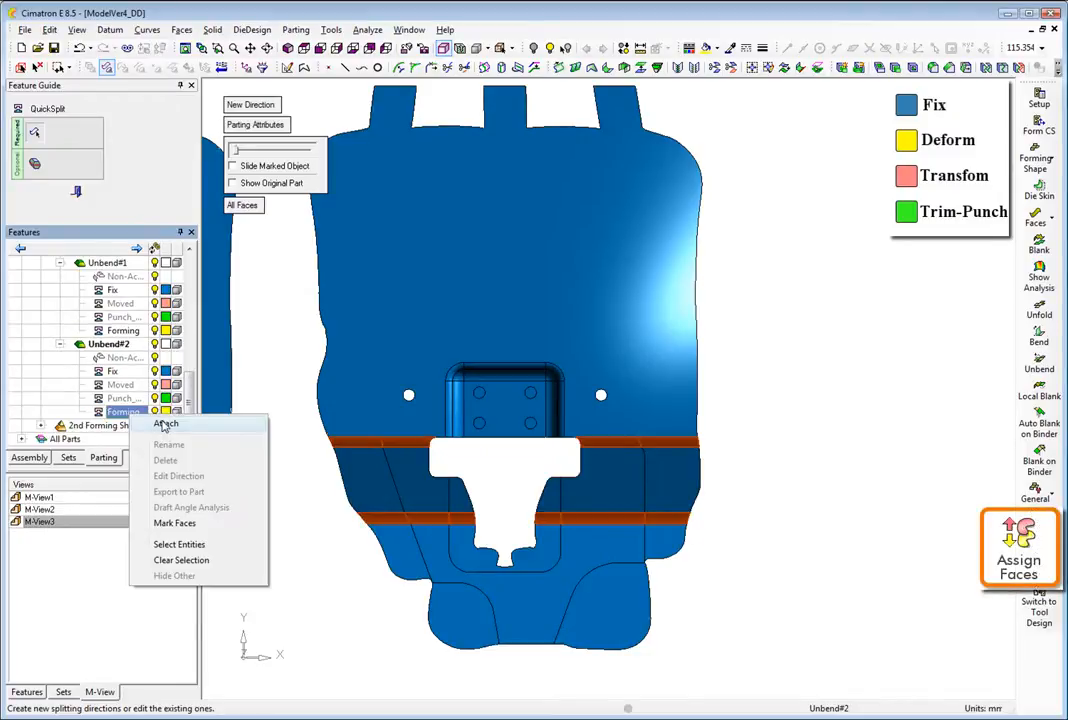
pyautogui.click(165, 424)
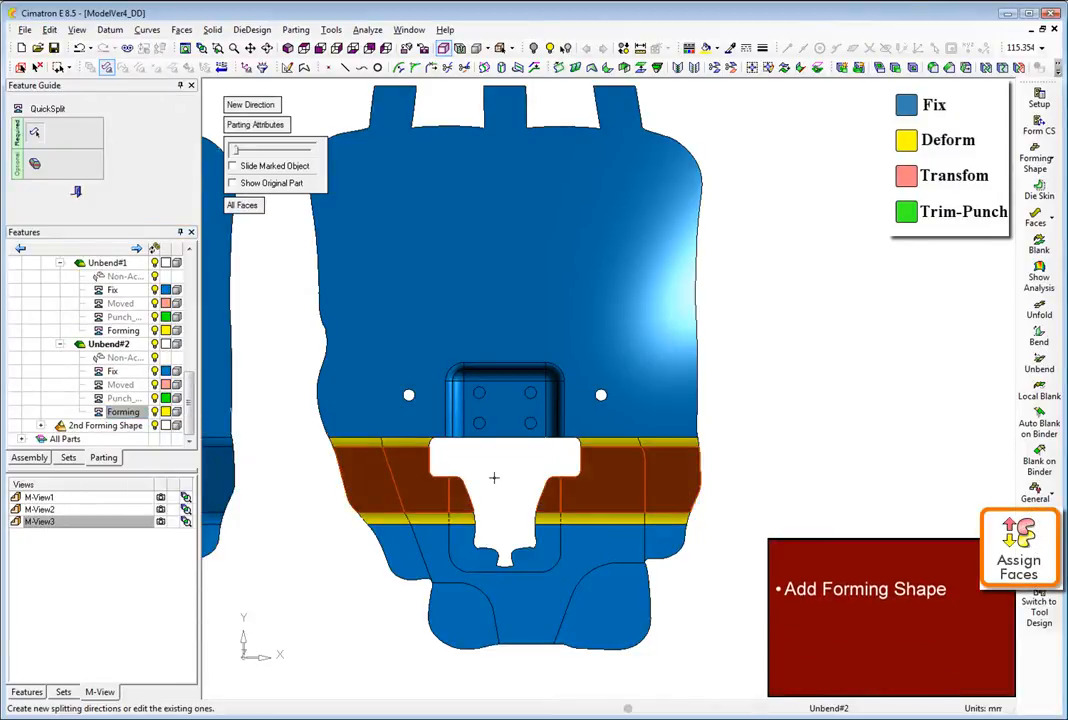
pyautogui.rightClick(125, 385)
pyautogui.click(157, 394)
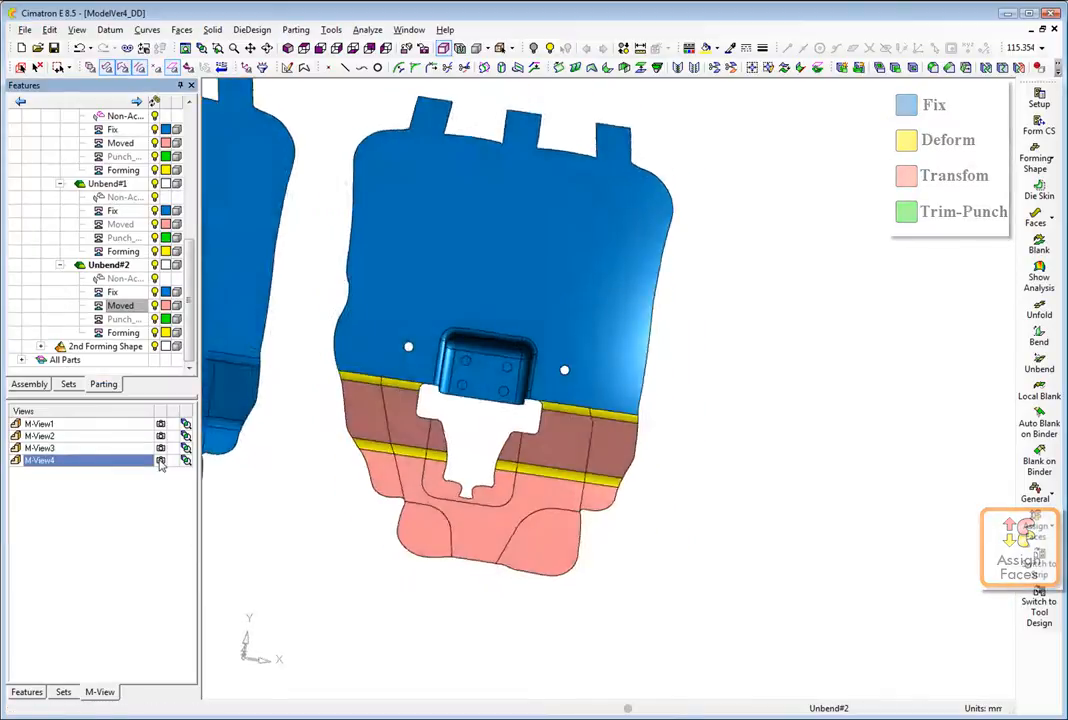
# Unfold the bent flange from the large planar face using Create Faces, including the pocket faces as additional faces to transform
pyautogui.click(160, 462)
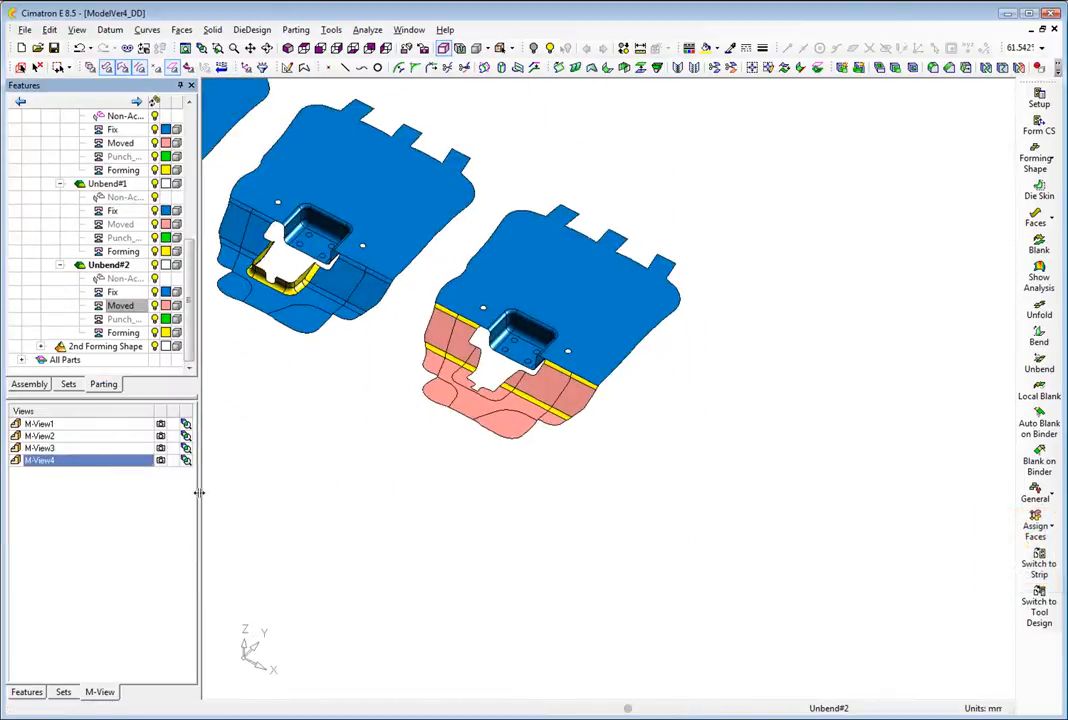
pyautogui.click(1039, 318)
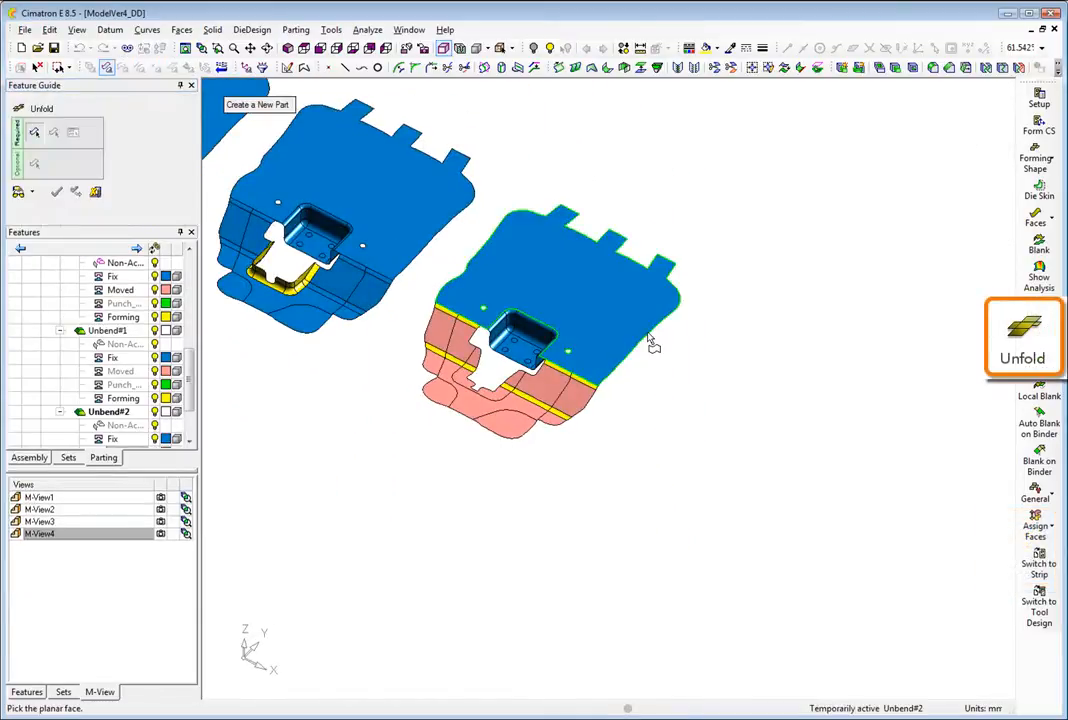
pyautogui.click(651, 343)
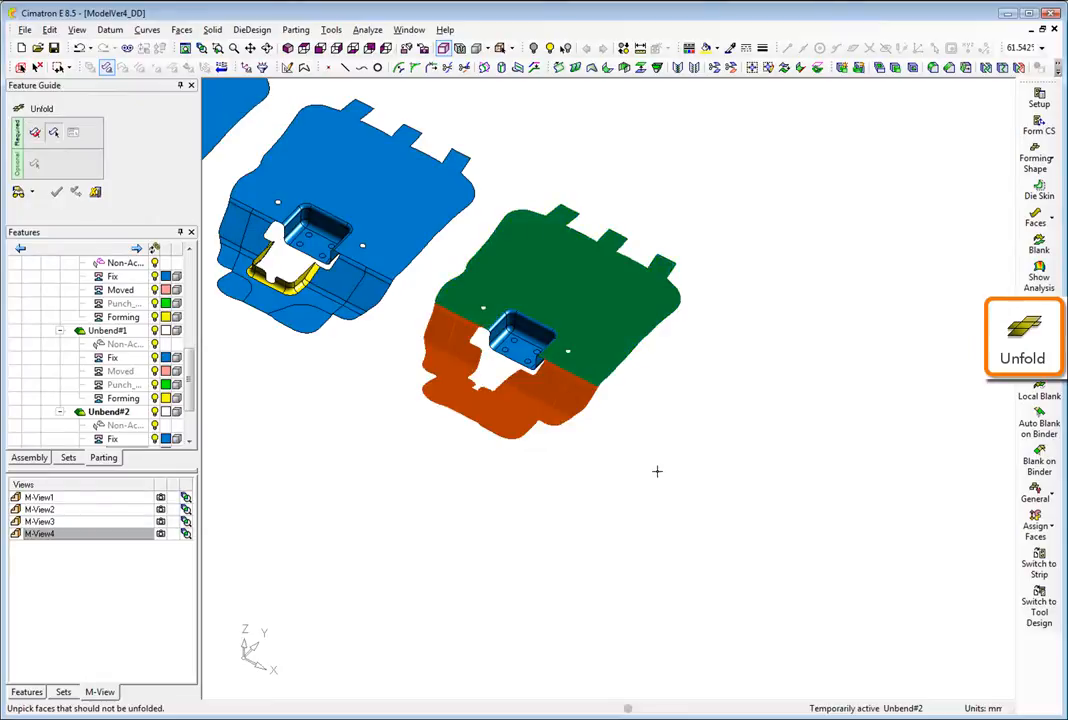
pyautogui.middleClick(657, 471)
pyautogui.moveTo(561, 422)
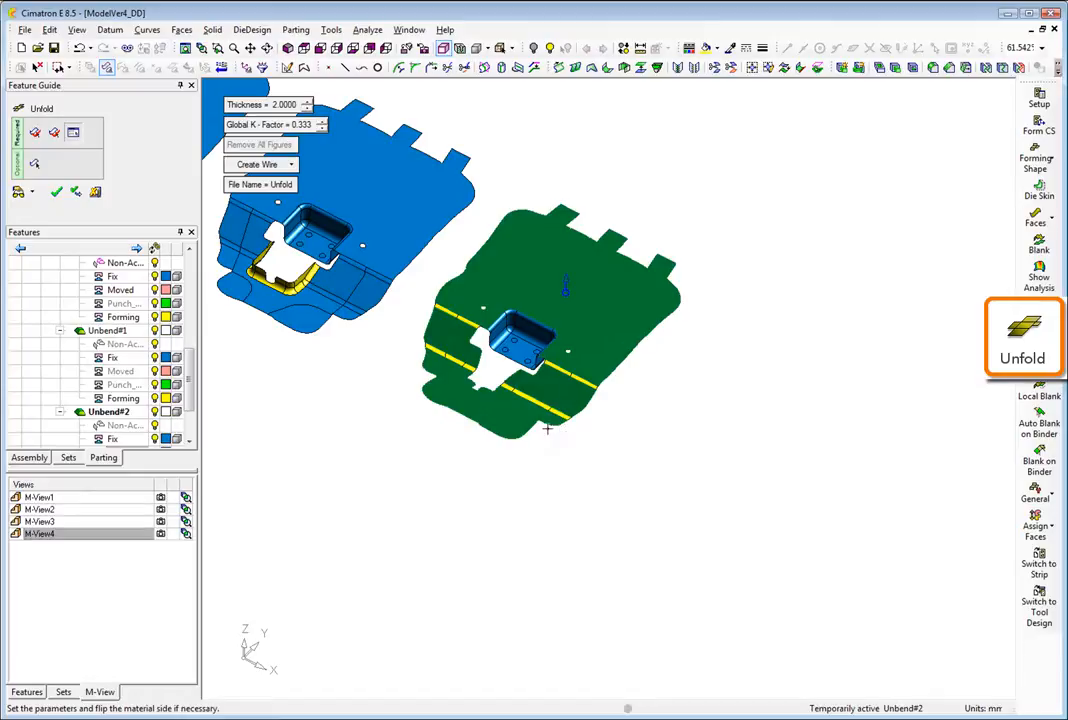
pyautogui.click(291, 165)
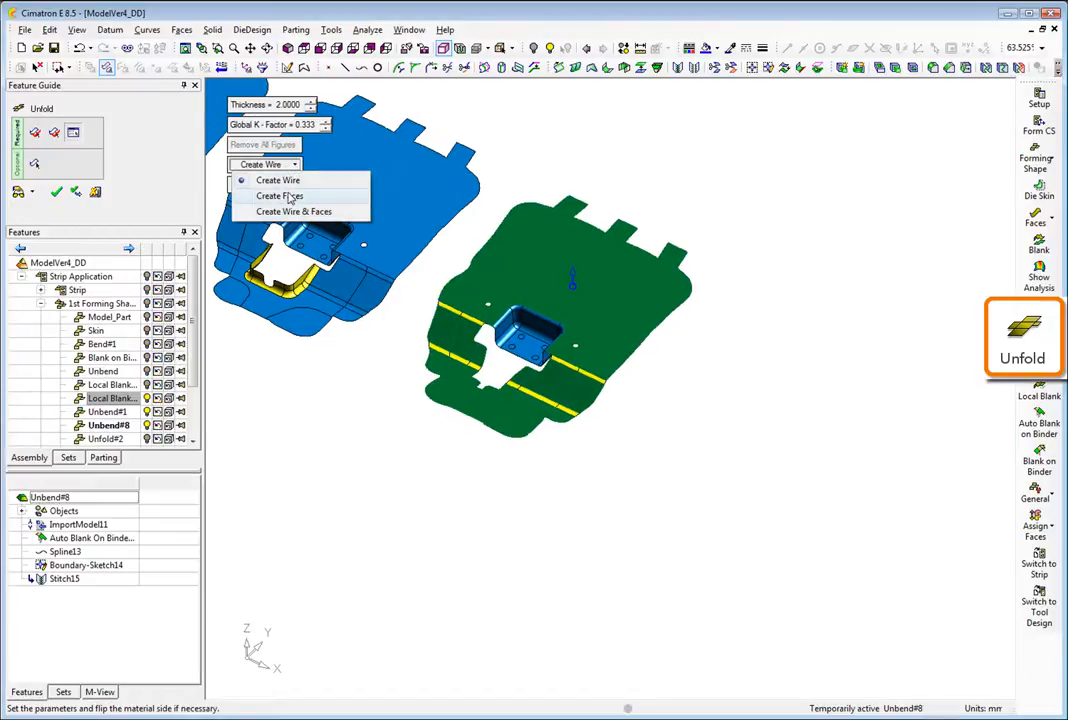
pyautogui.click(290, 197)
pyautogui.click(35, 163)
pyautogui.moveTo(605, 398); pyautogui.dragTo(478, 291)
pyautogui.middleClick(322, 412)
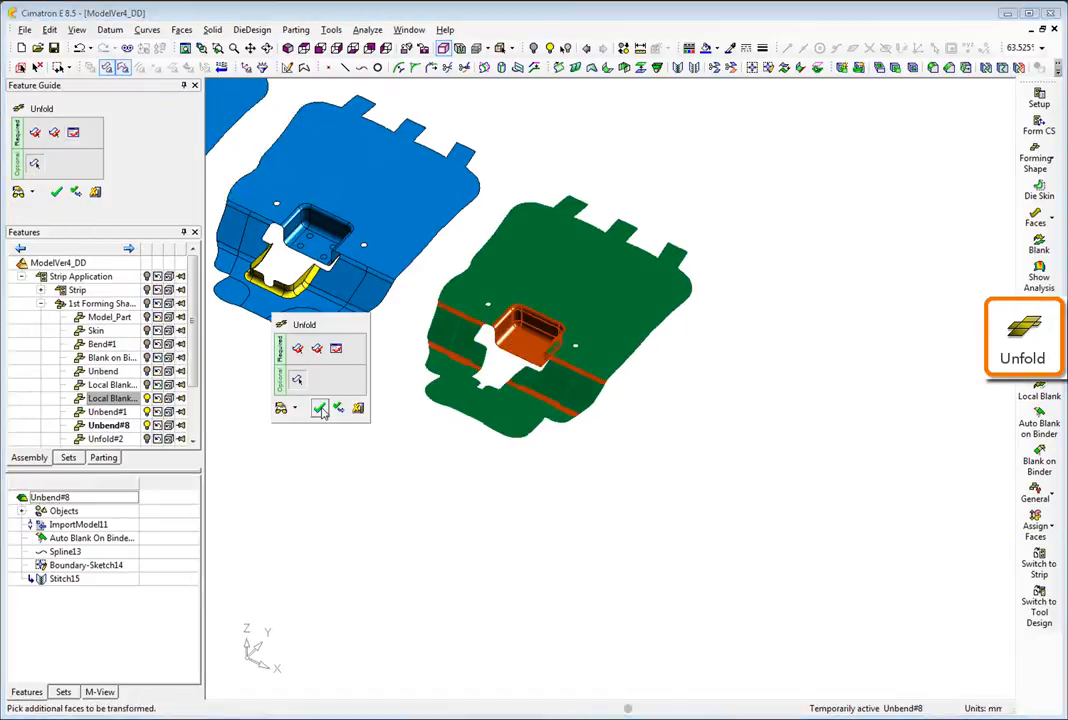
pyautogui.click(320, 408)
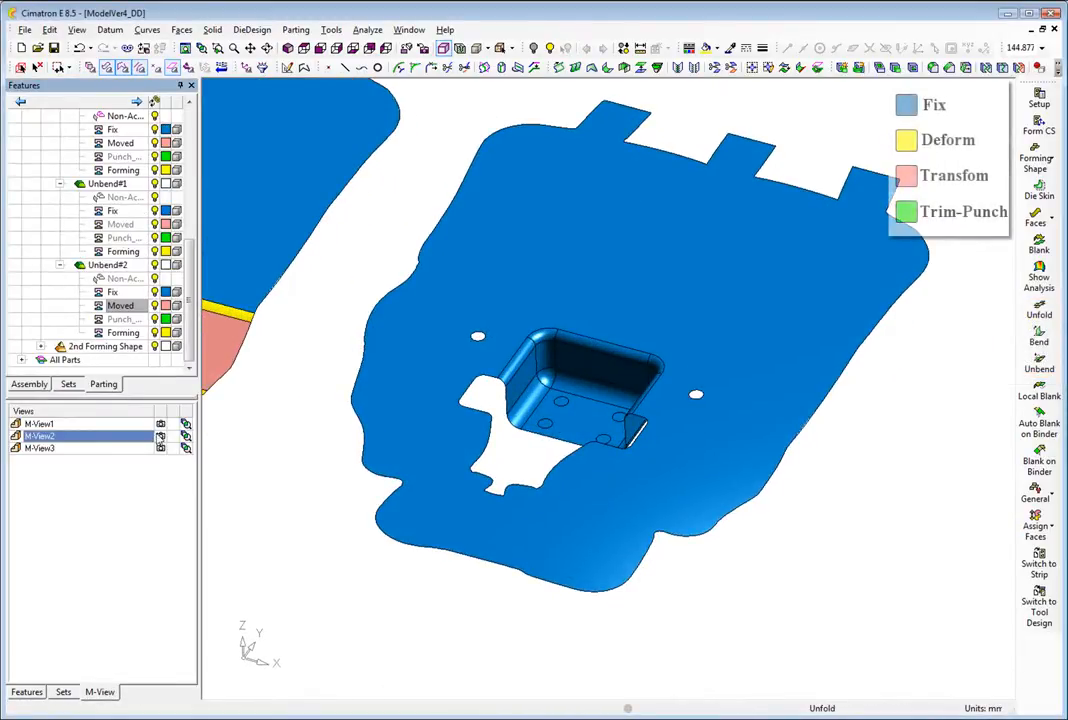
# Attach the deep pocket's faces on the unfolded part to the Forming set
pyautogui.click(1030, 527)
pyautogui.moveTo(470, 289); pyautogui.dragTo(681, 463)
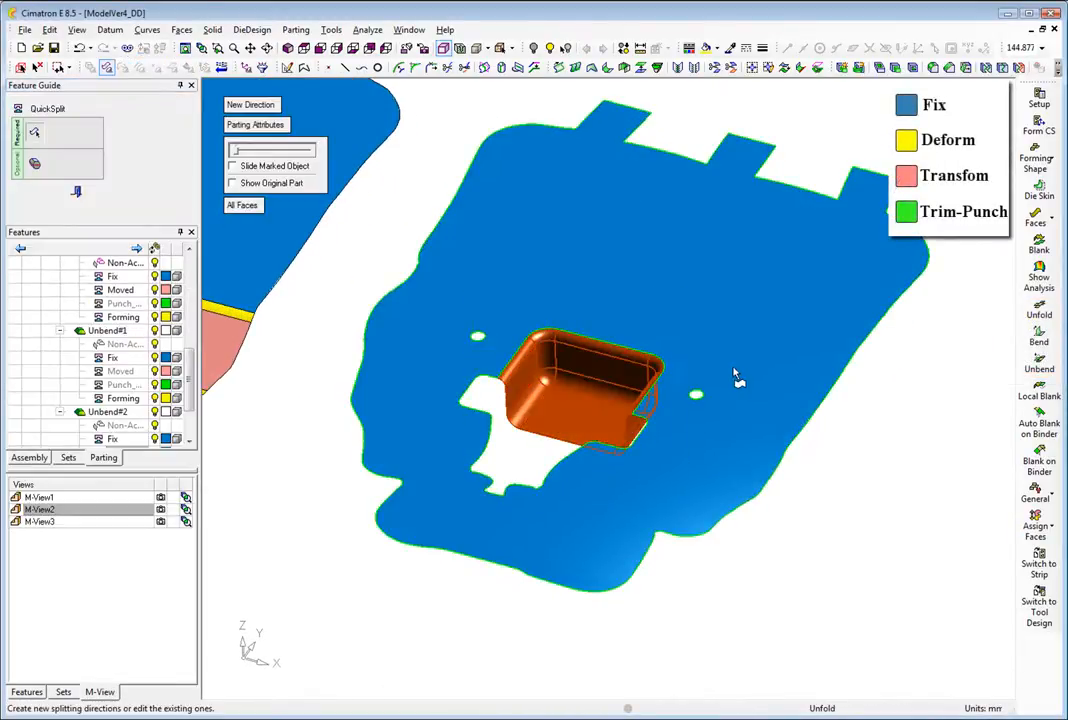
pyautogui.rightClick(117, 412)
# Add a forming shape named Deep Draw for the intermediate strike of the pocket
pyautogui.click(161, 448)
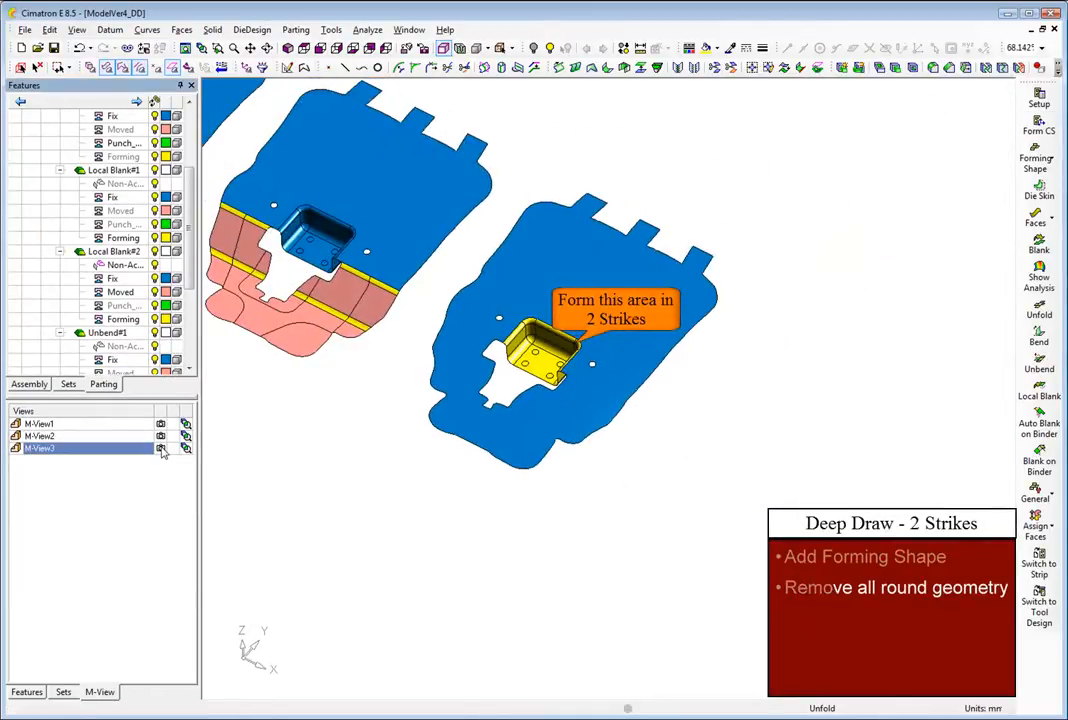
pyautogui.click(1034, 158)
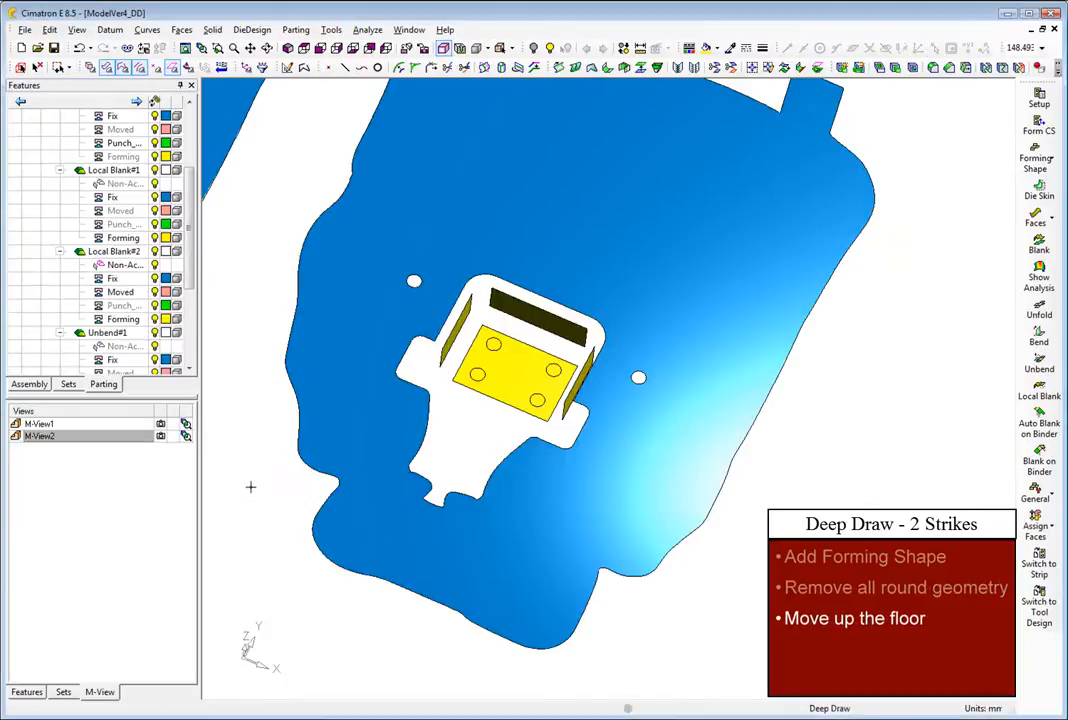
# Move the pocket's floor face upward along Z with a linear XYZ Delta move
pyautogui.click(48, 30)
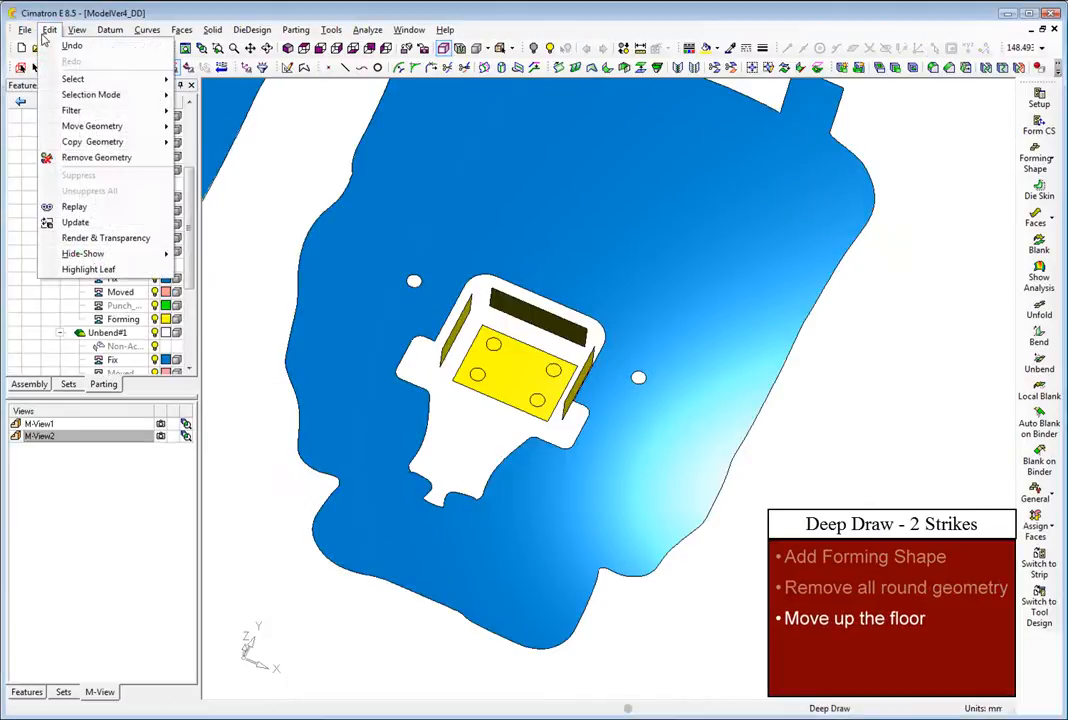
pyautogui.moveTo(75, 125)
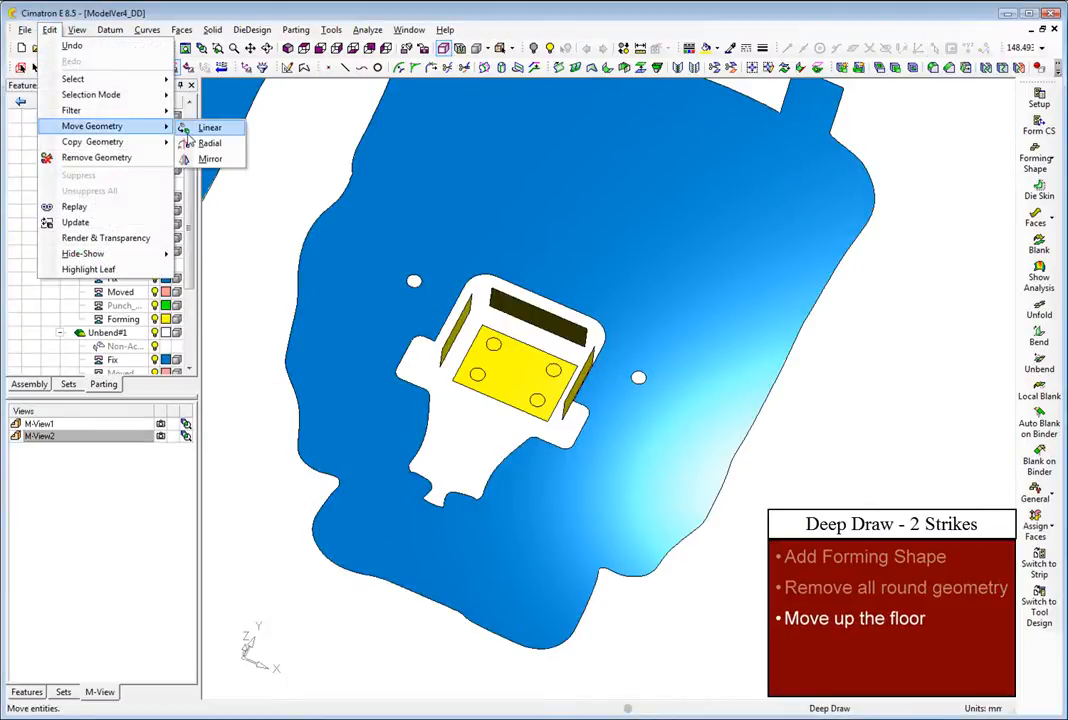
pyautogui.click(188, 134)
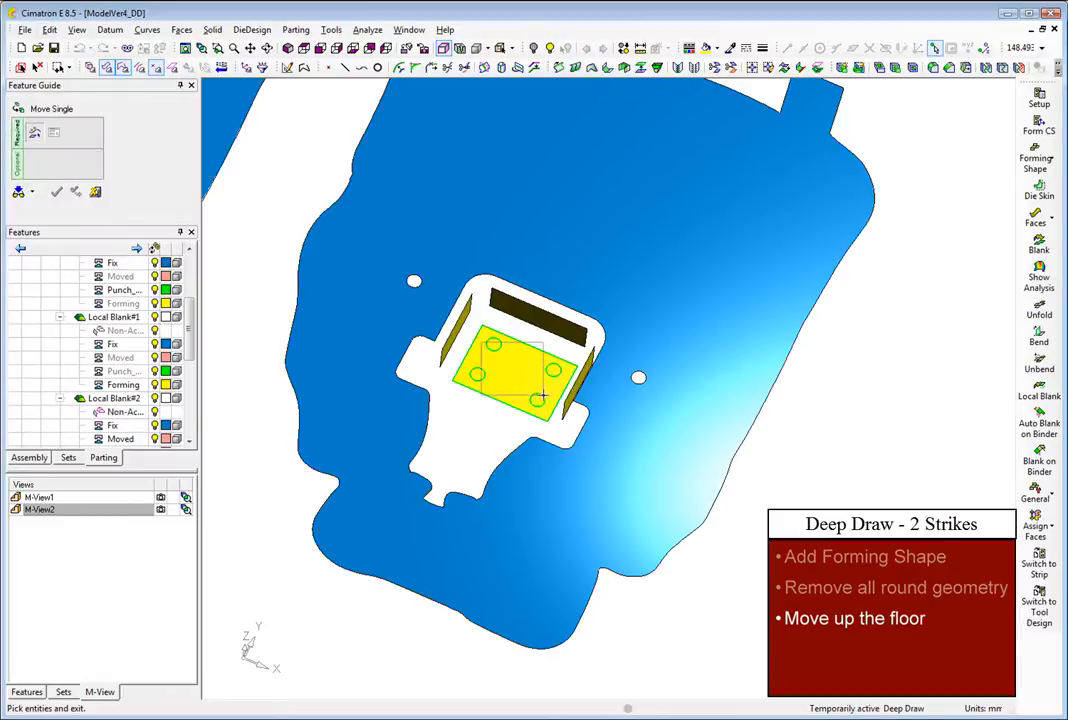
pyautogui.click(512, 396)
pyautogui.middleClick(507, 400)
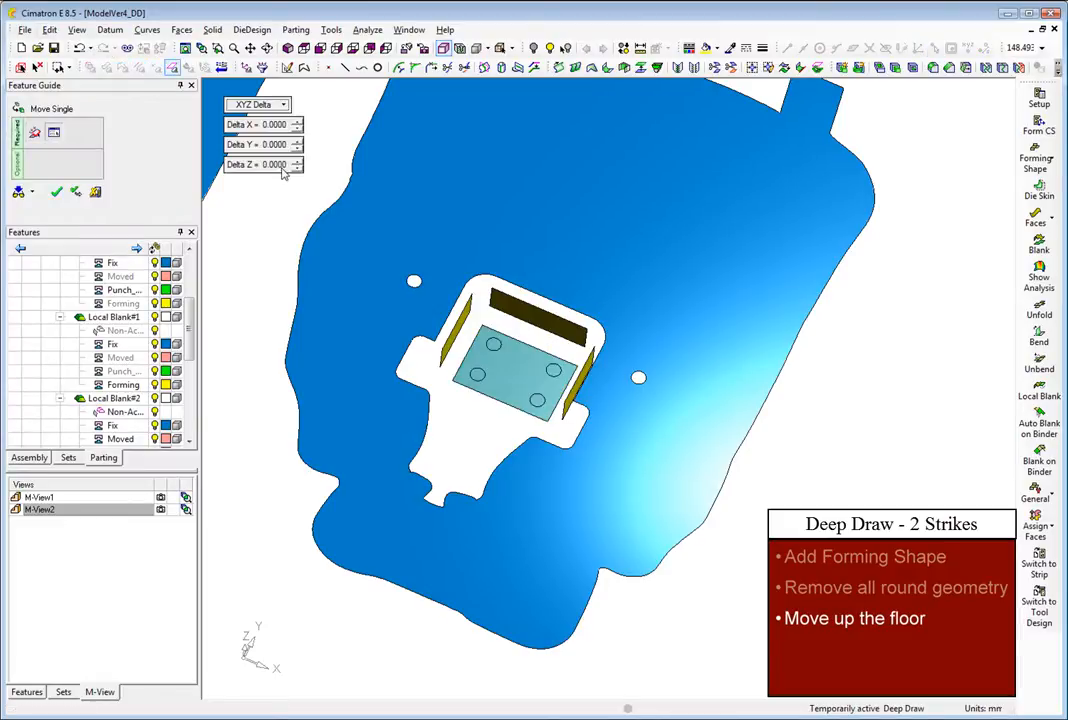
pyautogui.click(279, 166)
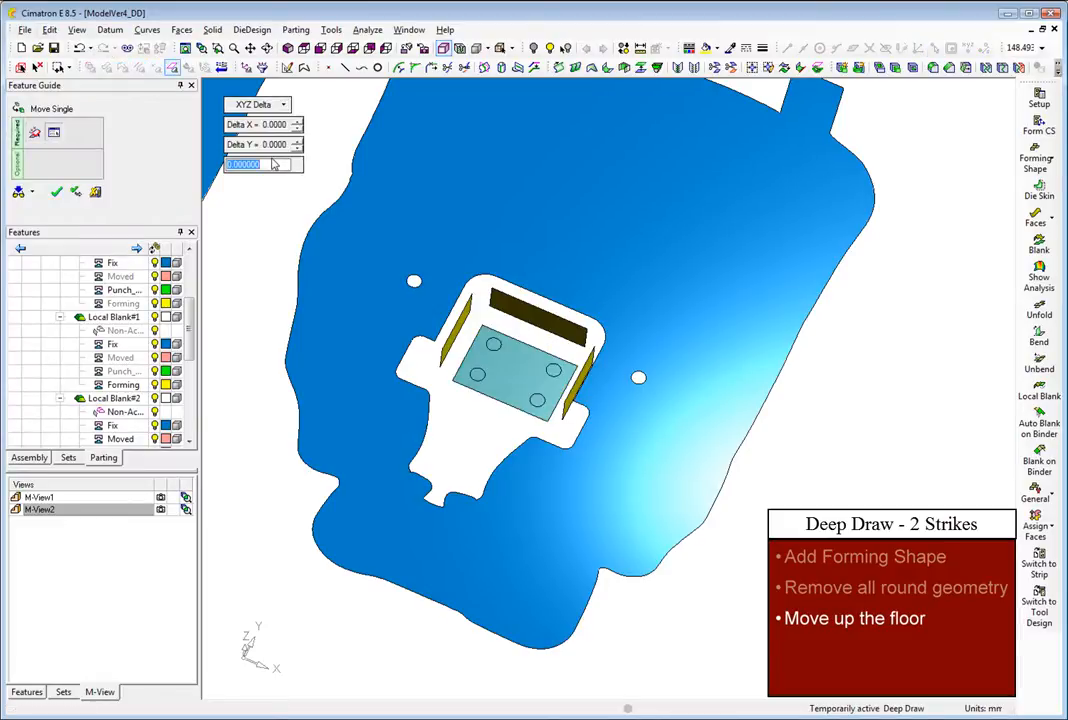
pyautogui.press('Return')
pyautogui.middleClick(254, 240)
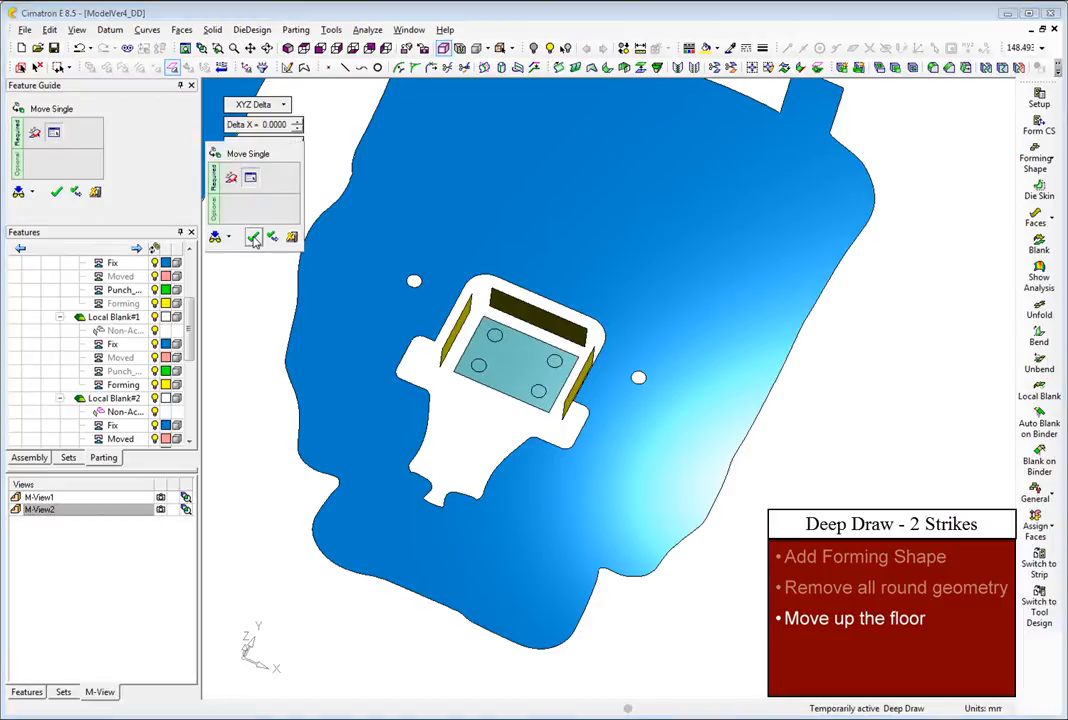
pyautogui.click(254, 240)
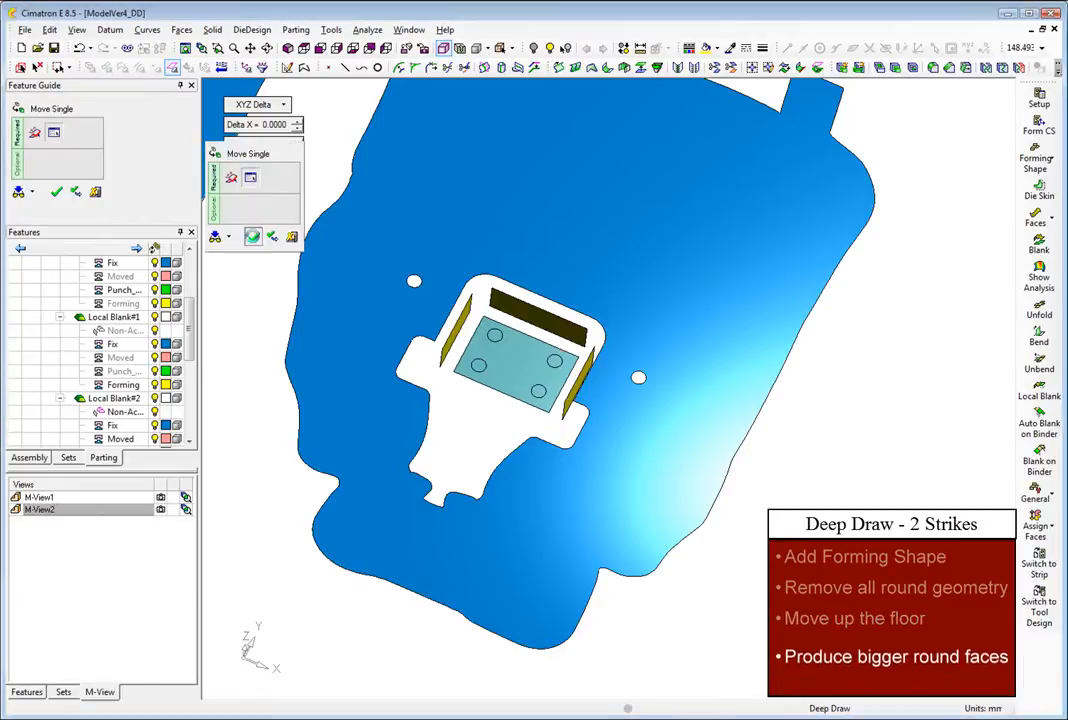
# Fillet the corner between the pocket's left side wall and back wall with a constant 7.5 mm radius and trimming
pyautogui.click(182, 30)
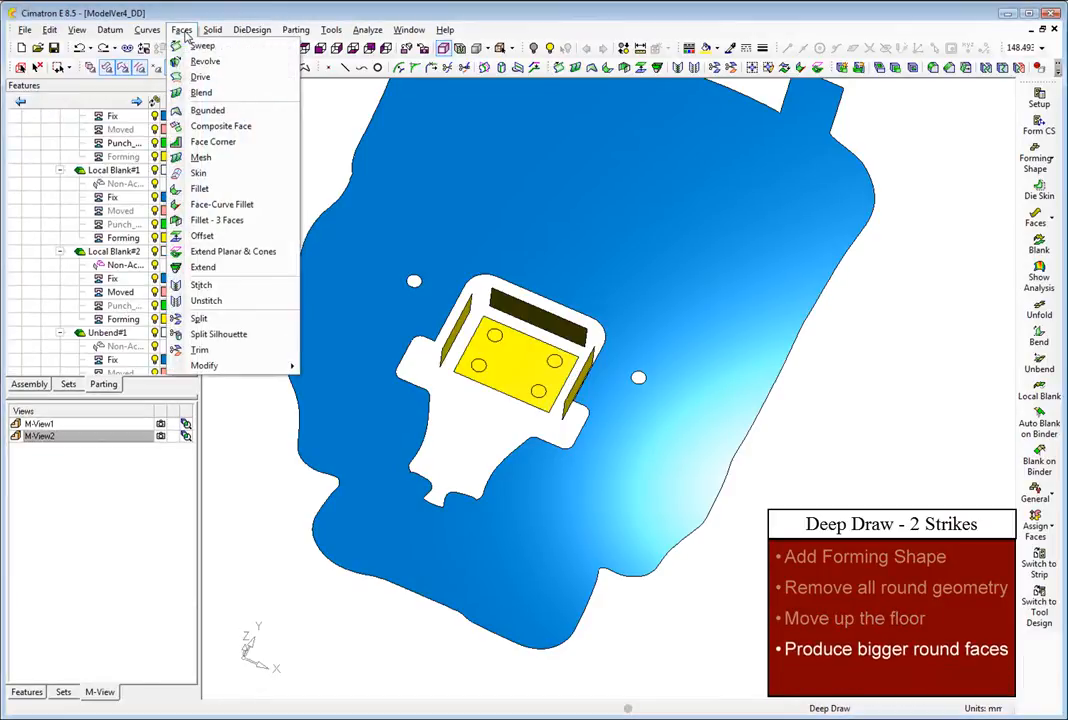
pyautogui.click(200, 188)
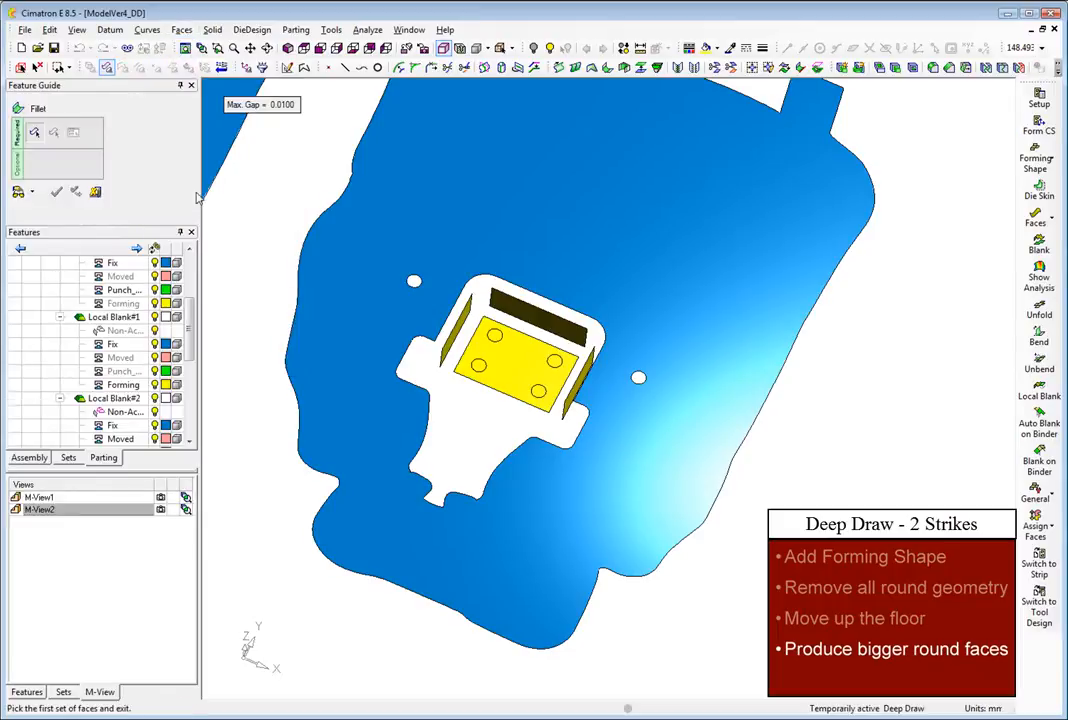
pyautogui.click(467, 337)
pyautogui.middleClick(467, 337)
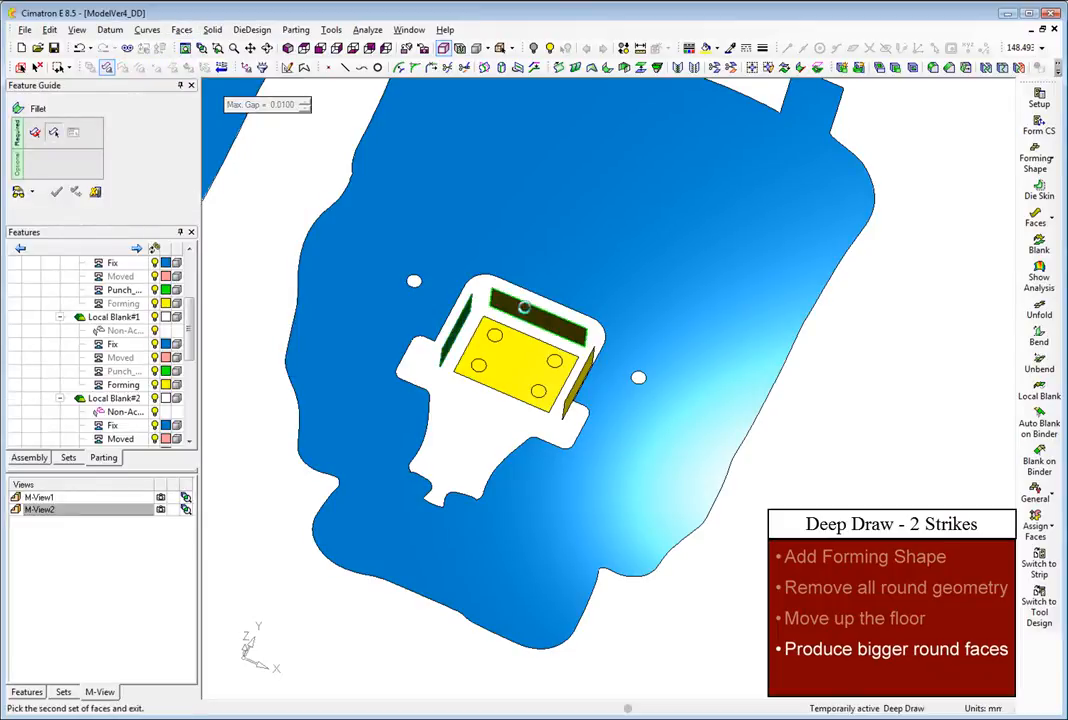
pyautogui.click(529, 315)
pyautogui.middleClick(524, 309)
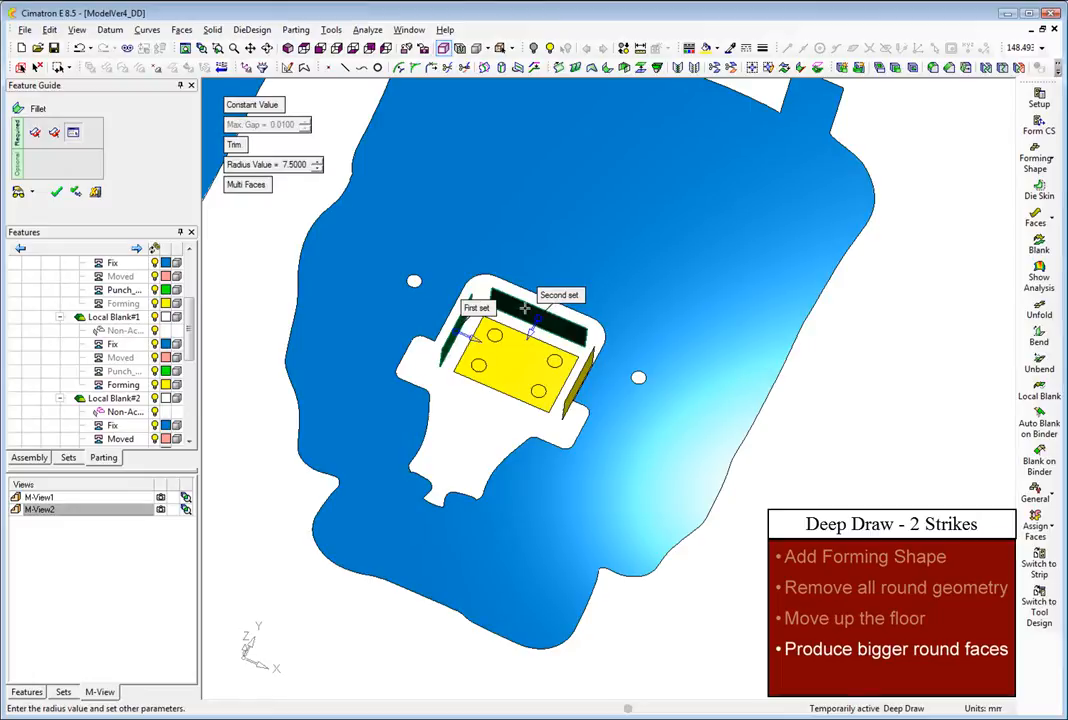
pyautogui.rightClick(524, 309)
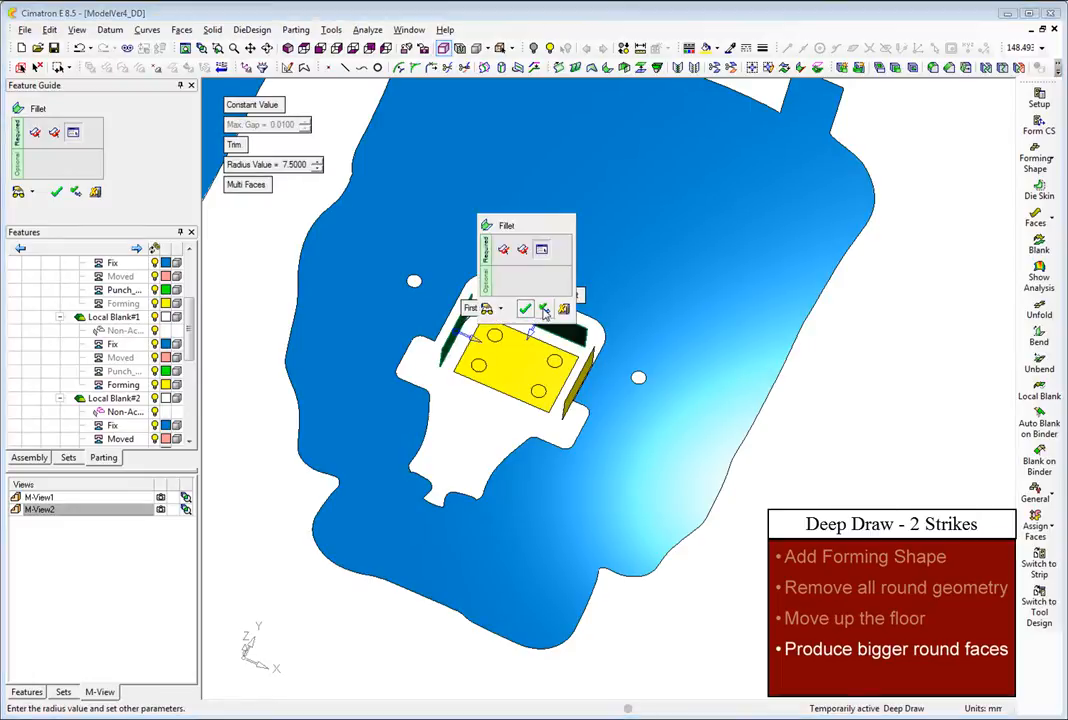
pyautogui.click(544, 310)
# Fillet the corner between the pocket's back wall and right side wall with a constant 7.5 mm radius and trimming
pyautogui.click(540, 328)
pyautogui.middleClick(540, 328)
pyautogui.click(588, 388)
pyautogui.middleClick(588, 388)
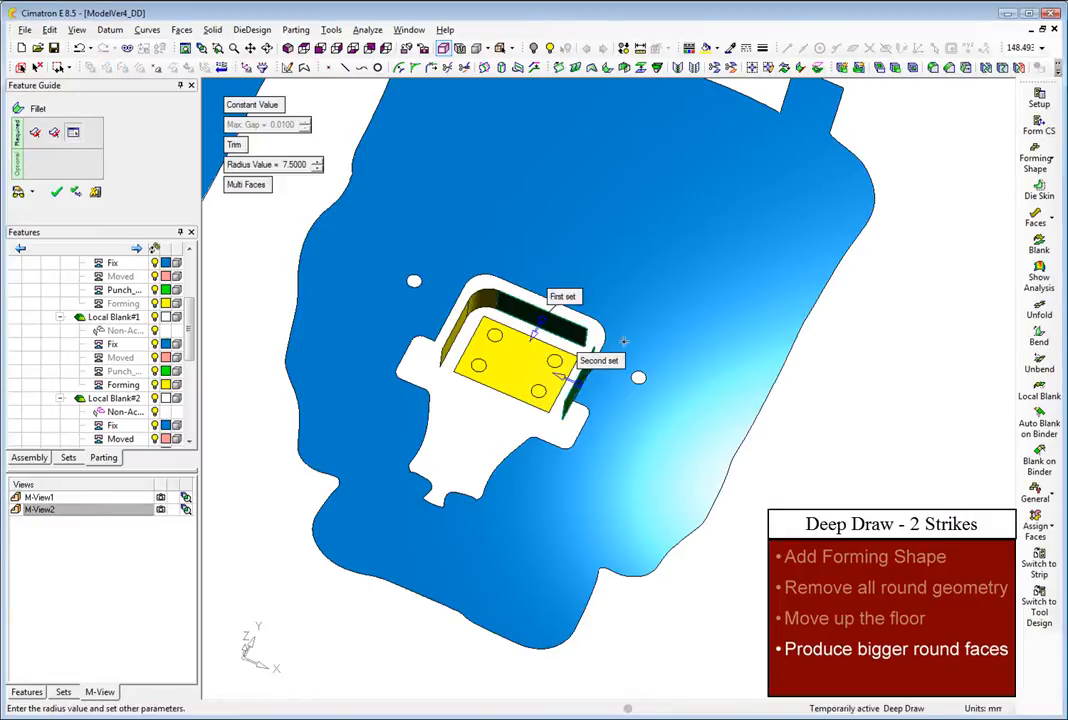
pyautogui.rightClick(626, 338)
pyautogui.click(644, 334)
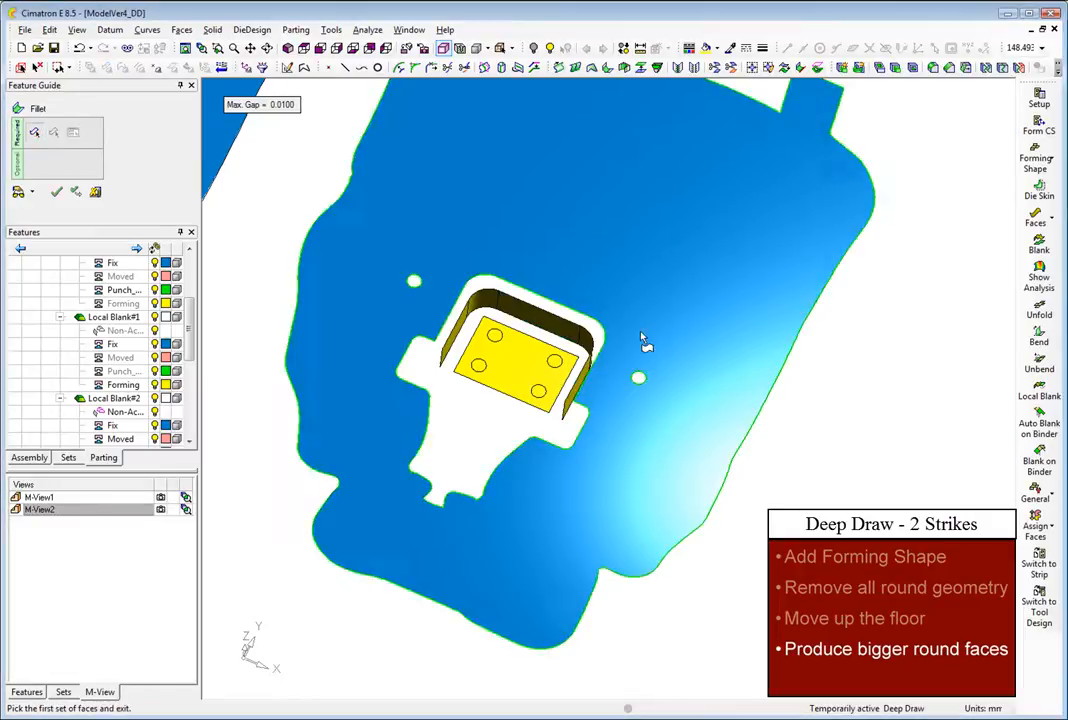
# Fillet the pocket's connected walls to its raised floor face
pyautogui.click(540, 322)
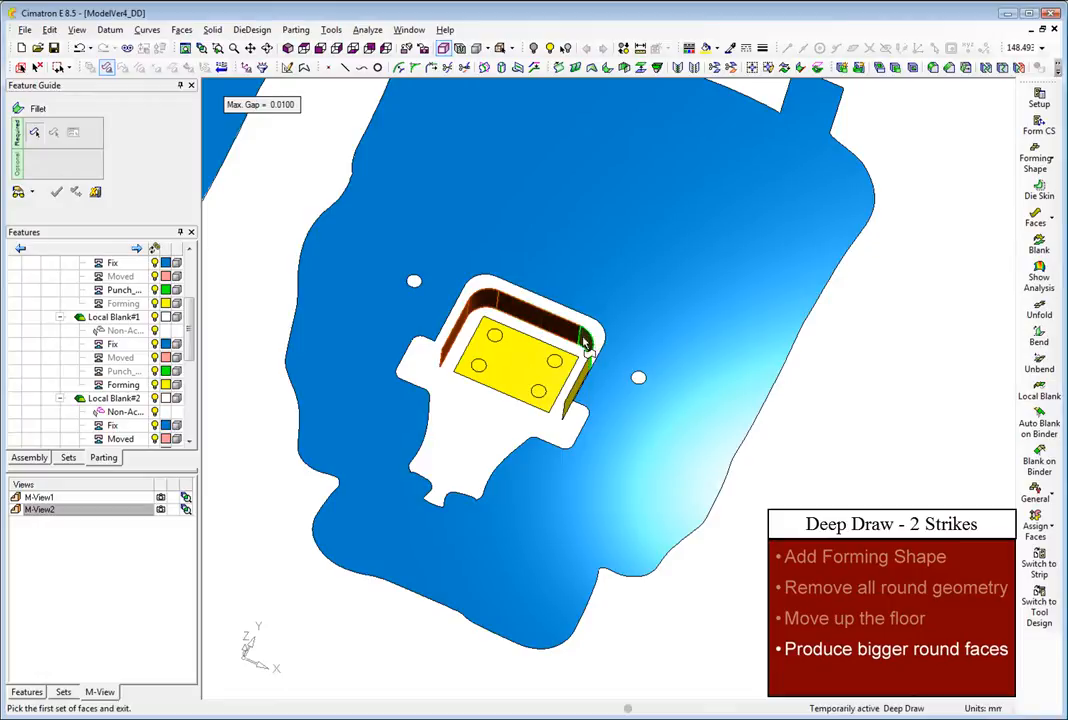
pyautogui.middleClick(522, 404)
pyautogui.middleClick(478, 423)
pyautogui.rightClick(268, 249)
pyautogui.click(281, 250)
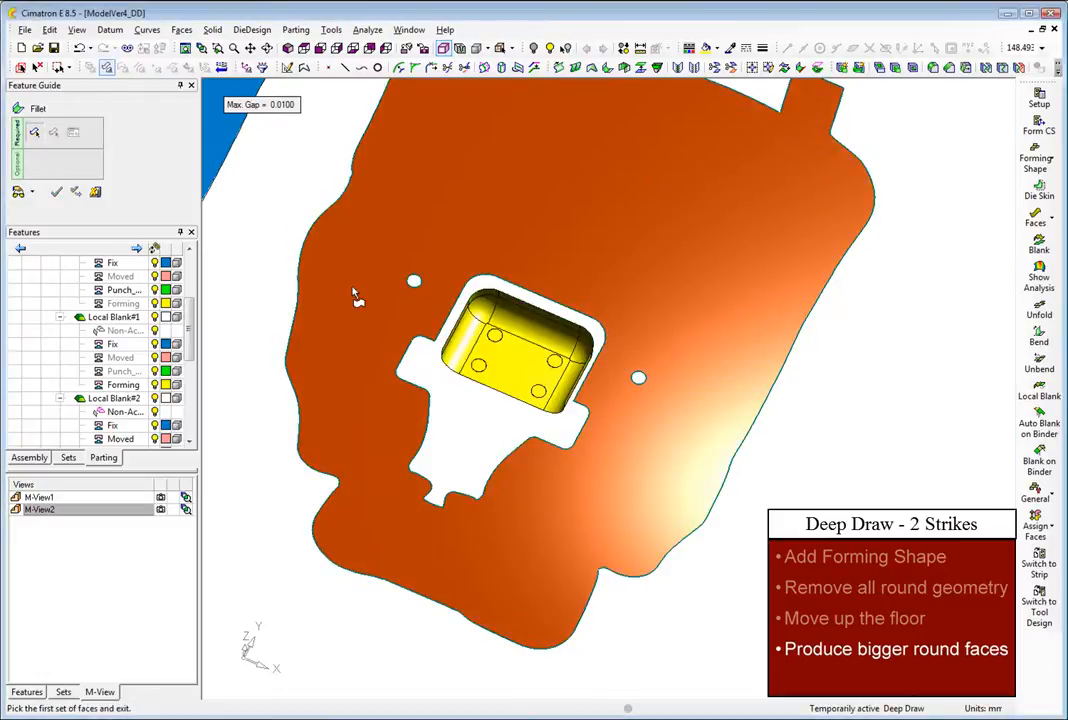
# Fillet the flat outer face to the pocket's walls with a constant 7 mm radius and trimming
pyautogui.click(353, 292)
pyautogui.click(465, 333)
pyautogui.middleClick(600, 420)
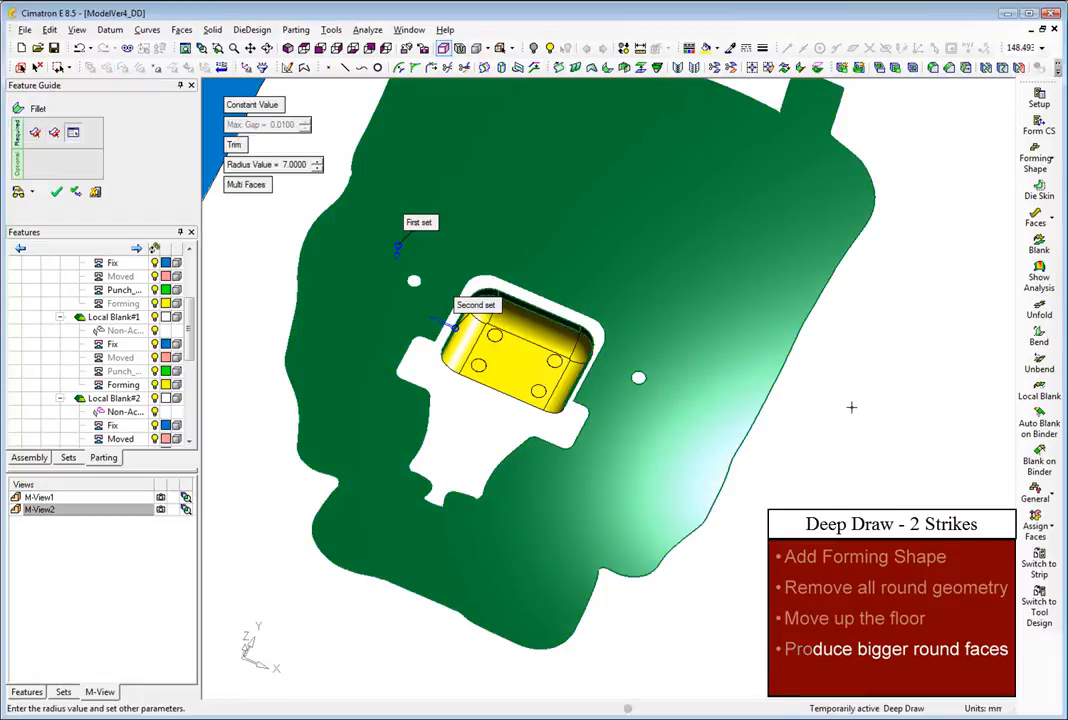
pyautogui.rightClick(851, 345)
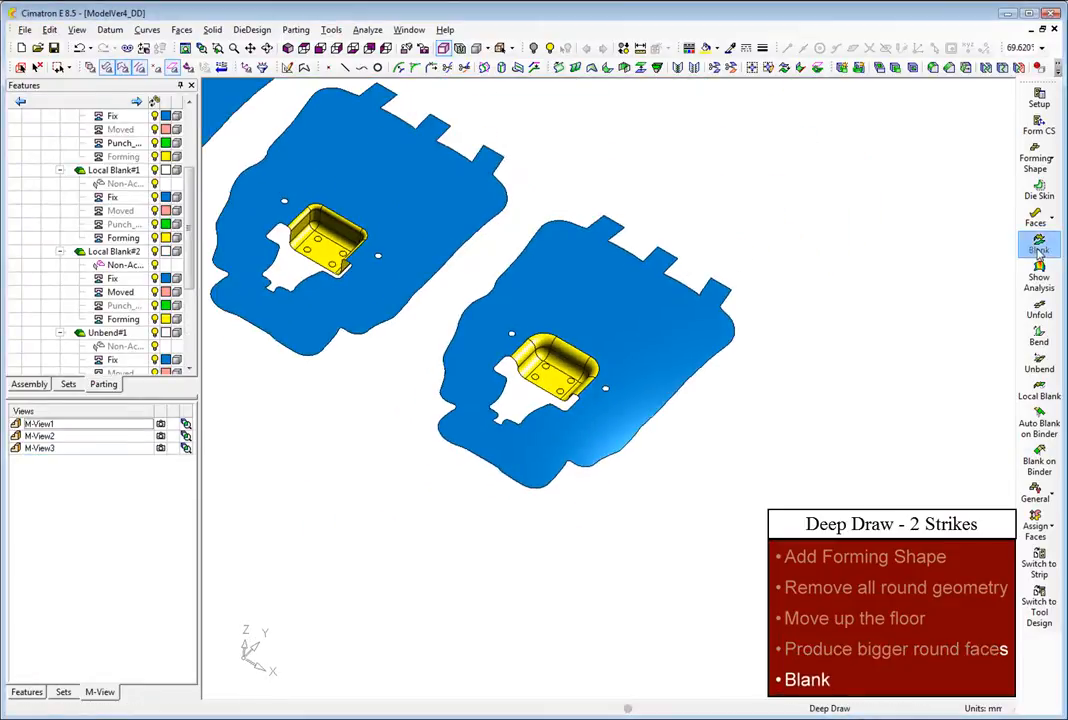
# Create a blank from the deep draw shape as a new part, fixing the two round holes and carrier tab edges in X & Y
pyautogui.click(1039, 248)
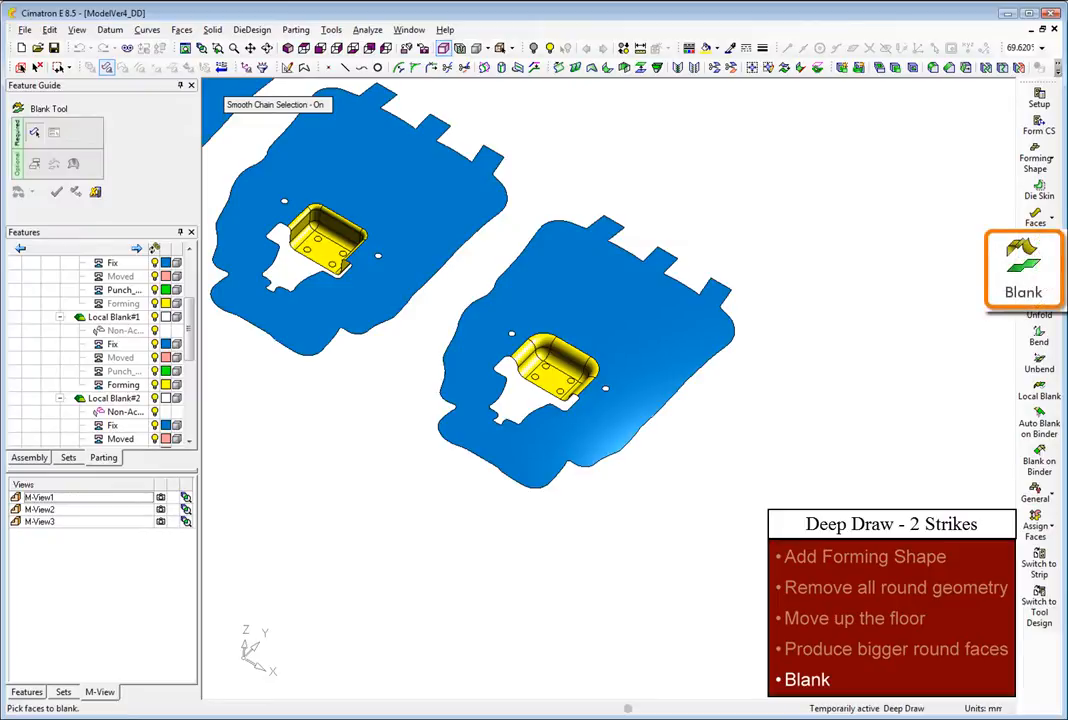
pyautogui.click(627, 373)
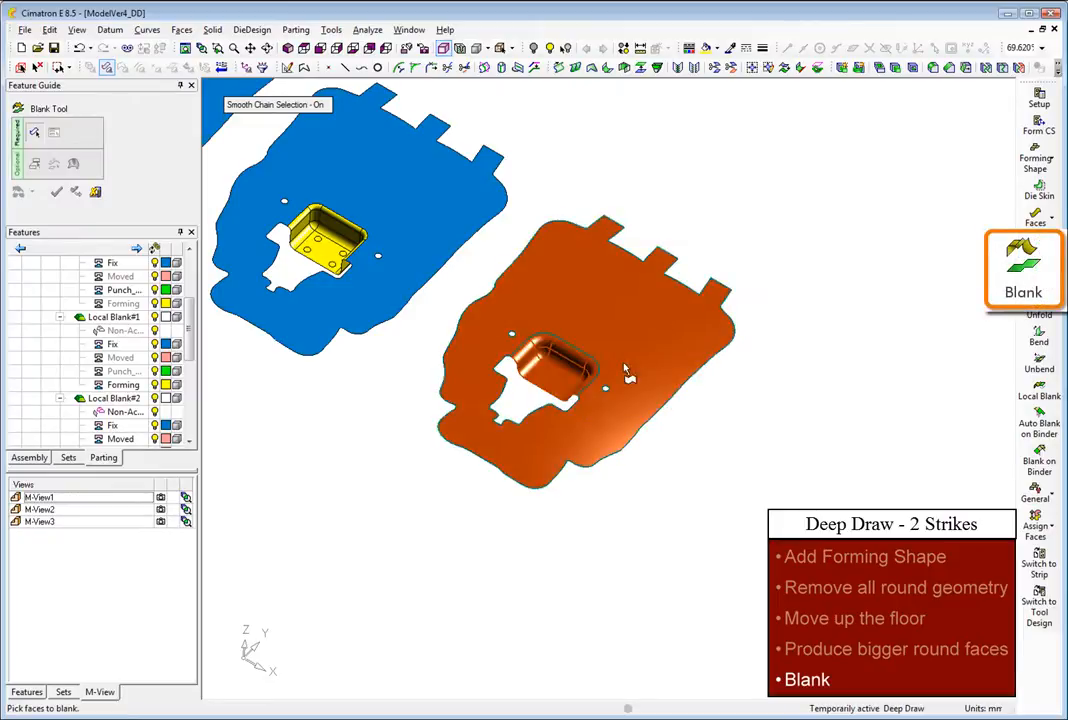
pyautogui.middleClick(747, 438)
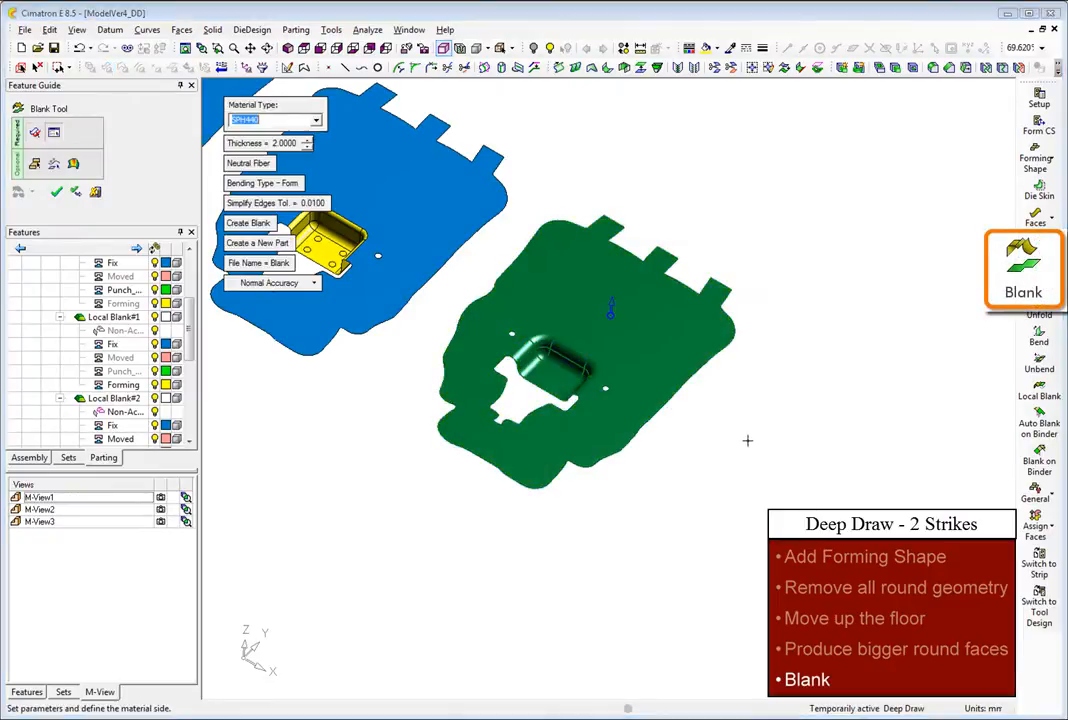
pyautogui.middleClick(509, 333)
pyautogui.click(511, 334)
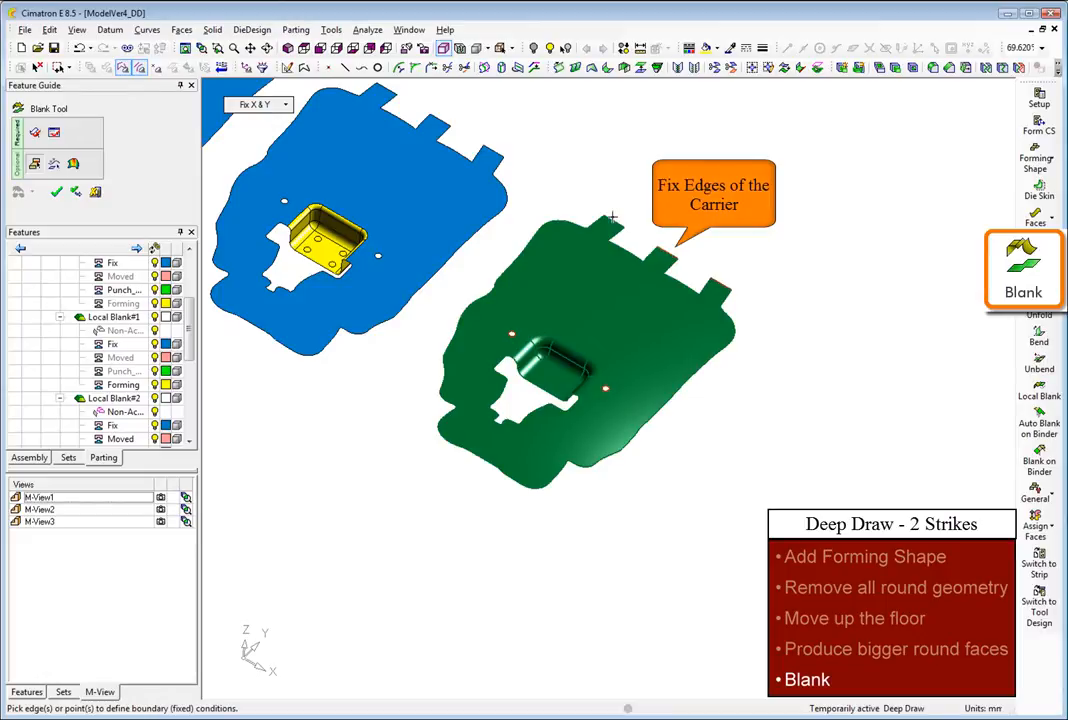
pyautogui.rightClick(765, 230)
pyautogui.click(765, 230)
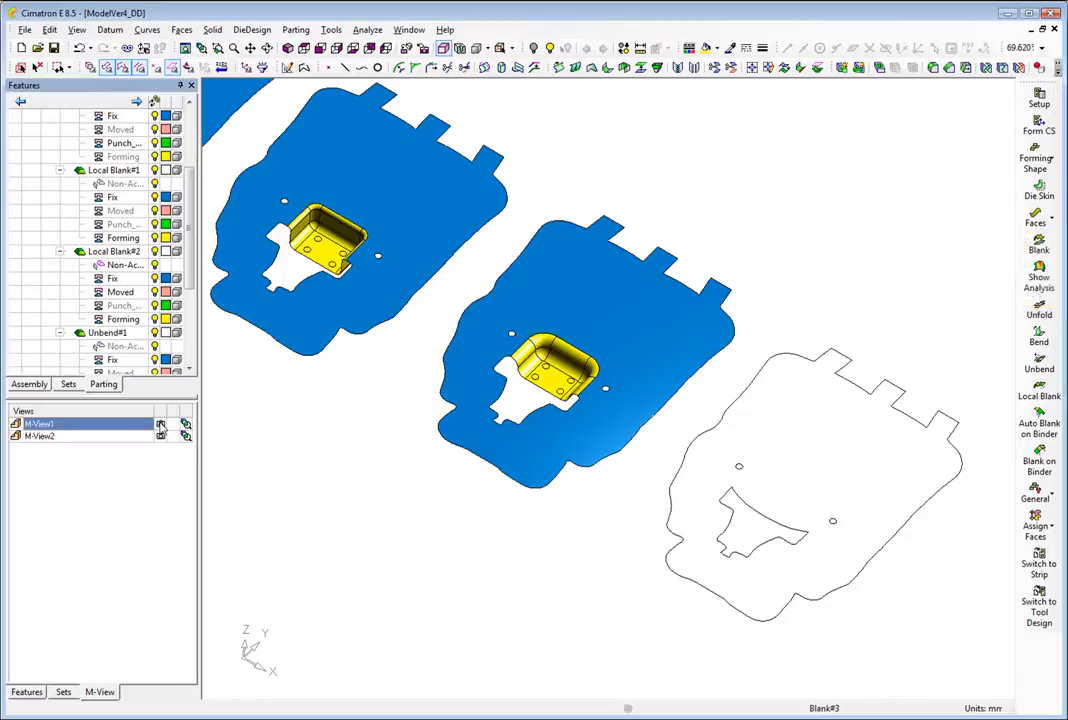
# Add a regular copy of the bend forming shape at 200 mm progression, placing it between the skin and bend stages
pyautogui.click(161, 439)
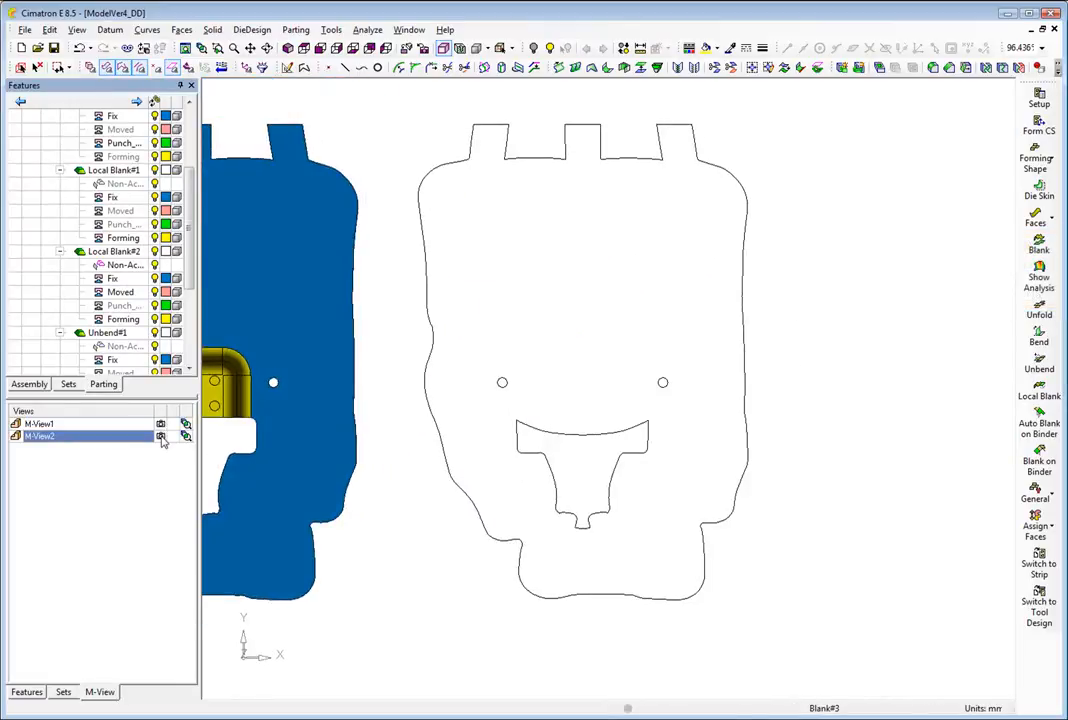
pyautogui.click(184, 48)
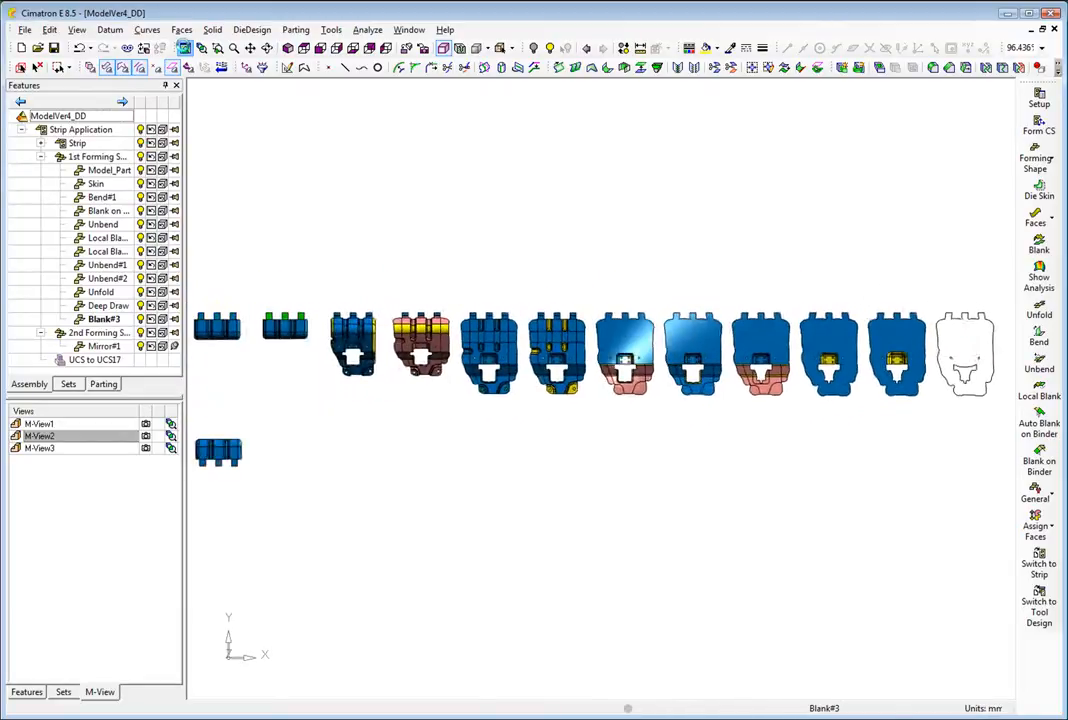
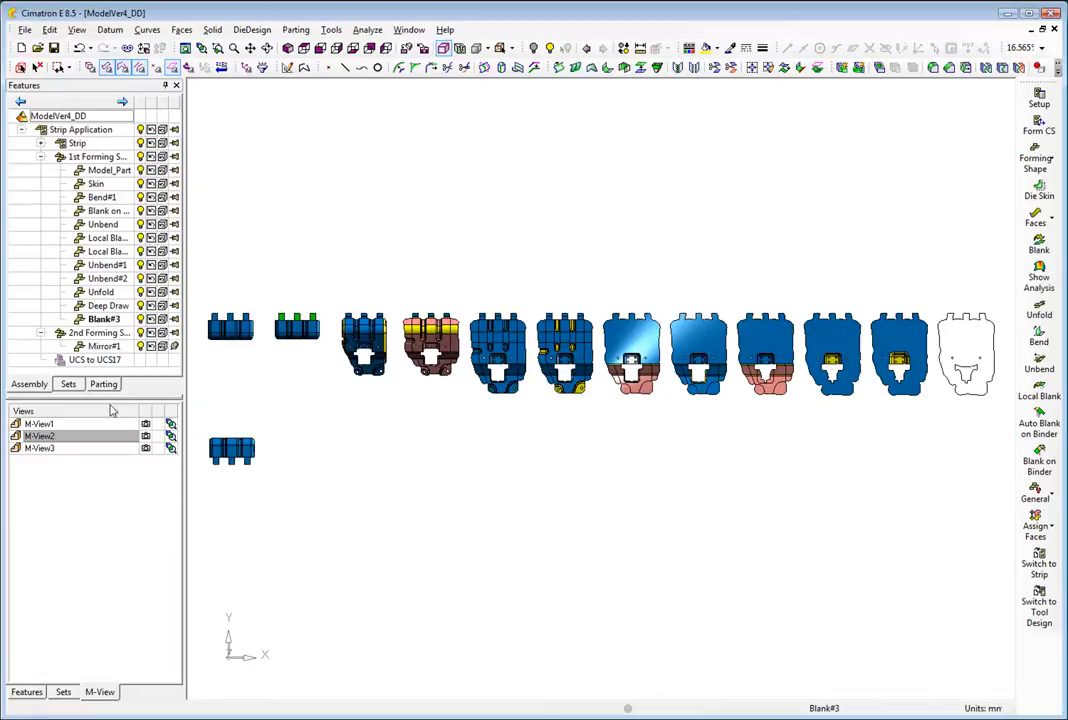
pyautogui.click(145, 449)
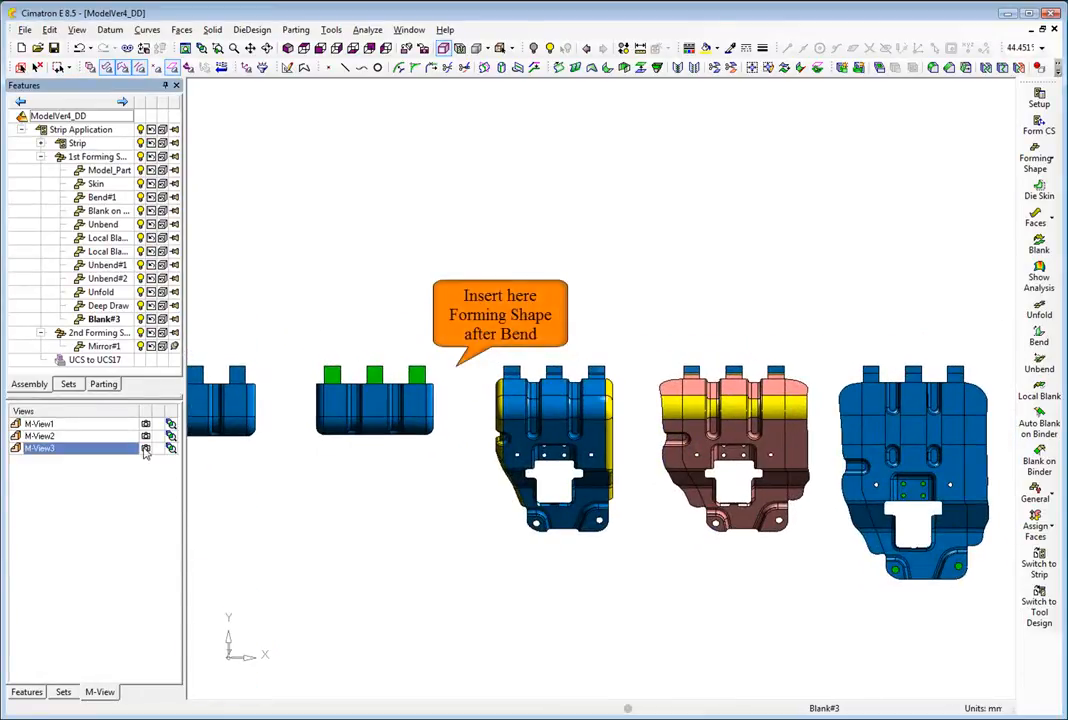
pyautogui.click(186, 50)
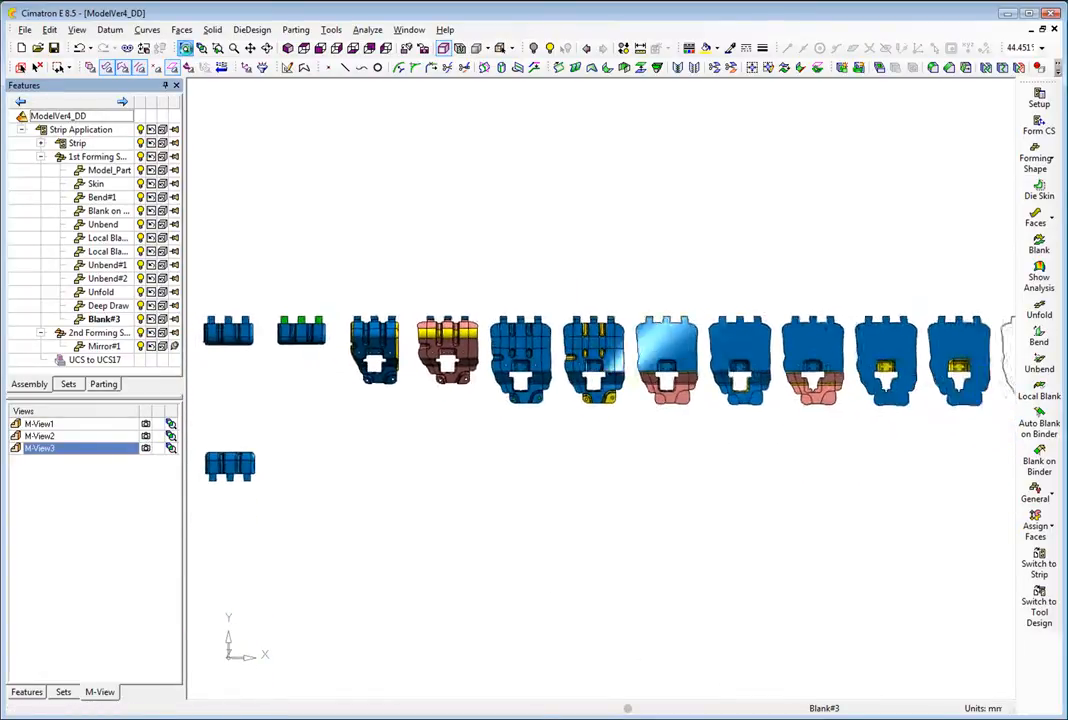
pyautogui.click(1038, 160)
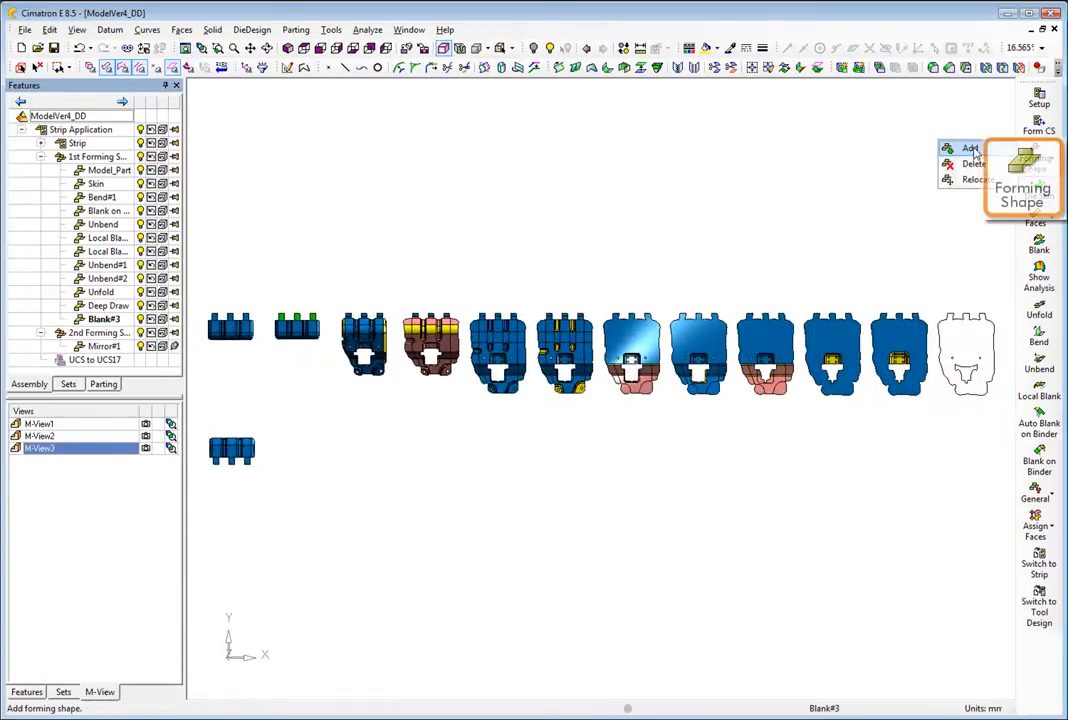
pyautogui.click(965, 145)
pyautogui.click(291, 207)
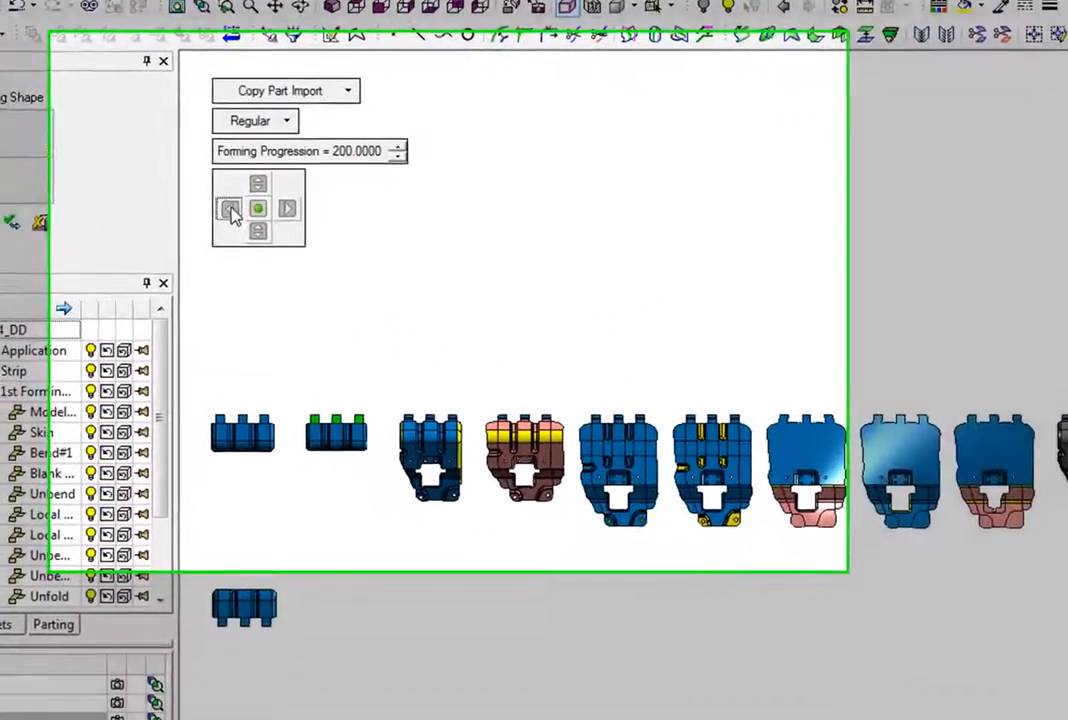
pyautogui.click(231, 208)
pyautogui.click(231, 208)
pyautogui.click(231, 208)
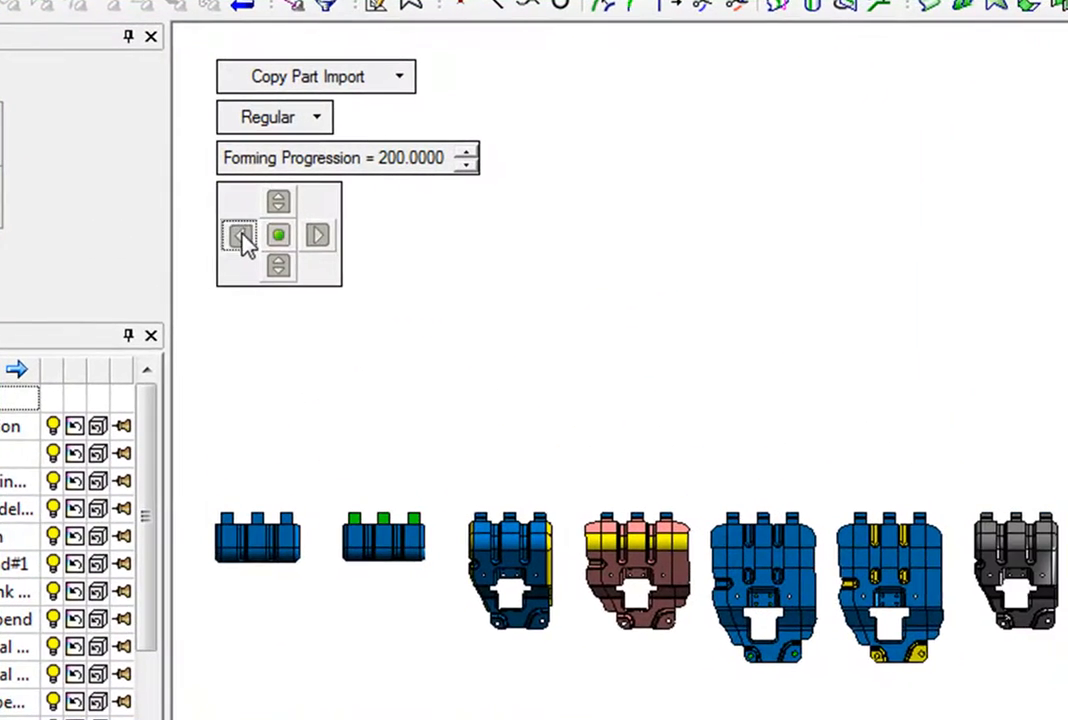
pyautogui.click(241, 237)
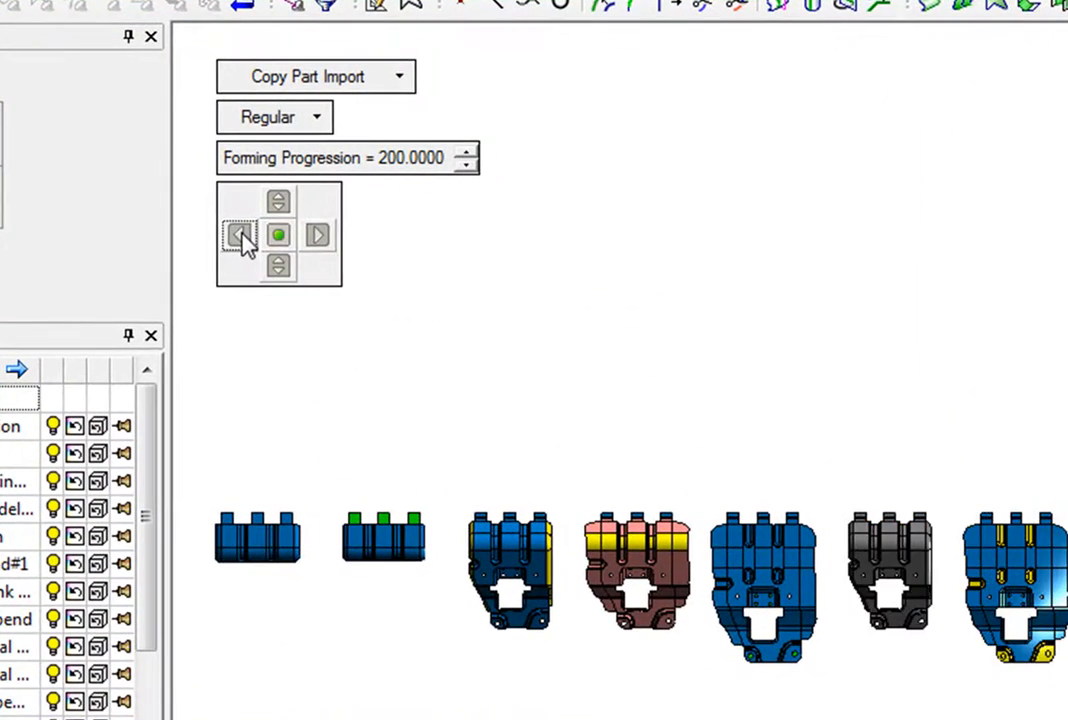
pyautogui.click(241, 237)
pyautogui.click(241, 237)
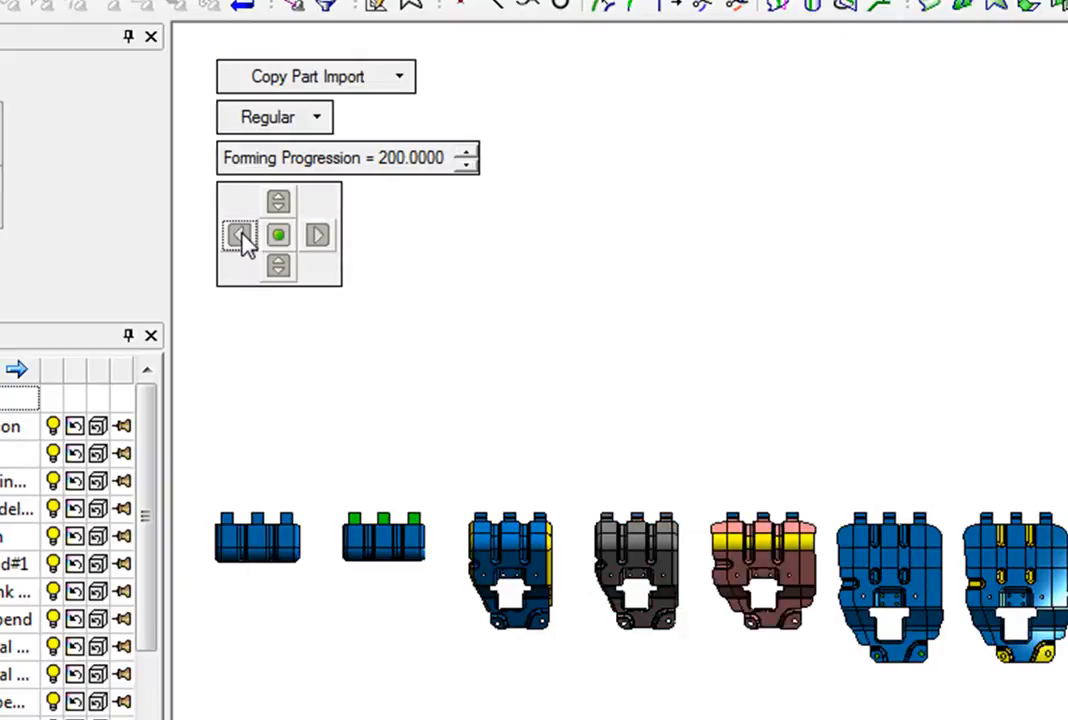
pyautogui.click(241, 237)
pyautogui.click(590, 308)
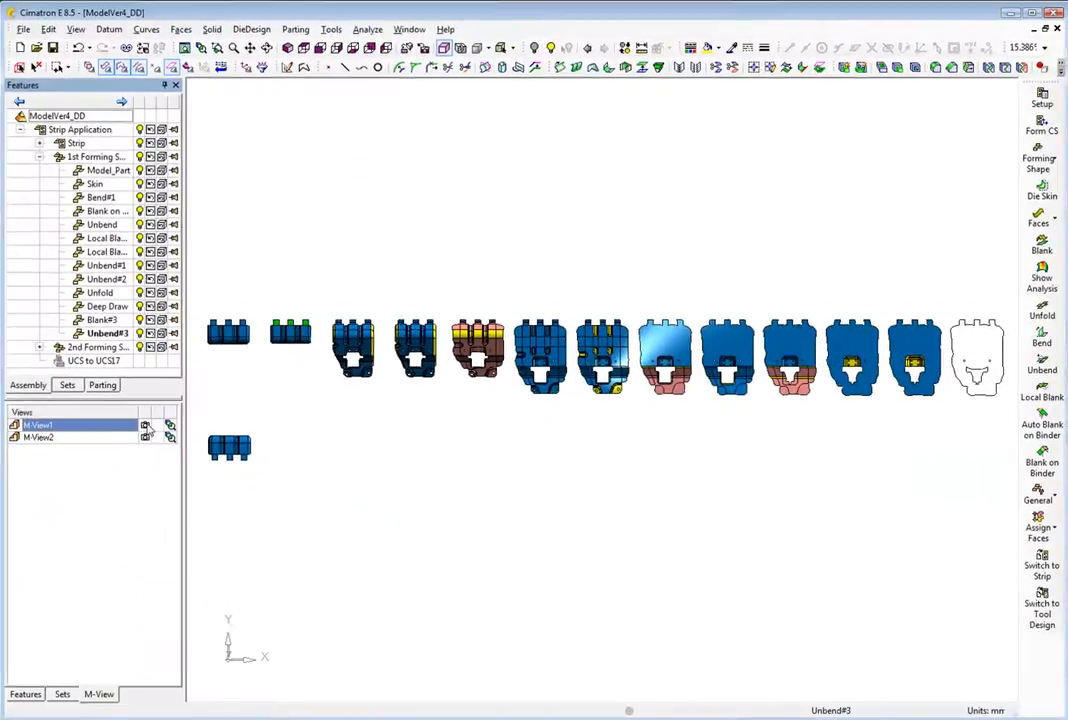
# Unbend the inserted forming shape to flat, using the middle carrier tab as the fixed face with 2 mm thickness and K-factor 0.333
pyautogui.click(146, 436)
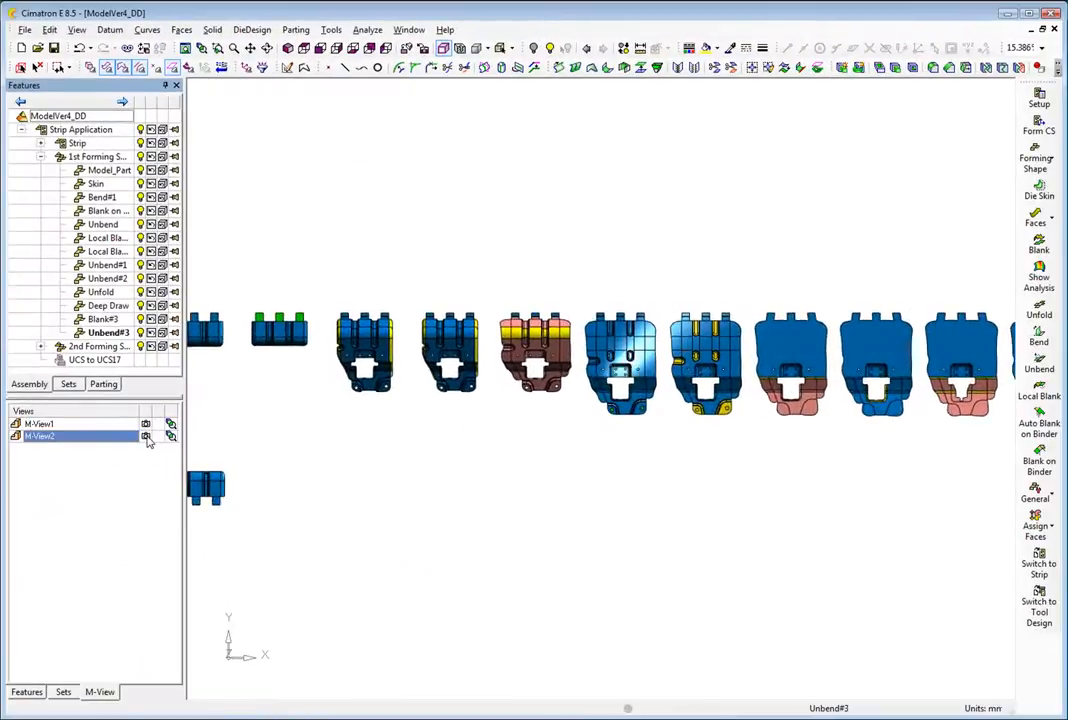
pyautogui.click(1039, 362)
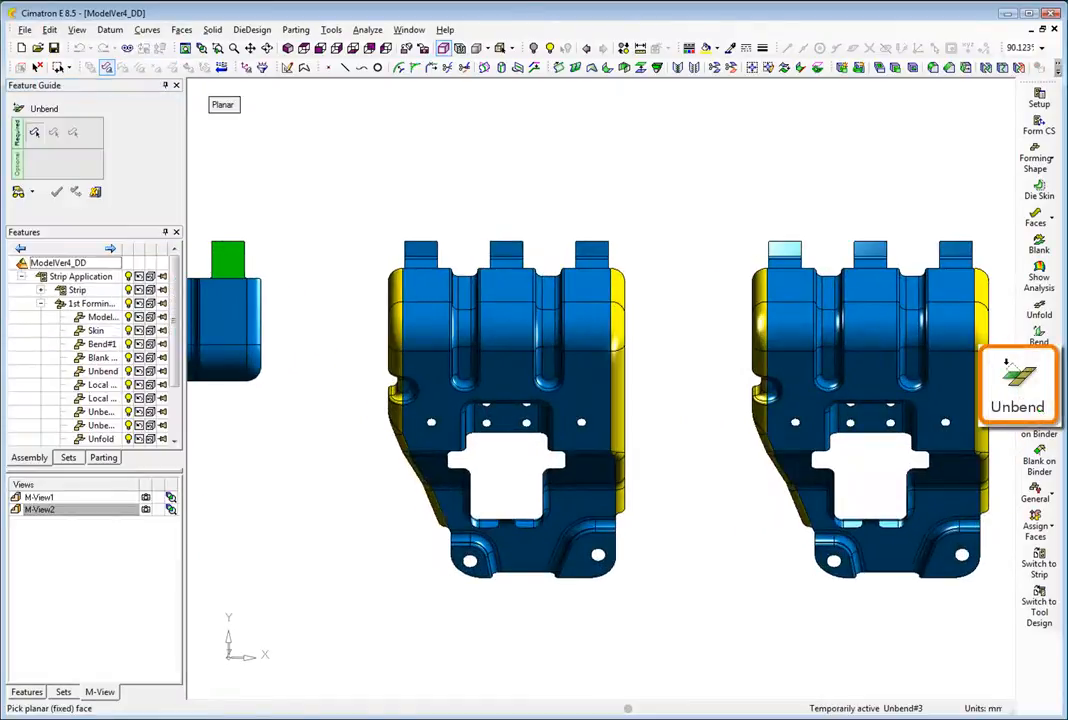
pyautogui.click(505, 250)
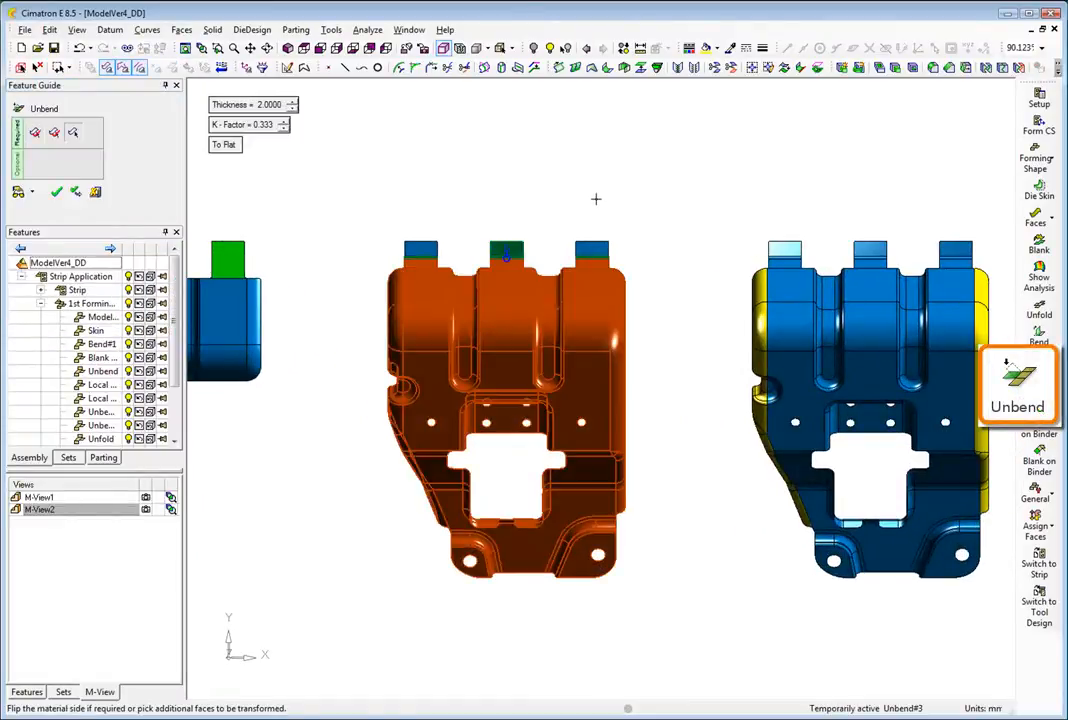
pyautogui.rightClick(596, 199)
pyautogui.click(596, 200)
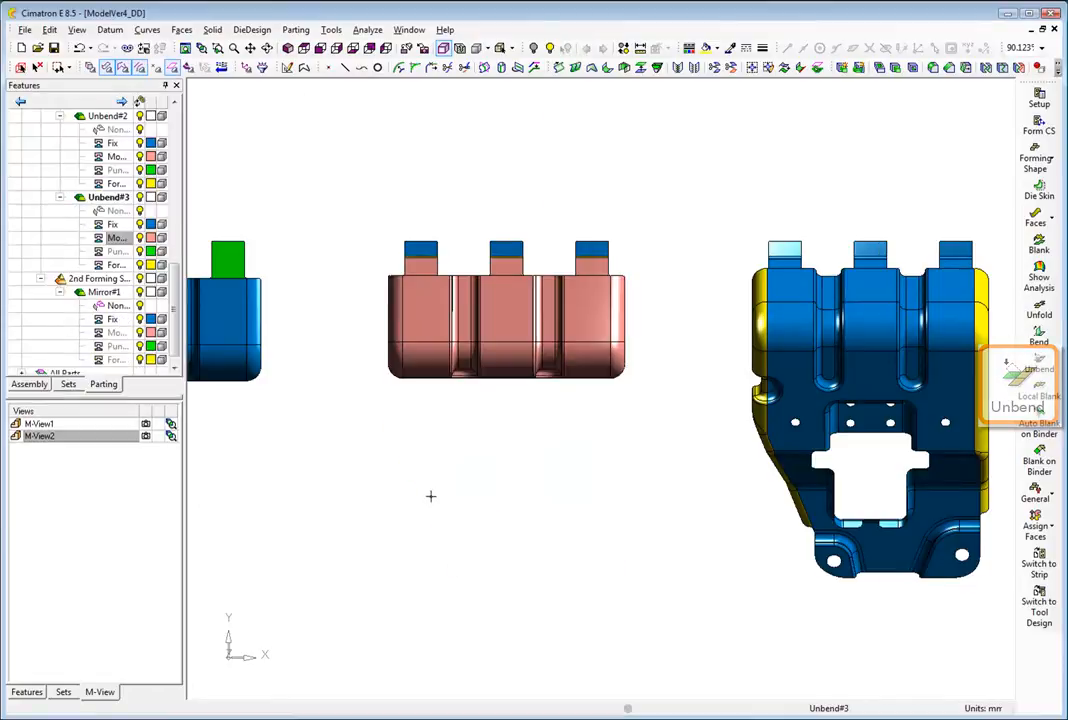
# Add the skin shape as a Mirror - ZX forming shape in the second row, below its original
pyautogui.click(146, 425)
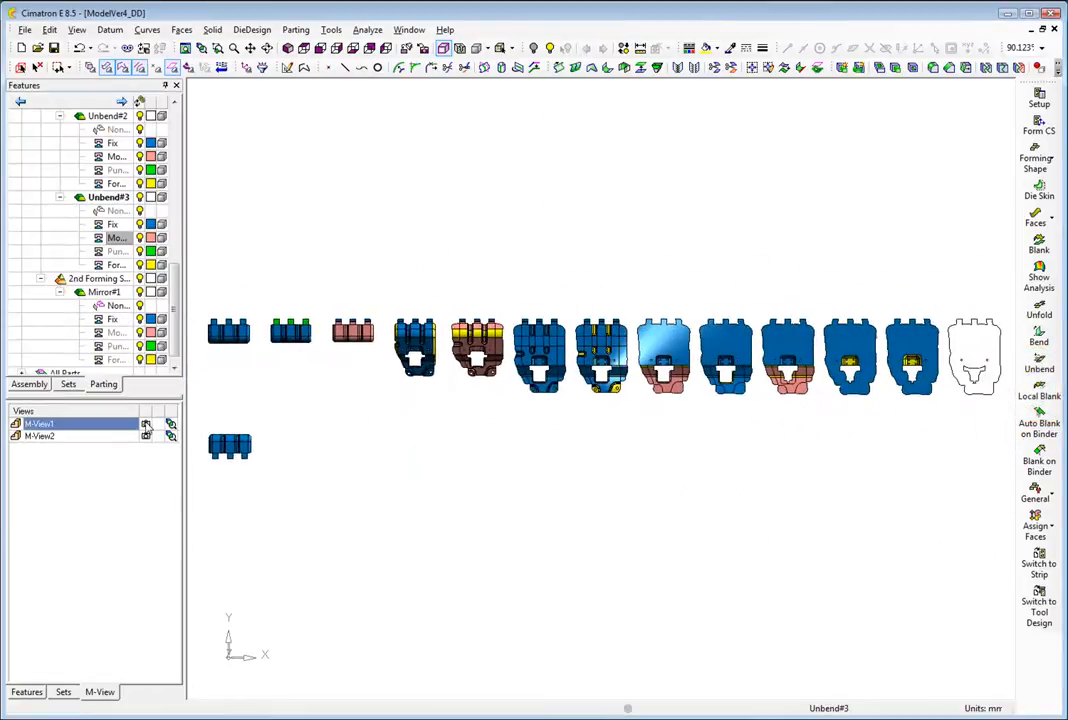
pyautogui.click(1045, 168)
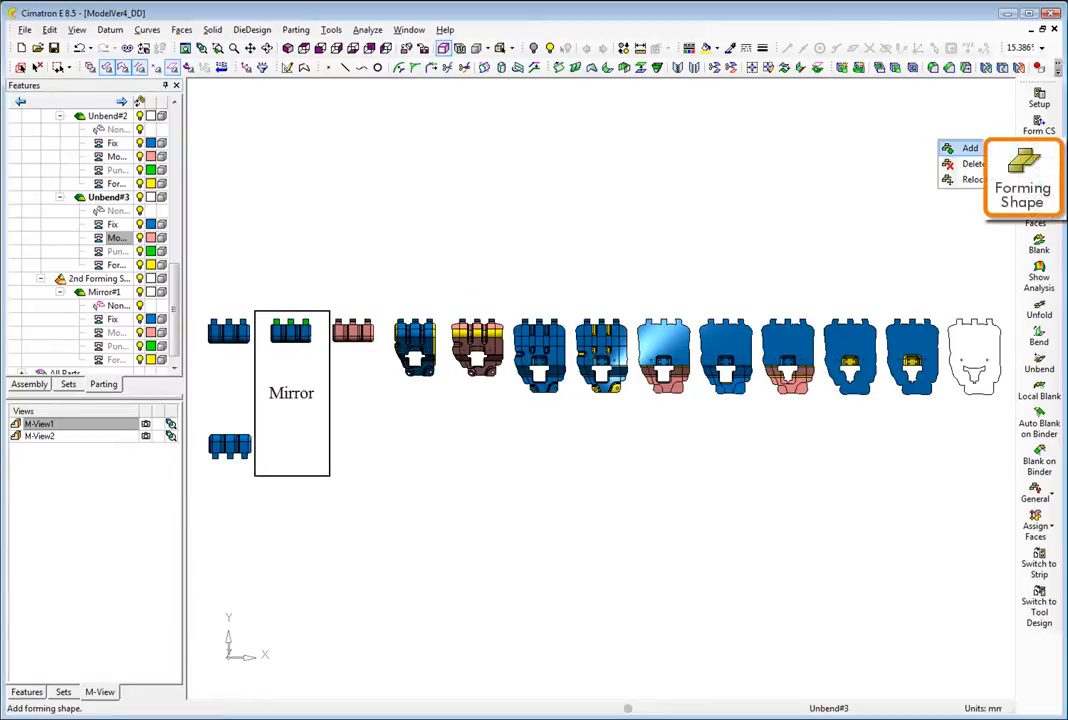
pyautogui.click(969, 148)
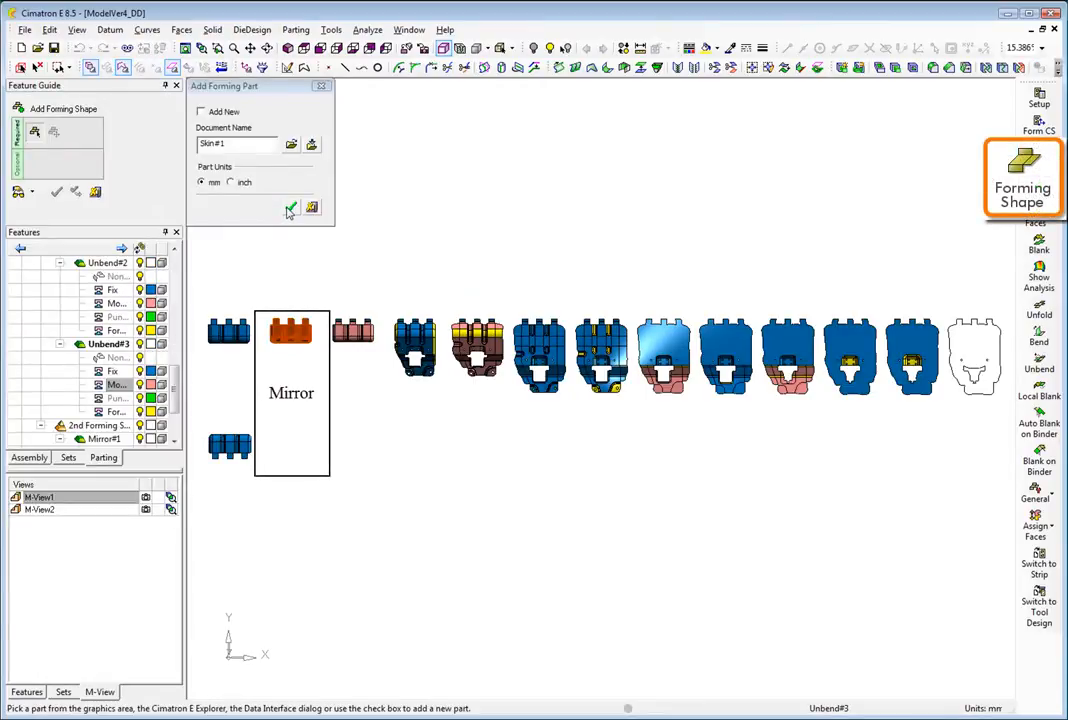
pyautogui.click(290, 208)
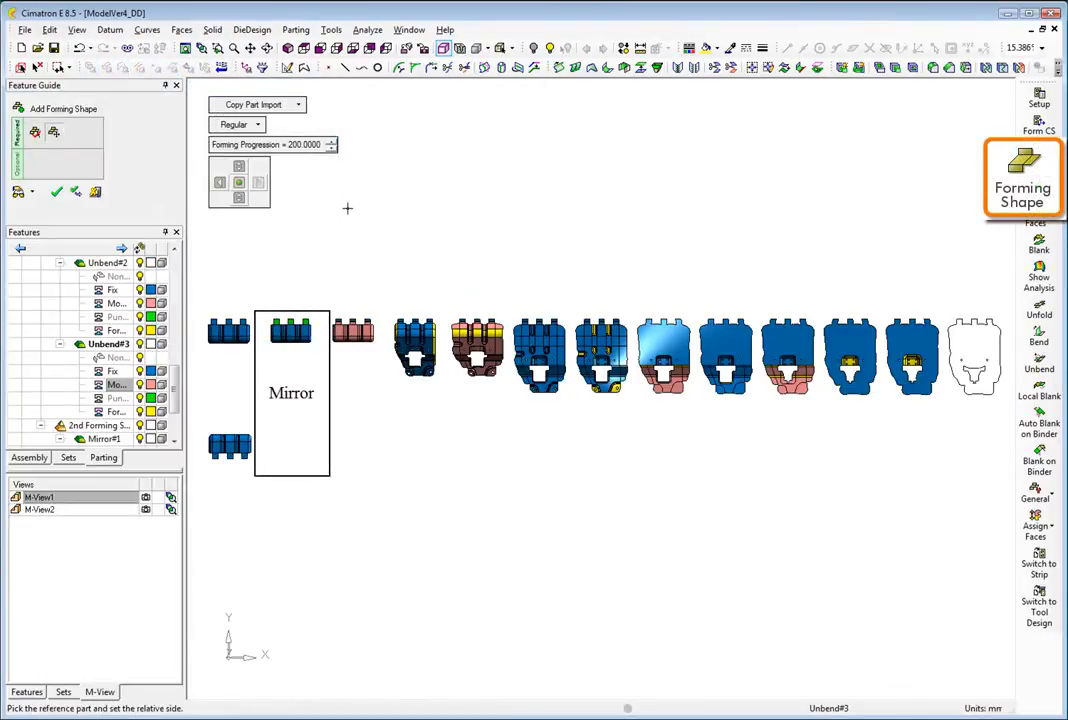
pyautogui.click(258, 126)
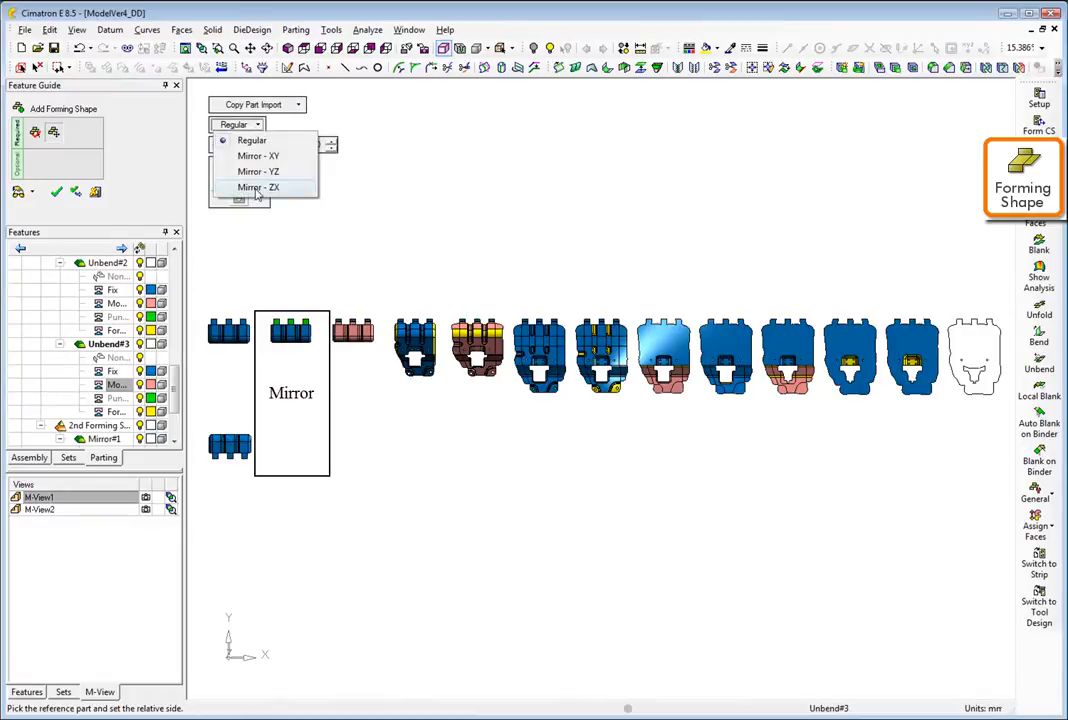
pyautogui.click(257, 188)
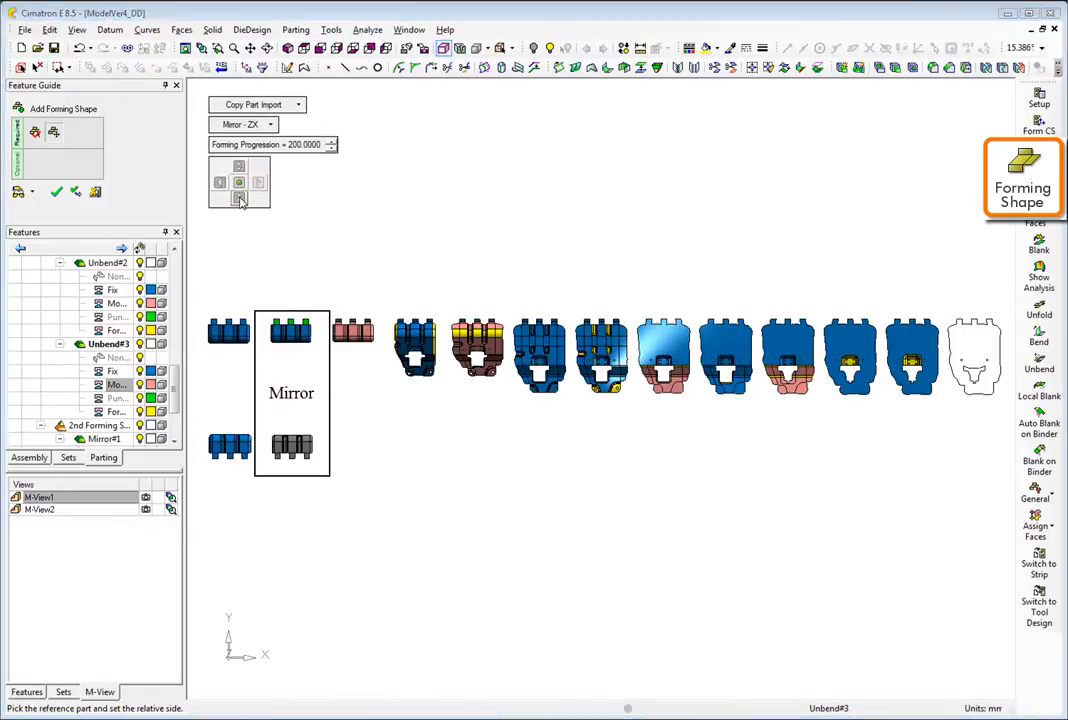
pyautogui.rightClick(384, 233)
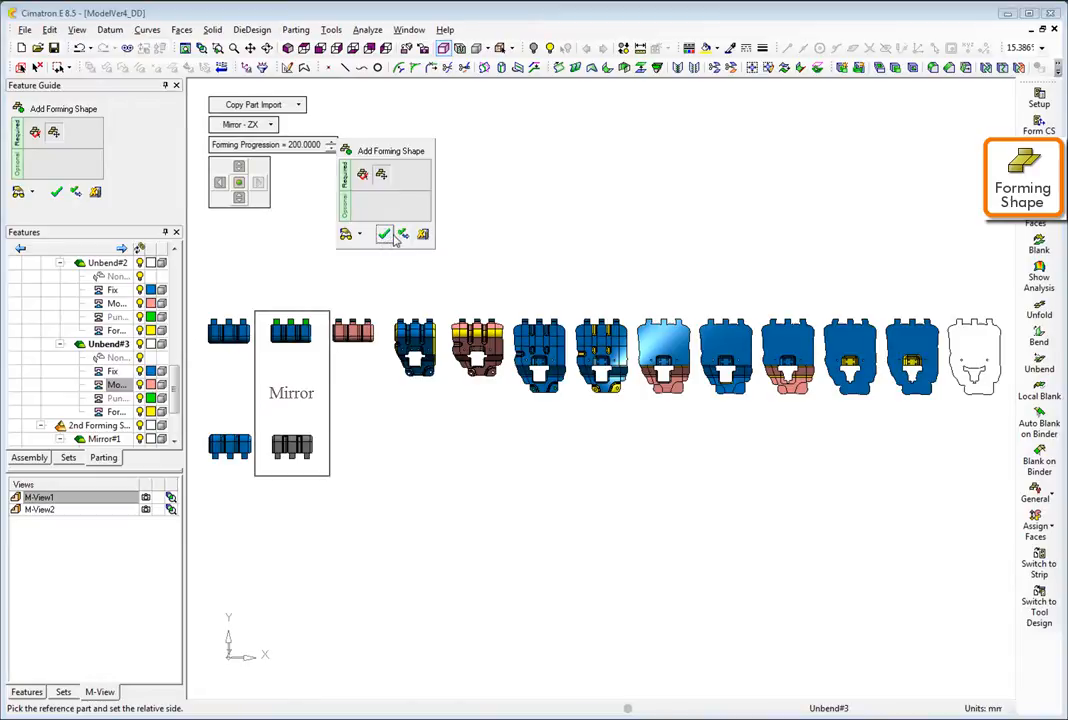
pyautogui.click(404, 234)
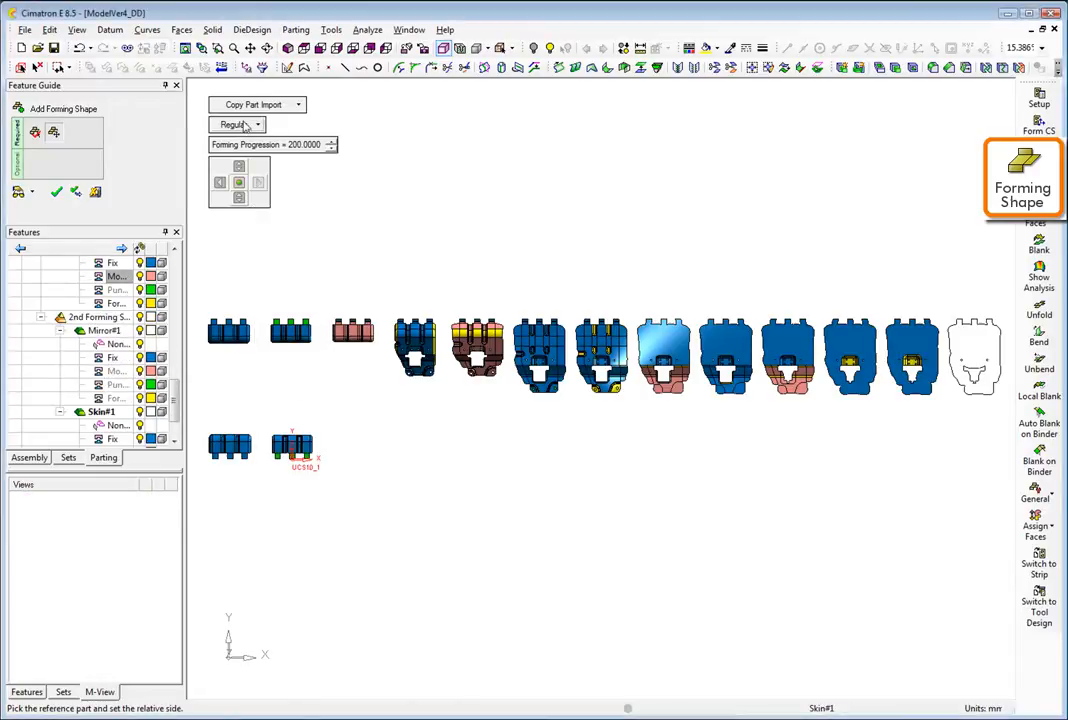
# Add the unbent forming shape as a Mirror - ZX copy in the second row, beside the mirrored skin
pyautogui.click(245, 126)
pyautogui.click(257, 188)
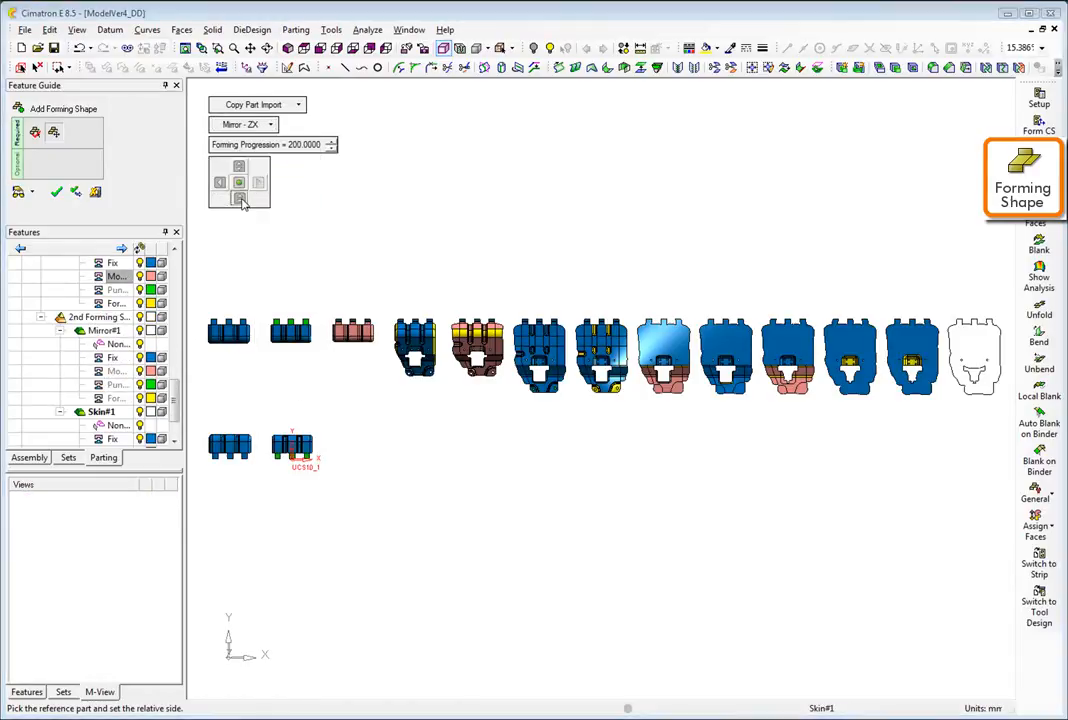
pyautogui.click(346, 220)
pyautogui.click(366, 223)
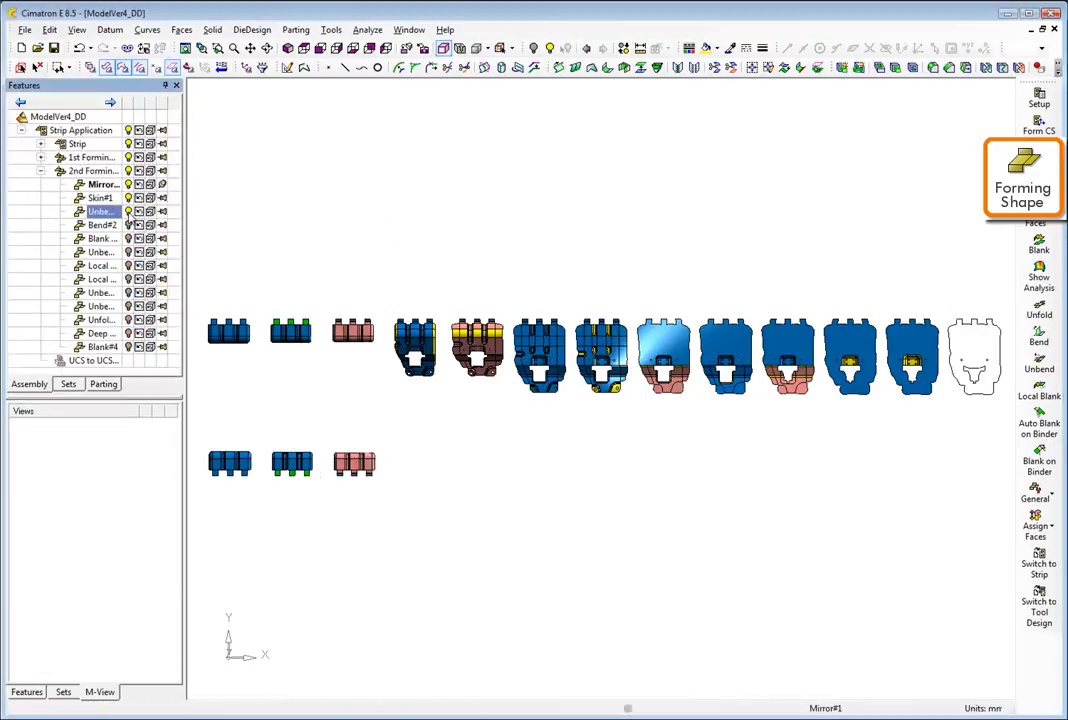
# Show the remaining mirrored stages of the second forming set, from the bend through to the final blank
pyautogui.press('Down')
pyautogui.press('Down')
pyautogui.press('Down')
pyautogui.press('Down')
pyautogui.press('Down')
pyautogui.press('Down')
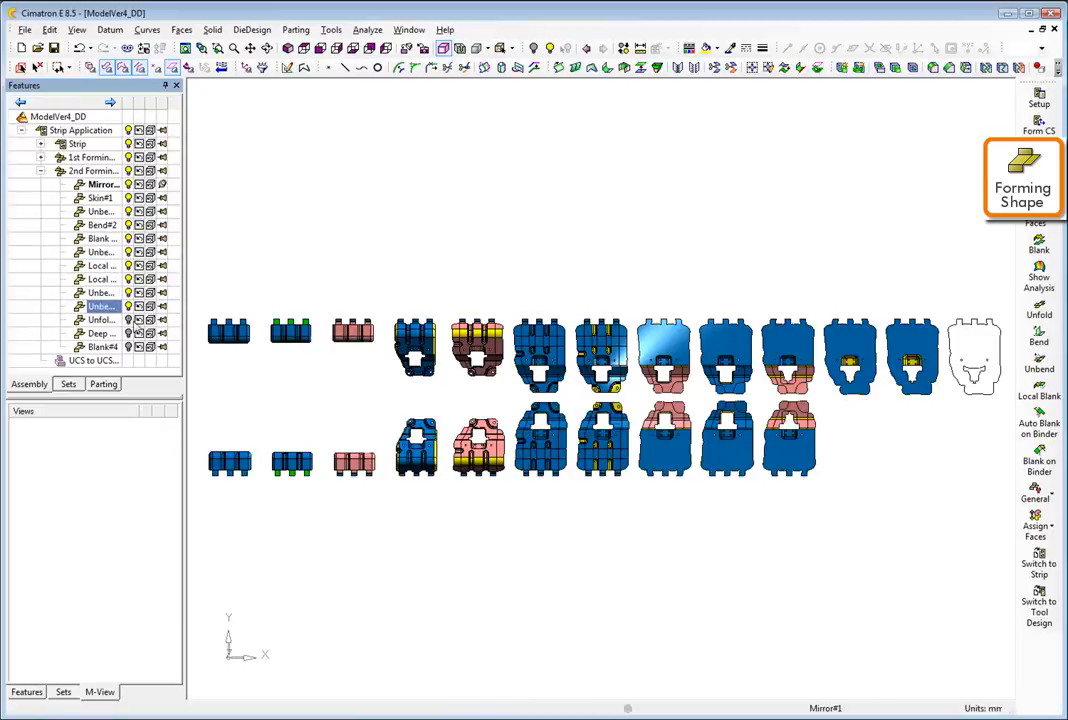
pyautogui.press('Down')
pyautogui.press('Down')
pyautogui.press('Down')
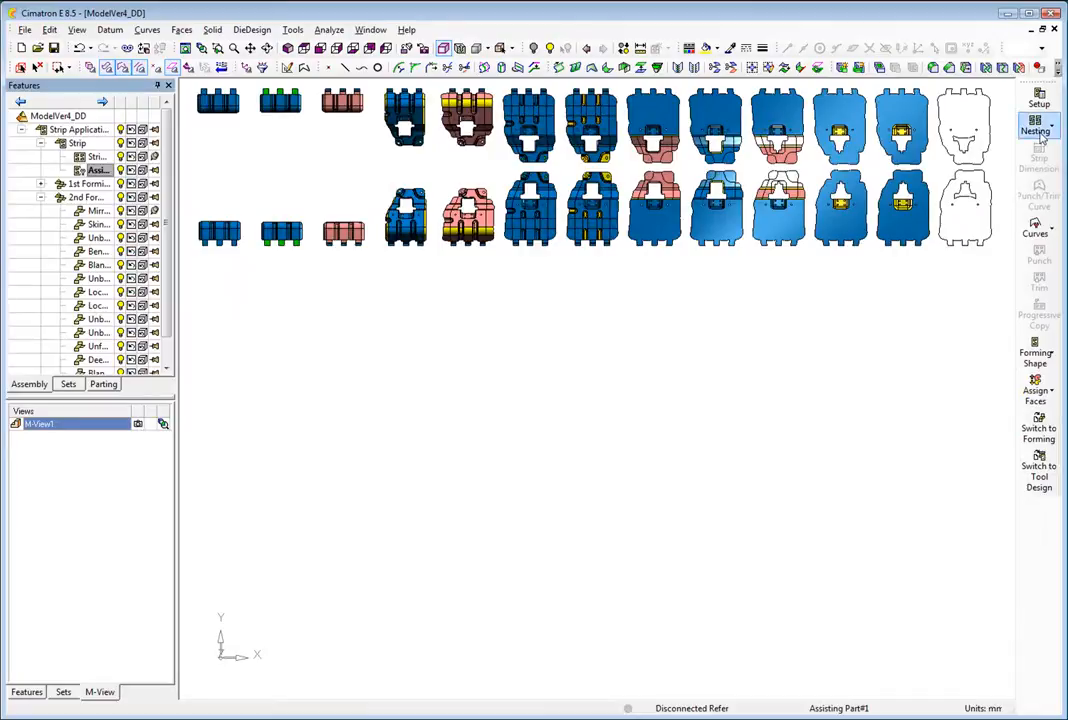
# Nest the two mirrored blanks as a two-part strip, with both rows rotated 45 degrees and a shift of 117 mm
pyautogui.click(1040, 138)
pyautogui.click(1001, 137)
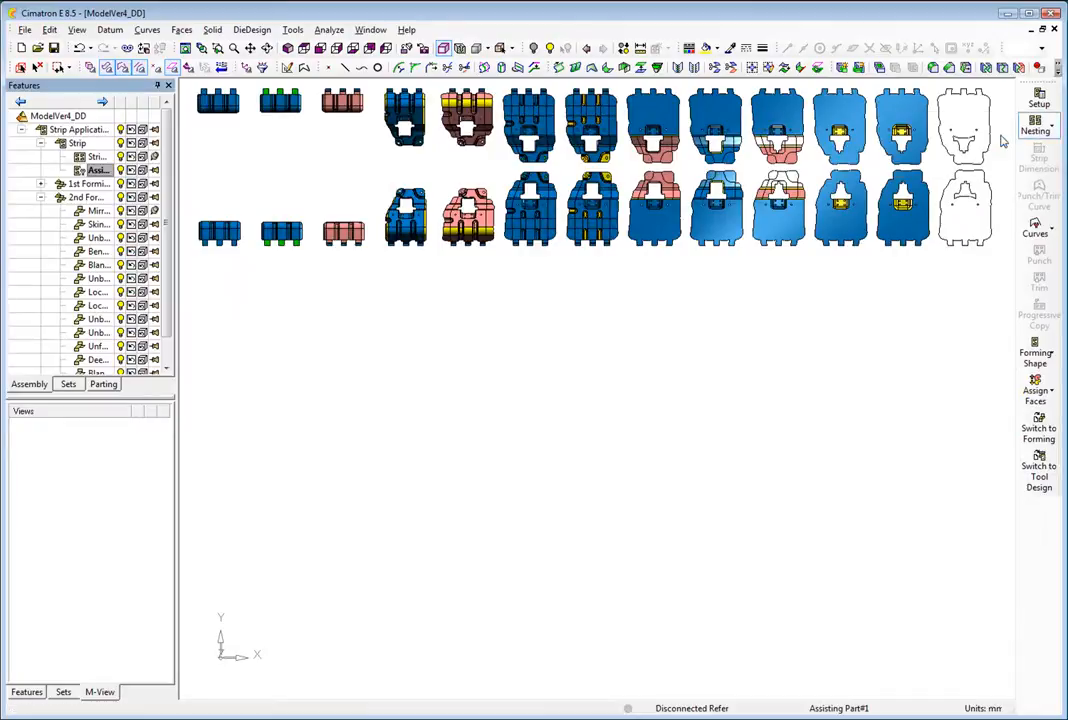
pyautogui.click(985, 190)
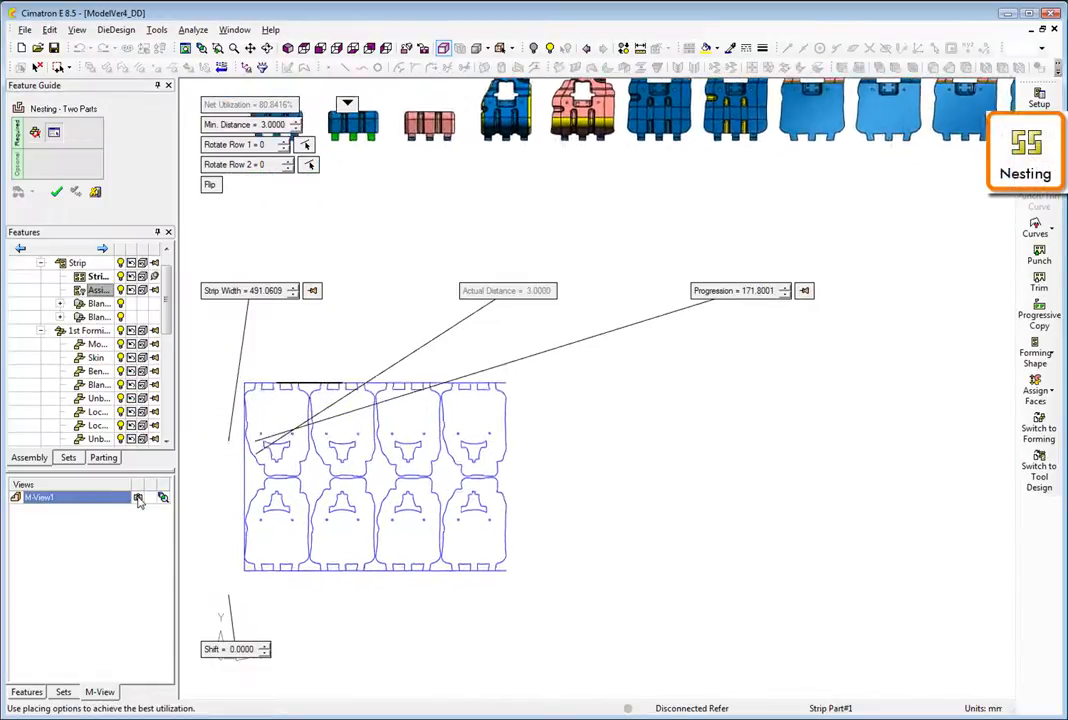
pyautogui.moveTo(283, 143); pyautogui.dragTo(288, 164)
pyautogui.moveTo(266, 647); pyautogui.dragTo(270, 650)
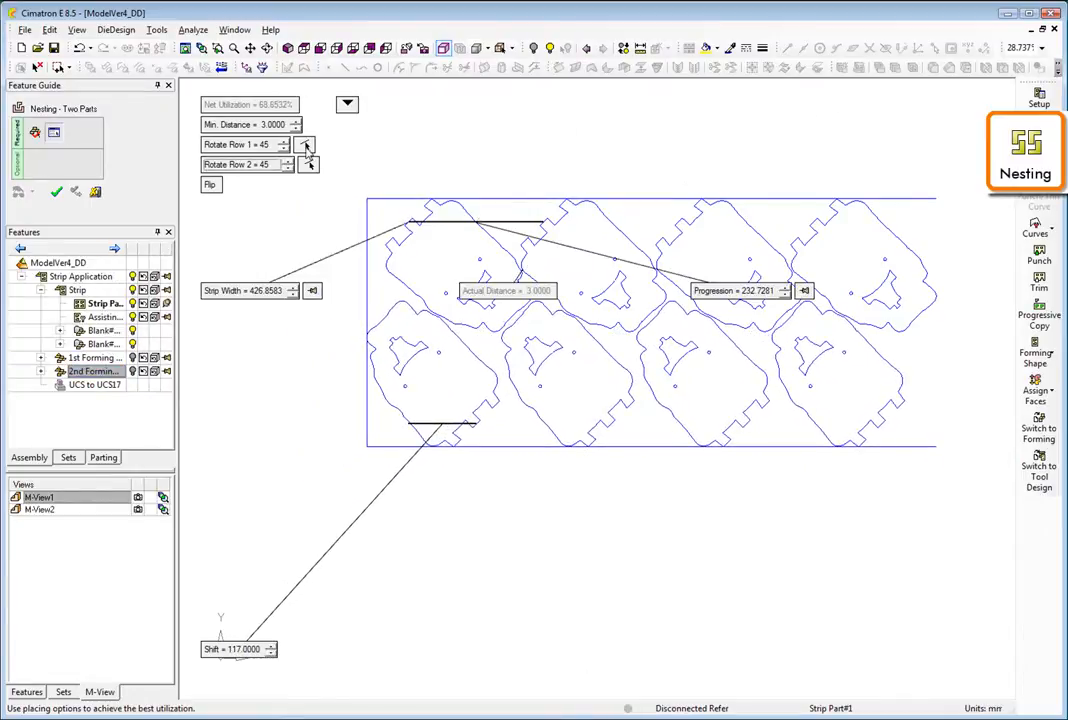
# Rotate row 1 to 180 degrees and row 2 to about 180 degrees by aligning to their carrier tab edges
pyautogui.click(383, 244)
pyautogui.click(138, 509)
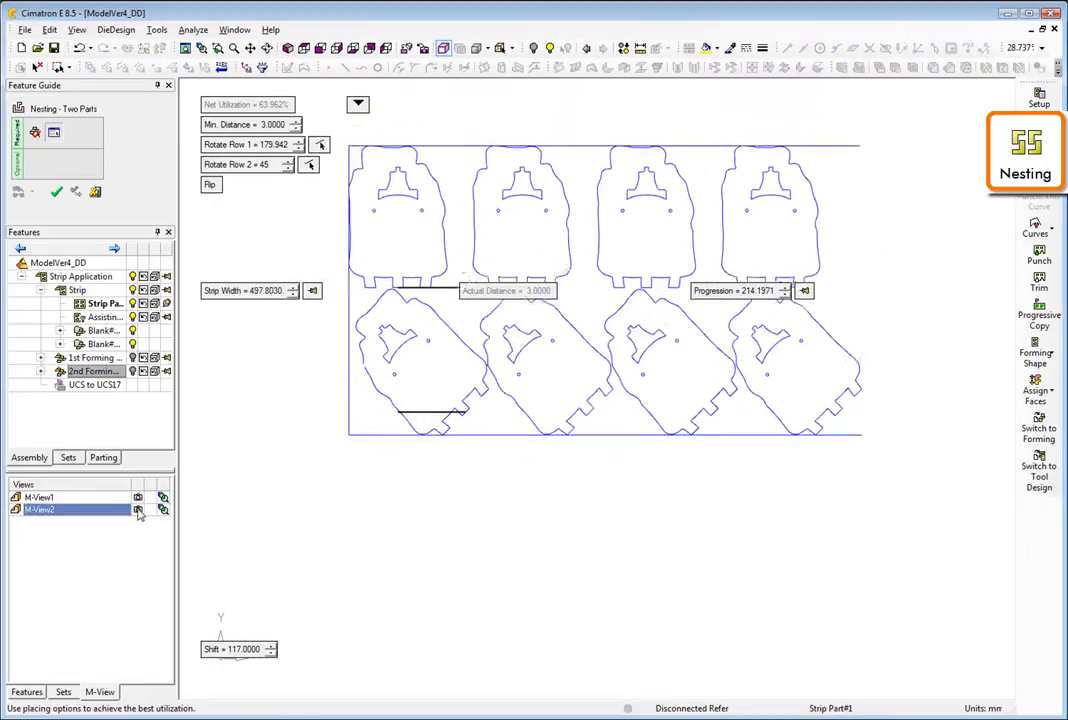
pyautogui.click(309, 165)
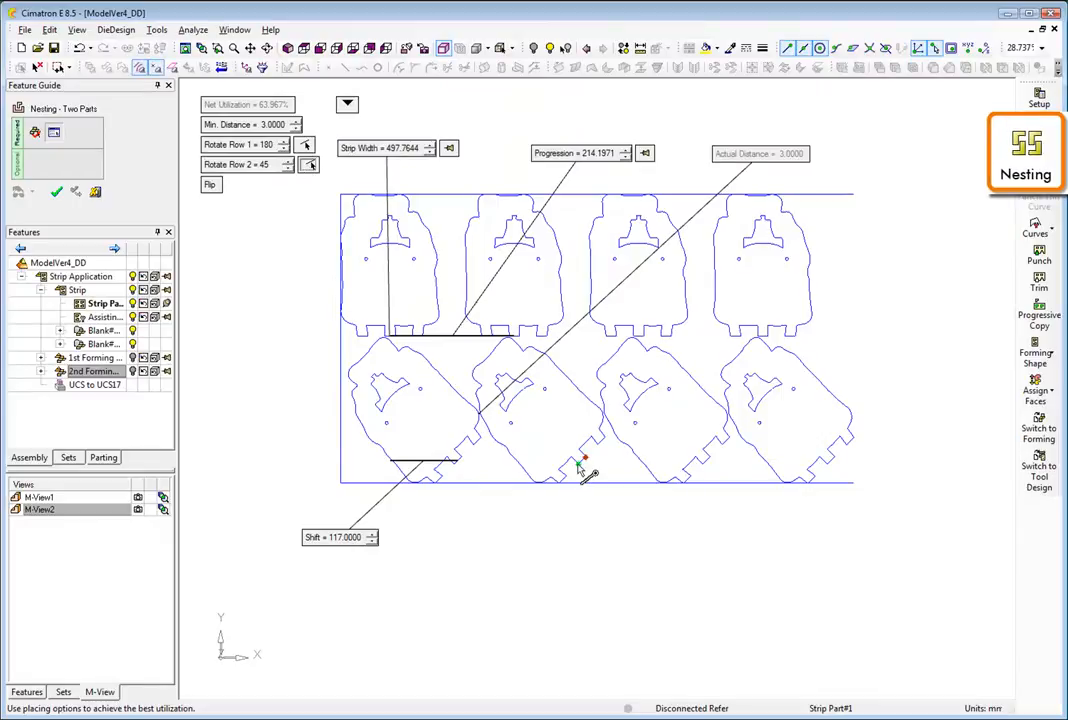
pyautogui.click(575, 516)
# Set the nesting shift to 0, the progression to 180 mm and the strip width to 530 mm
pyautogui.click(370, 542)
pyautogui.click(625, 150)
pyautogui.click(625, 150)
pyautogui.click(430, 146)
pyautogui.click(430, 146)
pyautogui.click(430, 147)
pyautogui.click(430, 147)
pyautogui.click(138, 523)
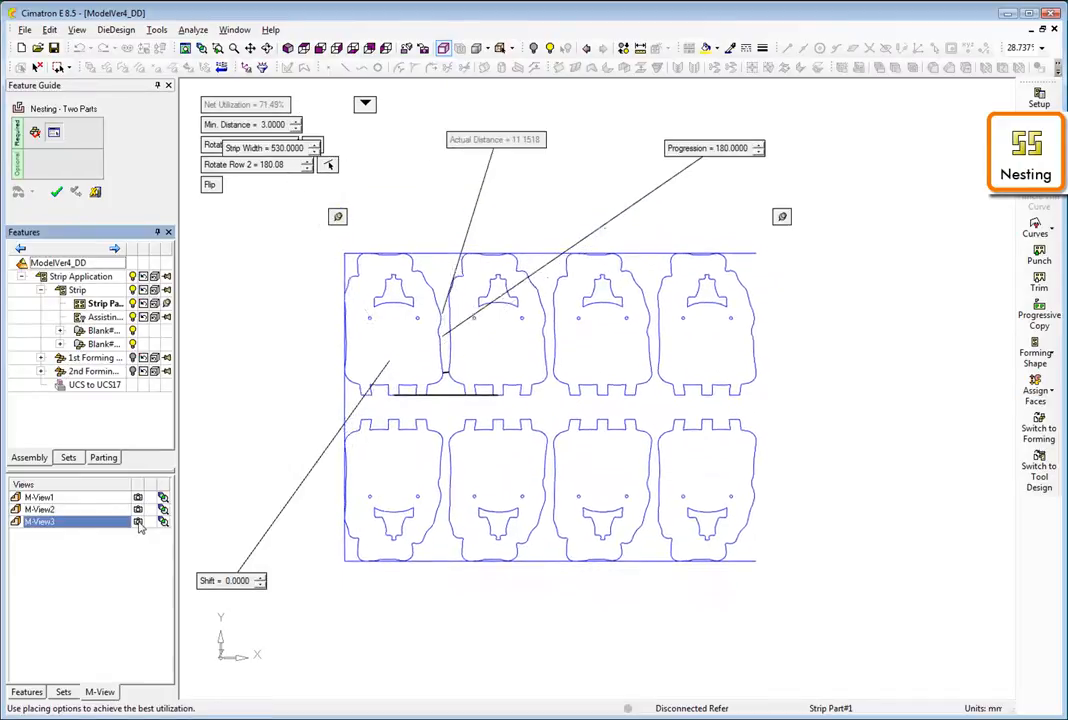
pyautogui.click(365, 106)
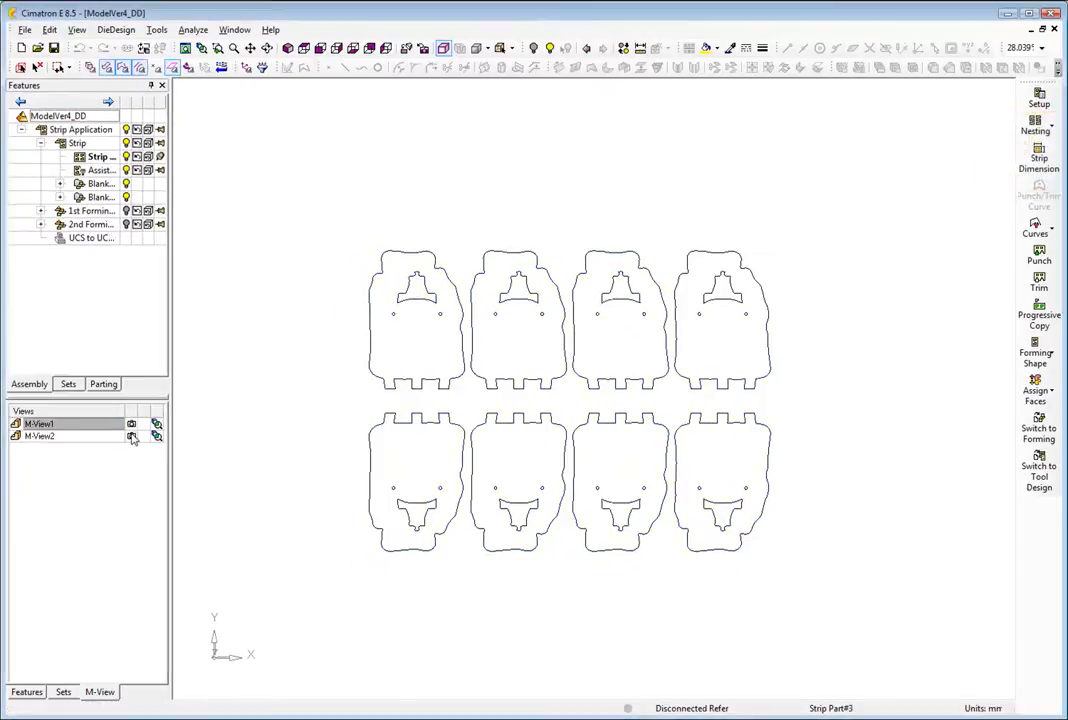
# Dimension the strip left to right with 14 progressions, 535 mm width, 30 mm start margin and 2.5 mm top and bottom margins
pyautogui.click(132, 438)
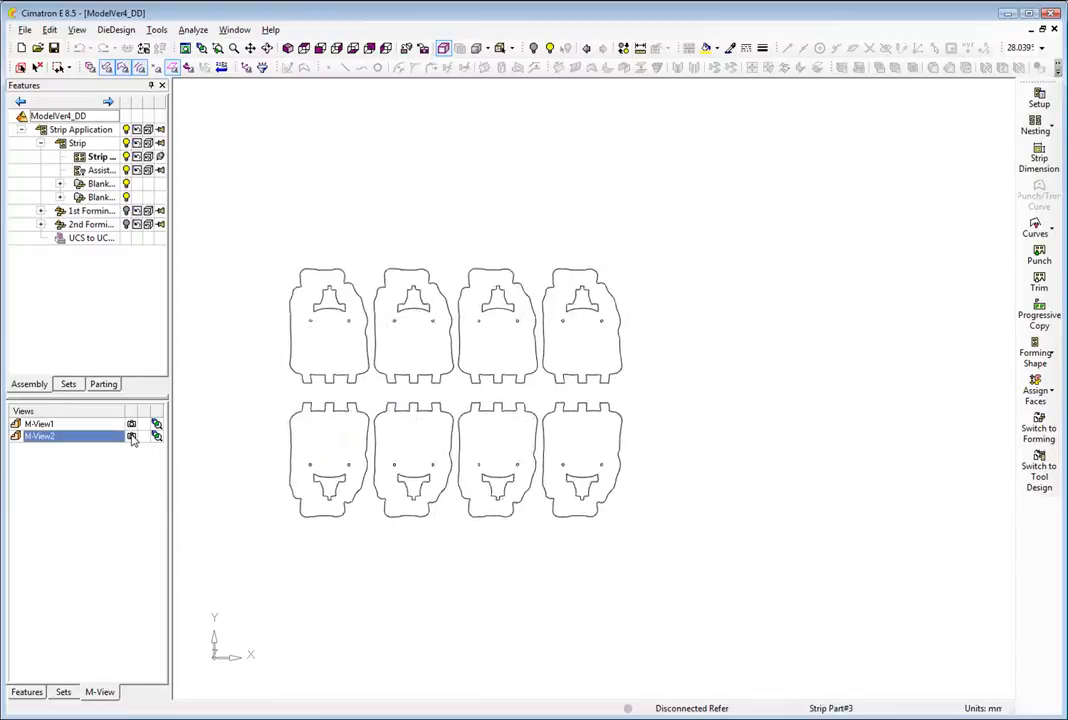
pyautogui.click(1025, 170)
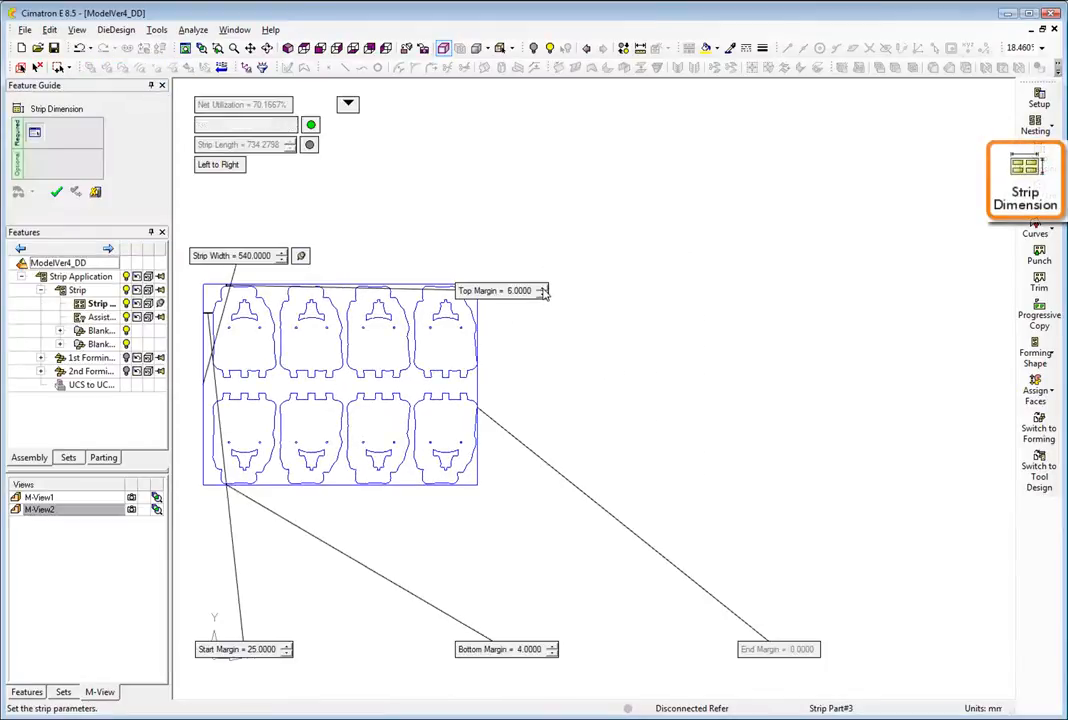
pyautogui.click(291, 121)
pyautogui.click(291, 121)
pyautogui.click(291, 121)
pyautogui.click(291, 121)
pyautogui.click(291, 121)
pyautogui.click(291, 121)
pyautogui.click(291, 121)
pyautogui.click(291, 121)
pyautogui.click(291, 121)
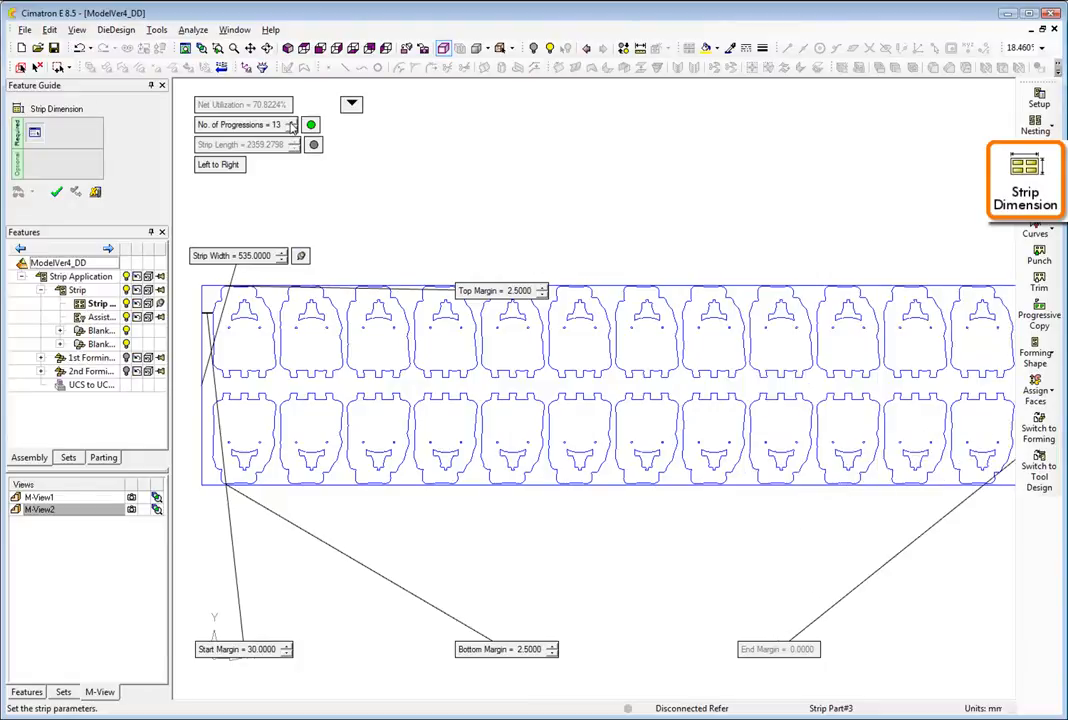
pyautogui.click(350, 106)
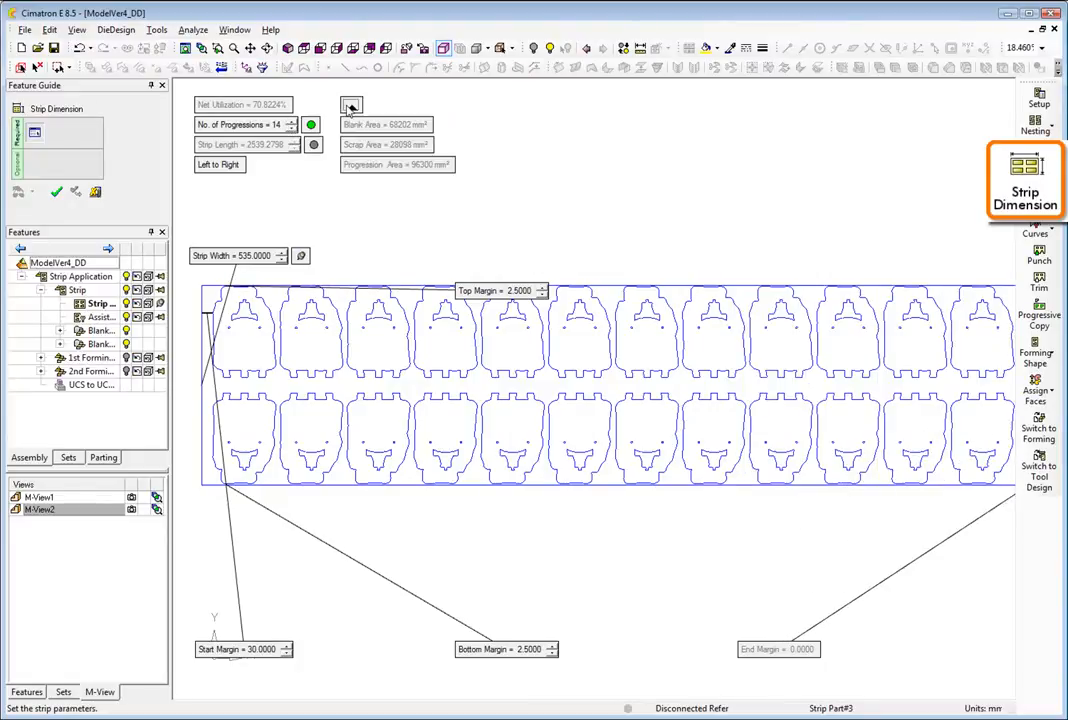
pyautogui.click(57, 193)
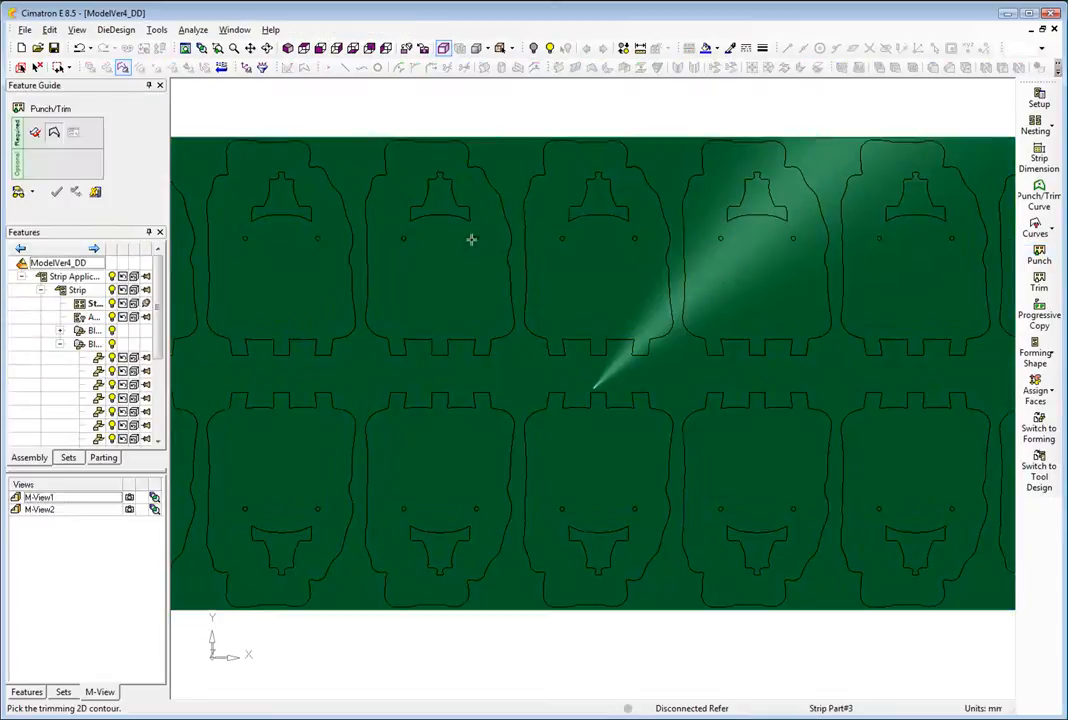
# Punch the upper row's small round holes and its bell-shaped opening, keeping scraps and trimming the opening by number of progressions
pyautogui.click(476, 244)
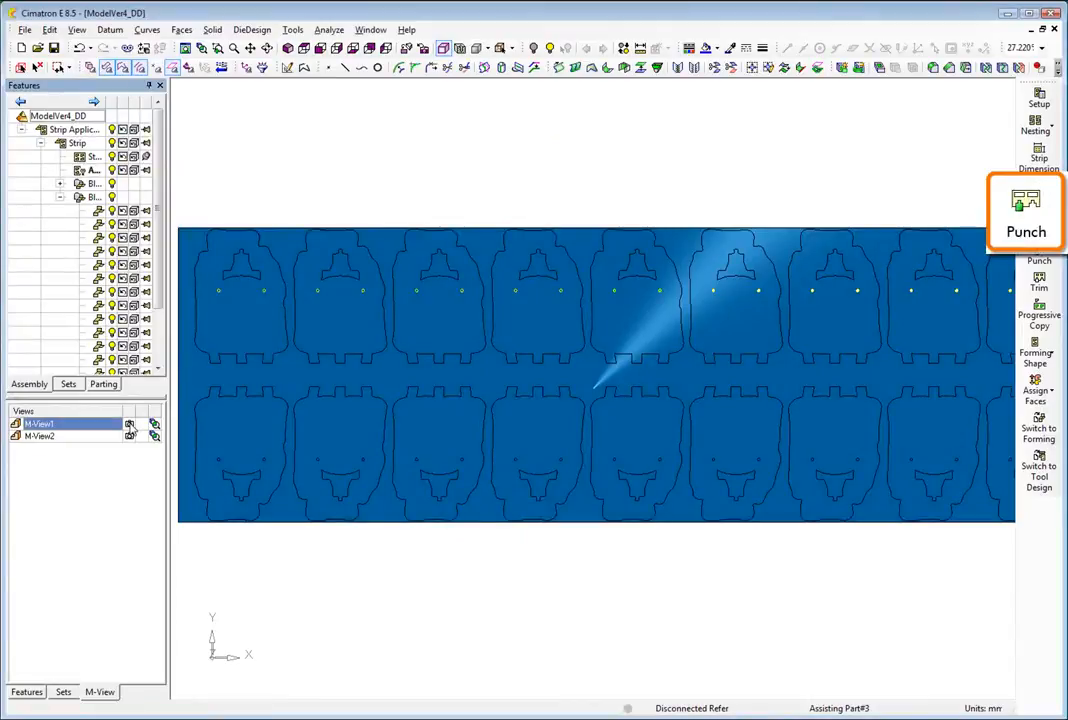
pyautogui.rightClick(268, 168)
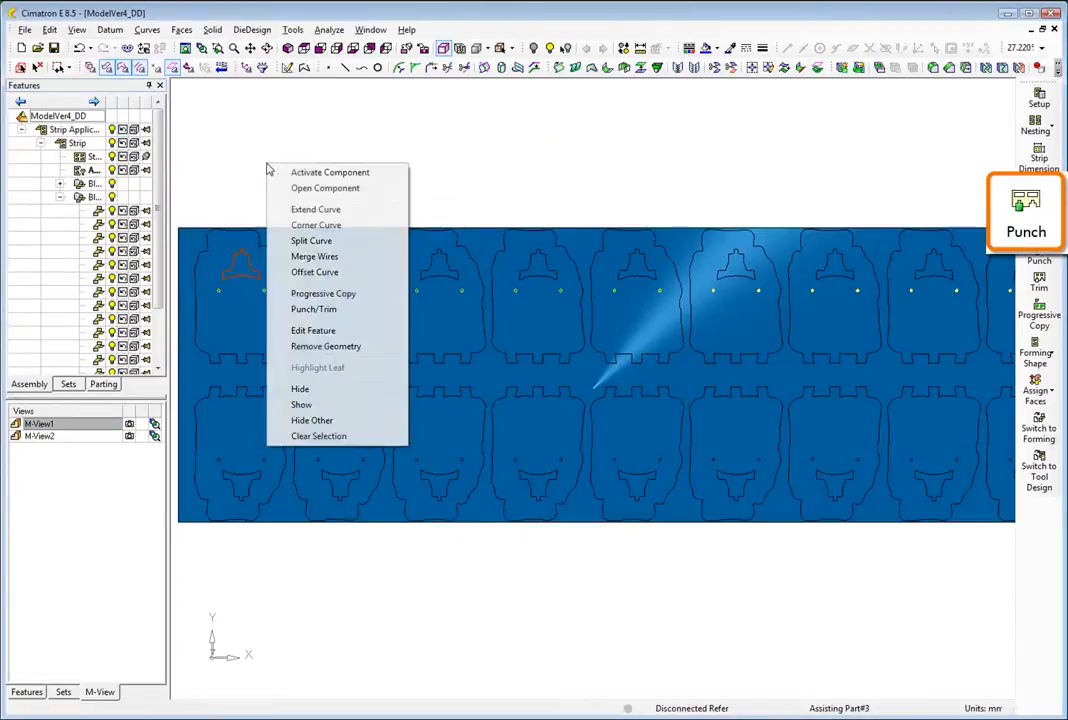
pyautogui.click(316, 310)
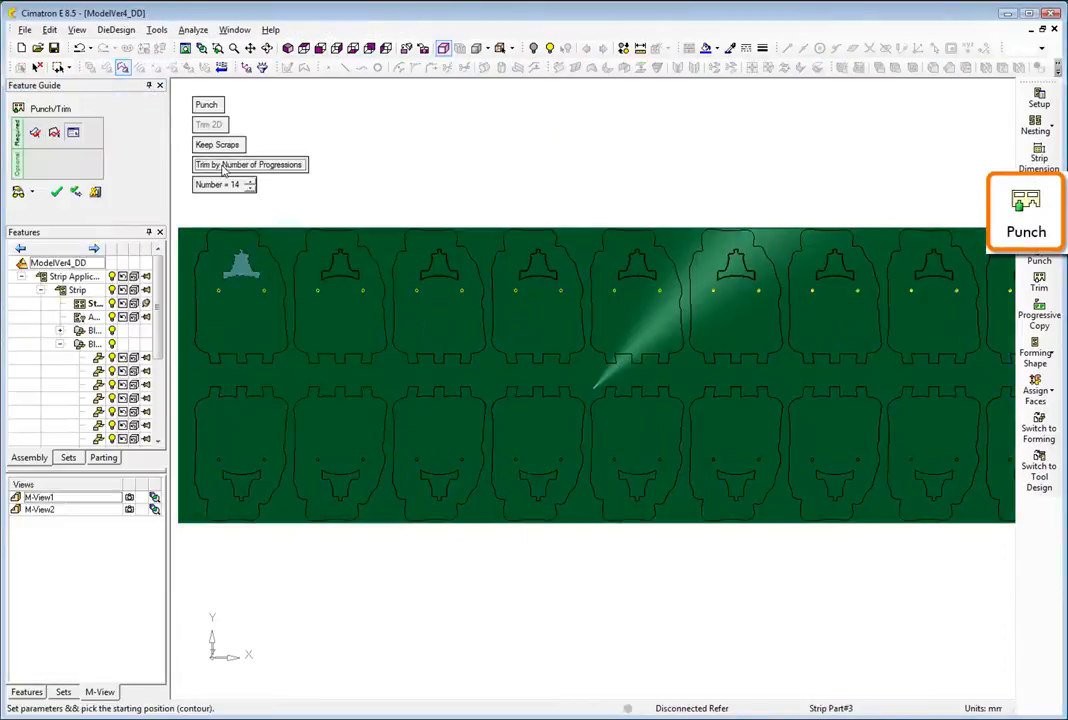
pyautogui.click(248, 188)
pyautogui.click(248, 188)
pyautogui.click(248, 188)
pyautogui.middleClick(421, 199)
pyautogui.click(421, 199)
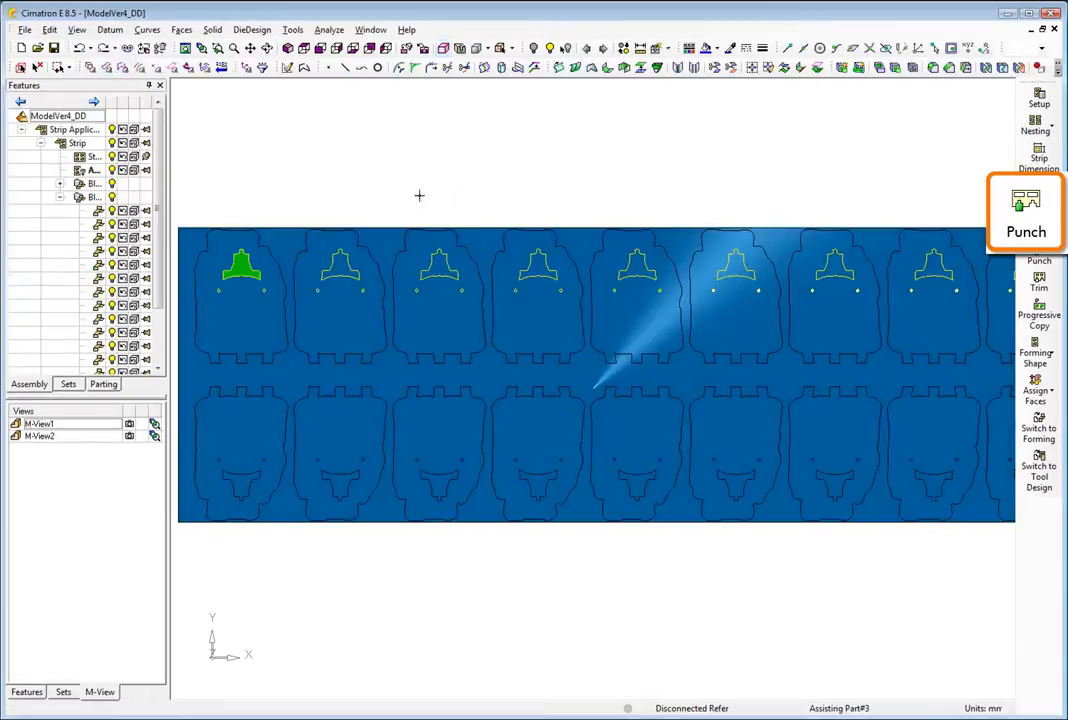
# Draw a two-point line across the carrier tab ends of the first upper blank to close its notches
pyautogui.click(345, 70)
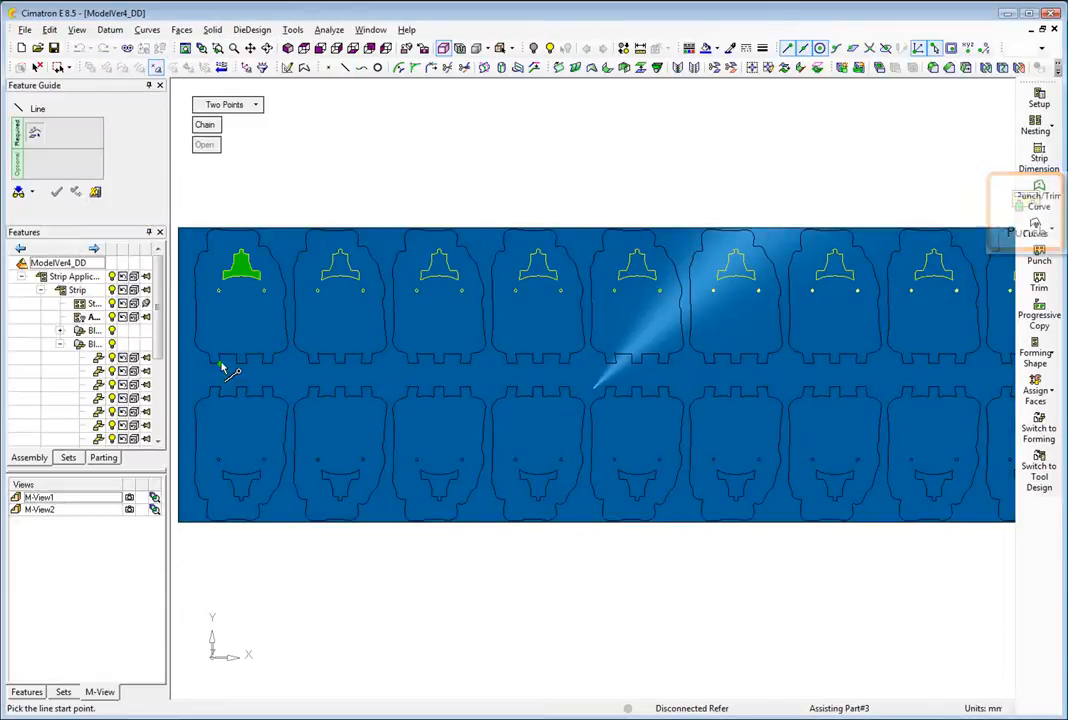
pyautogui.middleClick(381, 161)
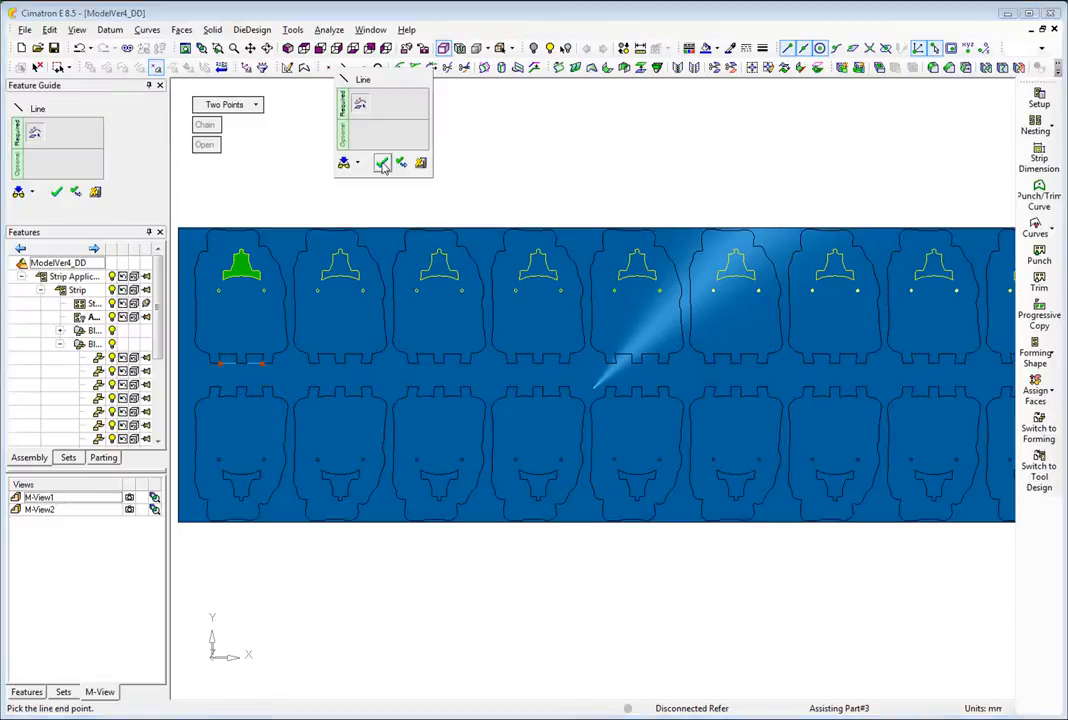
pyautogui.click(128, 462)
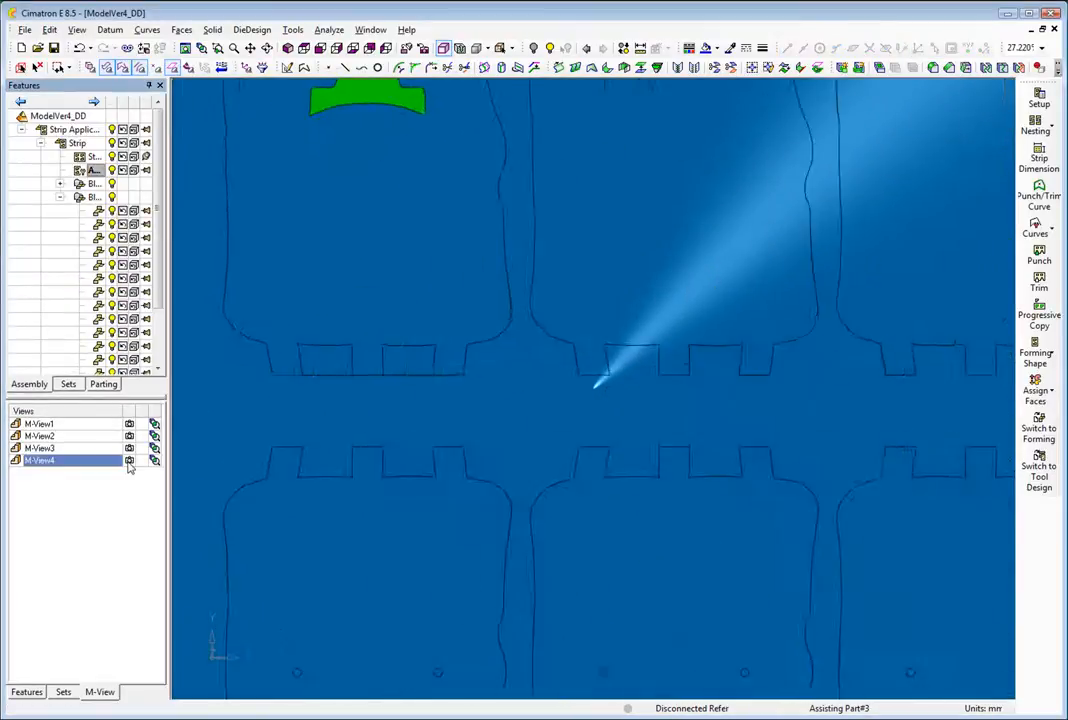
# Create a punch/trim curve around the left carrier notch of the first upper blank with a global radius of 0
pyautogui.click(1039, 195)
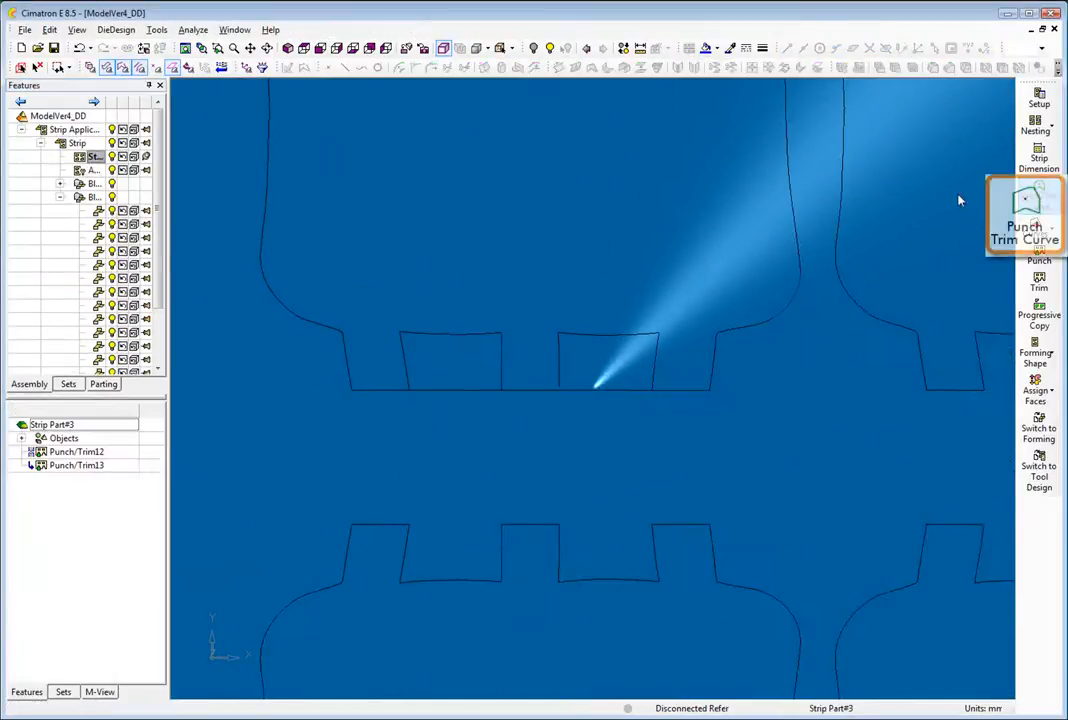
pyautogui.click(441, 362)
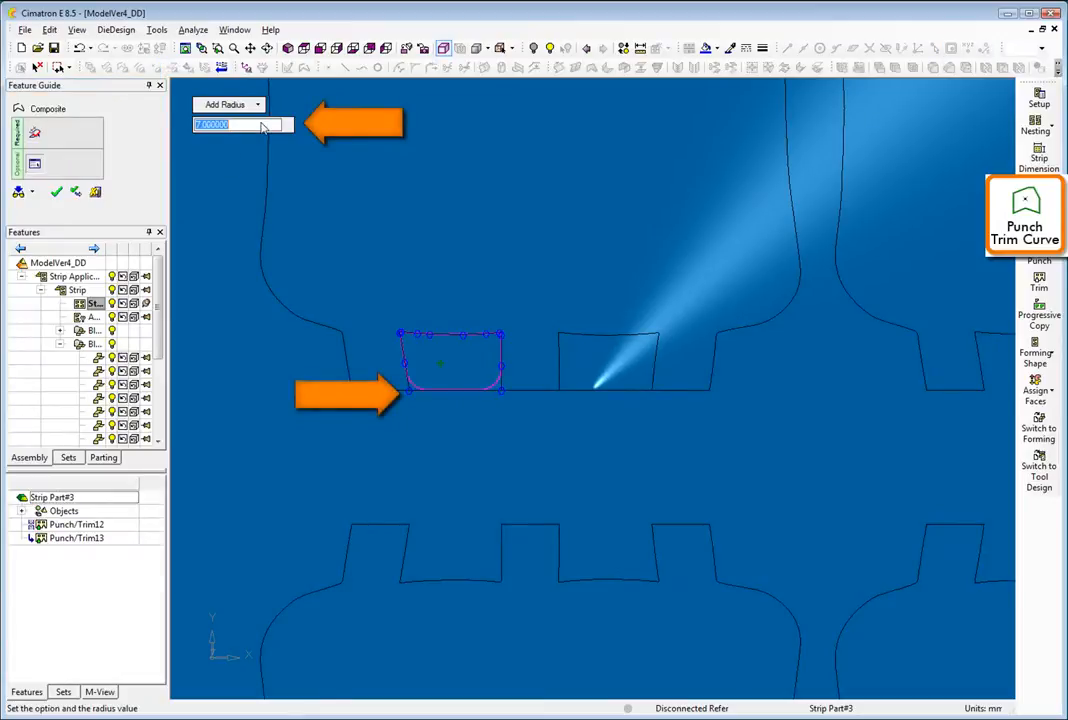
pyautogui.click(263, 127)
pyautogui.write('0')
pyautogui.press('Return')
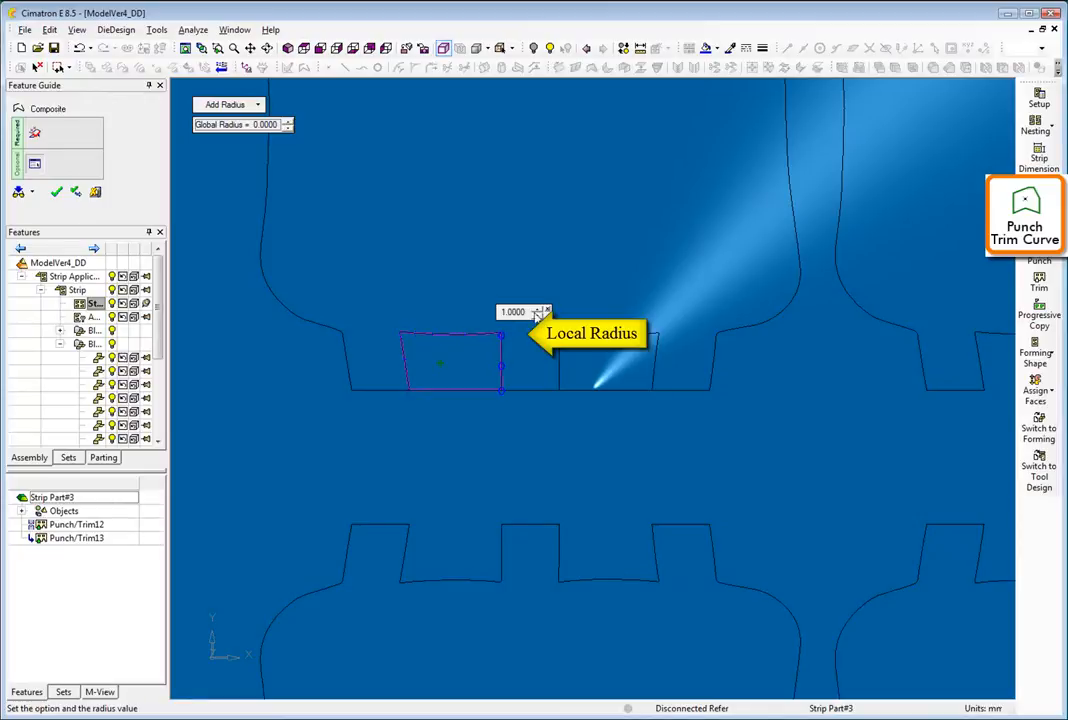
pyautogui.click(405, 200)
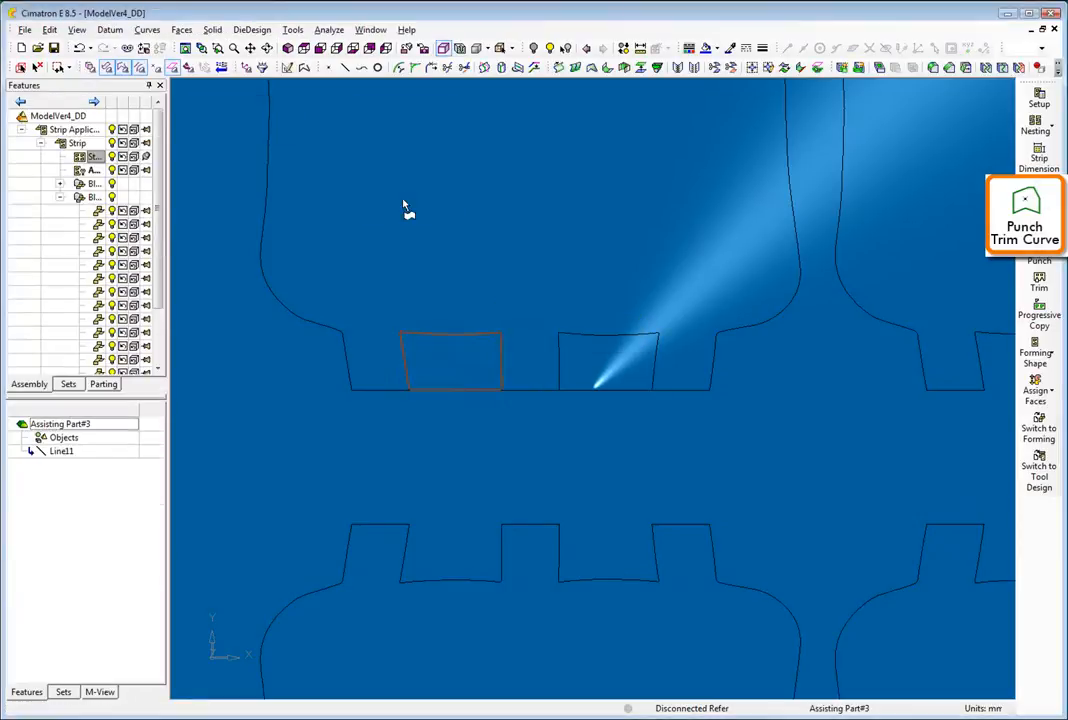
# Punch the left carrier notch of the upper row from the first station to the strip end, keeping scraps
pyautogui.click(99, 692)
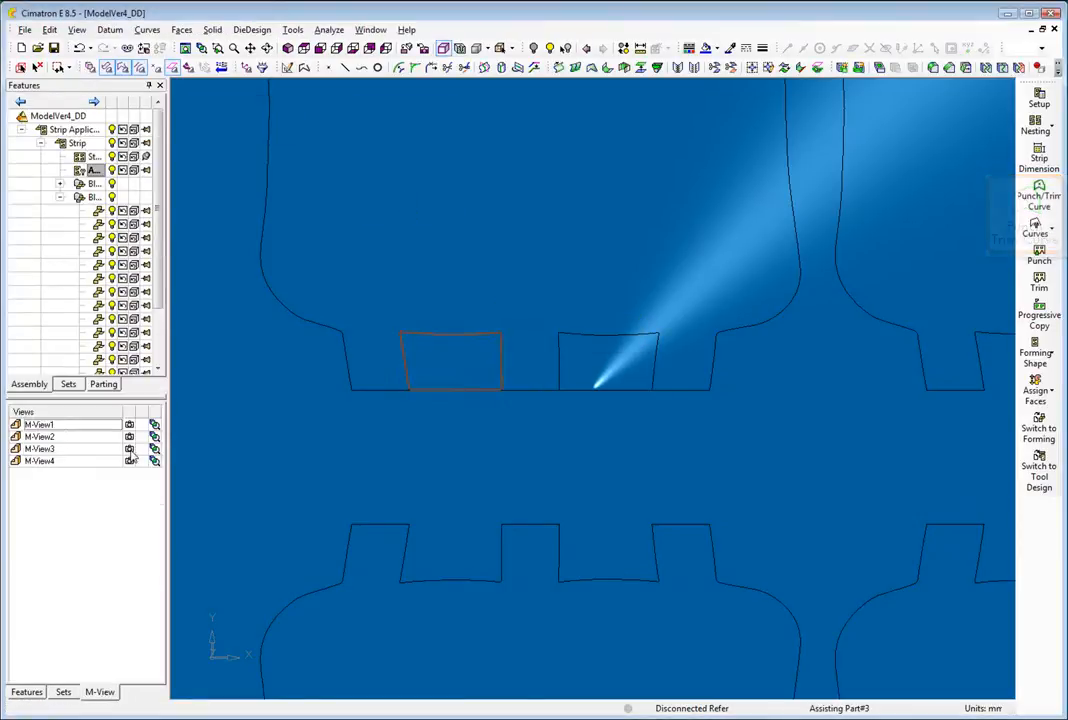
pyautogui.click(130, 450)
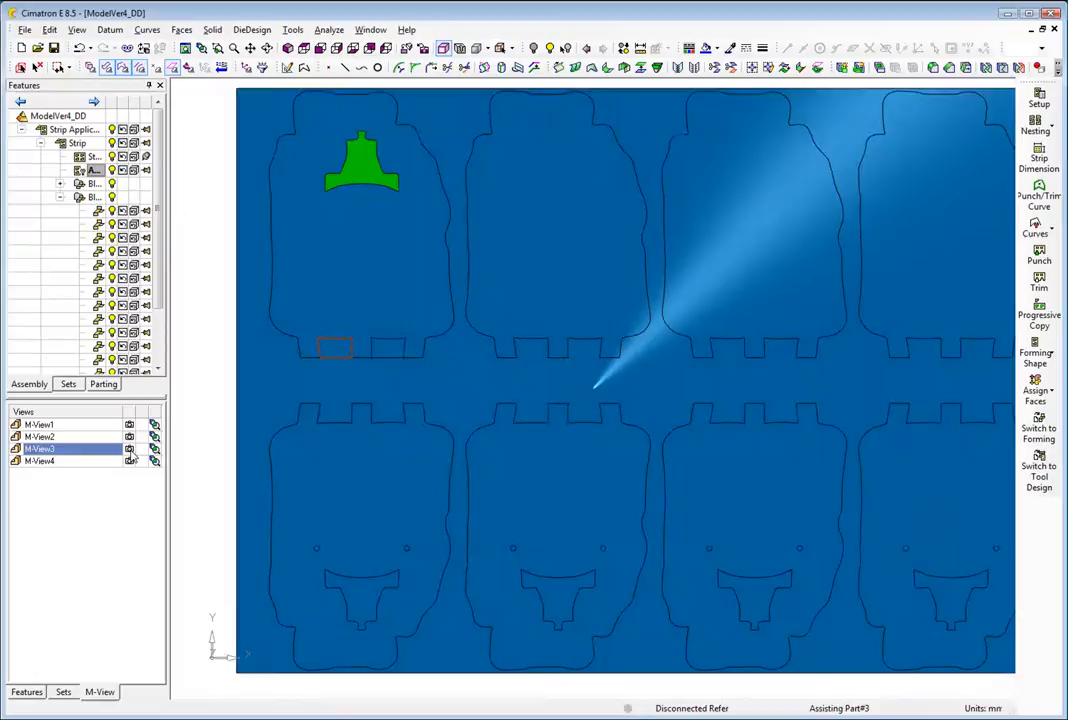
pyautogui.rightClick(209, 340)
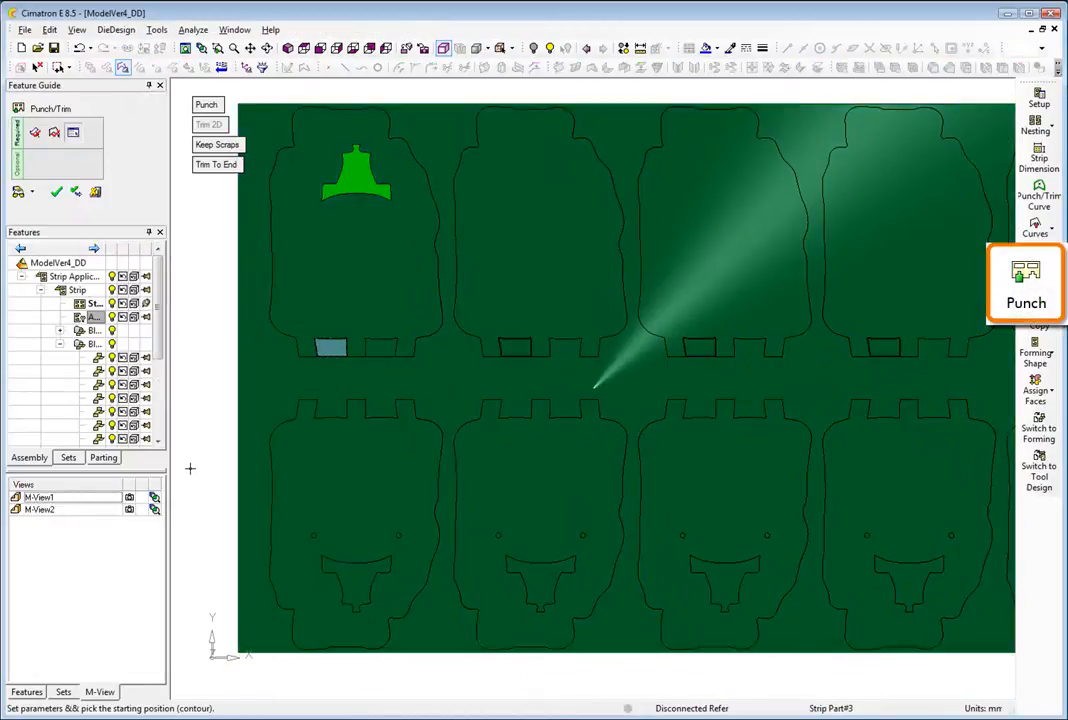
pyautogui.rightClick(211, 415)
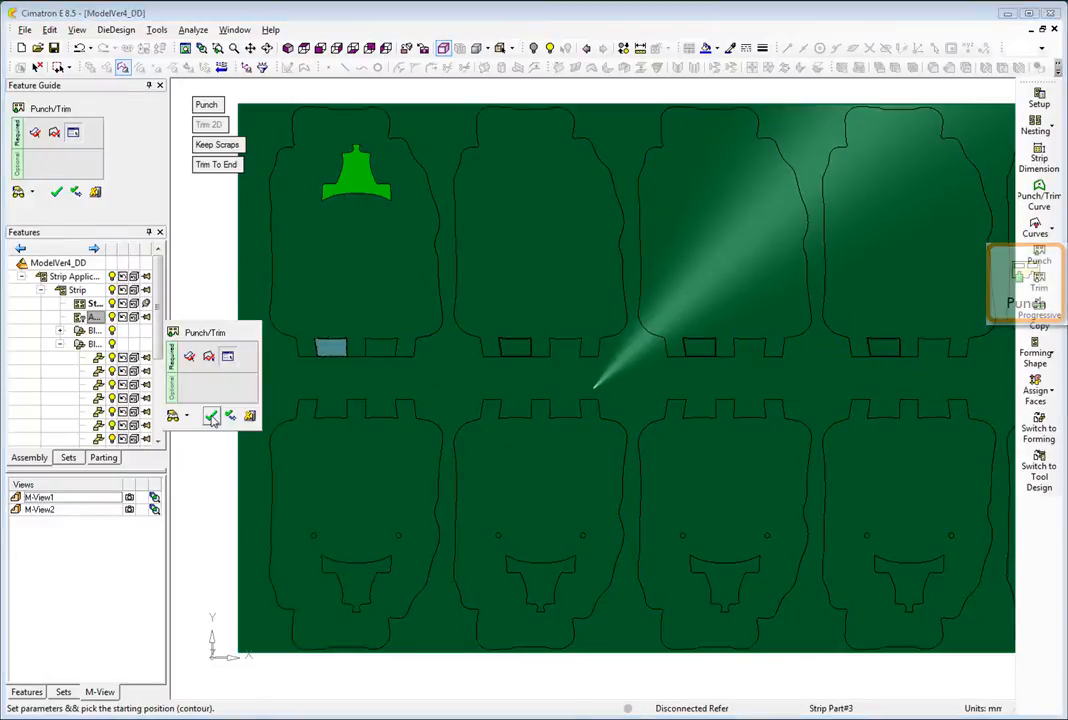
pyautogui.click(211, 416)
# Create a punch/trim curve around the right carrier notch of the first upper blank
pyautogui.rightClick(211, 415)
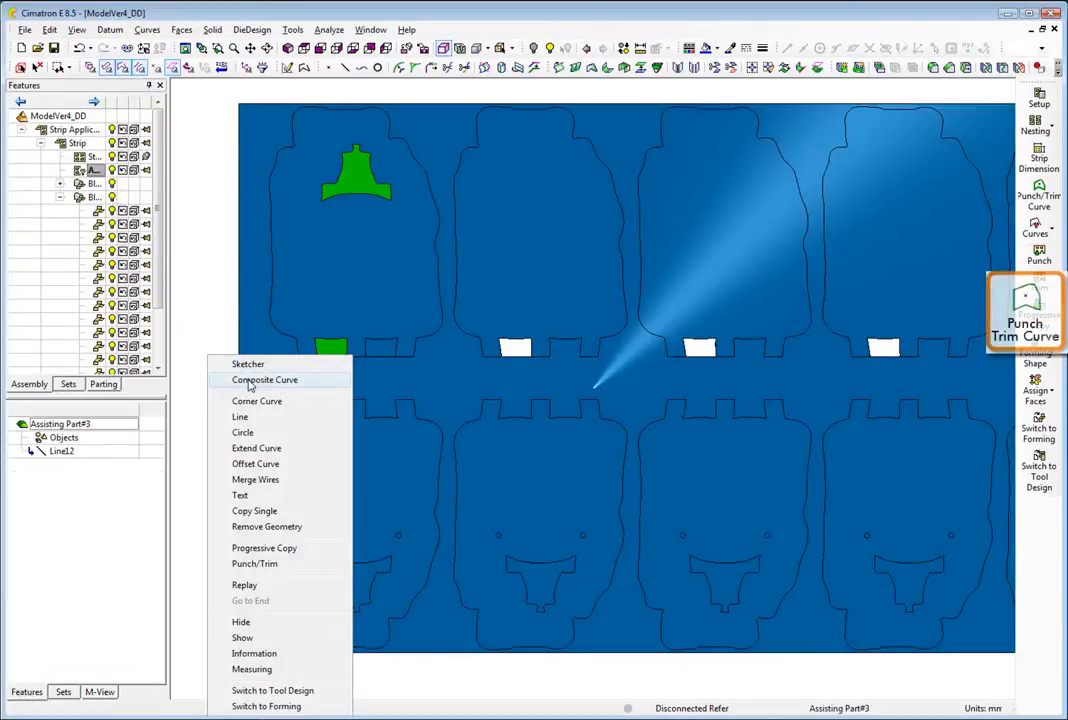
pyautogui.click(235, 379)
pyautogui.click(375, 348)
pyautogui.rightClick(508, 315)
pyautogui.click(508, 315)
# Punch the right carrier notch of the upper row from the second station to the strip end, keeping scraps
pyautogui.rightClick(508, 315)
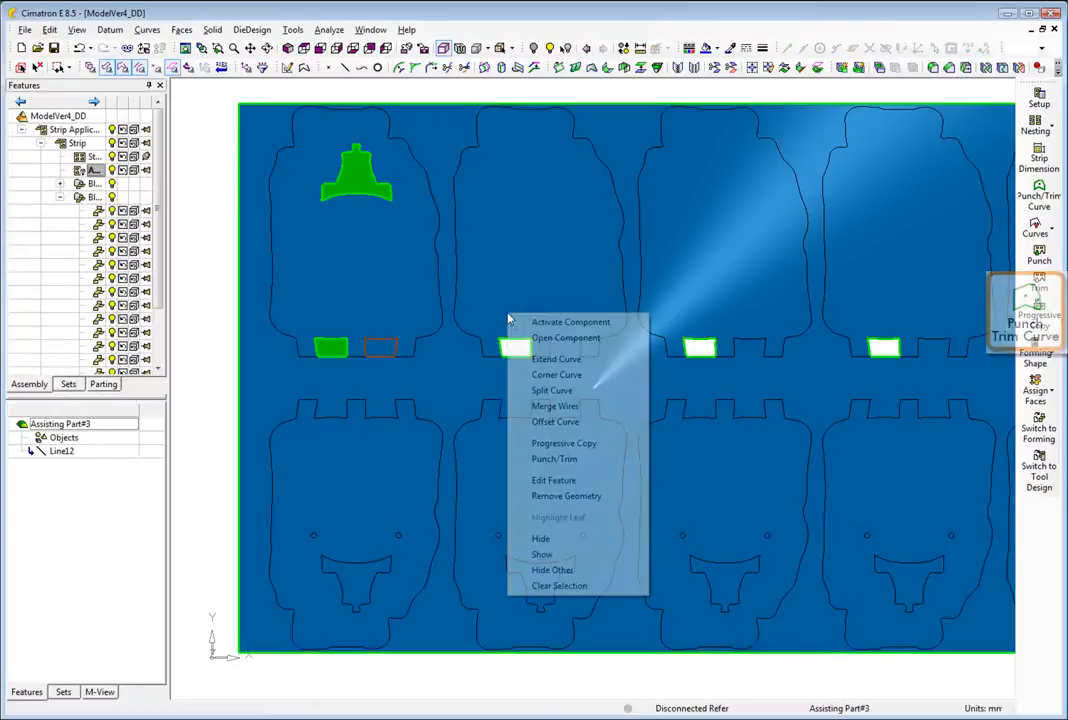
pyautogui.click(545, 459)
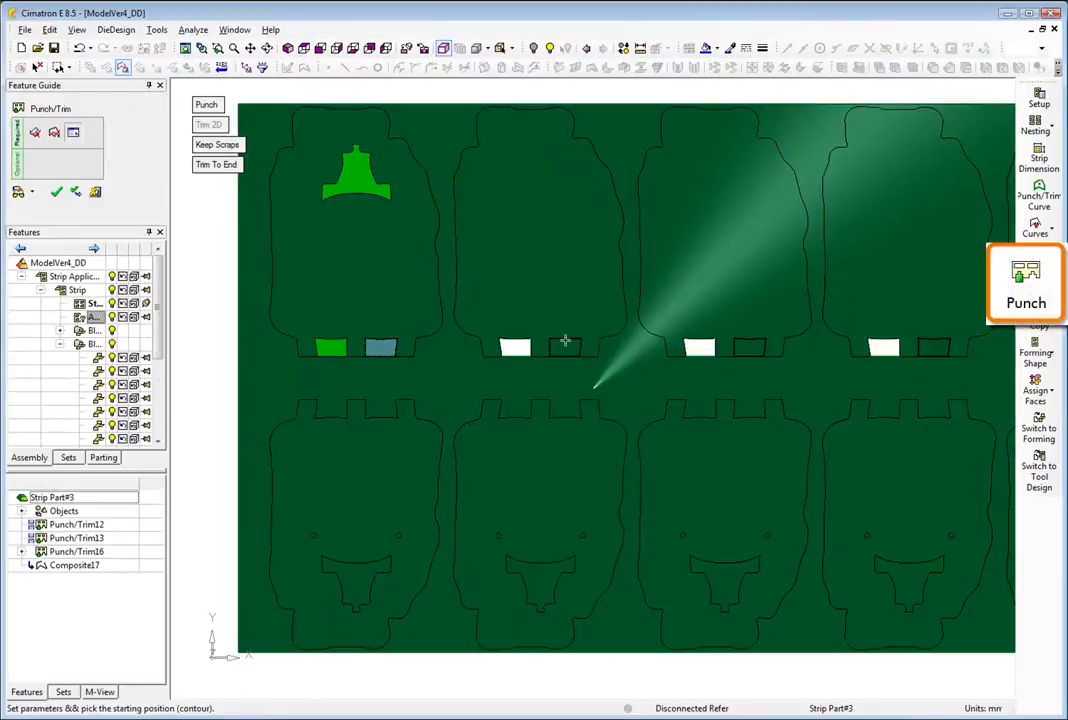
pyautogui.click(565, 344)
pyautogui.click(555, 281)
# Draw a diagonal two-point line from the first upper blank's right tab corner to the second lower blank's left tab corner
pyautogui.click(413, 356)
pyautogui.click(484, 402)
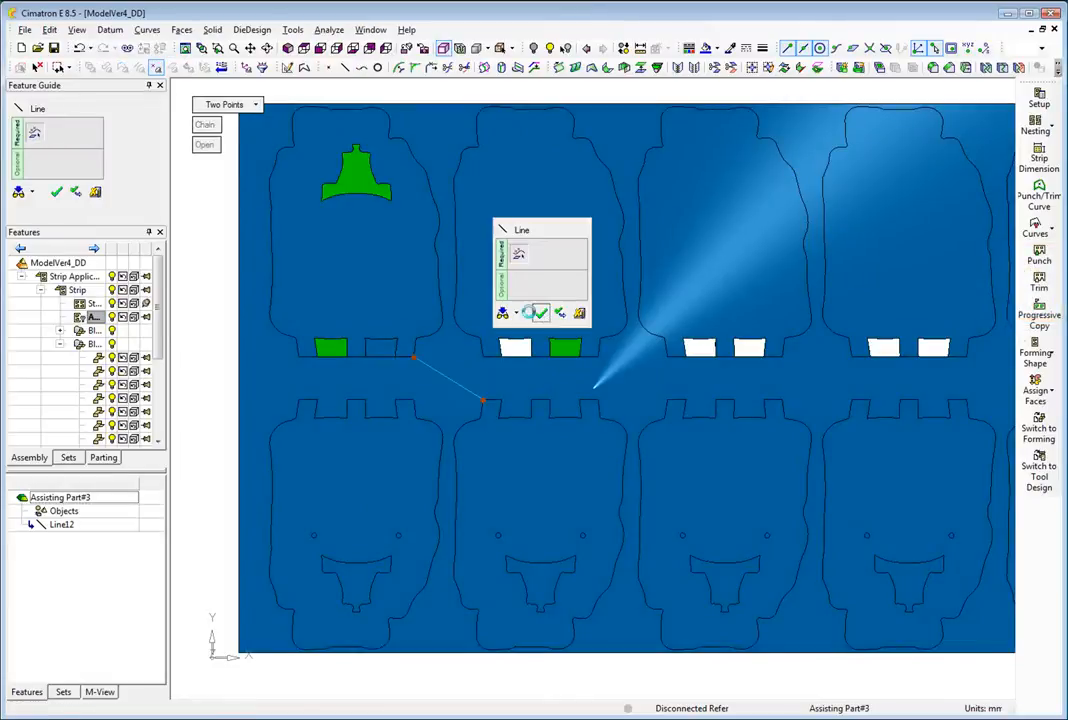
pyautogui.click(540, 313)
# Draw a 7.5 mm radius circle at the diagonal line's midpoint and punch it from the first gap to the strip end, keeping scraps
pyautogui.click(377, 67)
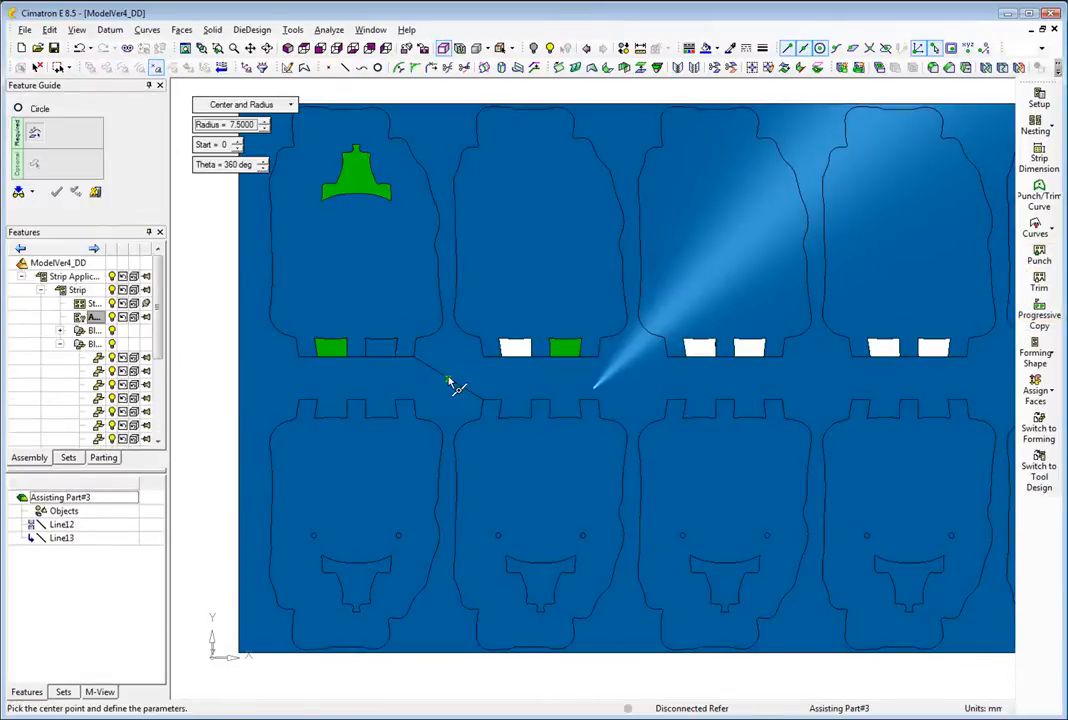
pyautogui.click(447, 376)
pyautogui.middleClick(453, 375)
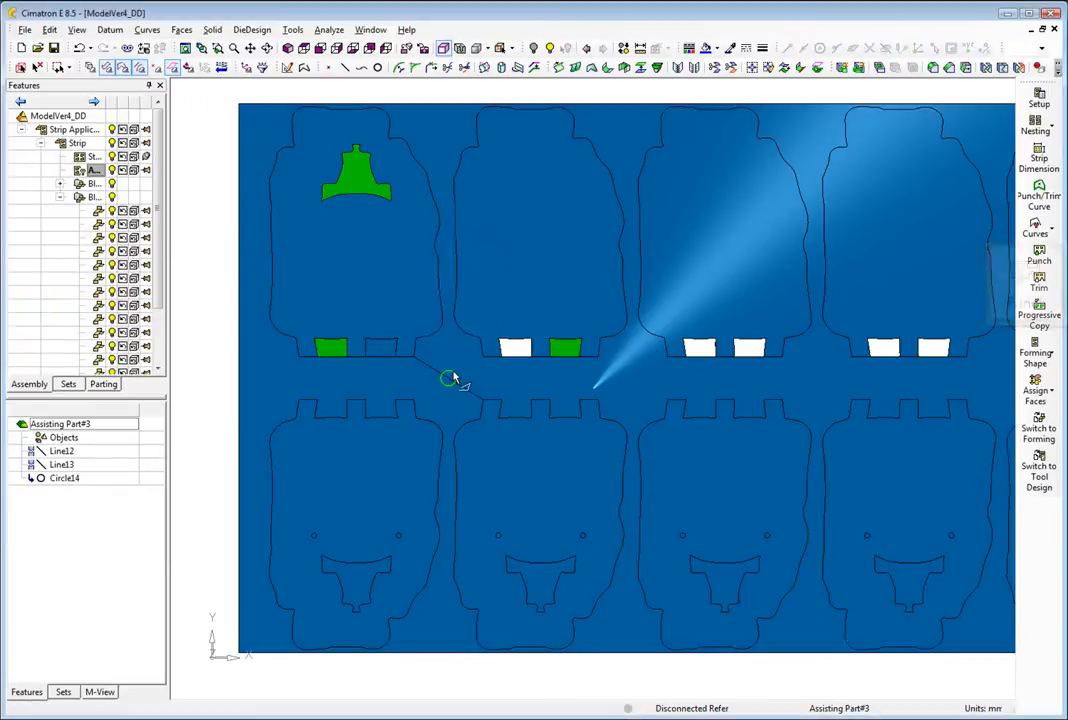
pyautogui.rightClick(442, 302)
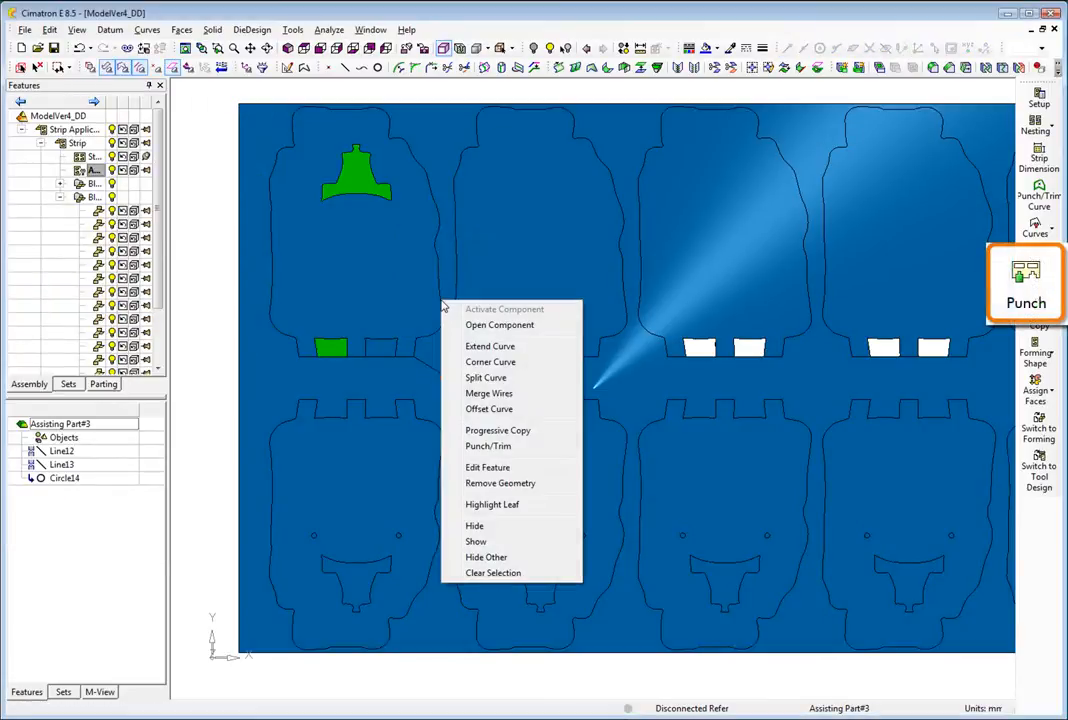
pyautogui.click(474, 447)
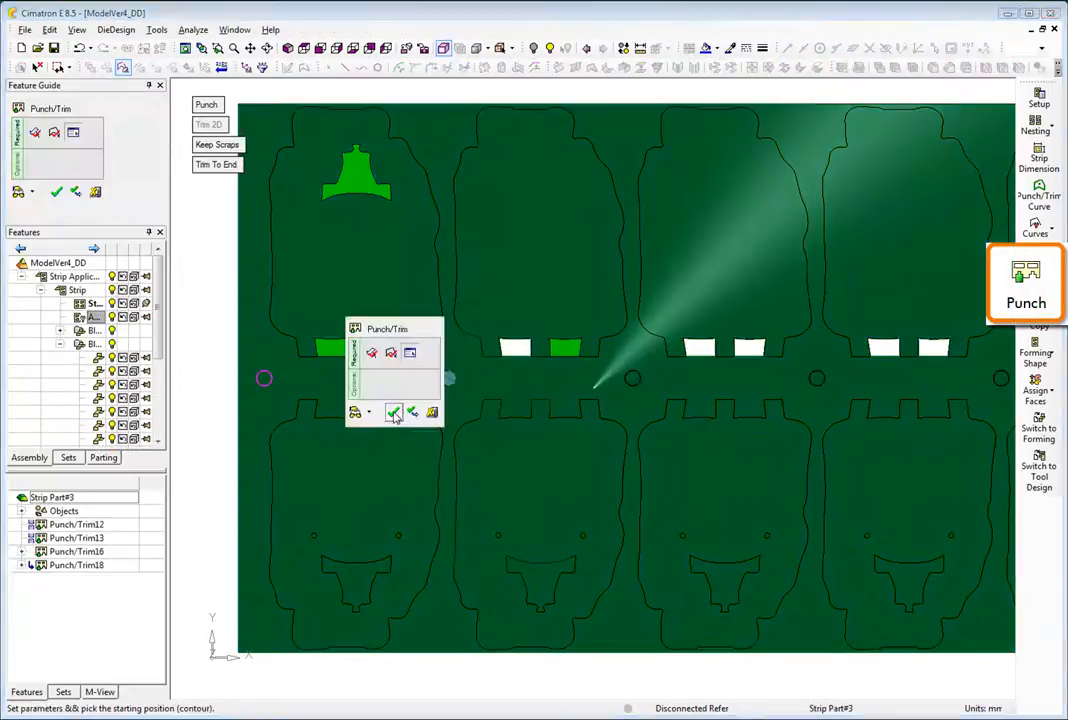
pyautogui.click(394, 415)
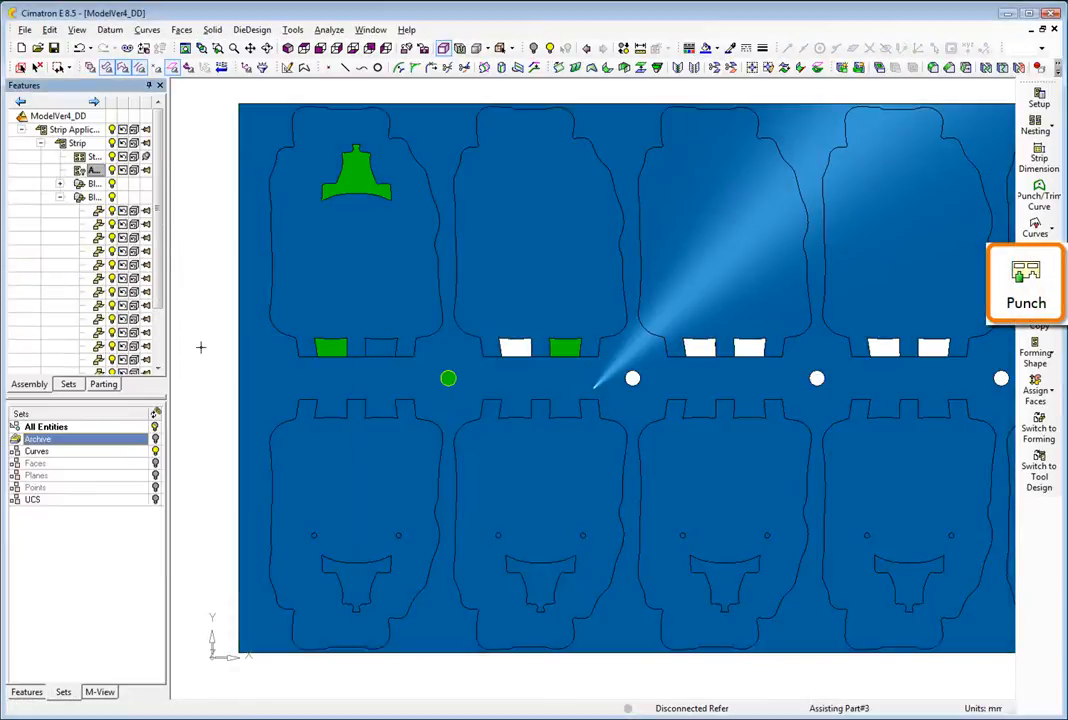
# Start a sketch on the strip and add the facing tab corners of the first two upper blanks as references
pyautogui.rightClick(203, 336)
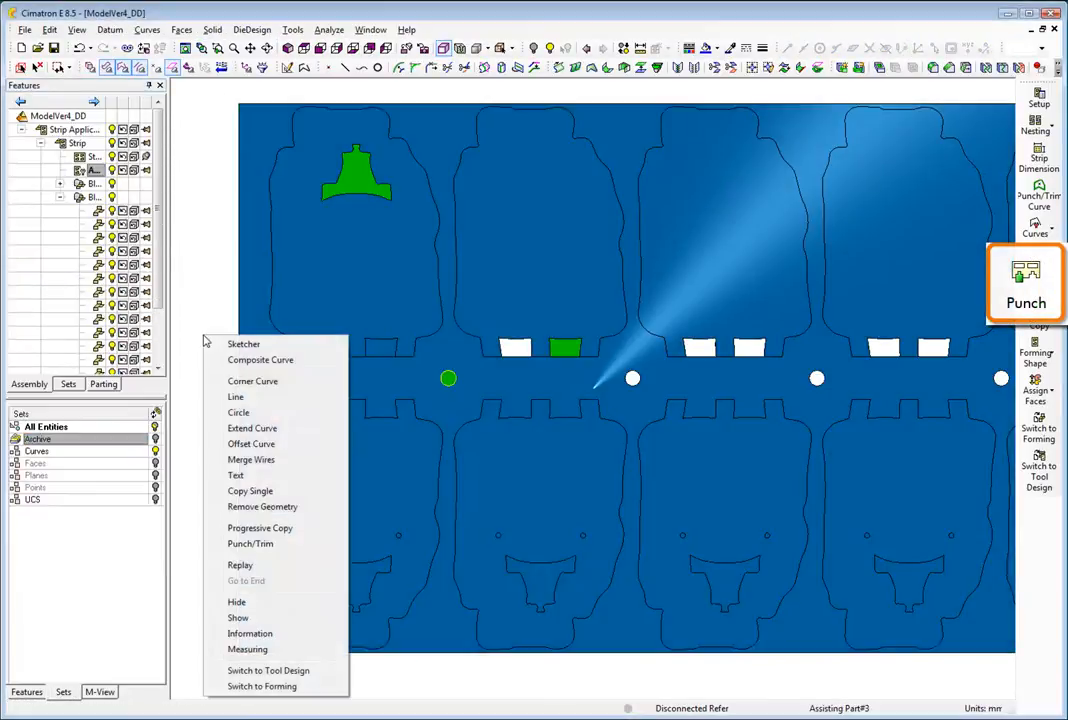
pyautogui.click(219, 346)
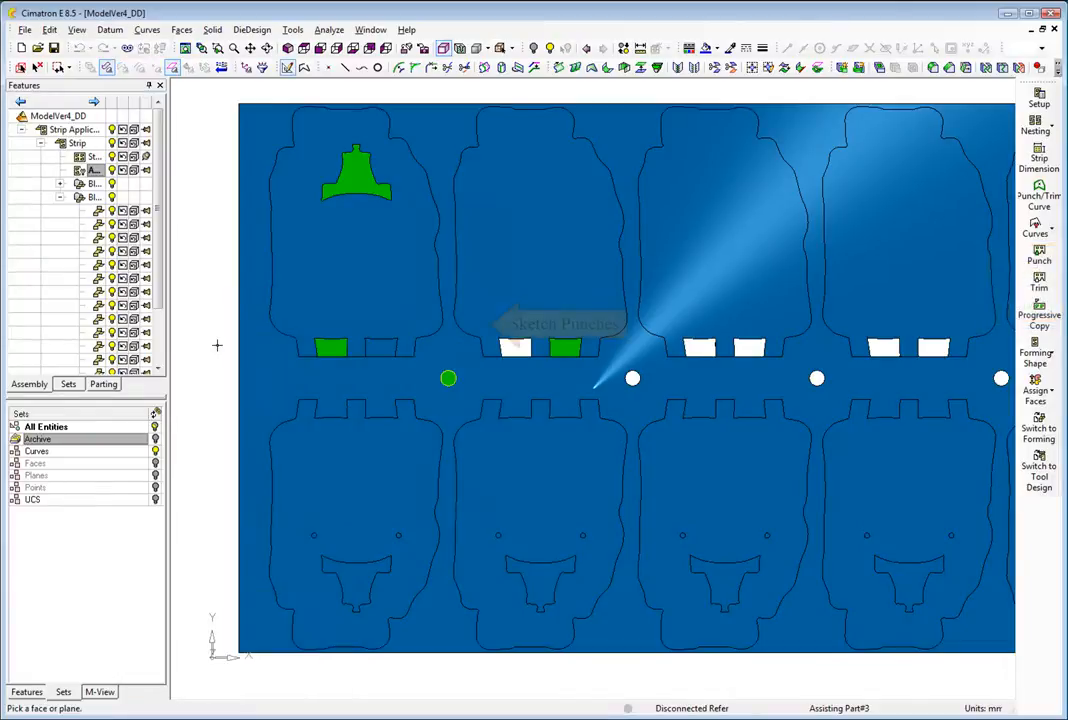
pyautogui.rightClick(208, 430)
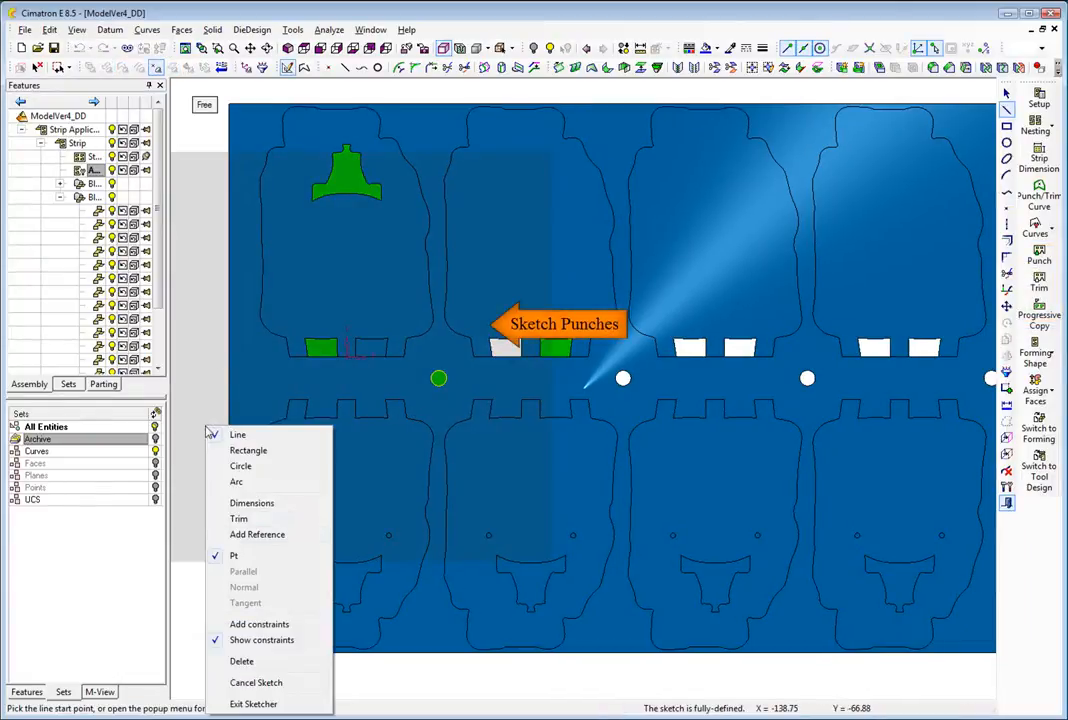
pyautogui.click(256, 535)
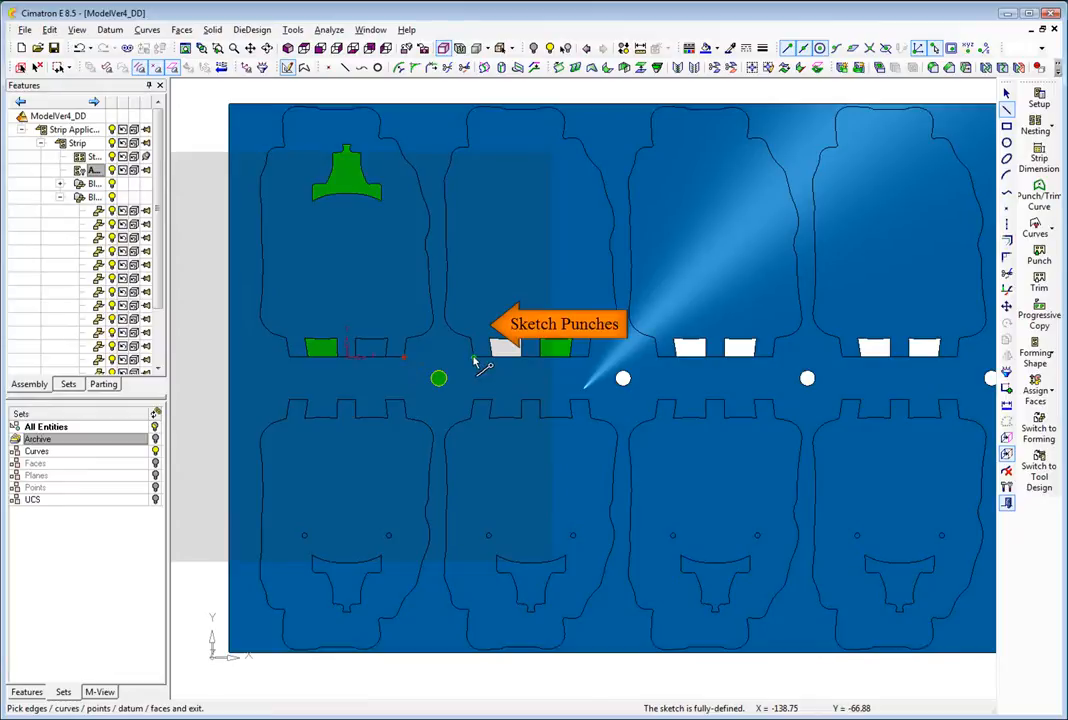
pyautogui.click(474, 360)
pyautogui.middleClick(487, 366)
# Sketch a 60 mm diameter circle concentric with the first pilot hole and a line joining the two referenced tab corners
pyautogui.click(1007, 143)
pyautogui.click(438, 378)
pyautogui.click(414, 364)
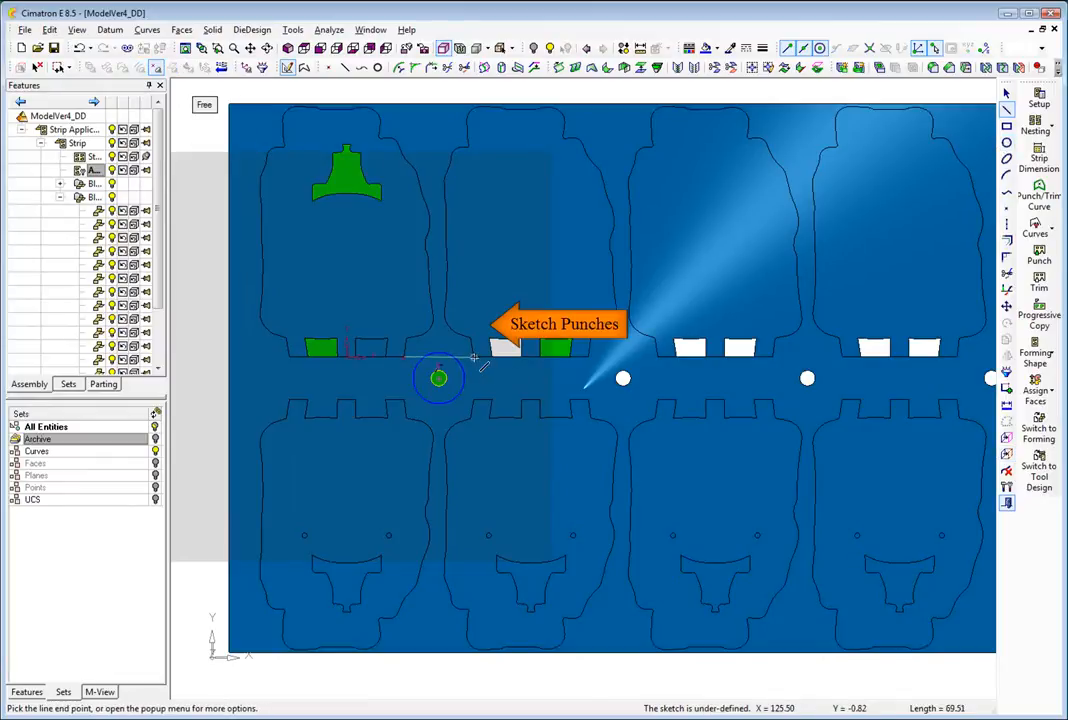
pyautogui.rightClick(527, 380)
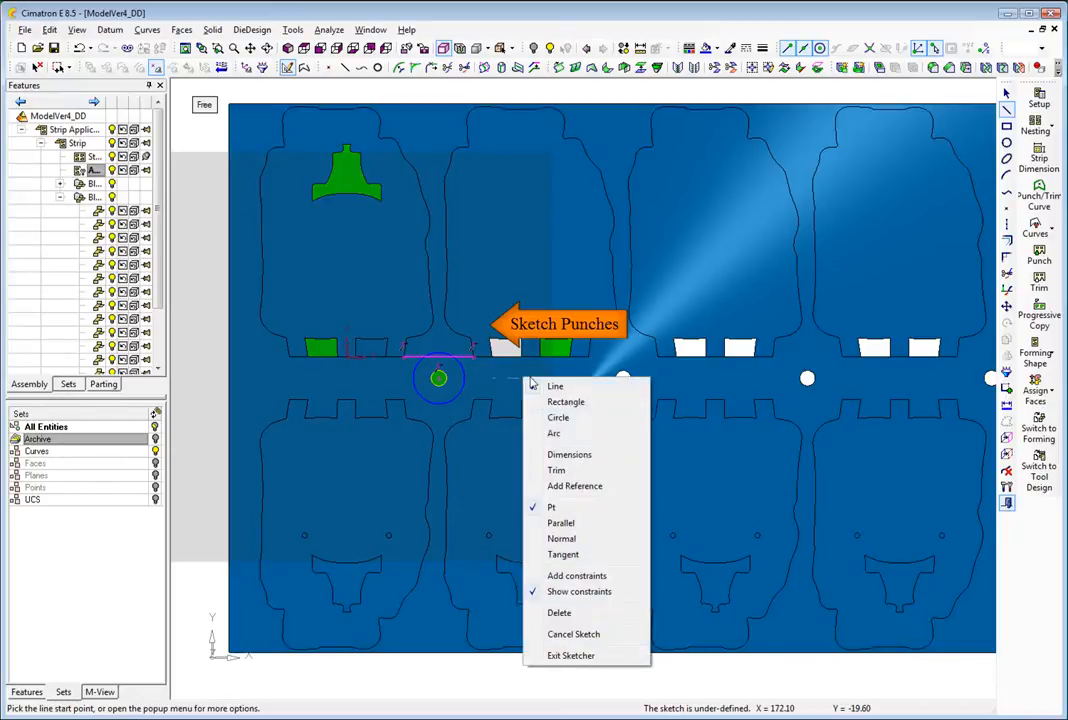
pyautogui.click(566, 455)
pyautogui.click(510, 385)
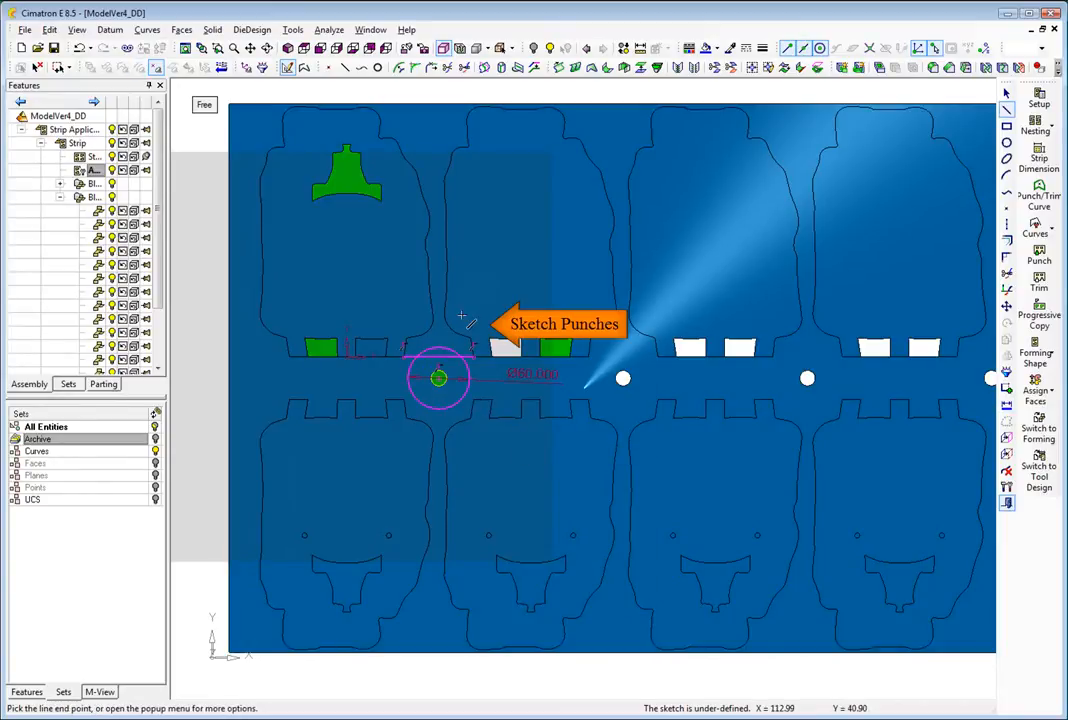
# Sketch two narrow outlines across the first upper gap and an outline spanning the strip's upper edge, dimension the latter's width, and finish the sketch
pyautogui.click(457, 190)
pyautogui.rightClick(518, 118)
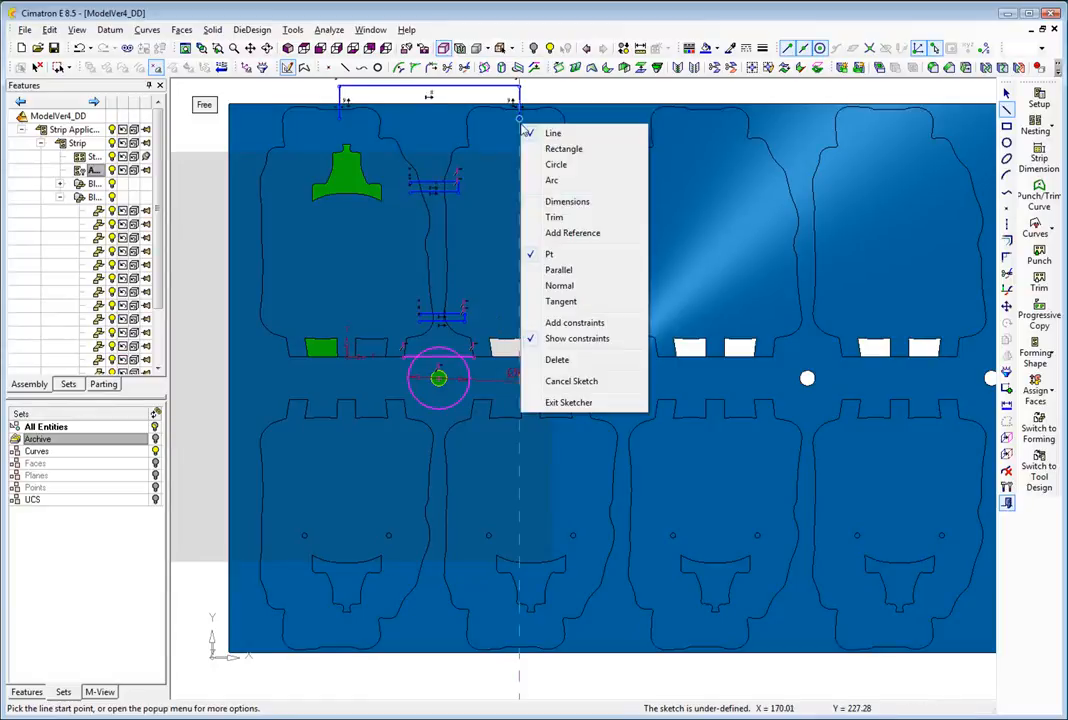
pyautogui.click(566, 202)
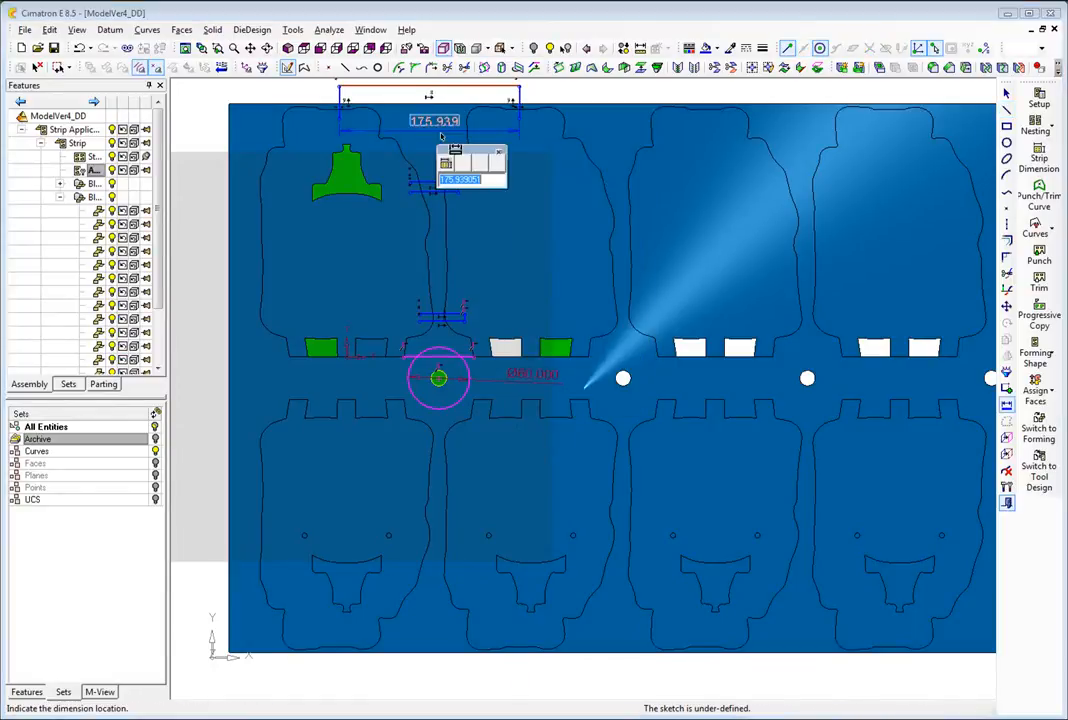
pyautogui.click(442, 128)
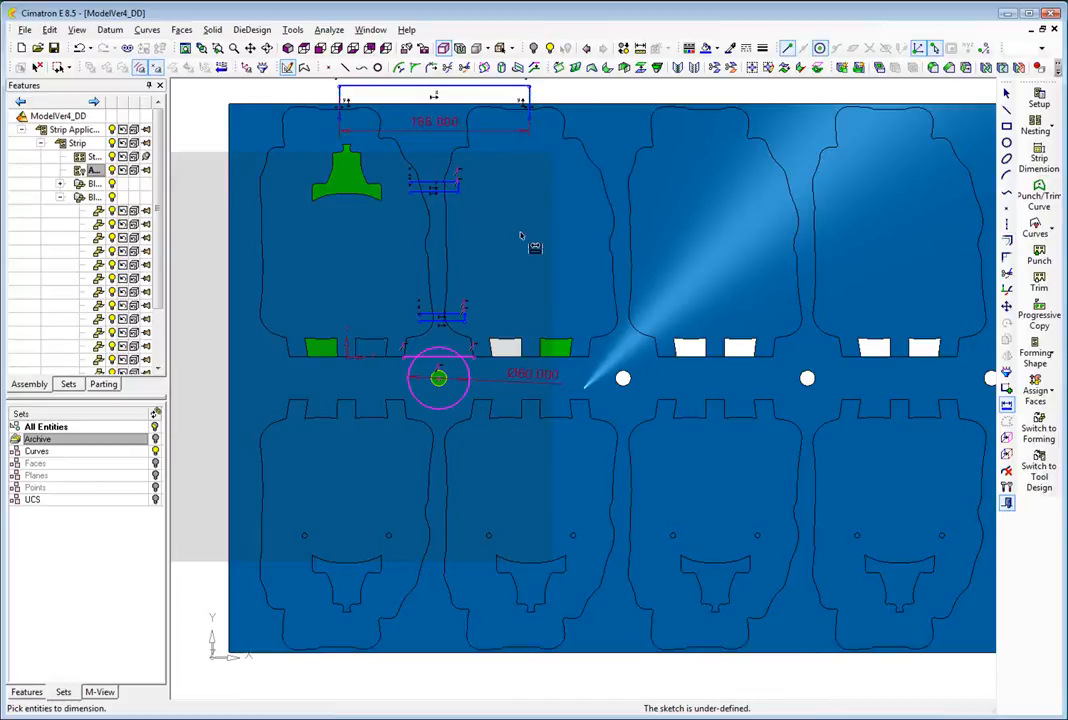
pyautogui.rightClick(450, 223)
pyautogui.click(552, 432)
# Create a 2D single-indication composite curve around the gap between the first two upper blanks, bounded by the two narrow crossing outlines
pyautogui.rightClick(226, 338)
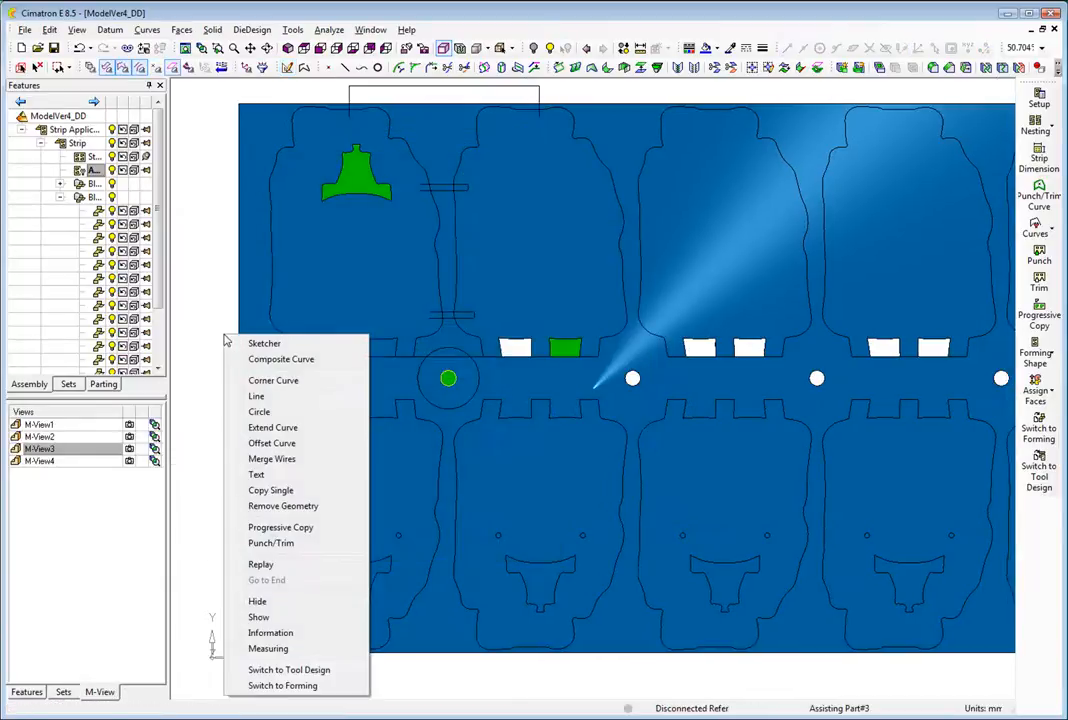
pyautogui.click(266, 361)
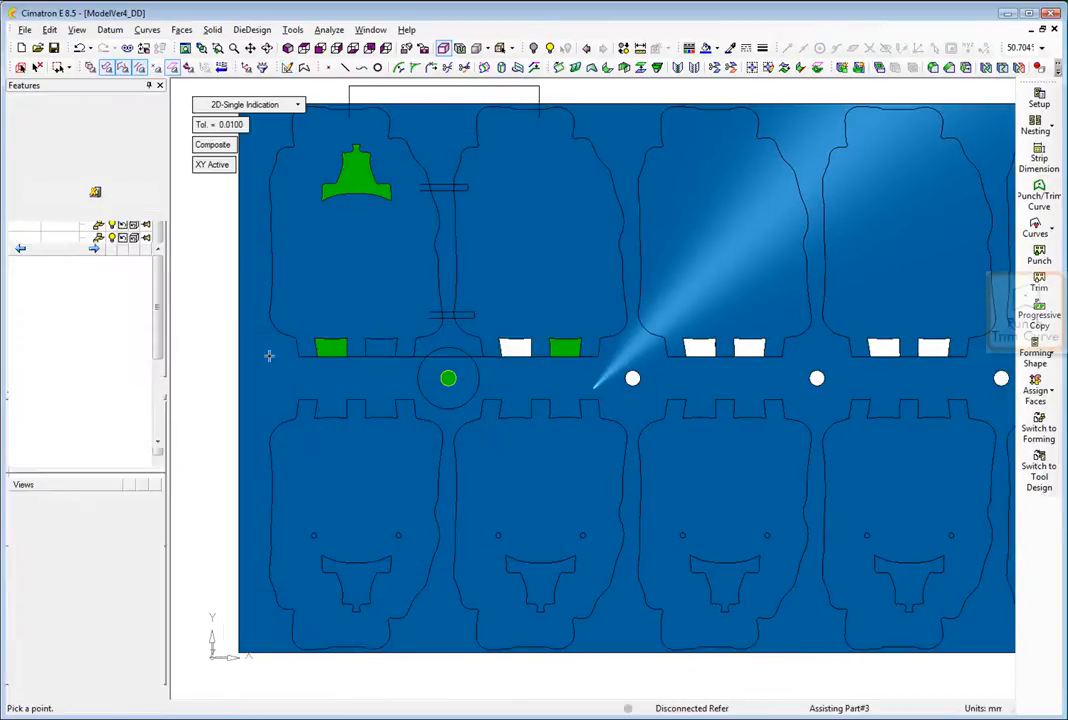
pyautogui.click(446, 316)
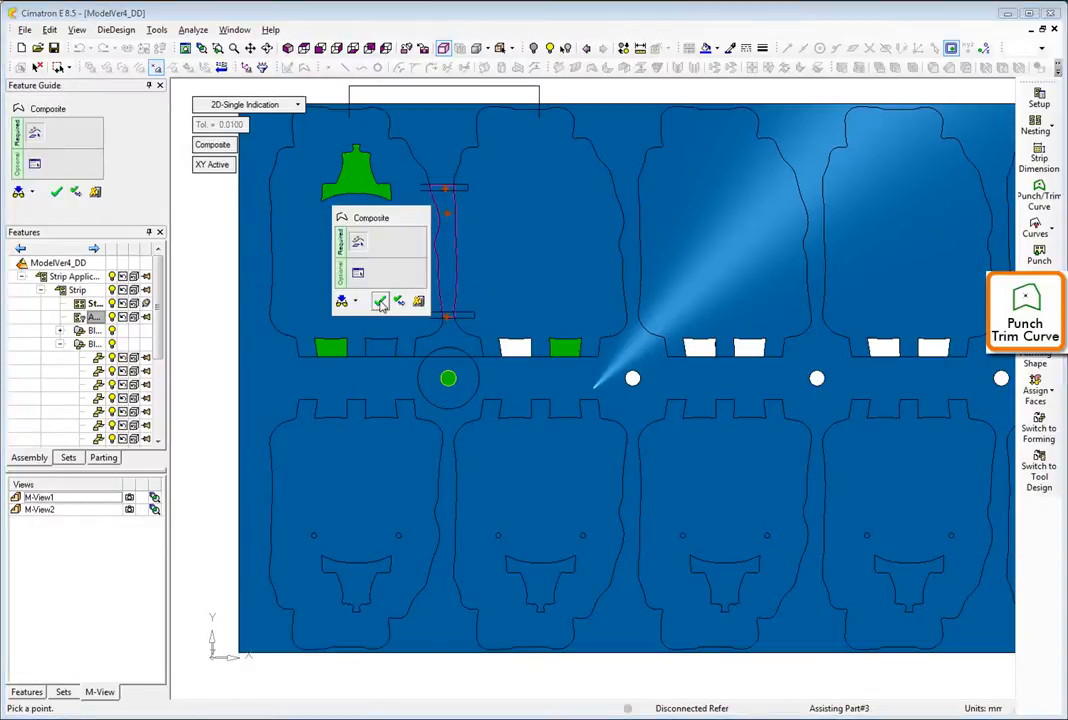
pyautogui.click(381, 305)
# Punch the narrow gap contour from the gap between the fourth and fifth upper blanks to the strip end, keeping scraps
pyautogui.rightClick(385, 307)
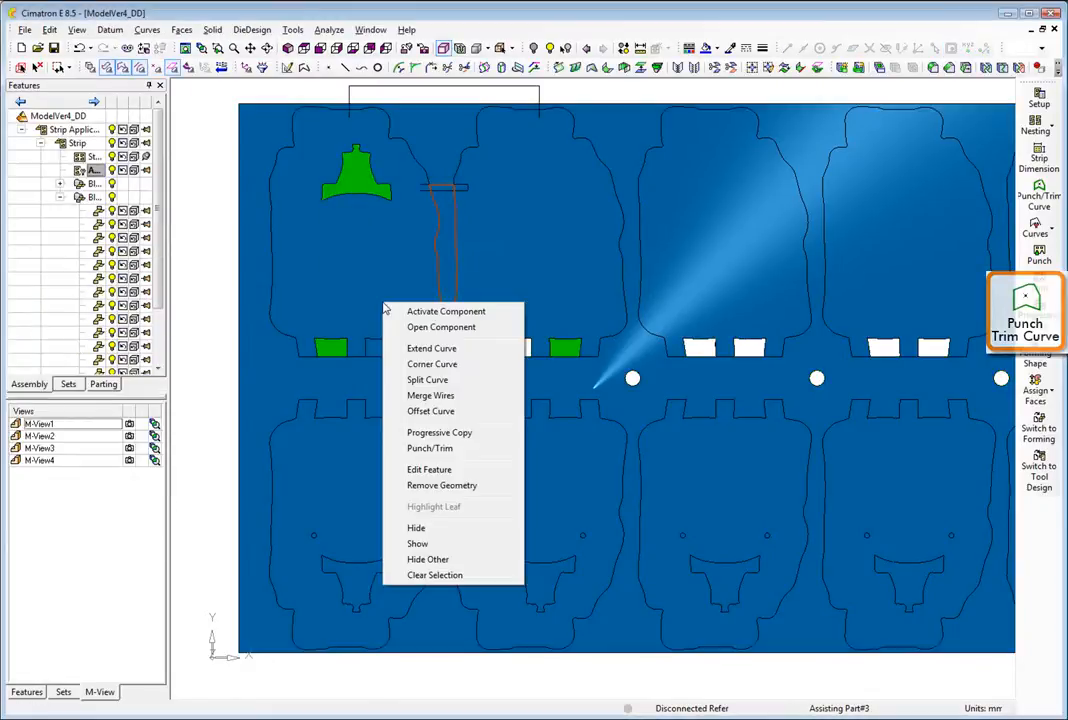
pyautogui.click(432, 448)
pyautogui.click(131, 511)
pyautogui.click(478, 319)
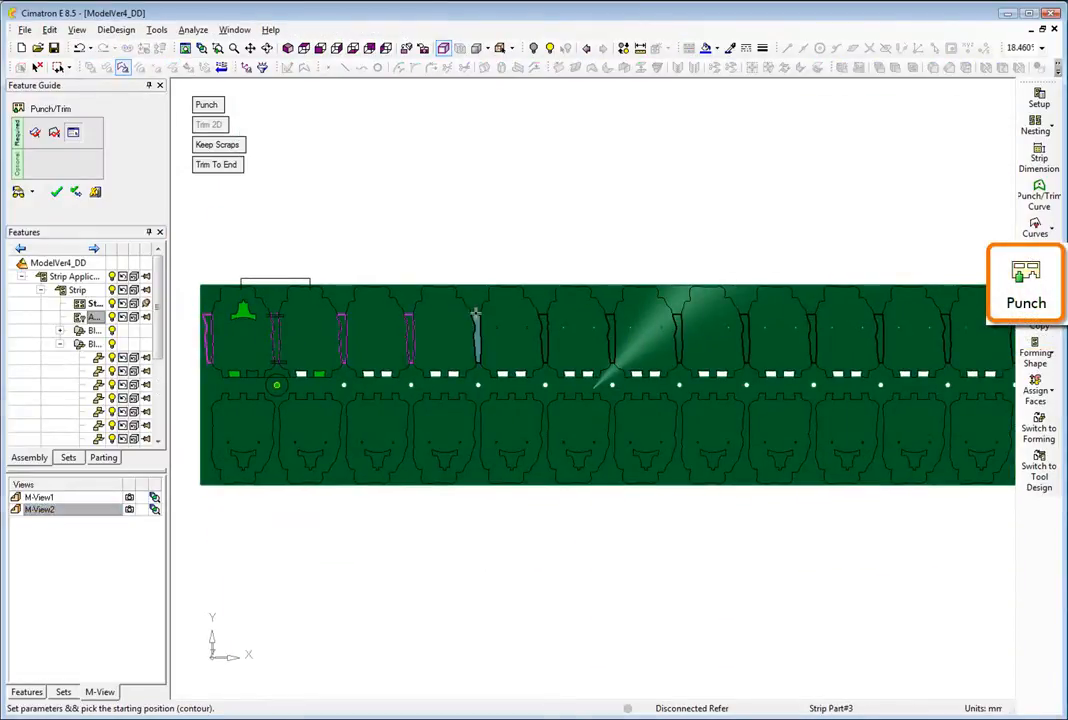
pyautogui.middleClick(434, 205)
pyautogui.click(434, 205)
# Create a composite punch curve around the area above the upper crossing outline, between the first two upper blanks and the strip-edge outline
pyautogui.click(131, 450)
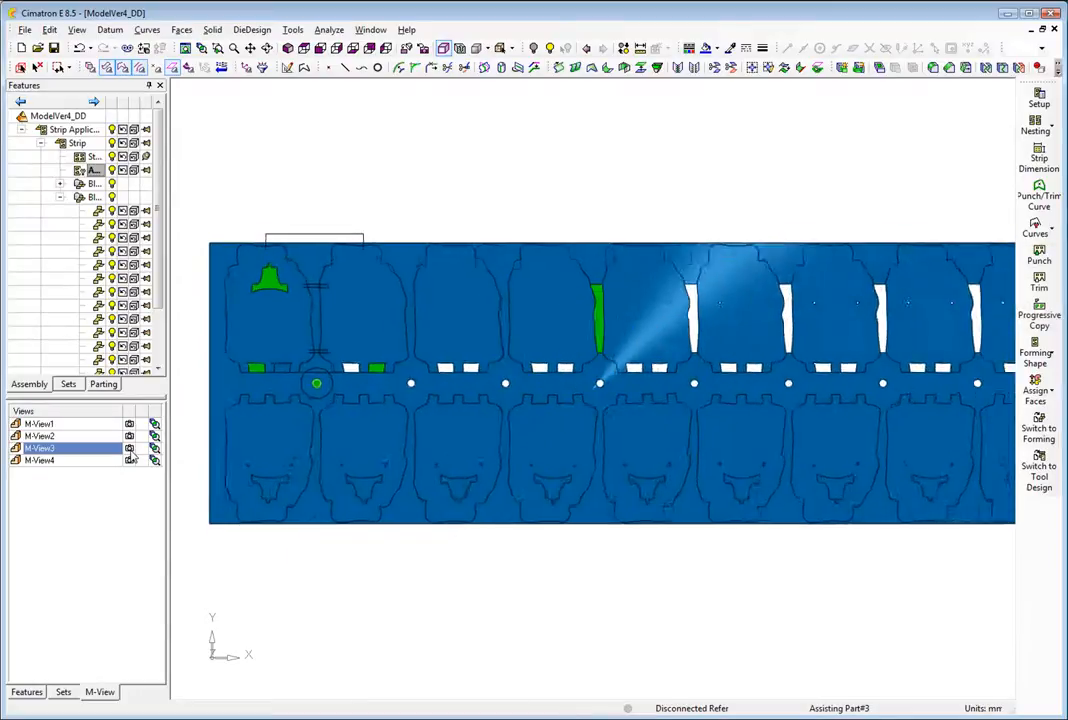
pyautogui.rightClick(198, 195)
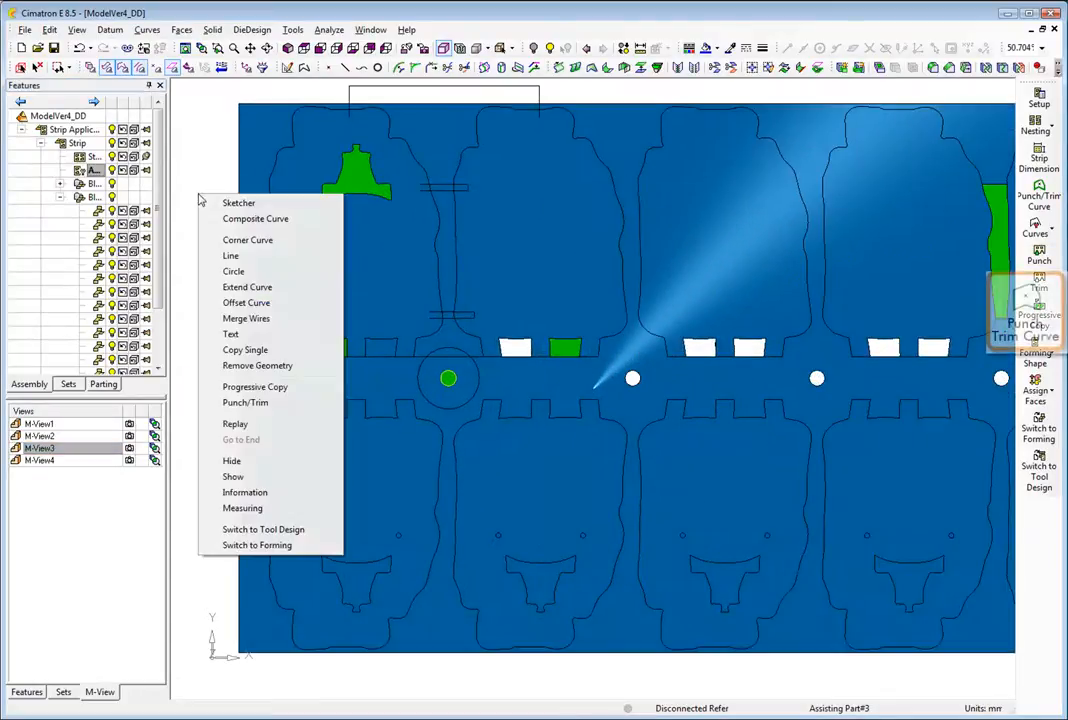
pyautogui.click(240, 219)
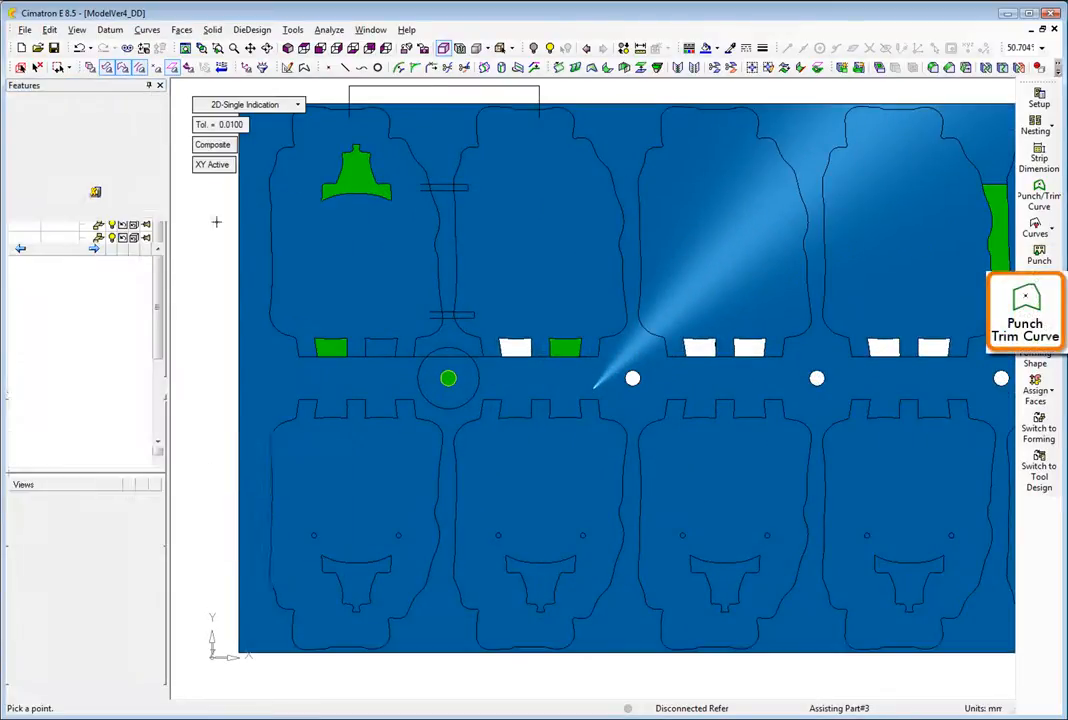
pyautogui.middleClick(447, 162)
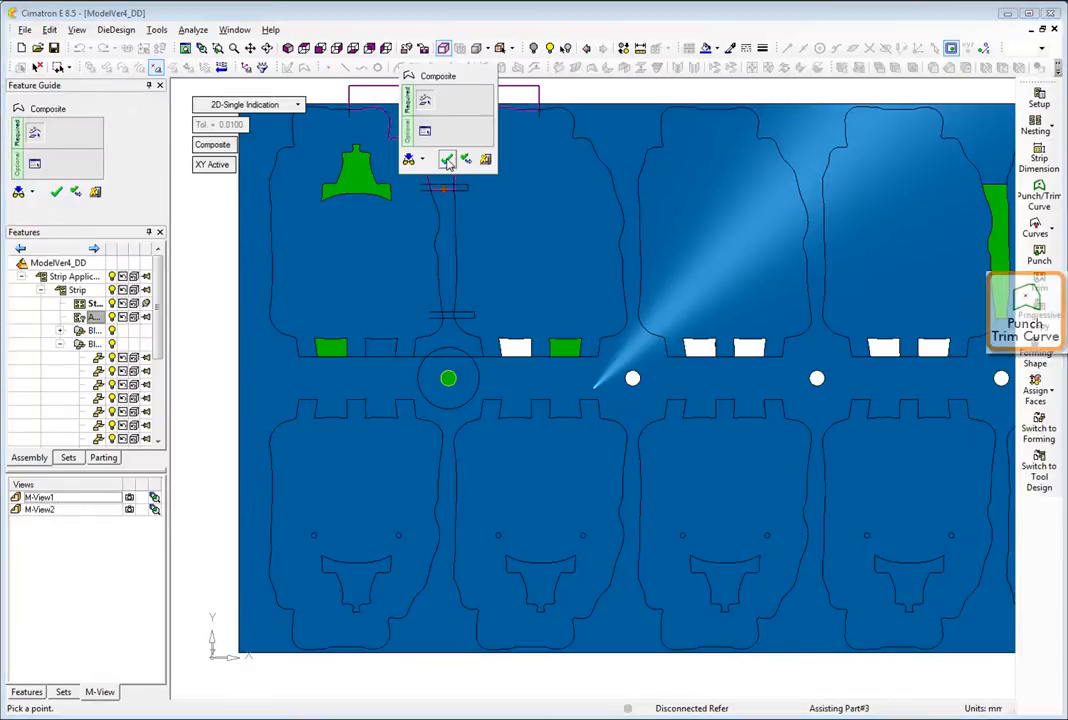
pyautogui.click(447, 162)
# Punch the strip-edge contour from the gap between the fifth and sixth upper blanks to the strip end, keeping scraps
pyautogui.rightClick(447, 160)
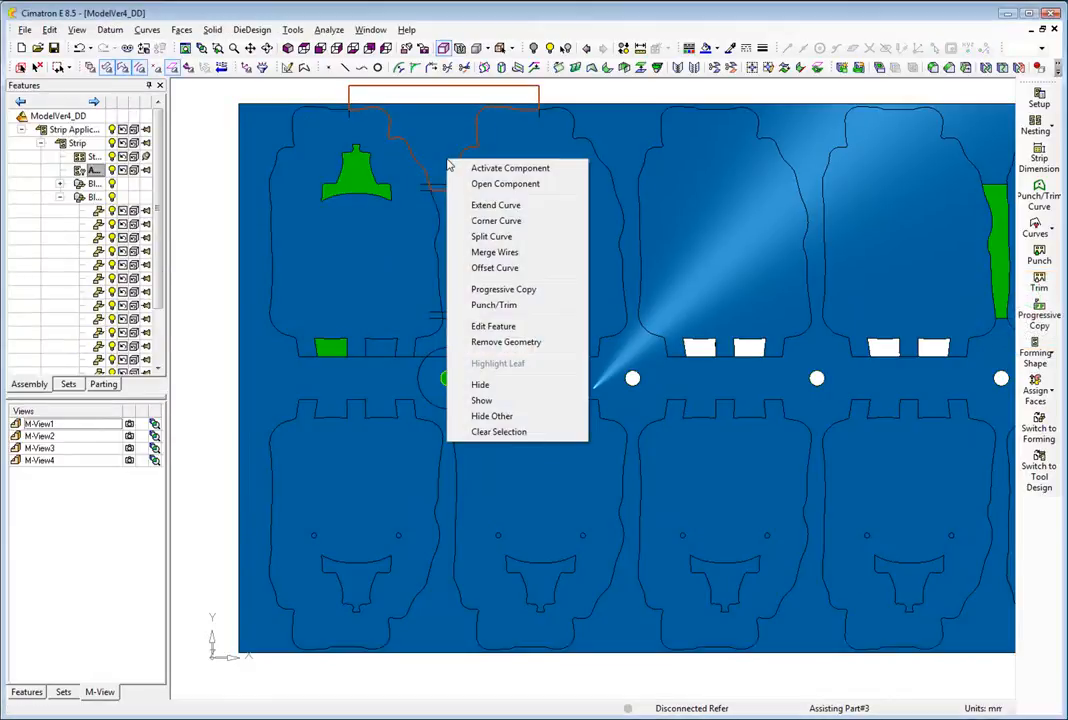
pyautogui.click(493, 305)
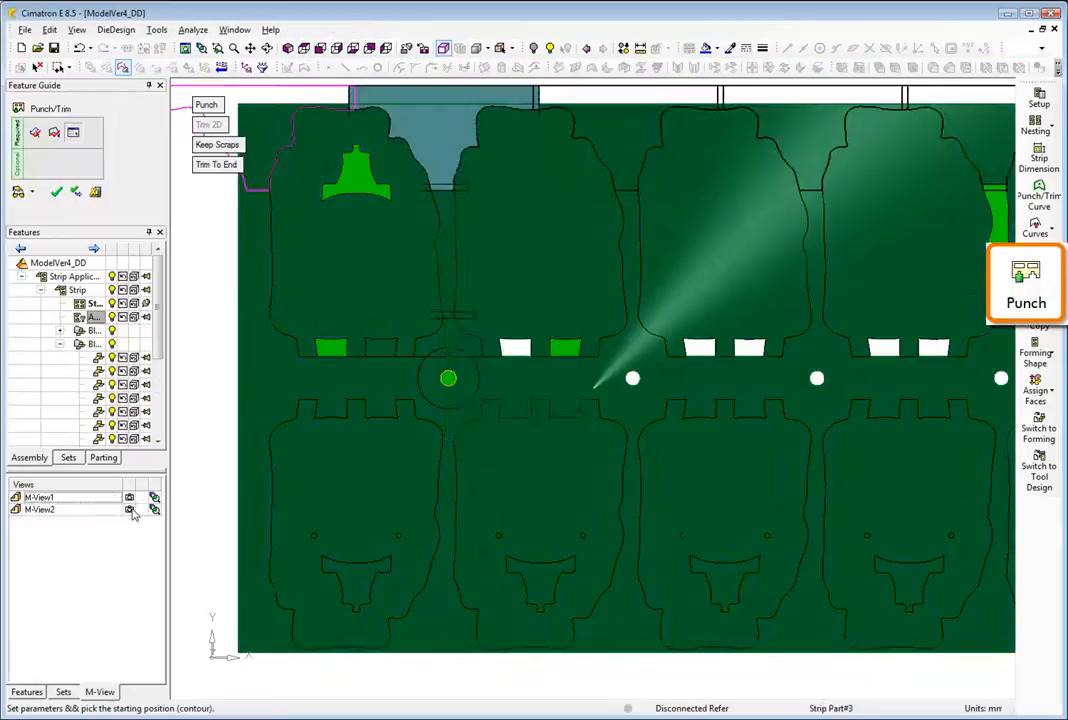
pyautogui.click(130, 510)
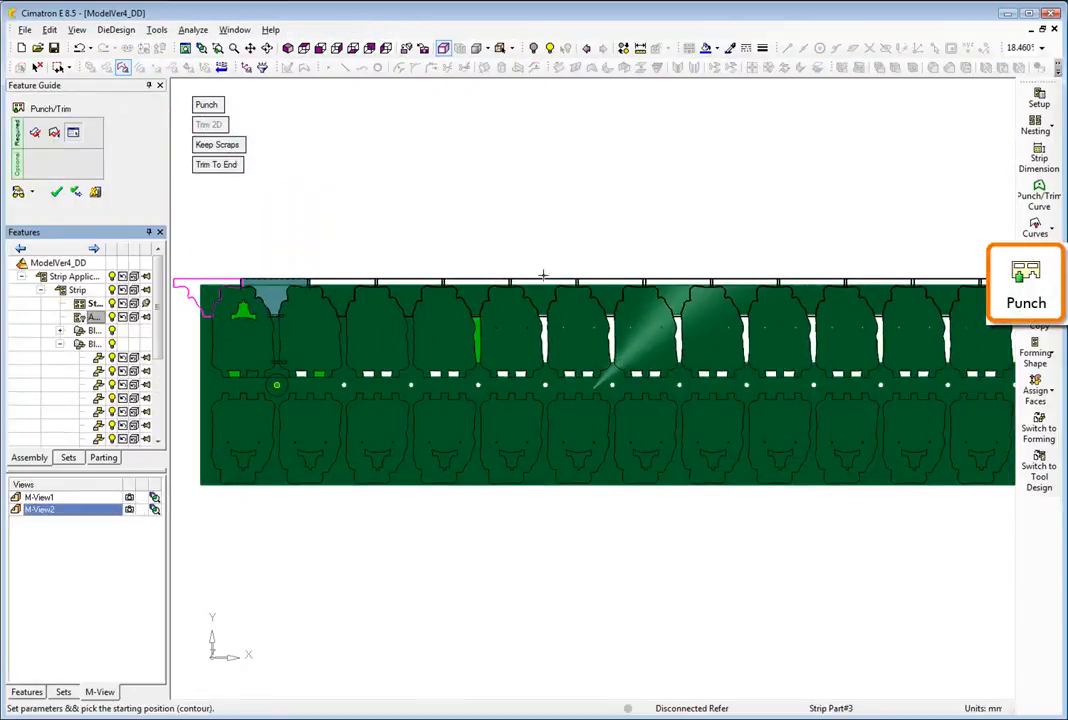
pyautogui.click(546, 285)
pyautogui.rightClick(537, 240)
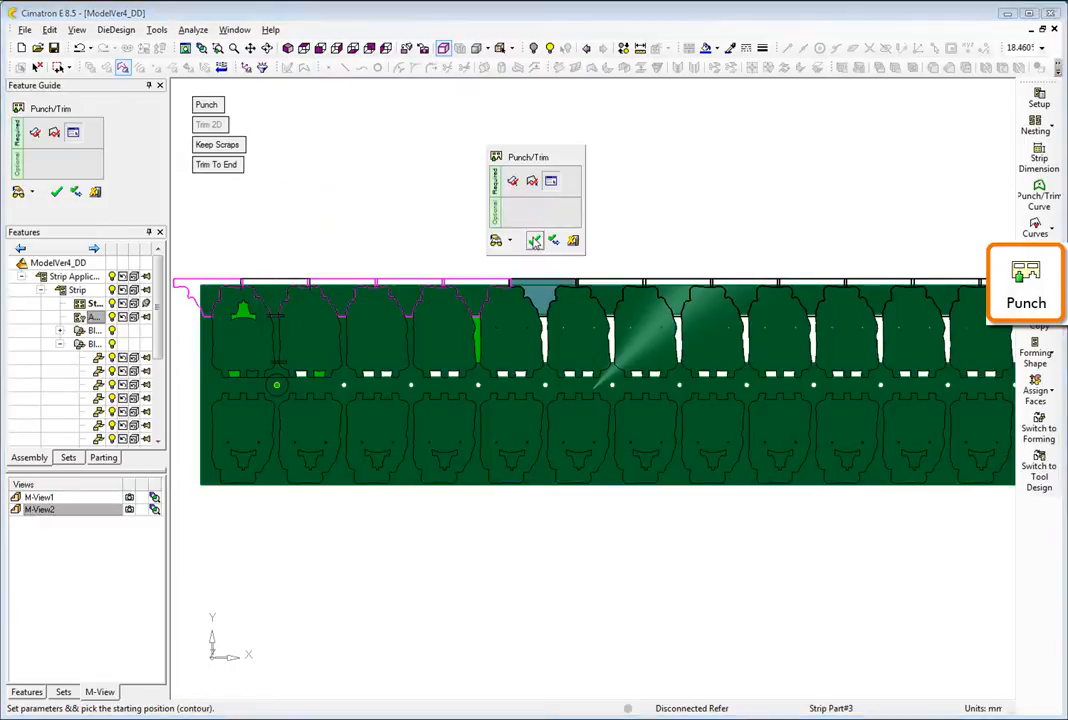
pyautogui.click(536, 241)
# Create a composite punch curve between the first two upper blanks' tabs, bounded by the 60 mm circle and the lower crossing outline
pyautogui.click(129, 450)
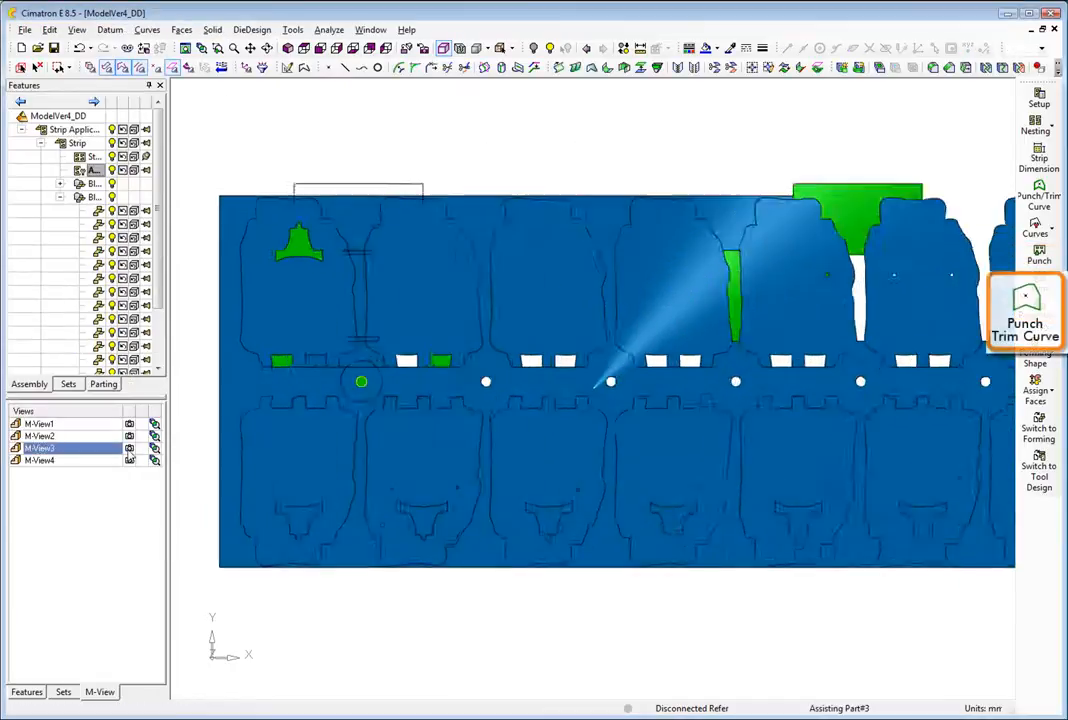
pyautogui.rightClick(193, 302)
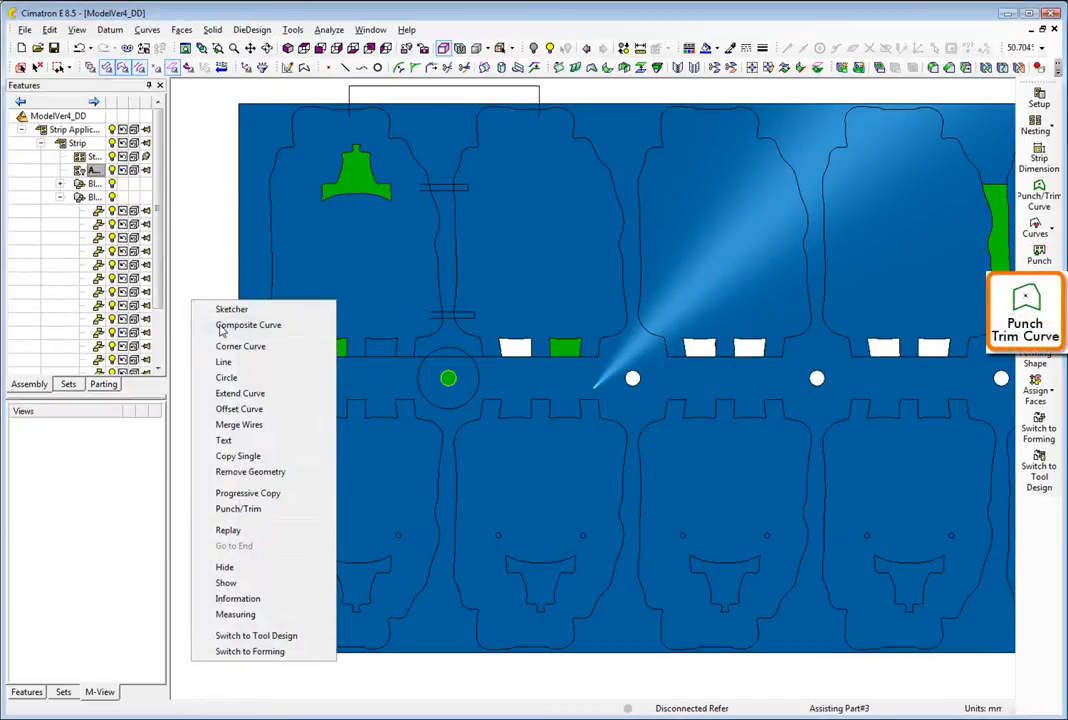
pyautogui.click(240, 325)
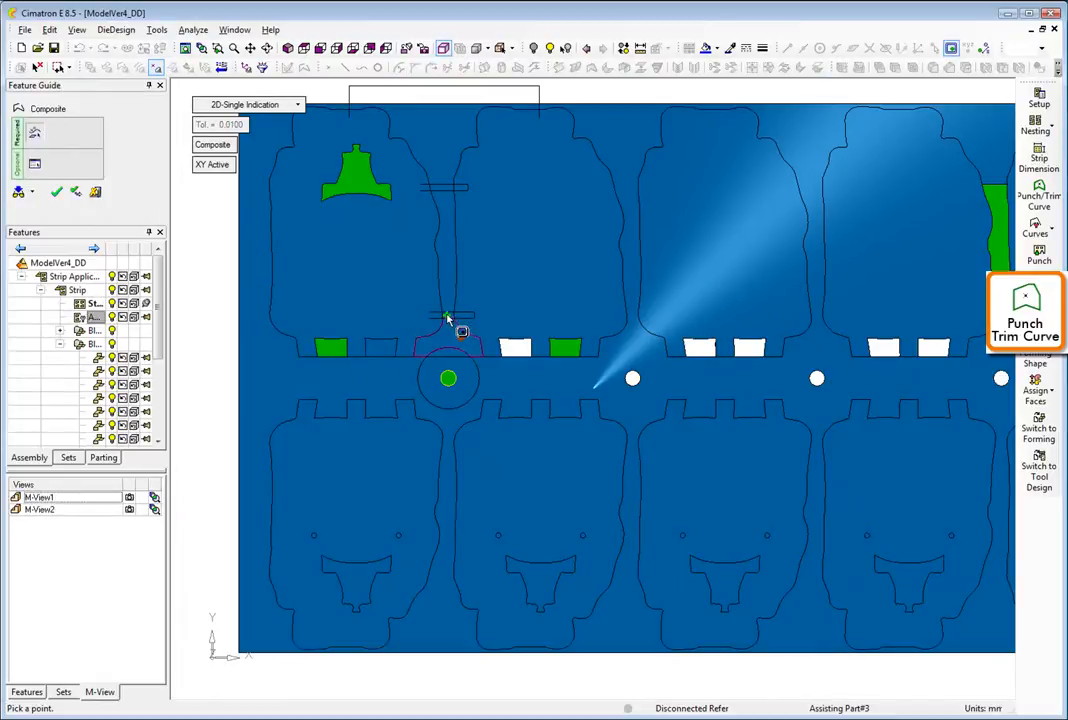
pyautogui.middleClick(446, 292)
pyautogui.click(446, 285)
# Punch the arched tab-gap contour from between the fifth and sixth upper blanks to the strip end, keeping scraps
pyautogui.rightClick(325, 290)
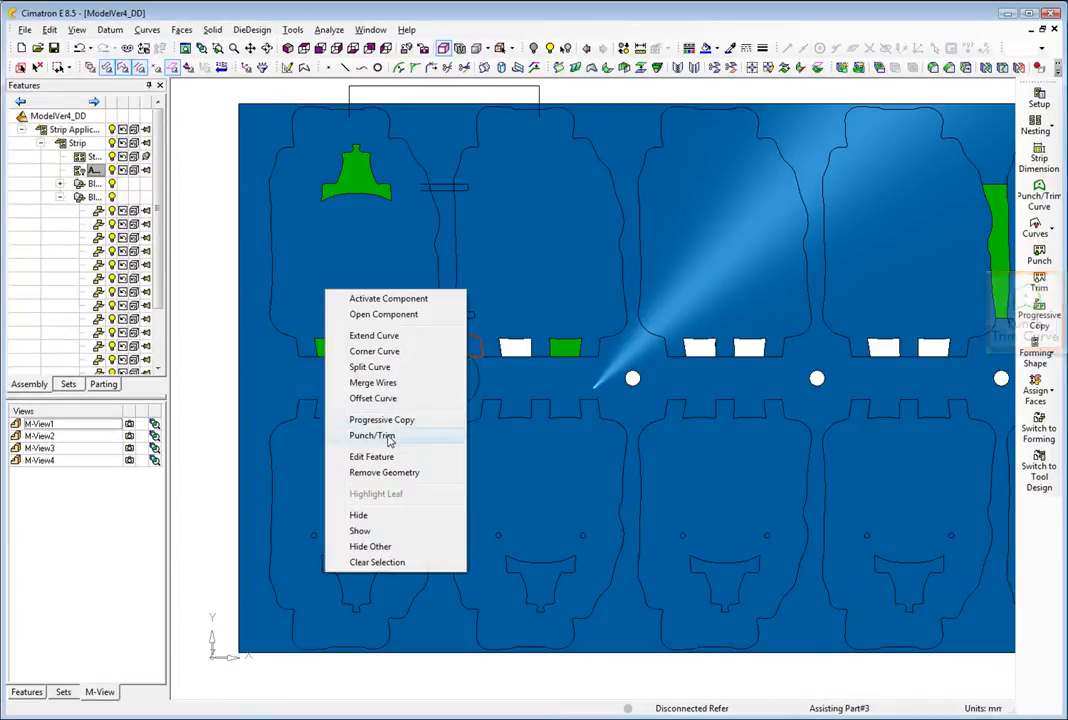
pyautogui.click(388, 440)
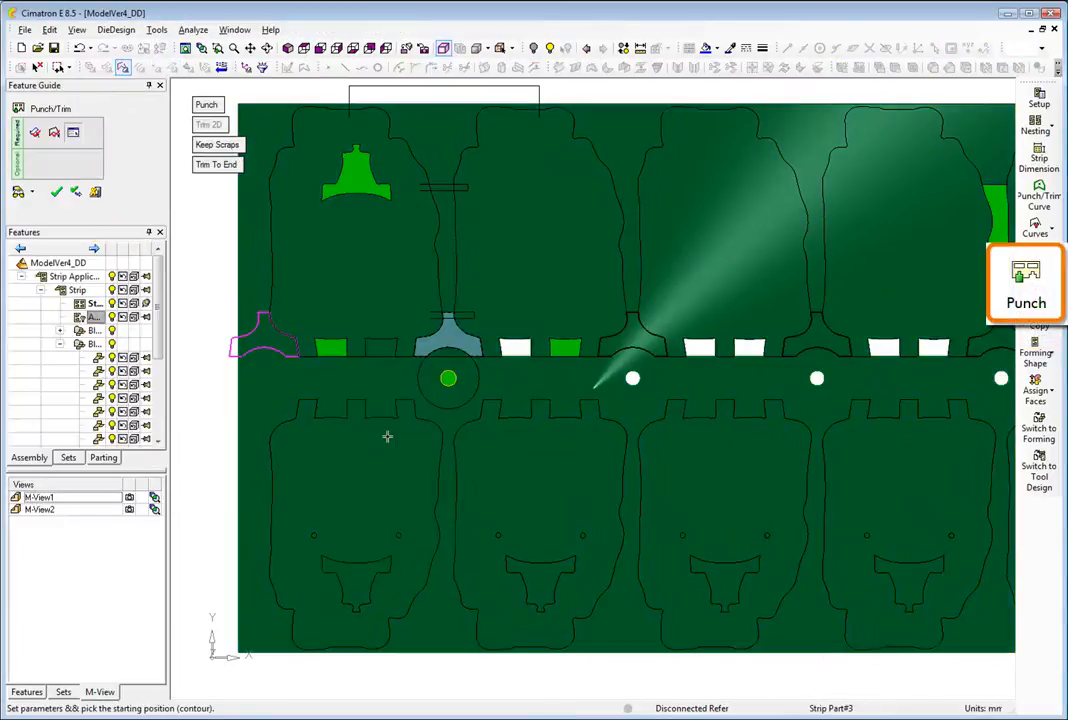
pyautogui.click(130, 511)
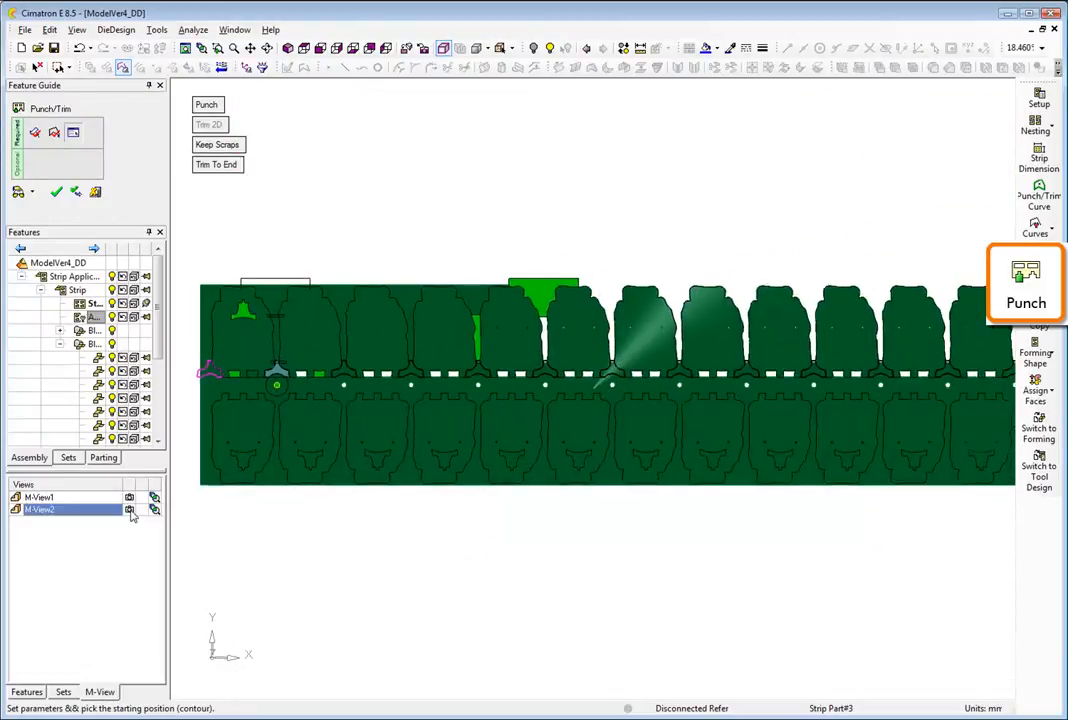
pyautogui.click(553, 379)
pyautogui.middleClick(641, 218)
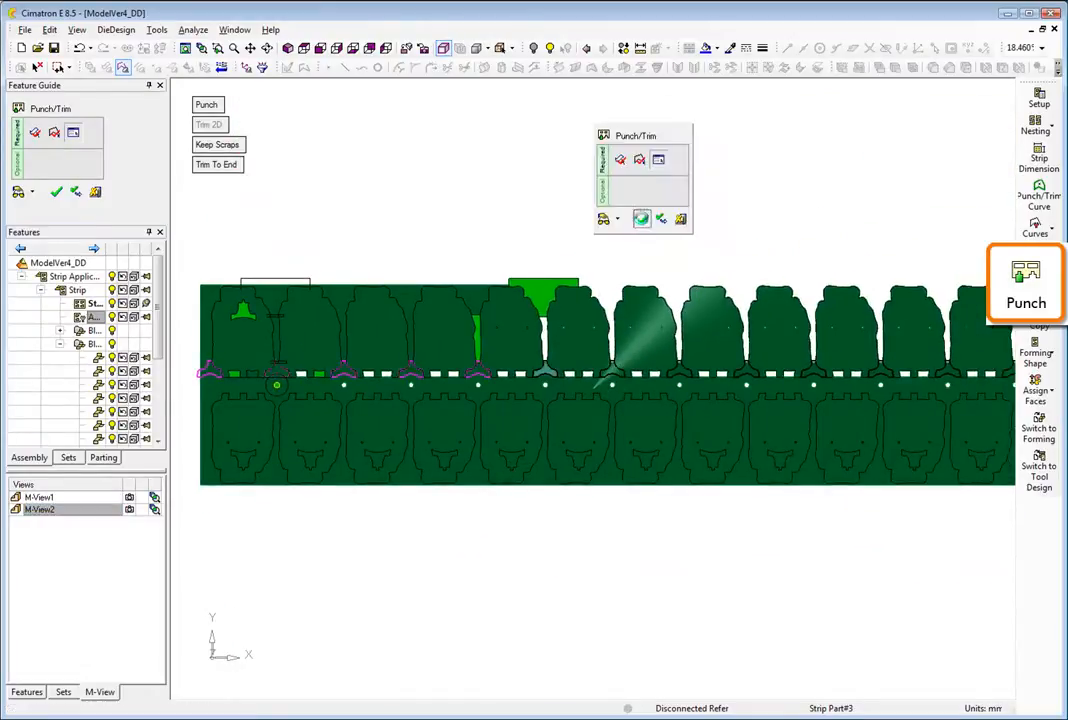
# Finish the arched tab-gap punch and create a Defined By datum plane through the midpoint of the strip's starting edge
pyautogui.click(641, 218)
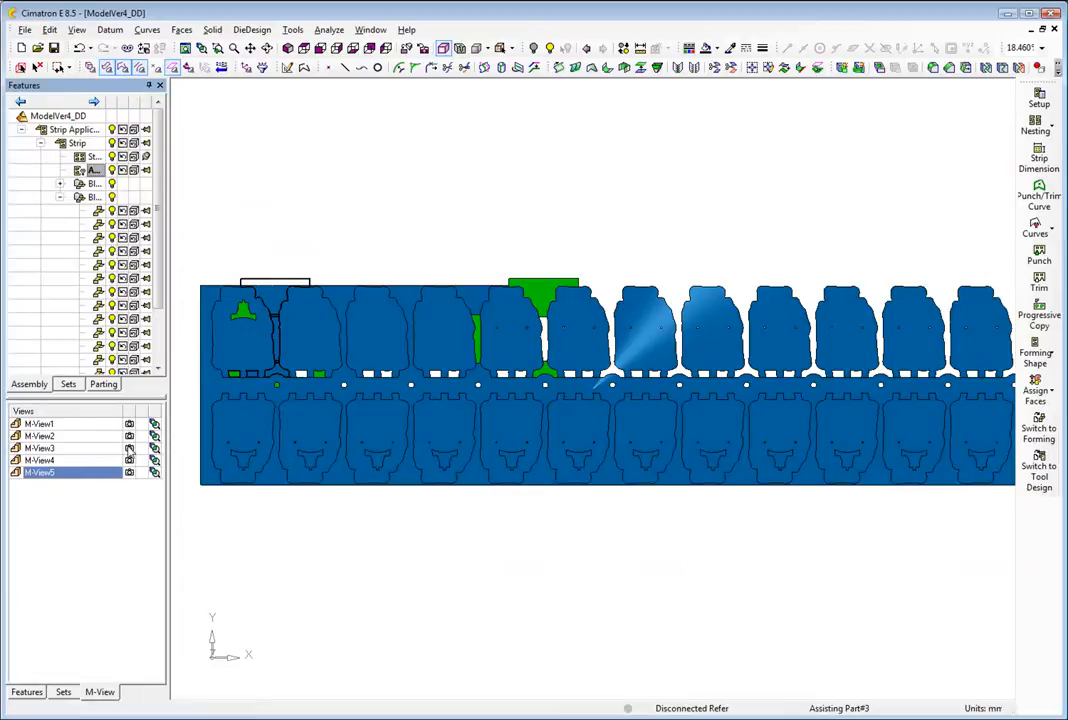
pyautogui.click(129, 449)
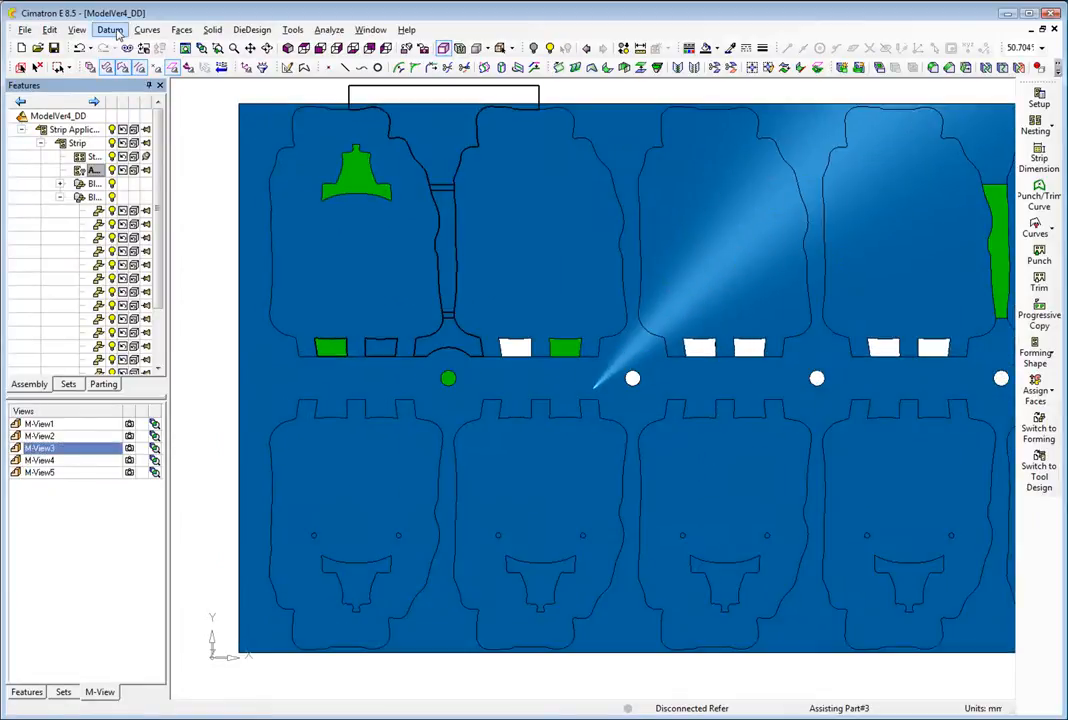
pyautogui.click(112, 31)
pyautogui.moveTo(126, 47)
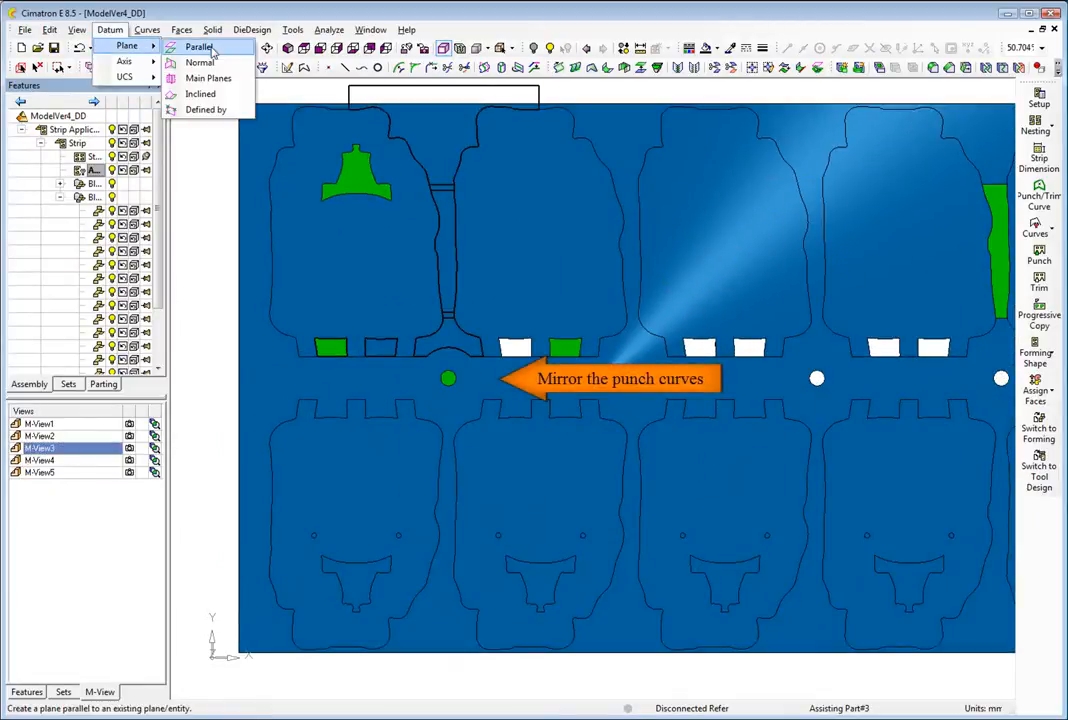
pyautogui.click(206, 110)
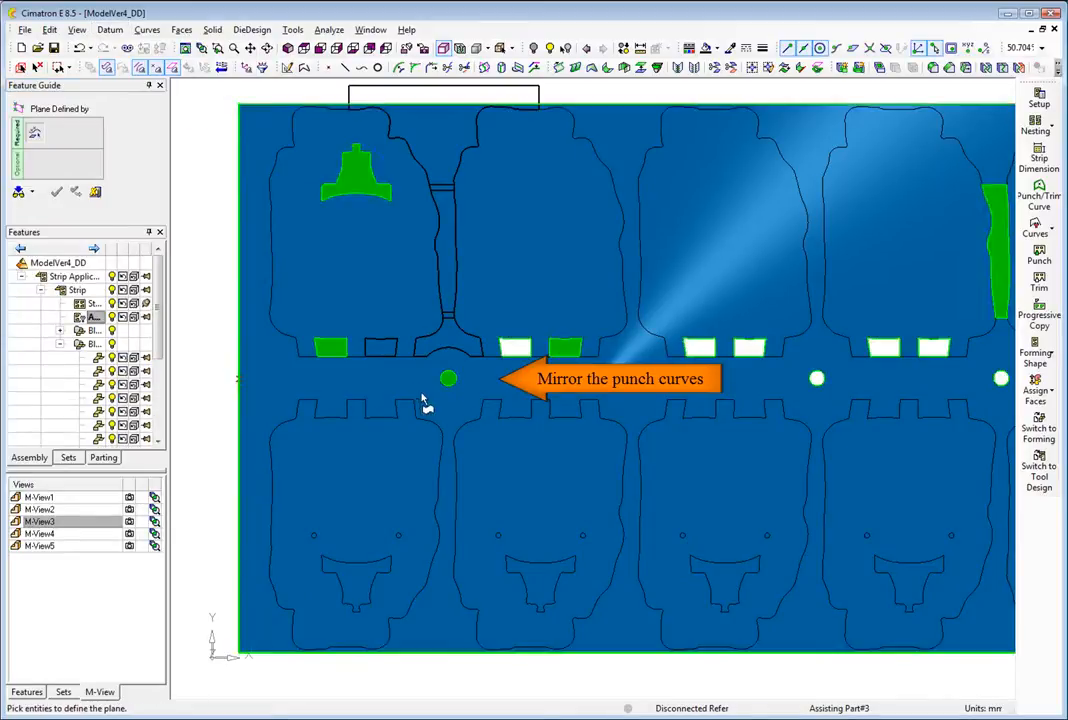
pyautogui.click(239, 379)
pyautogui.middleClick(262, 308)
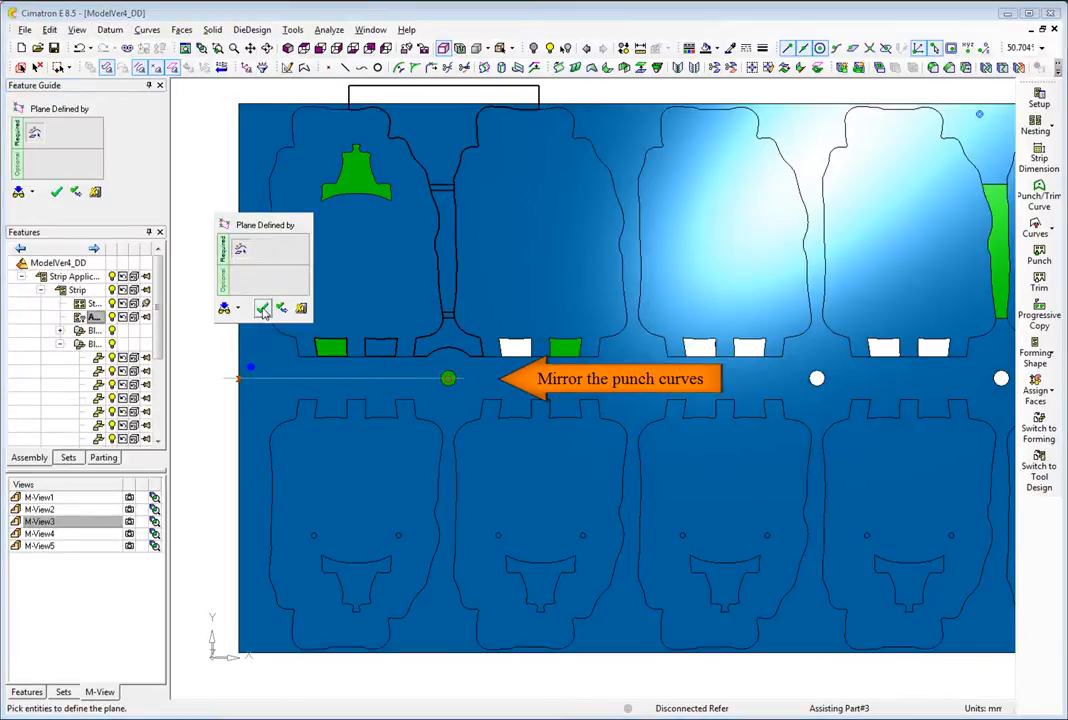
pyautogui.click(262, 308)
# Mirror the upper row's punch curves across the new centreline plane onto the lower row, with Merge Off
pyautogui.click(1048, 234)
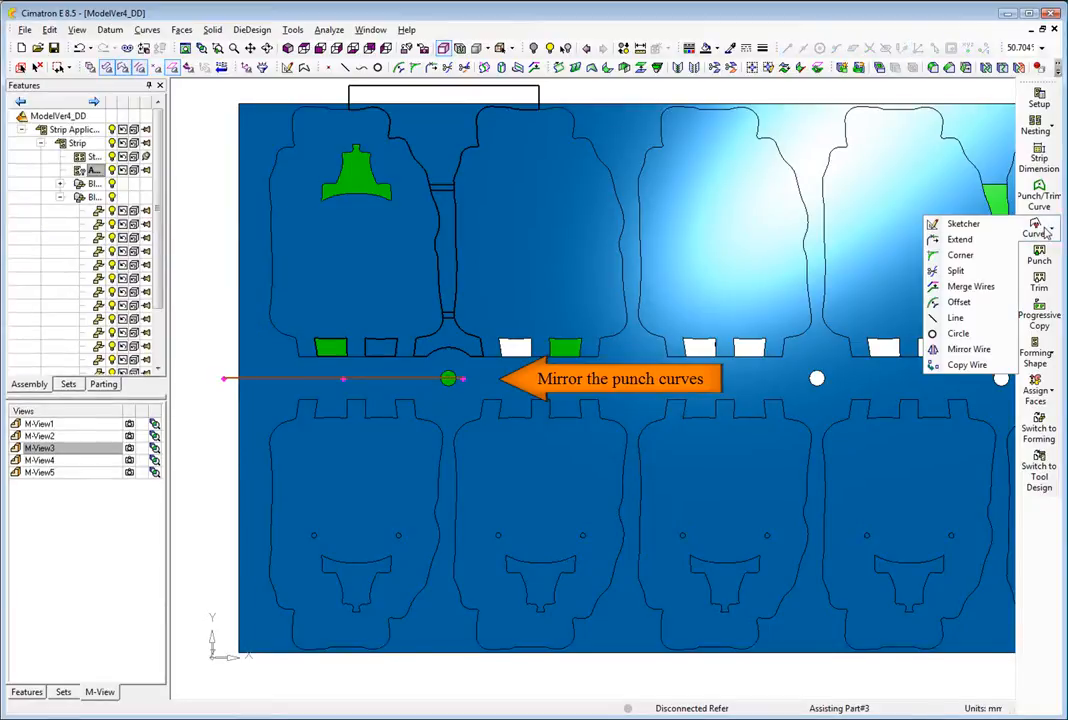
pyautogui.click(968, 349)
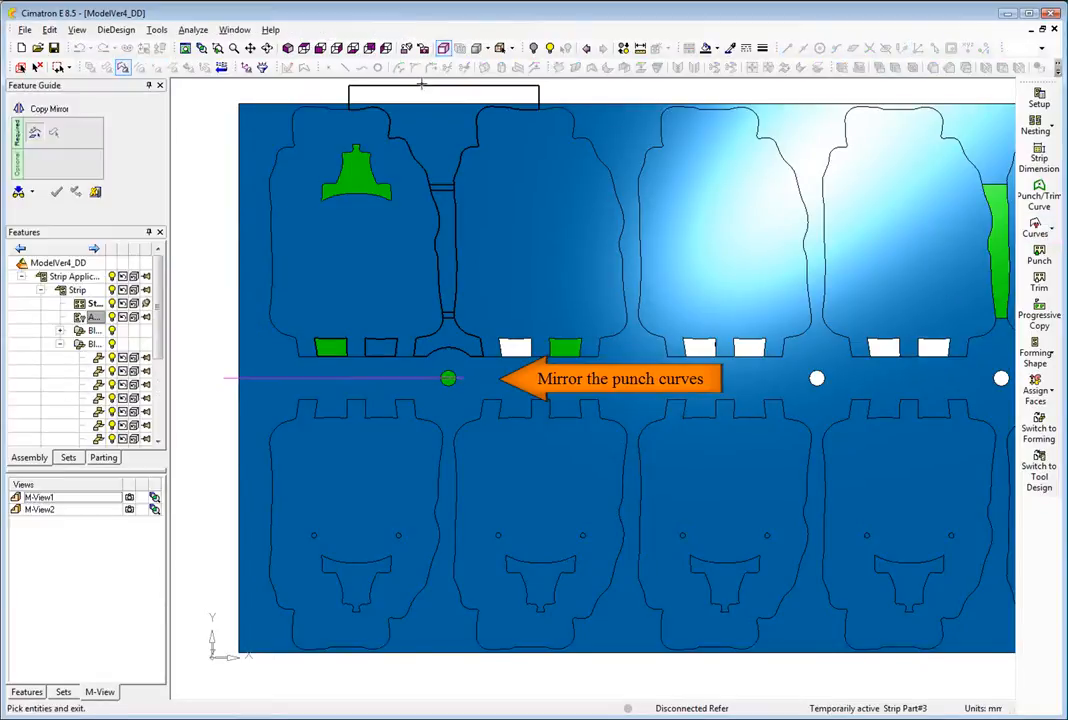
pyautogui.click(429, 97)
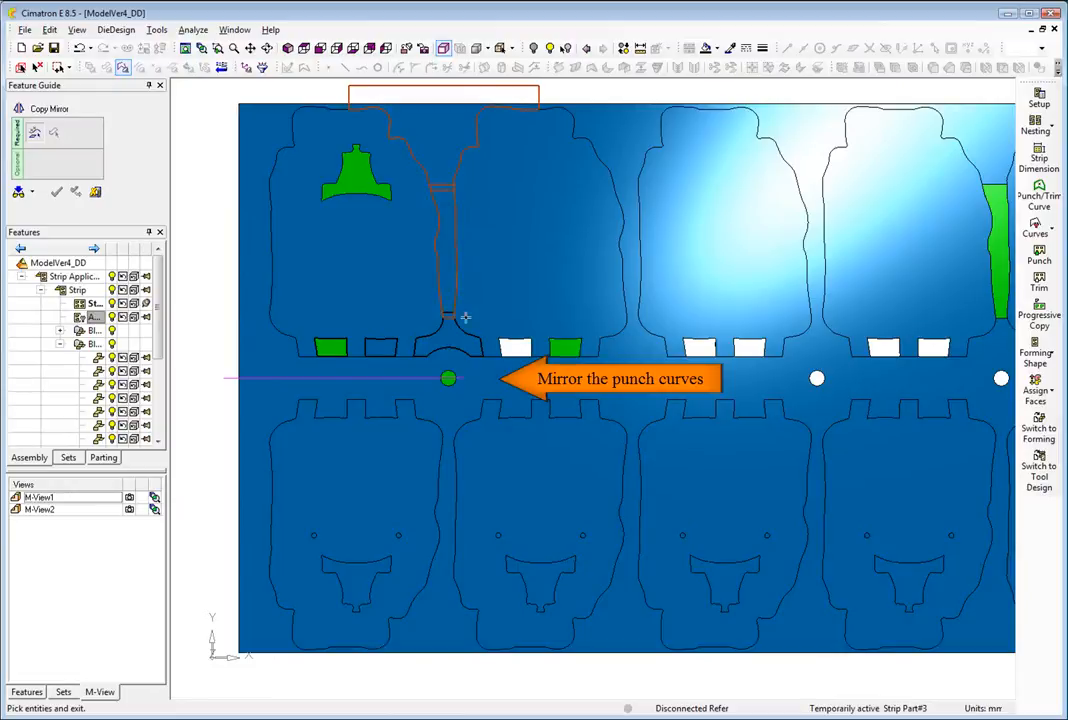
pyautogui.middleClick(350, 270)
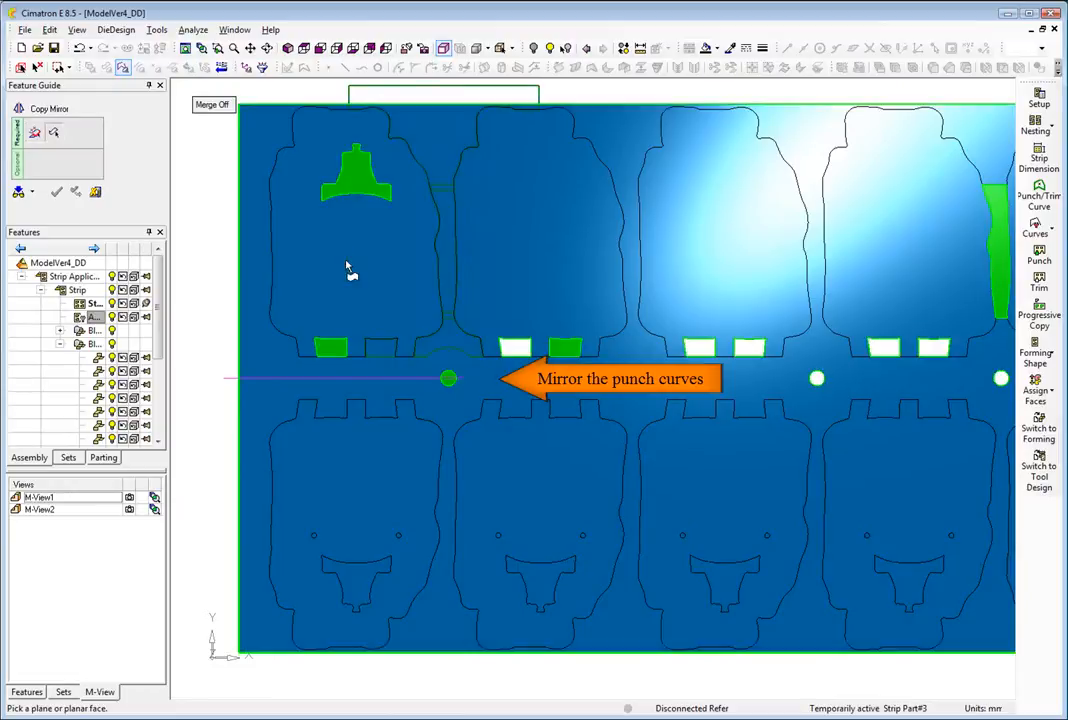
pyautogui.click(272, 379)
pyautogui.click(265, 379)
pyautogui.middleClick(193, 274)
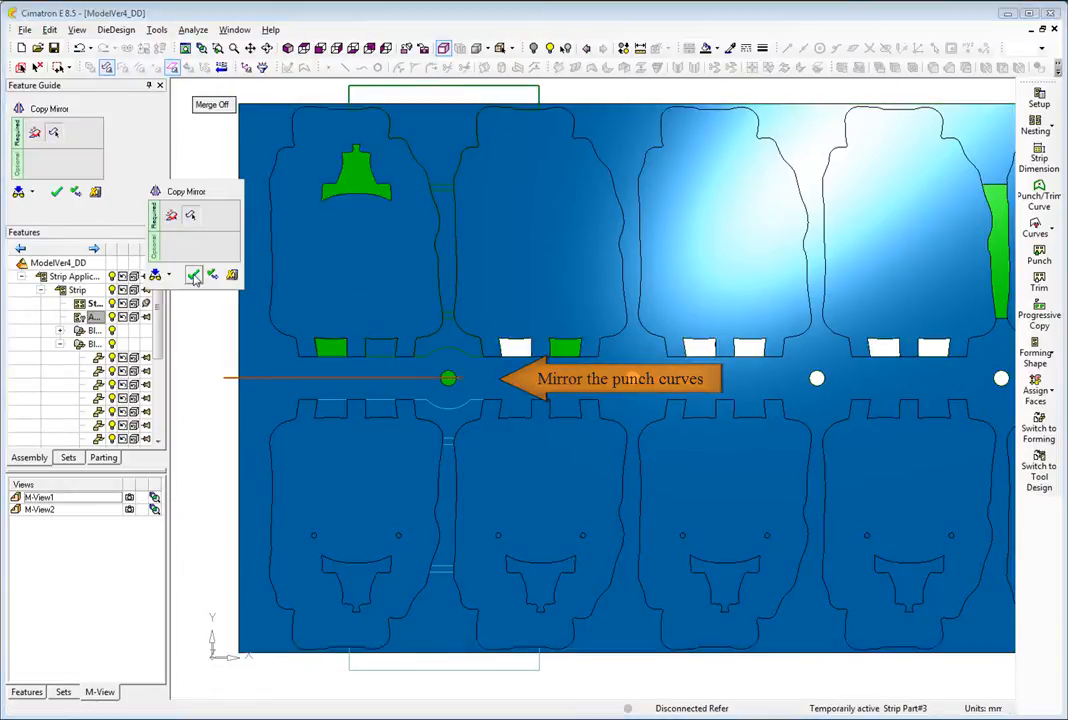
pyautogui.click(193, 274)
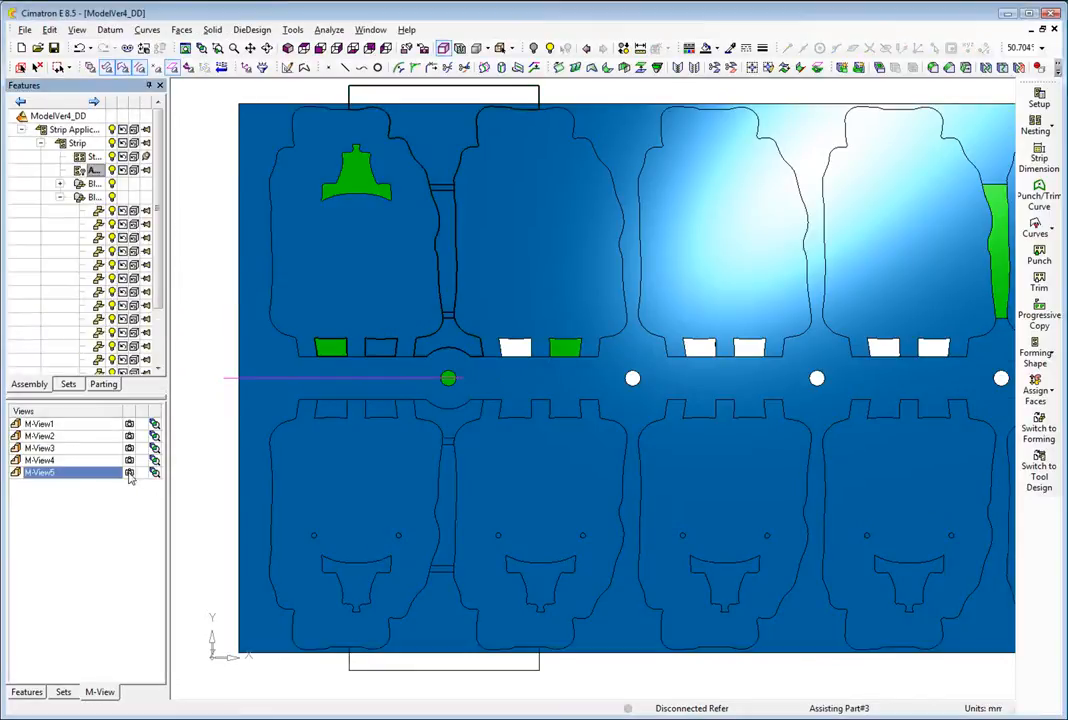
# Punch the lower row's two tab-slot contours, starting at the first and second blanks, through to the strip end, keeping scraps
pyautogui.click(129, 473)
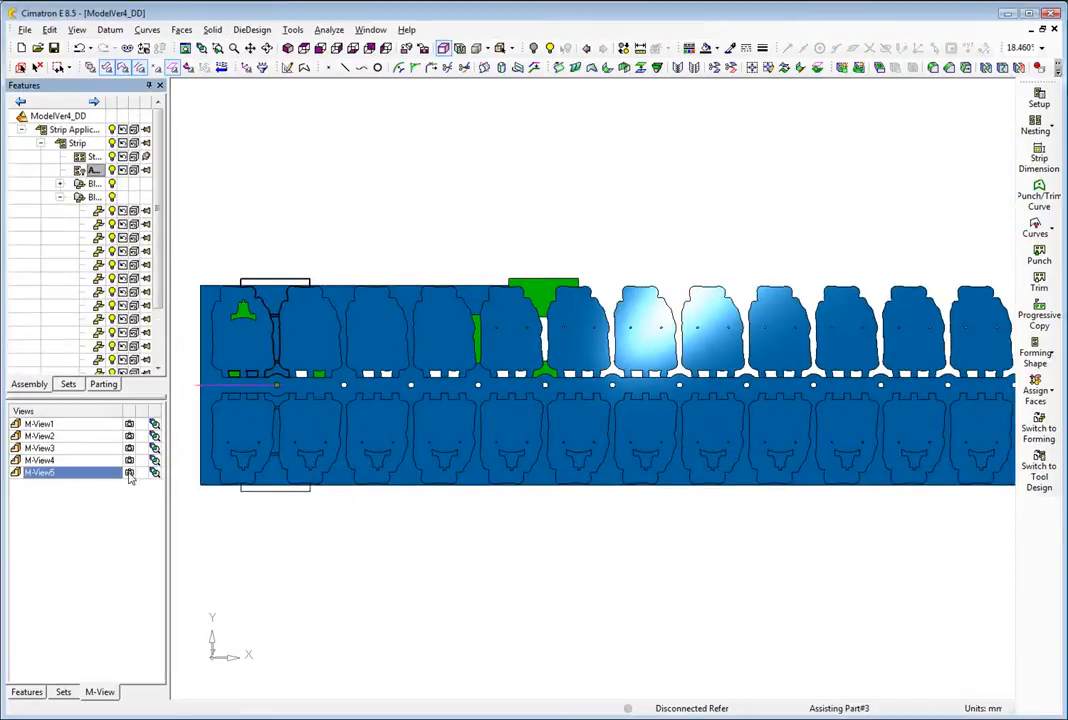
pyautogui.rightClick(310, 536)
pyautogui.click(354, 387)
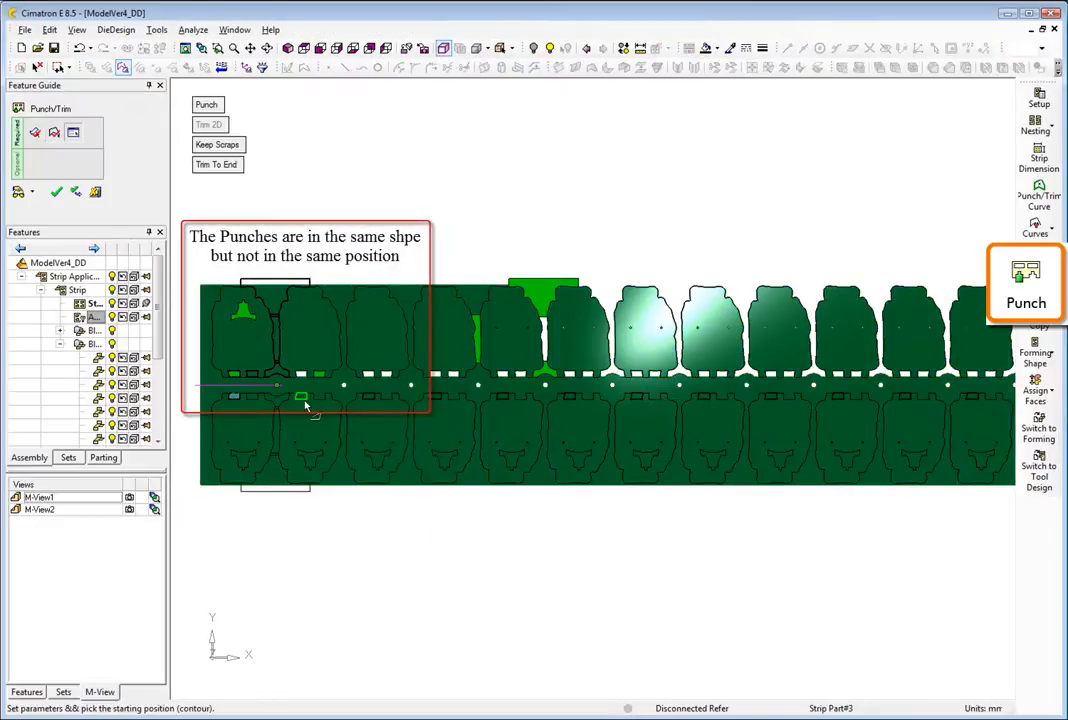
pyautogui.click(303, 400)
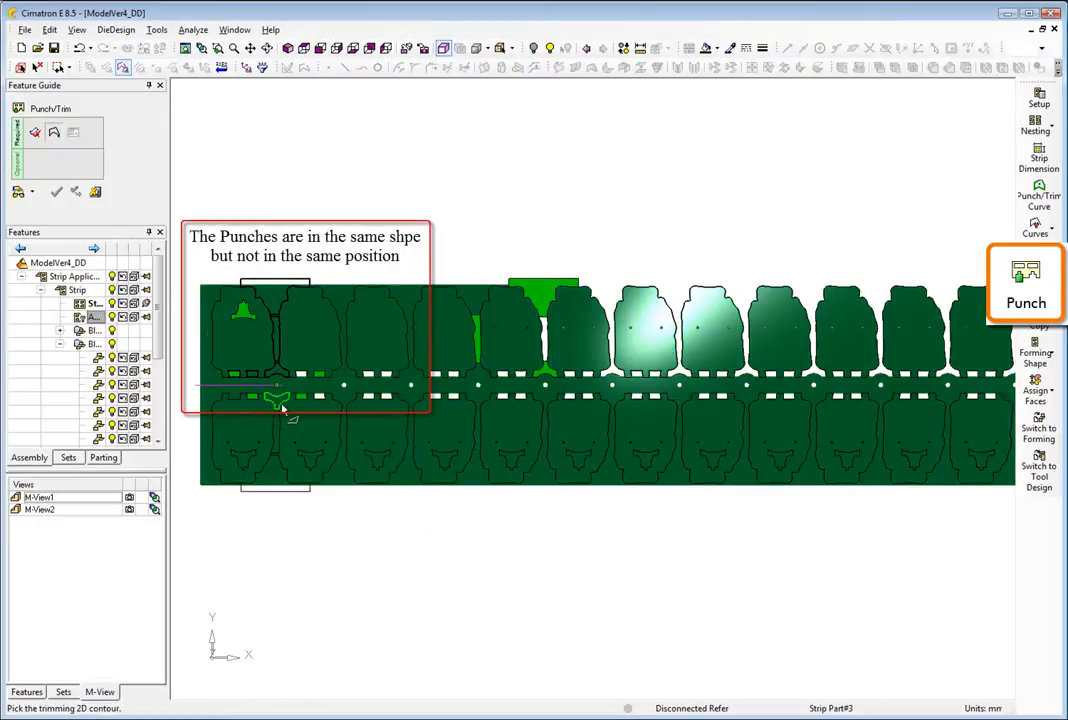
# Punch the lower row's mirrored tab-gap, side-gap and strip-edge contours from their matching upper-row positions to the strip end, keeping scraps
pyautogui.click(282, 407)
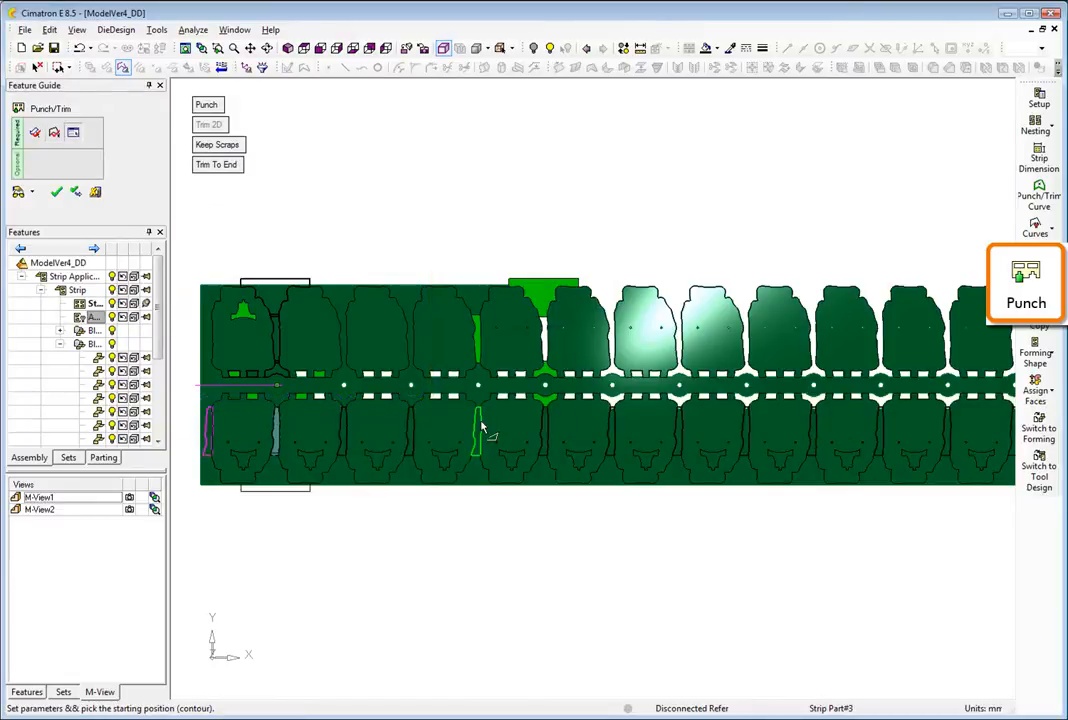
pyautogui.rightClick(443, 424)
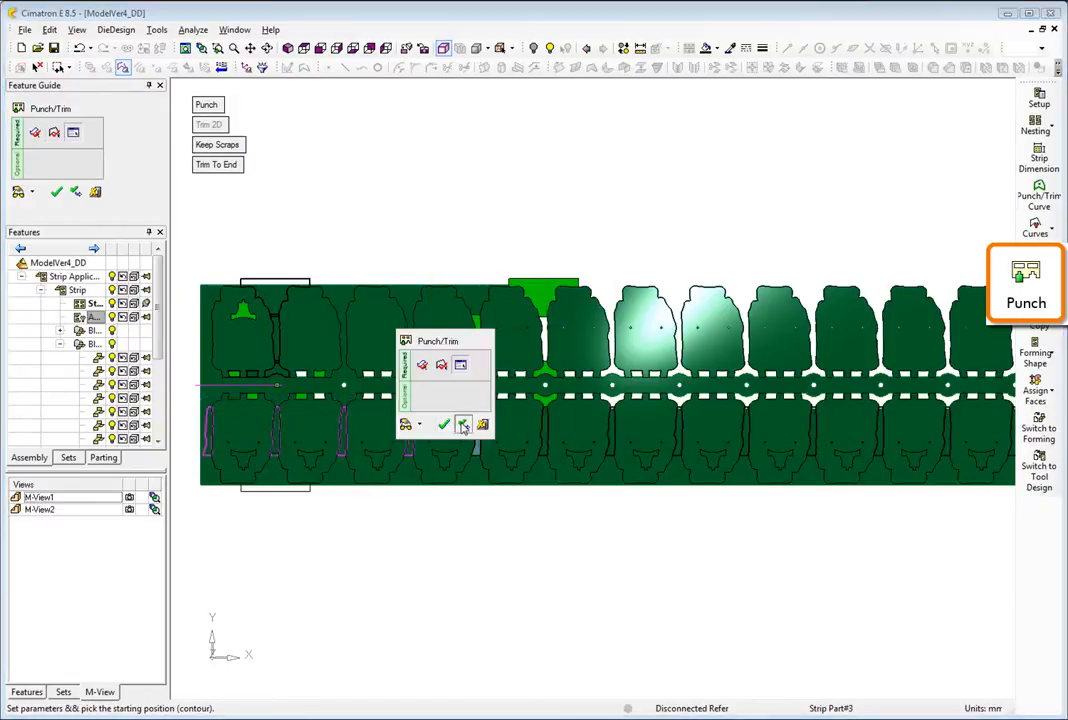
pyautogui.click(463, 425)
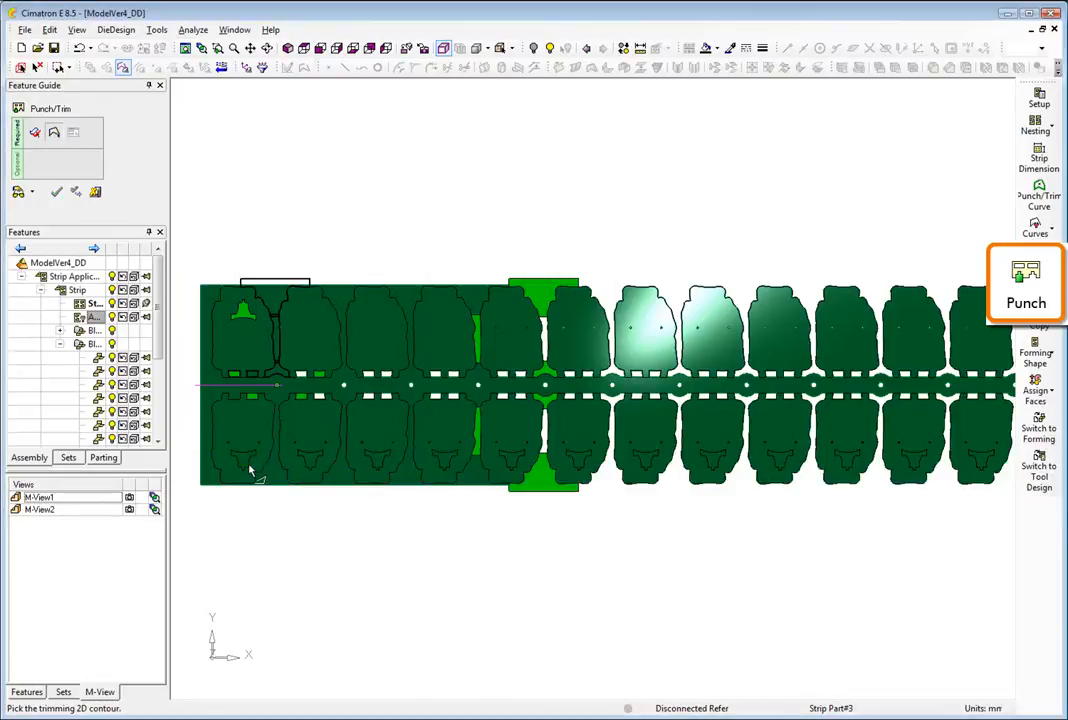
# Punch the inner opening contour at the first lower blank, keeping scraps and trimming by number of progressions set to 1
pyautogui.click(251, 471)
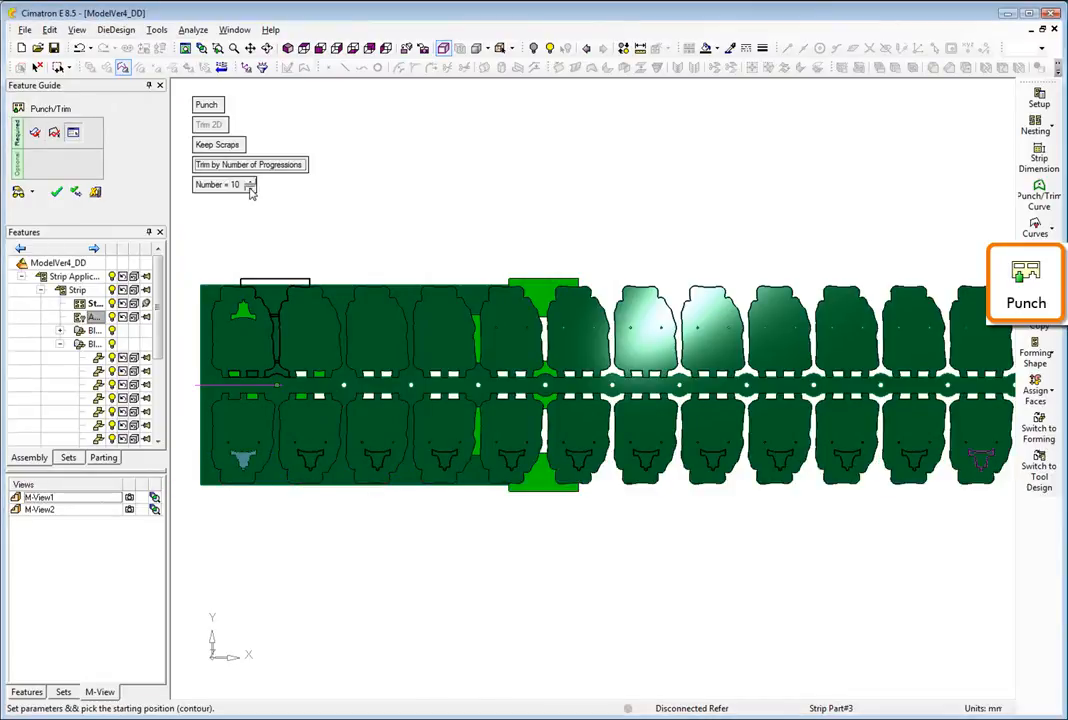
pyautogui.click(249, 188)
pyautogui.click(249, 188)
pyautogui.middleClick(352, 223)
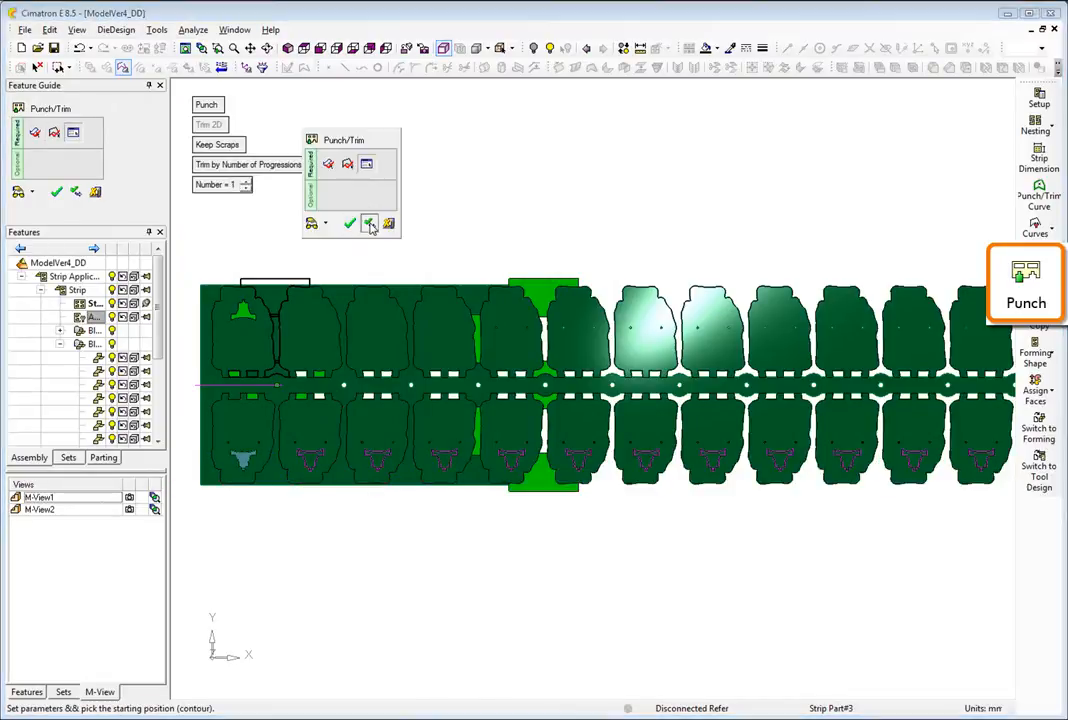
pyautogui.click(369, 224)
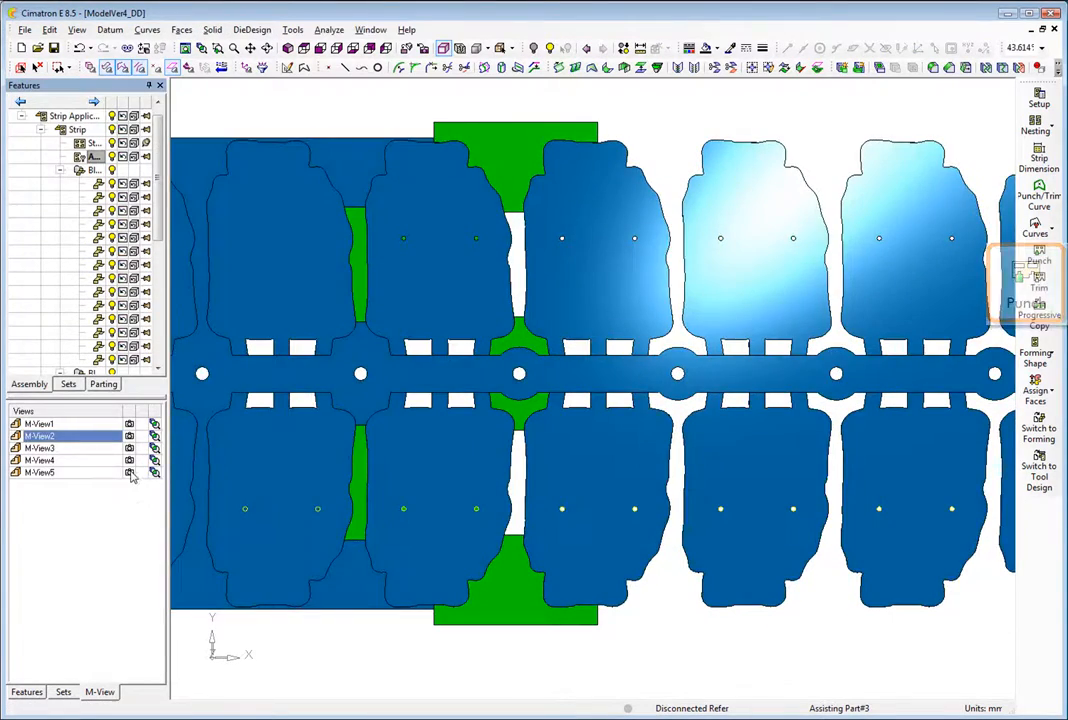
# Trim the upper and lower blanks off the carrier from the seventh position to the strip end, keeping scraps
pyautogui.click(129, 473)
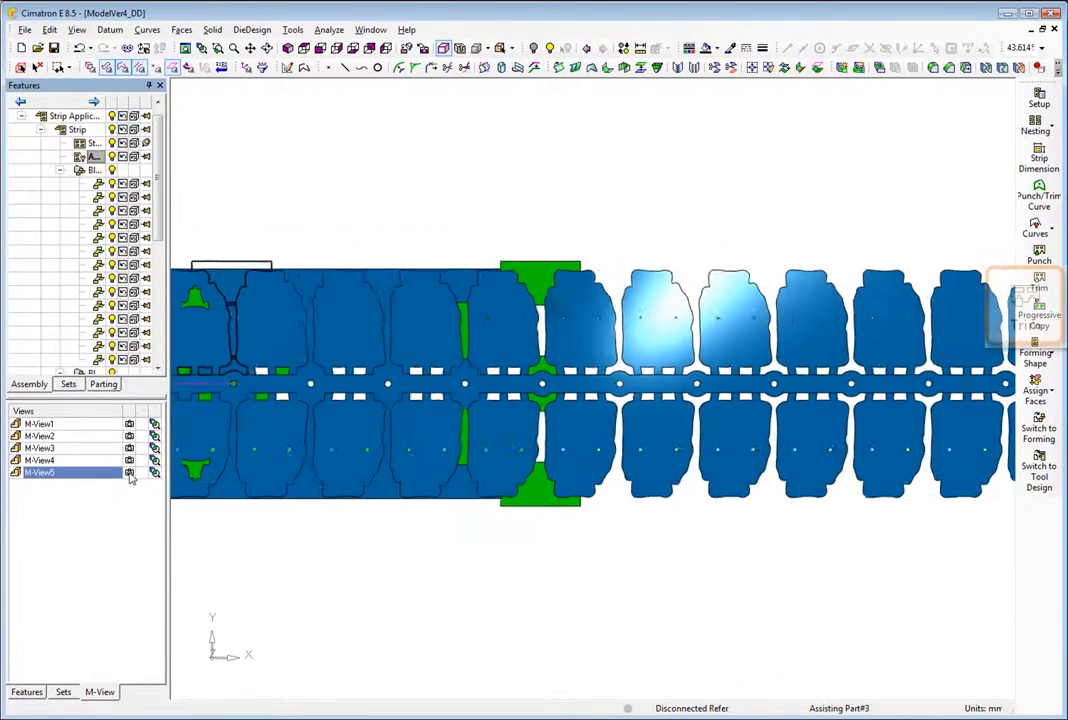
pyautogui.click(1039, 281)
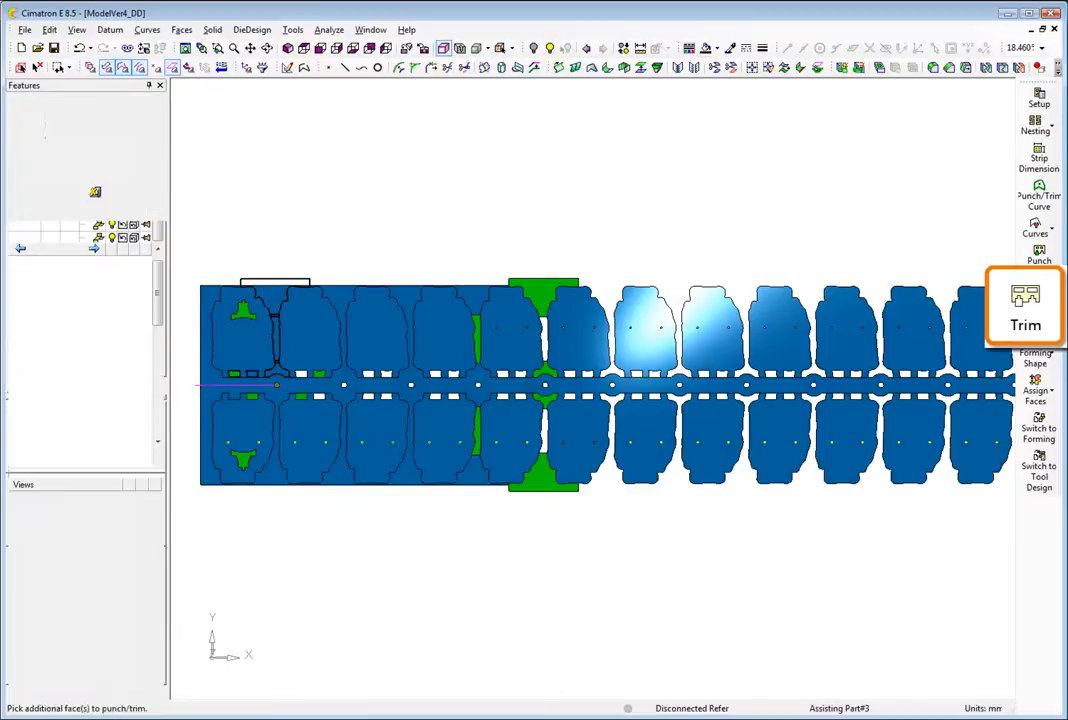
pyautogui.click(657, 290)
pyautogui.click(553, 192)
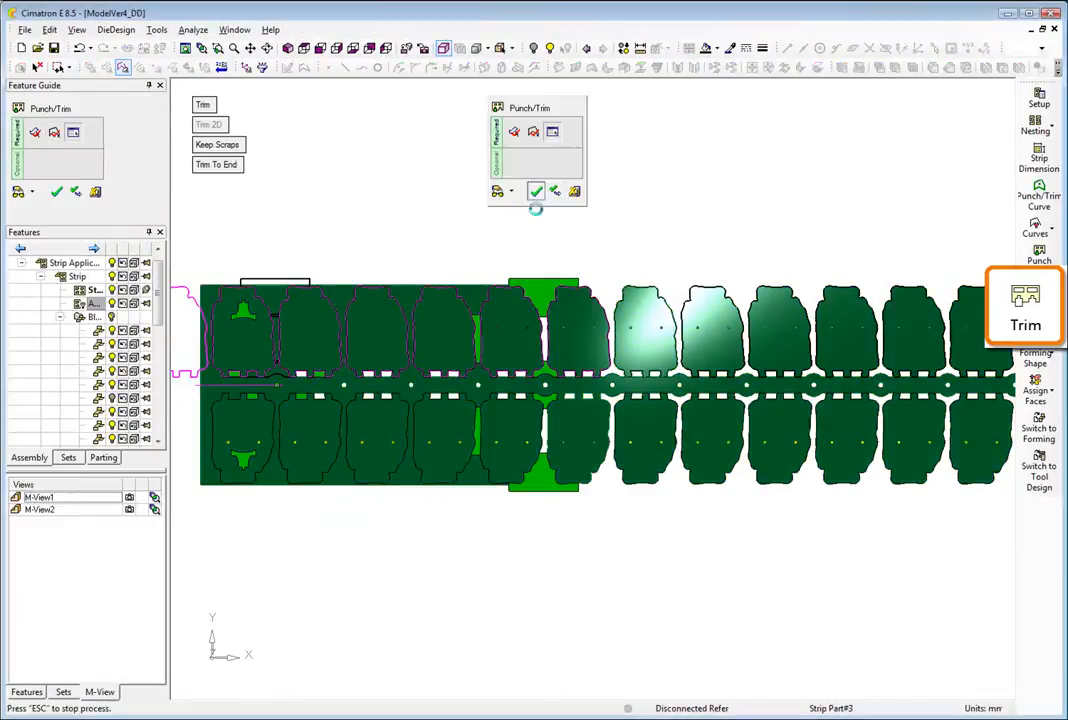
pyautogui.click(664, 492)
pyautogui.click(676, 543)
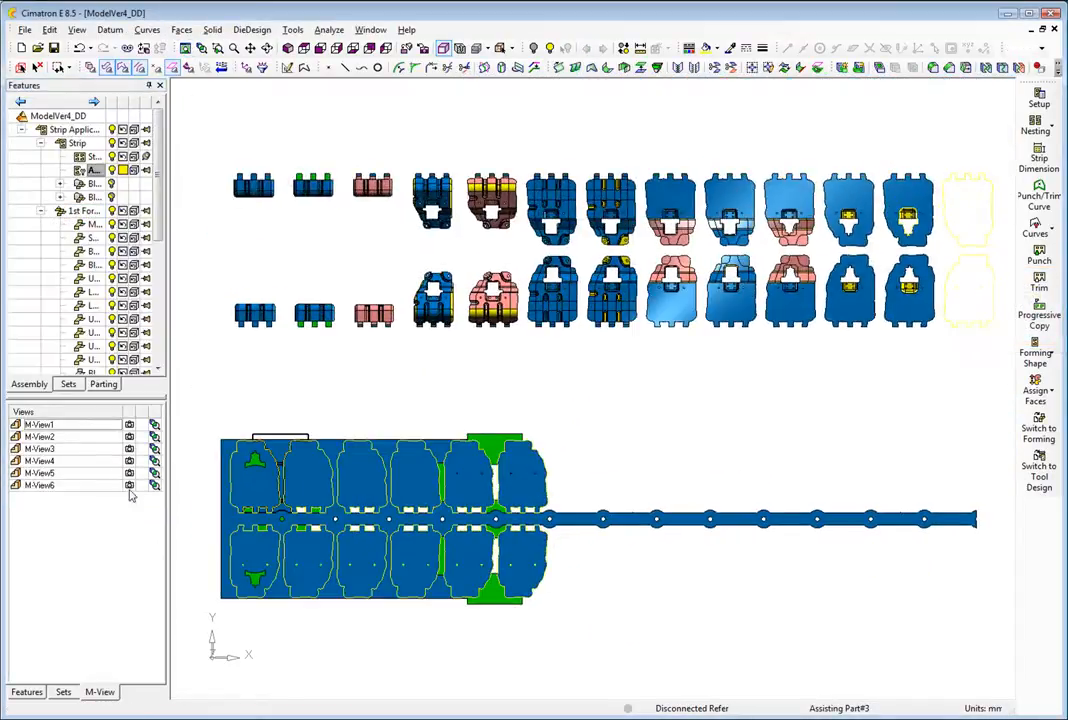
# Progressively copy the larger formed pocket, nearest the flat outlines in the upper row, to the second upper strip blank for a single position
pyautogui.click(129, 487)
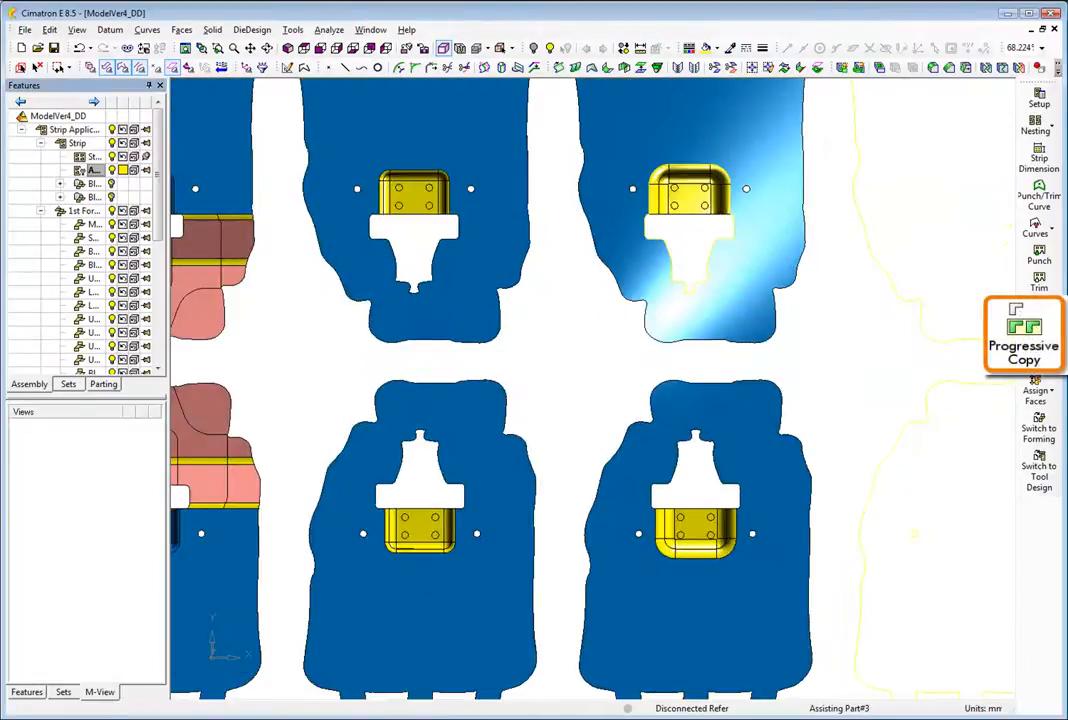
pyautogui.click(1030, 330)
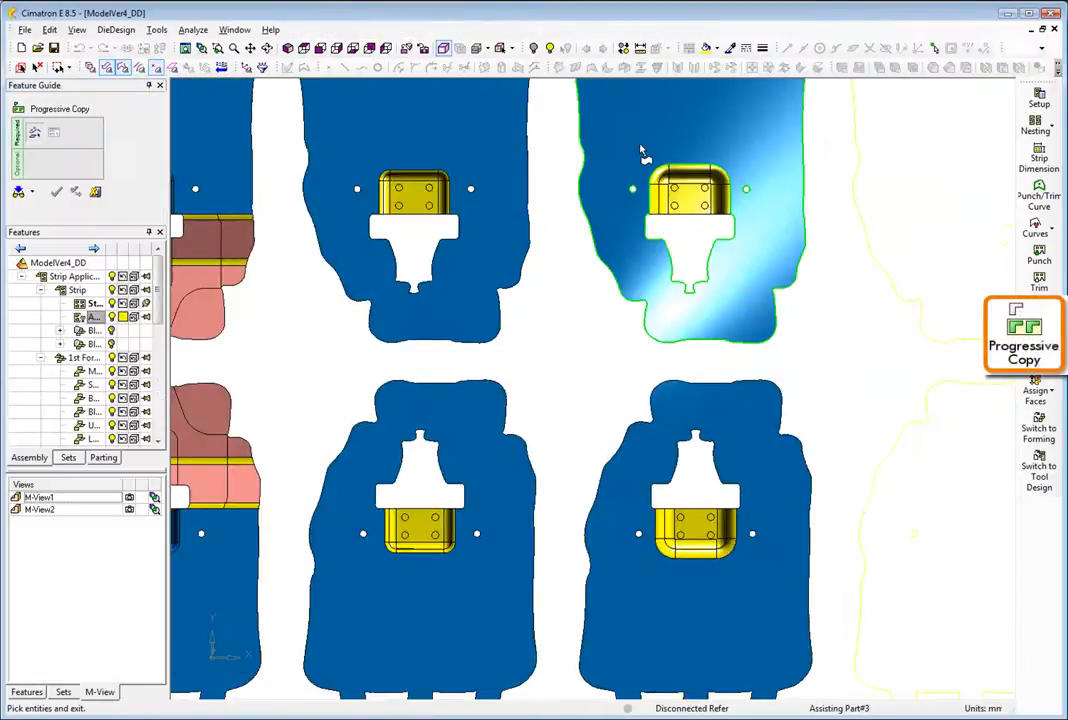
pyautogui.moveTo(738, 274); pyautogui.dragTo(742, 280)
pyautogui.middleClick(831, 316)
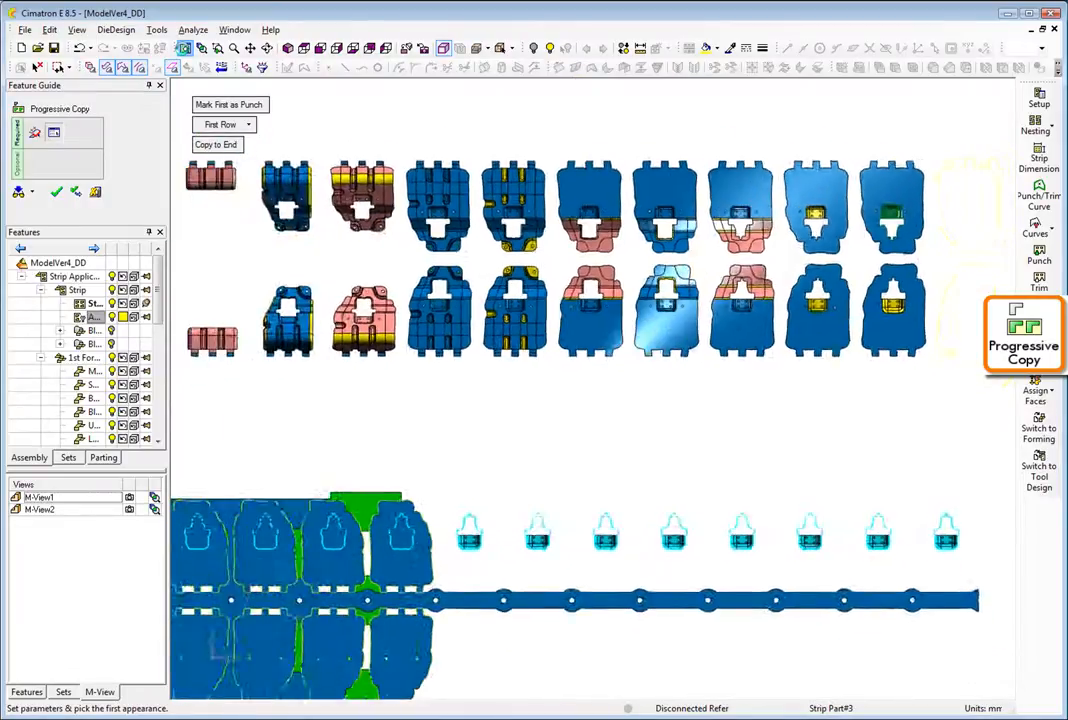
pyautogui.click(226, 145)
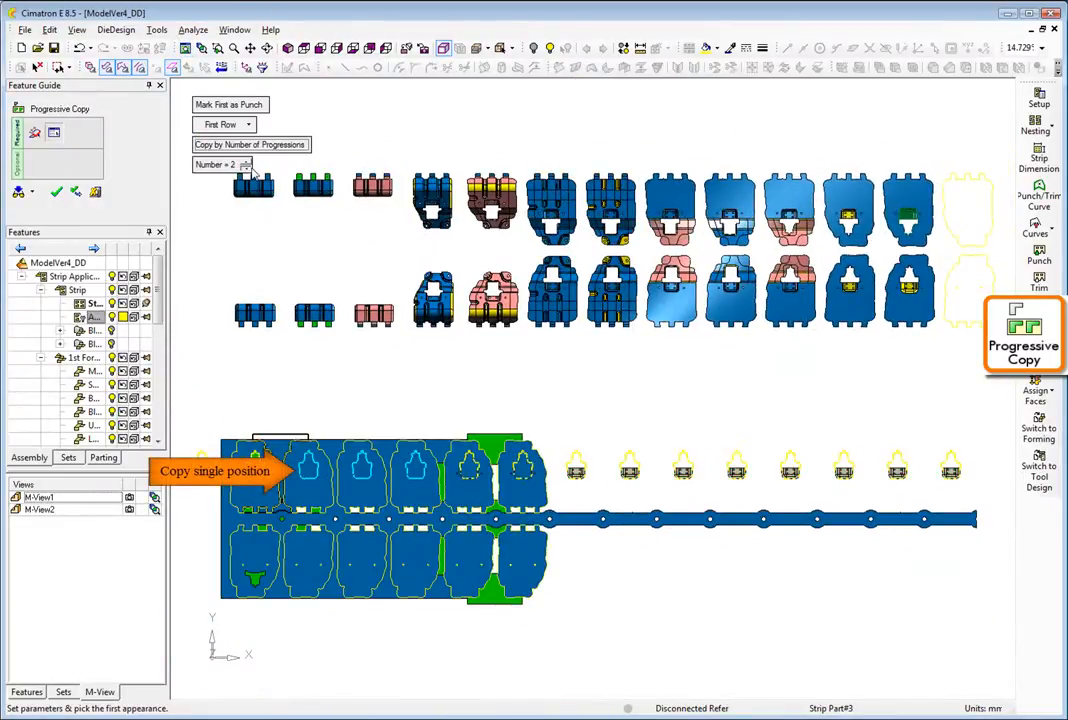
pyautogui.middleClick(235, 257)
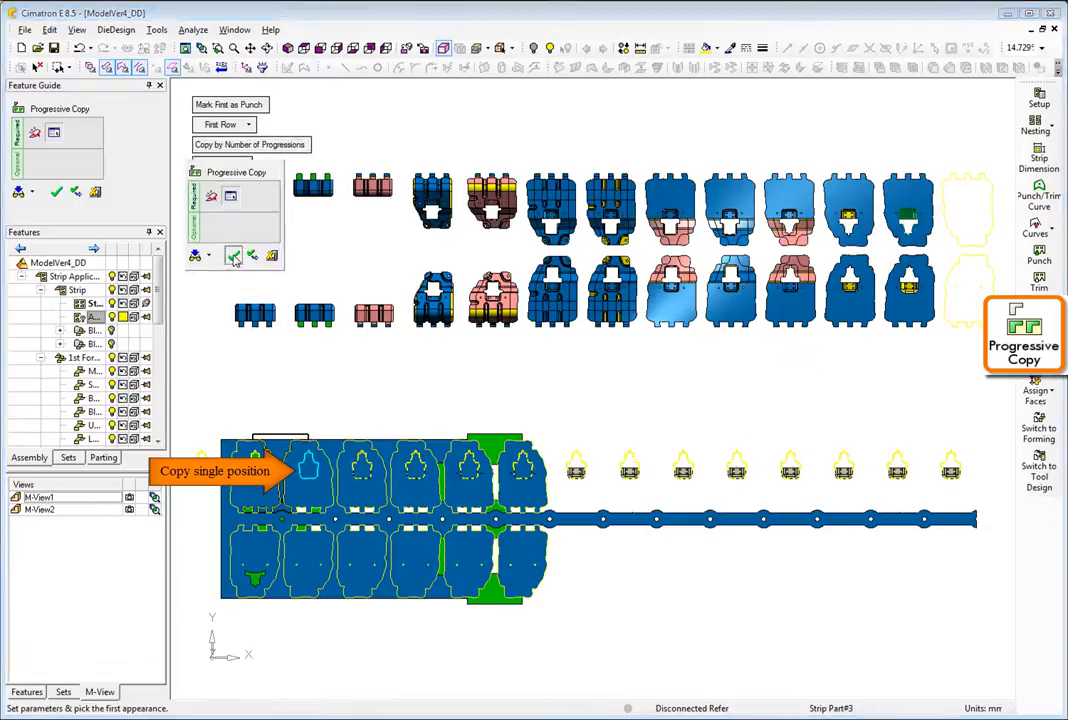
pyautogui.click(235, 257)
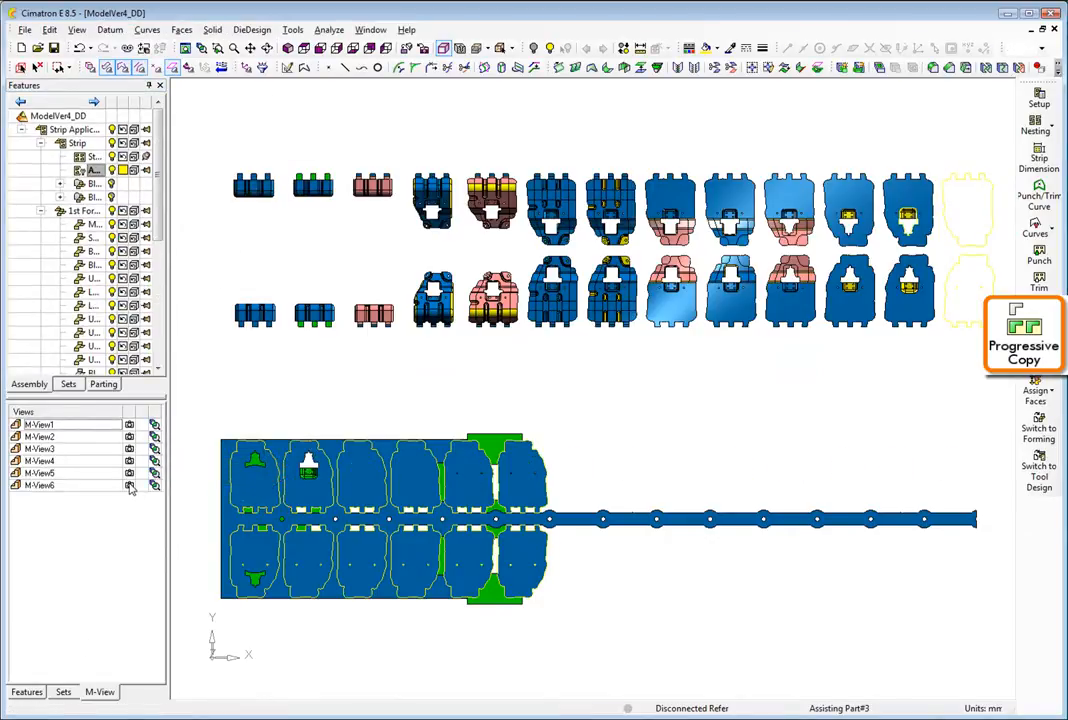
# Progressively copy the smaller formed pocket of the upper row's following stage from the third upper strip blank to the strip end
pyautogui.click(130, 486)
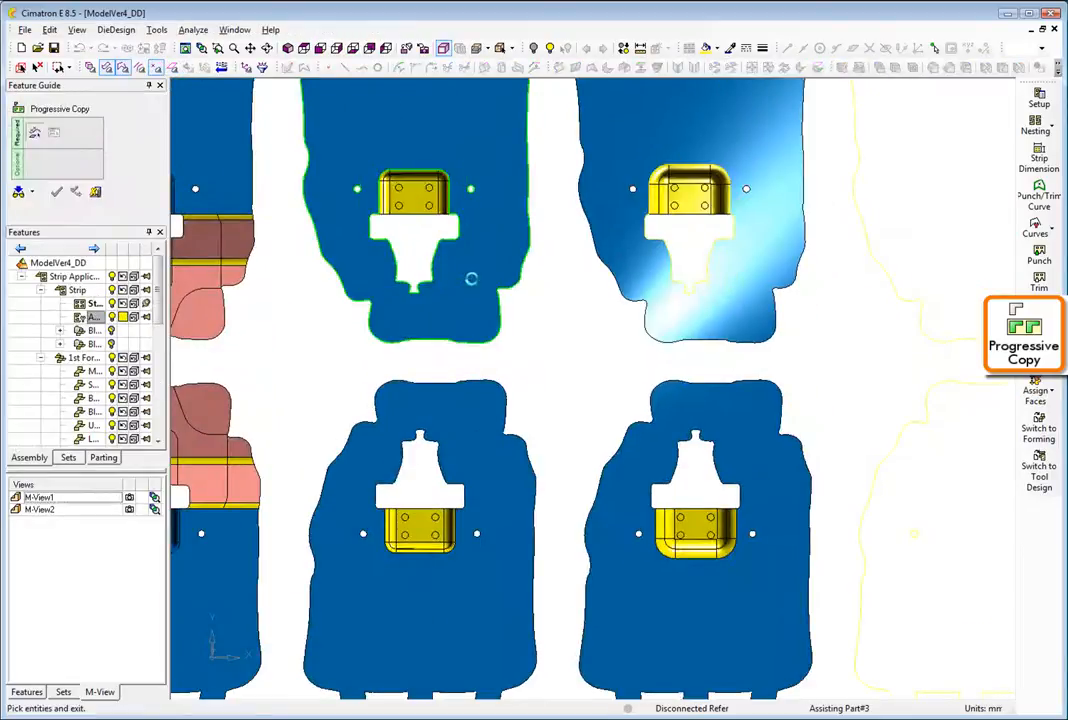
pyautogui.click(468, 282)
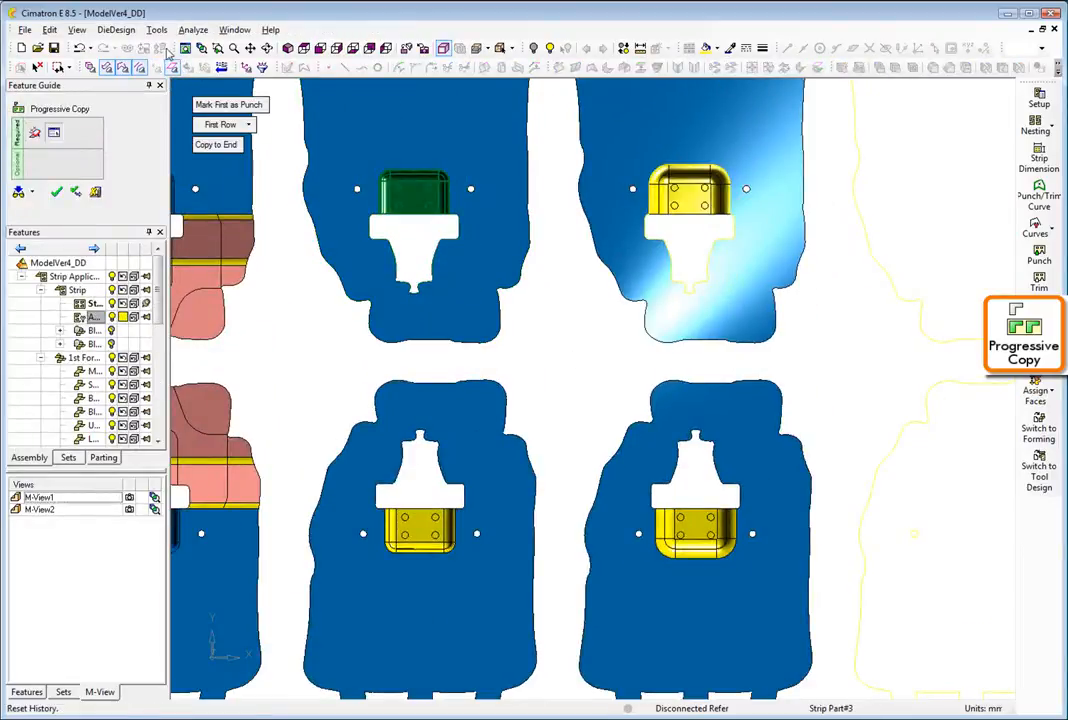
pyautogui.click(186, 49)
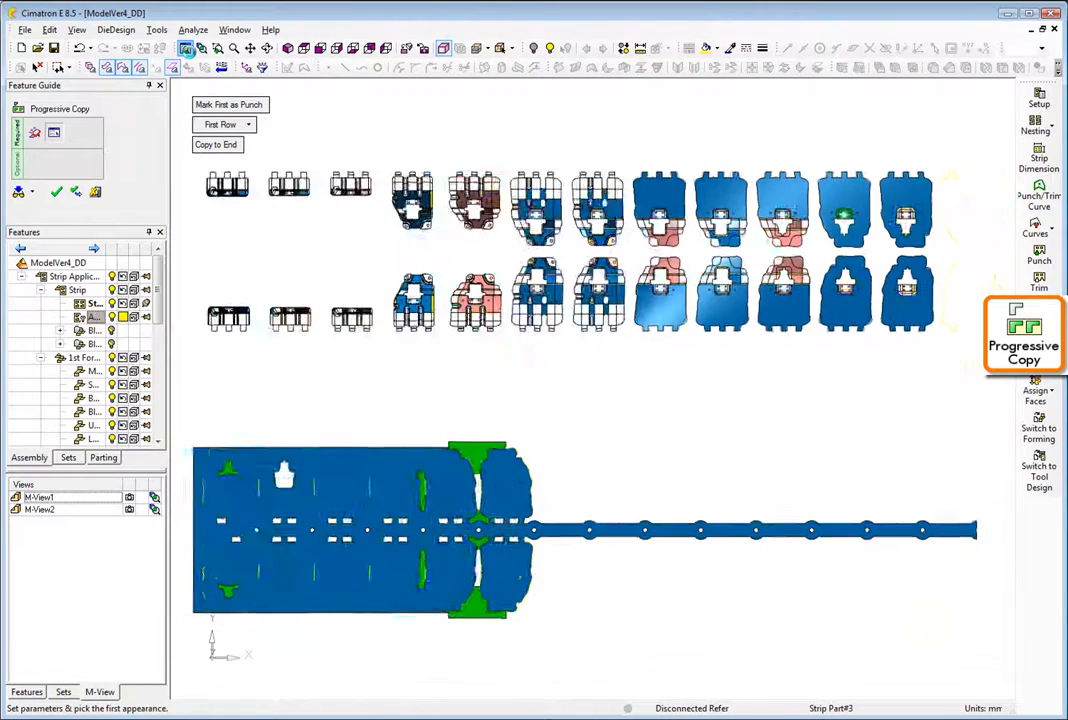
pyautogui.click(372, 472)
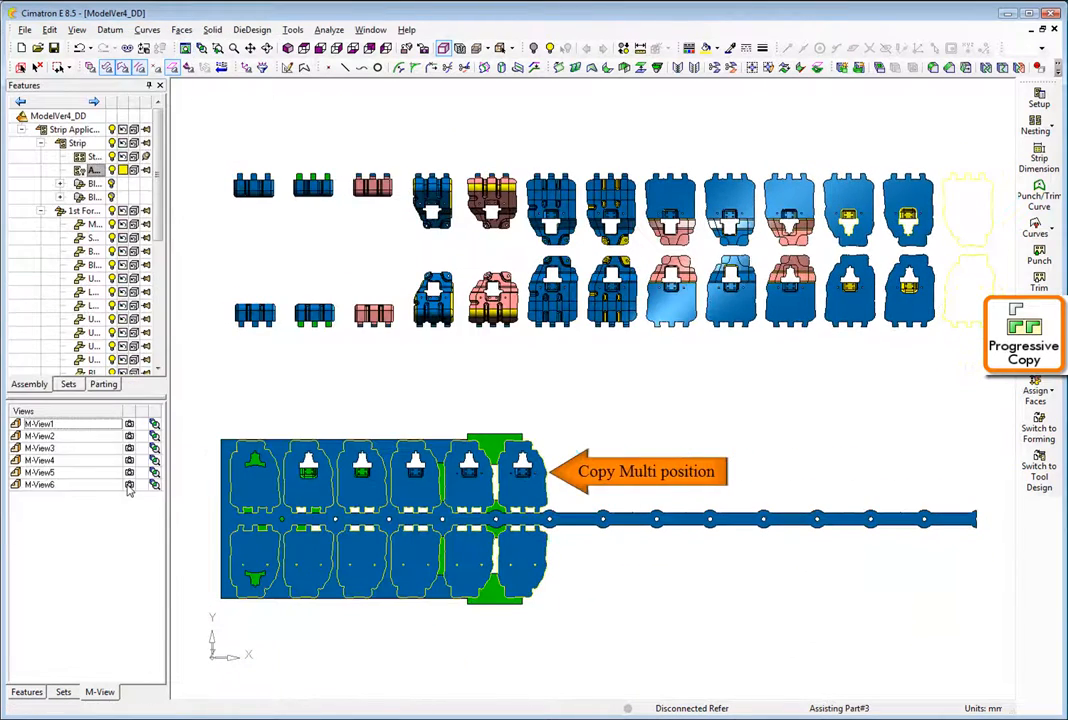
pyautogui.click(128, 486)
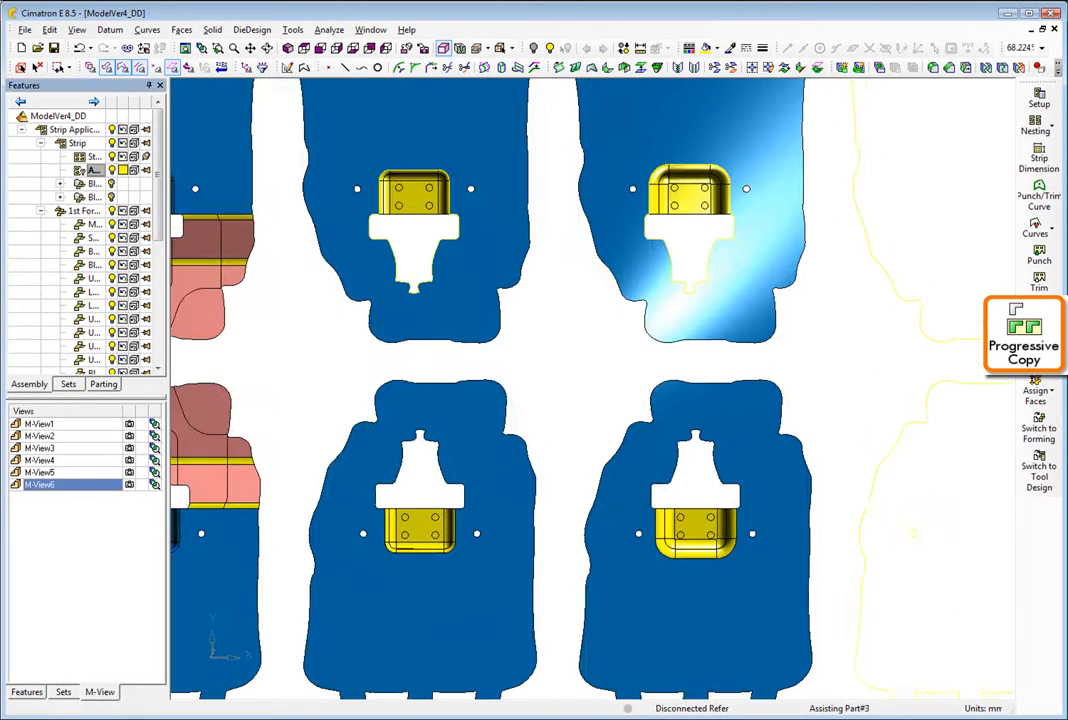
# Progressively copy the lower row's larger formed pocket, nearest the flat outlines, to the second lower strip blank for a single position
pyautogui.click(1035, 337)
pyautogui.moveTo(634, 453); pyautogui.dragTo(756, 572)
pyautogui.middleClick(756, 572)
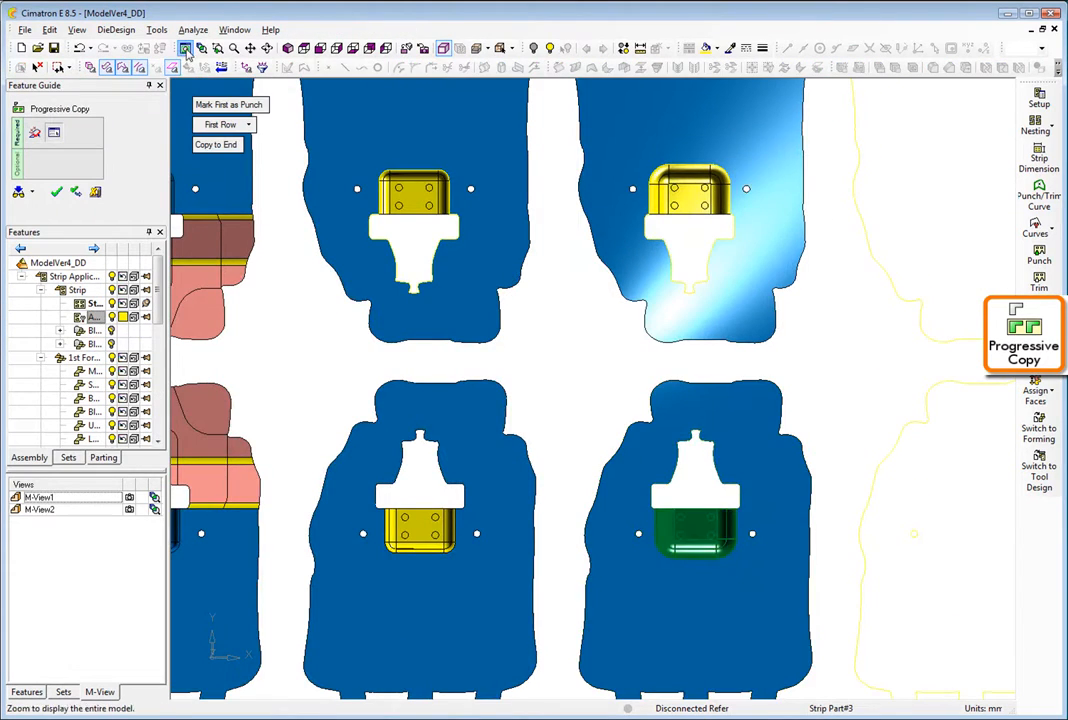
pyautogui.click(186, 49)
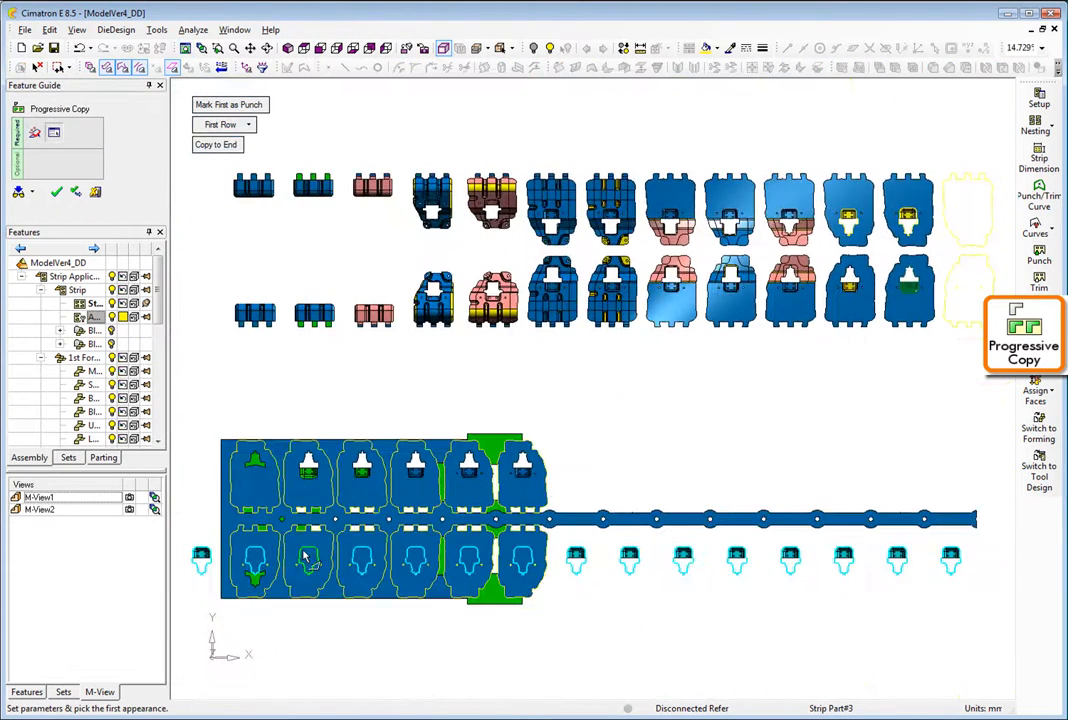
pyautogui.click(218, 144)
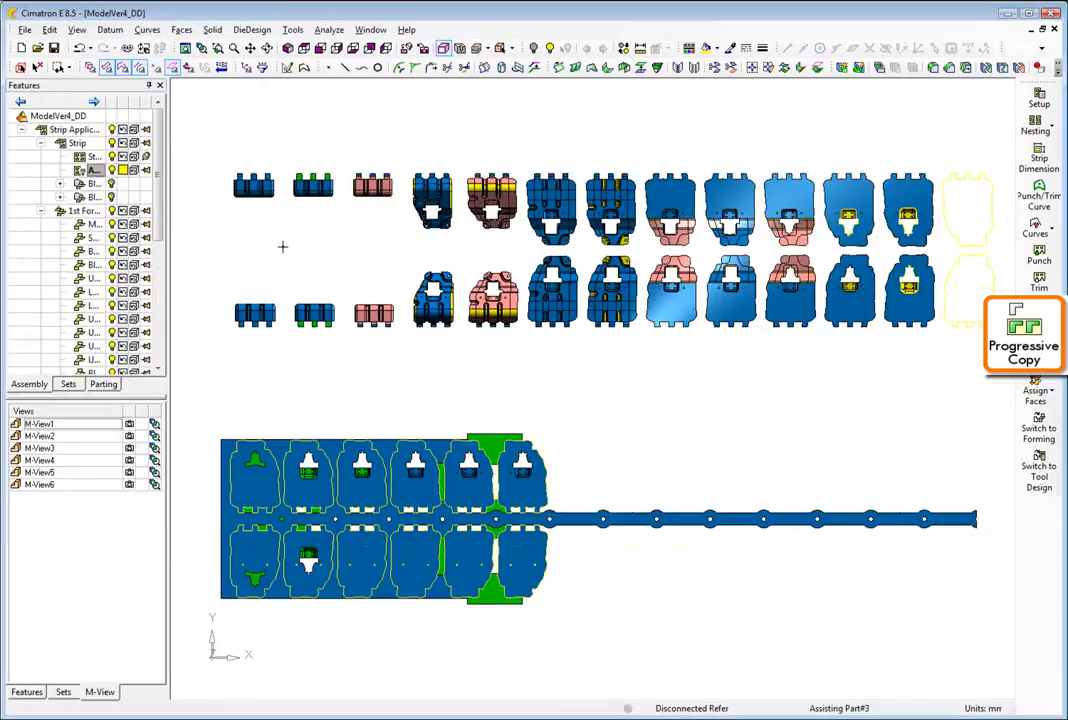
# Progressively copy the lower row's smaller formed pocket to the third through sixth lower strip blanks, using copy by number of progressions
pyautogui.click(128, 486)
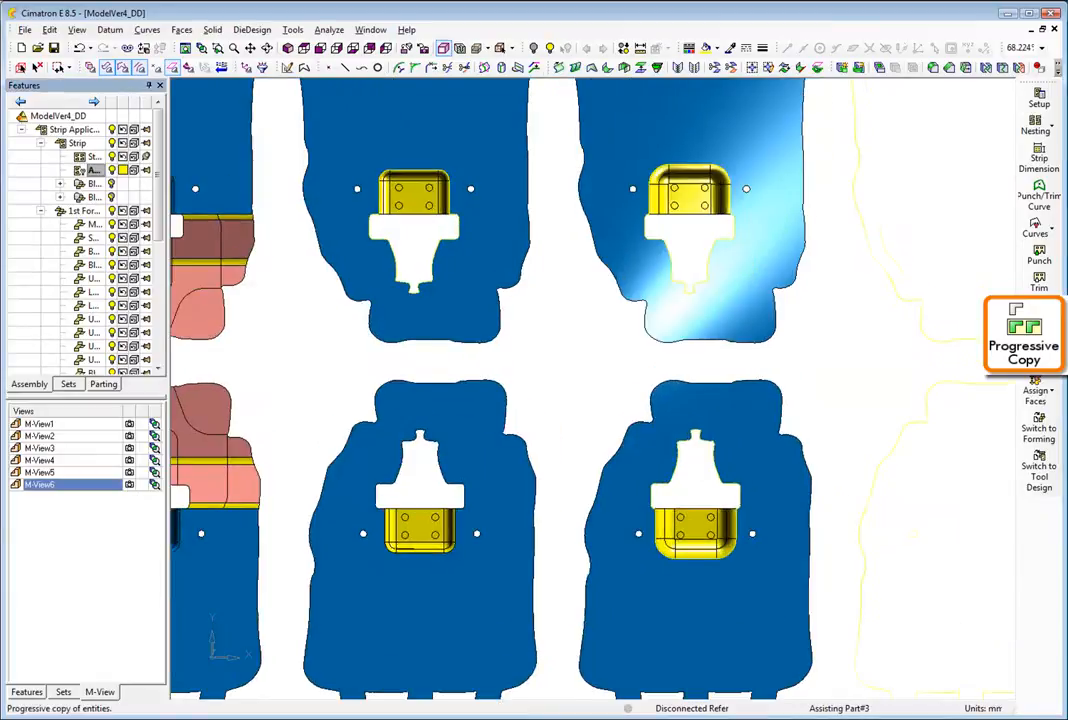
pyautogui.click(1036, 320)
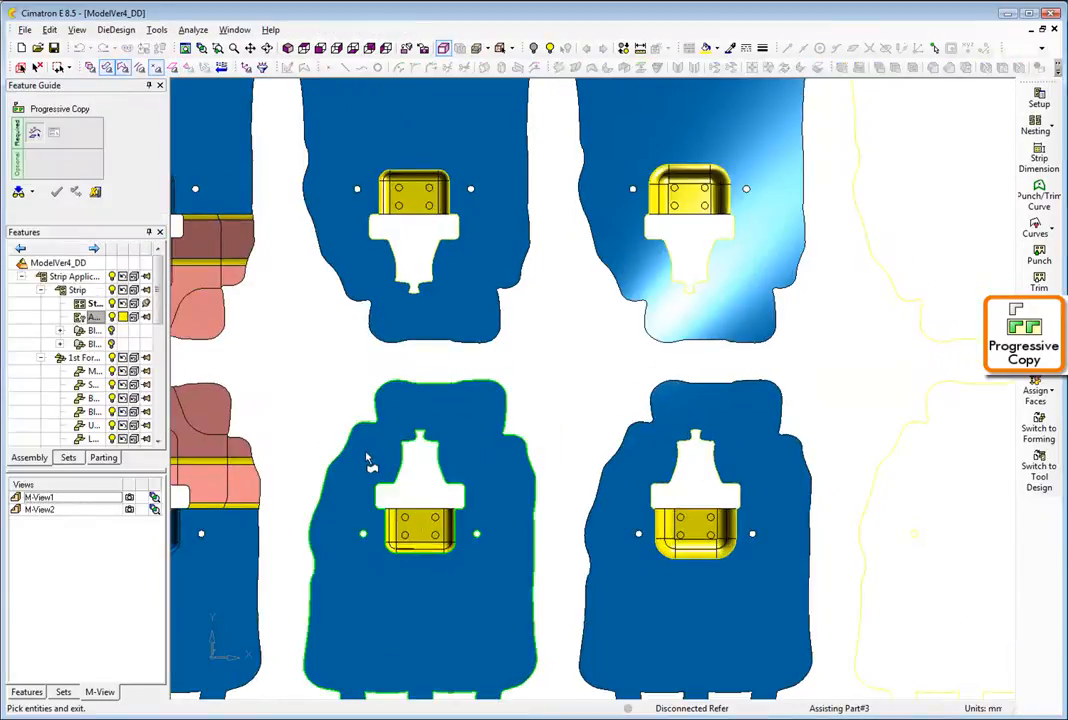
pyautogui.click(508, 572)
pyautogui.click(185, 48)
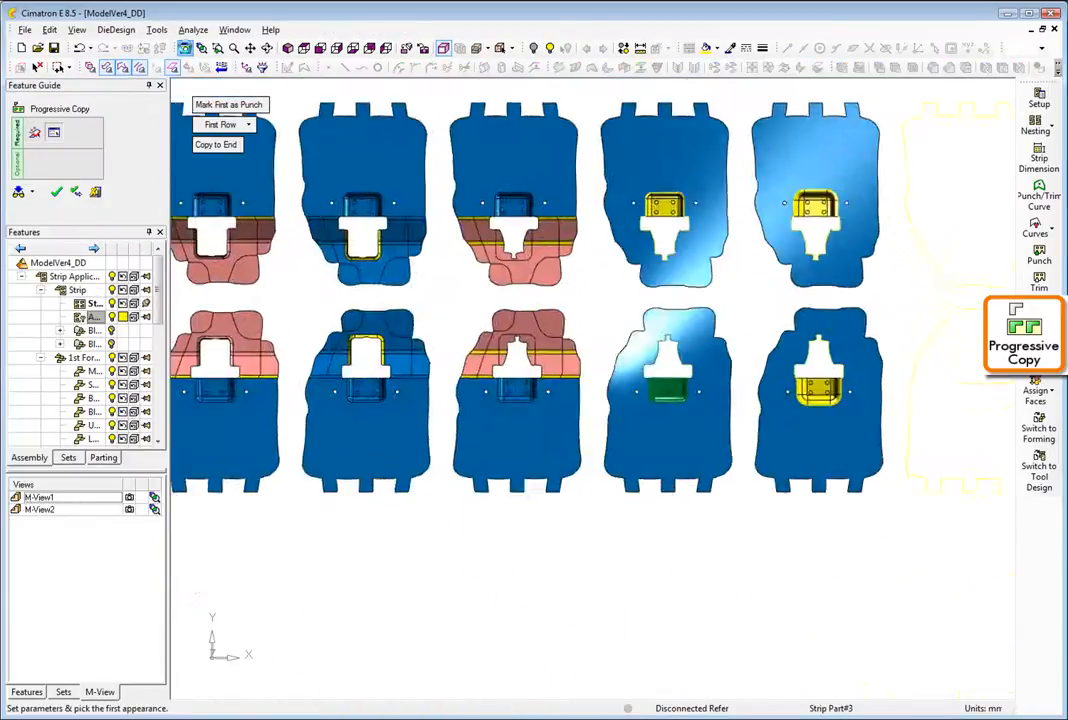
pyautogui.click(230, 145)
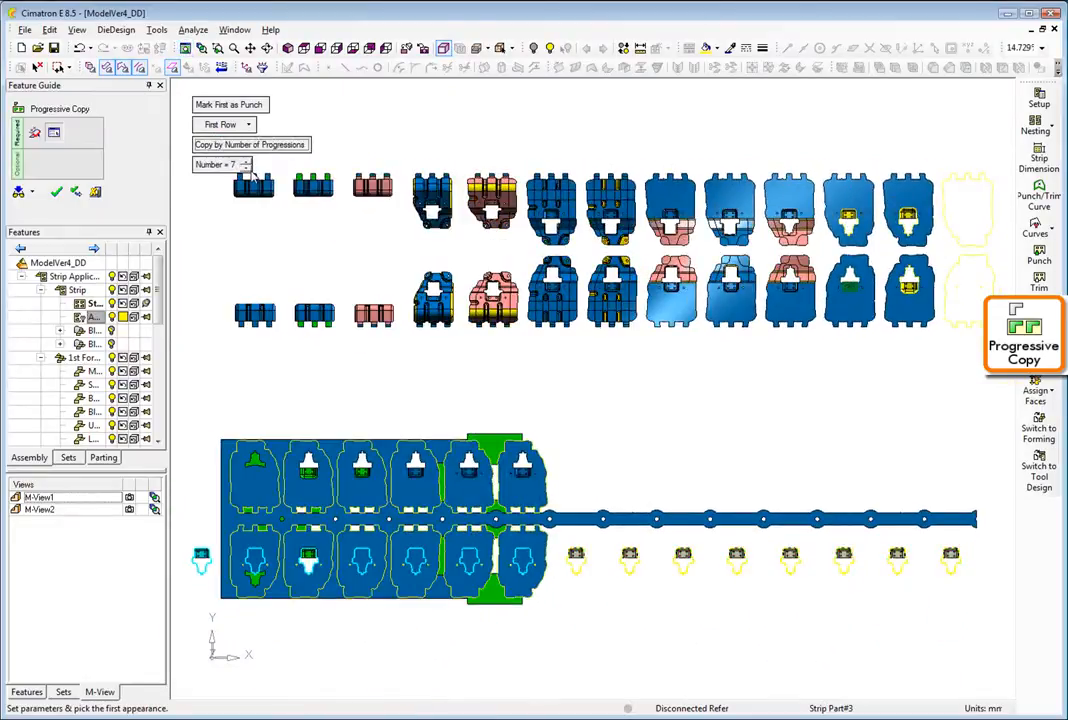
# Sketch a narrow closed slot contour between the first two upper blanks and punch it to the strip end, keeping scraps
pyautogui.click(129, 449)
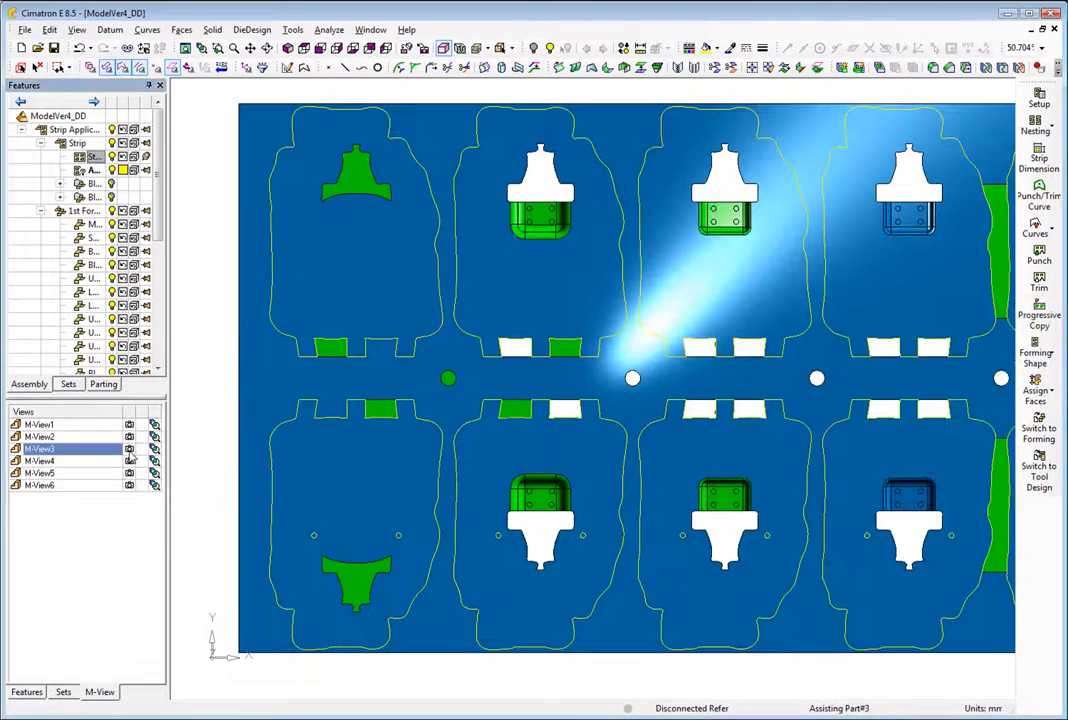
pyautogui.rightClick(202, 333)
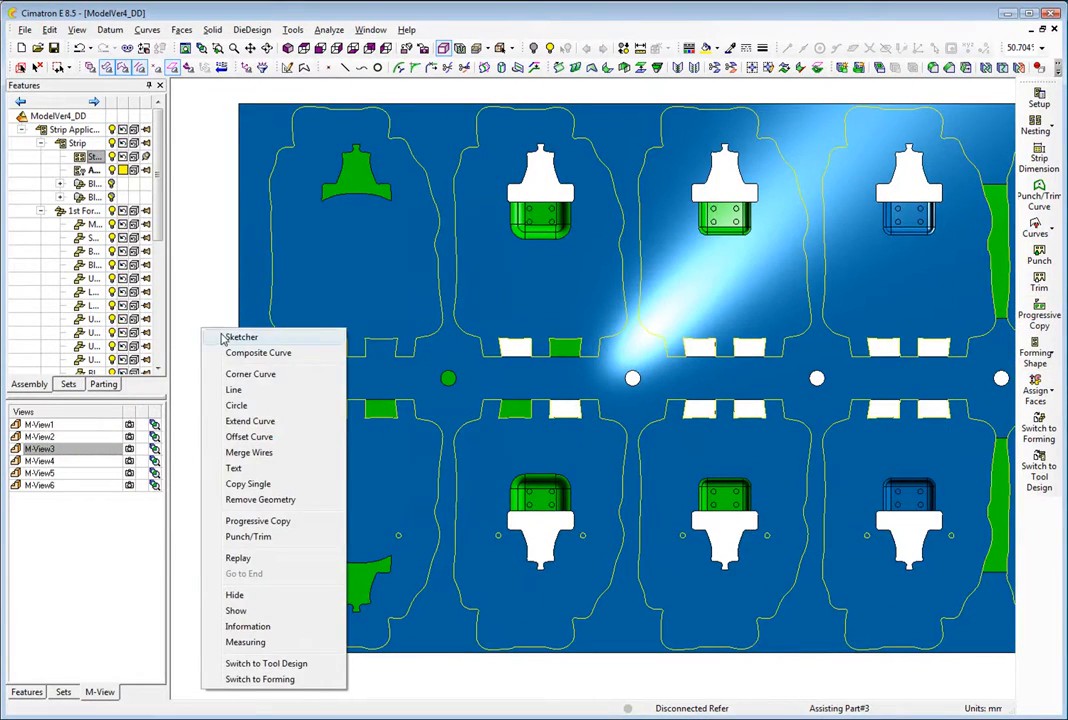
pyautogui.click(238, 337)
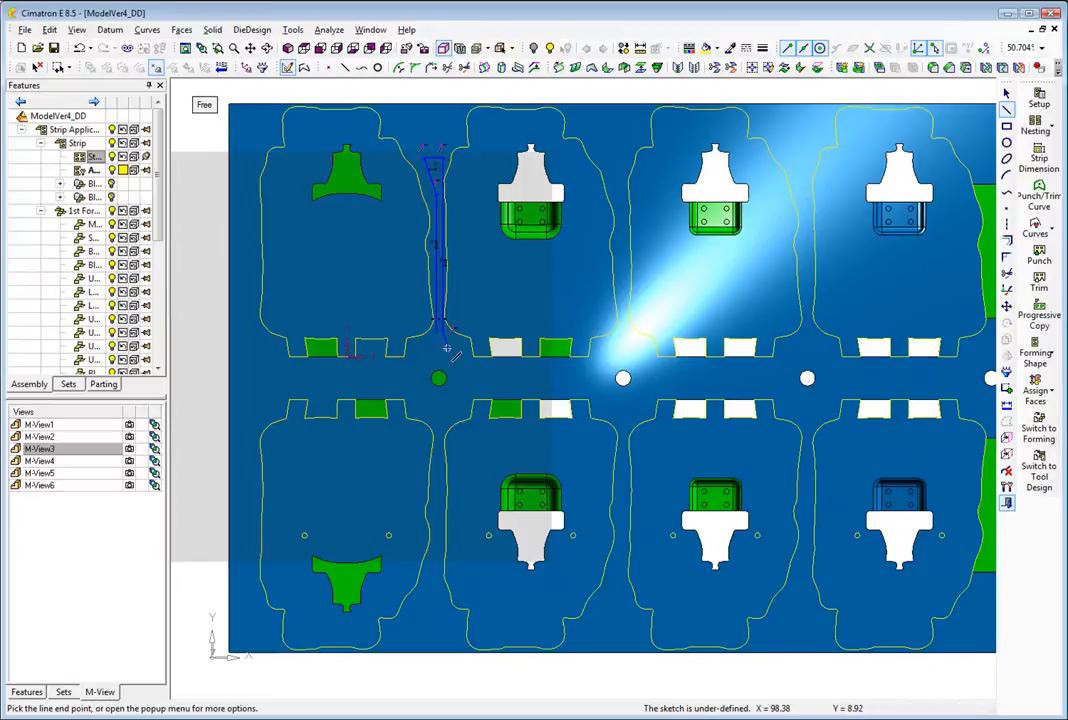
pyautogui.rightClick(228, 362)
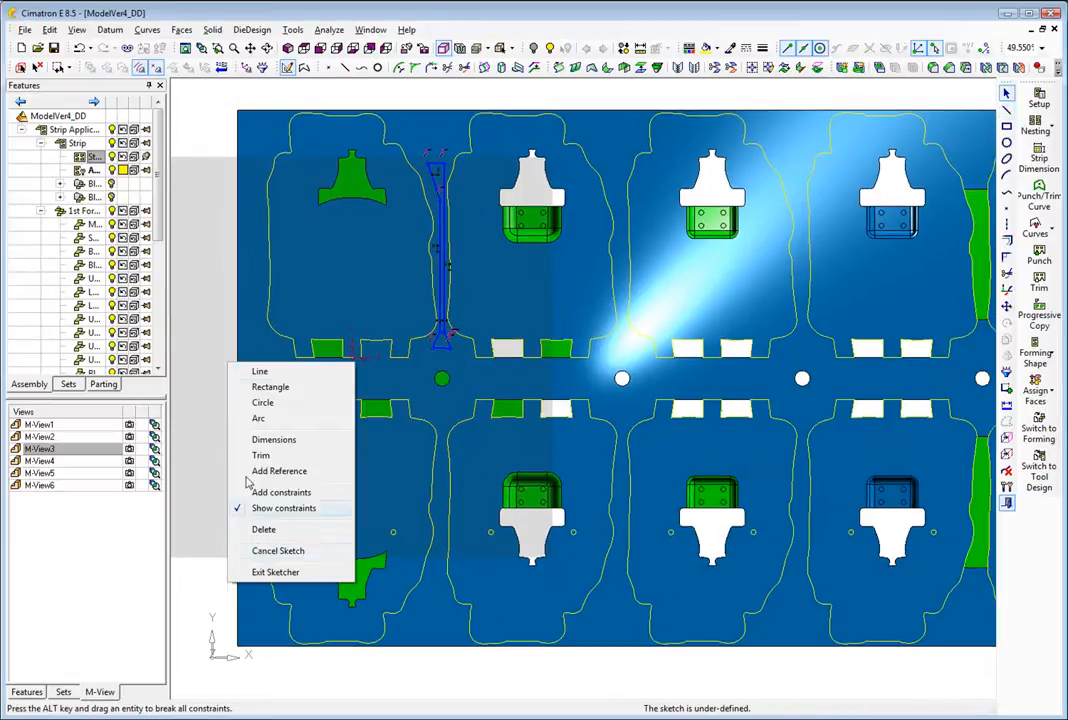
pyautogui.click(266, 575)
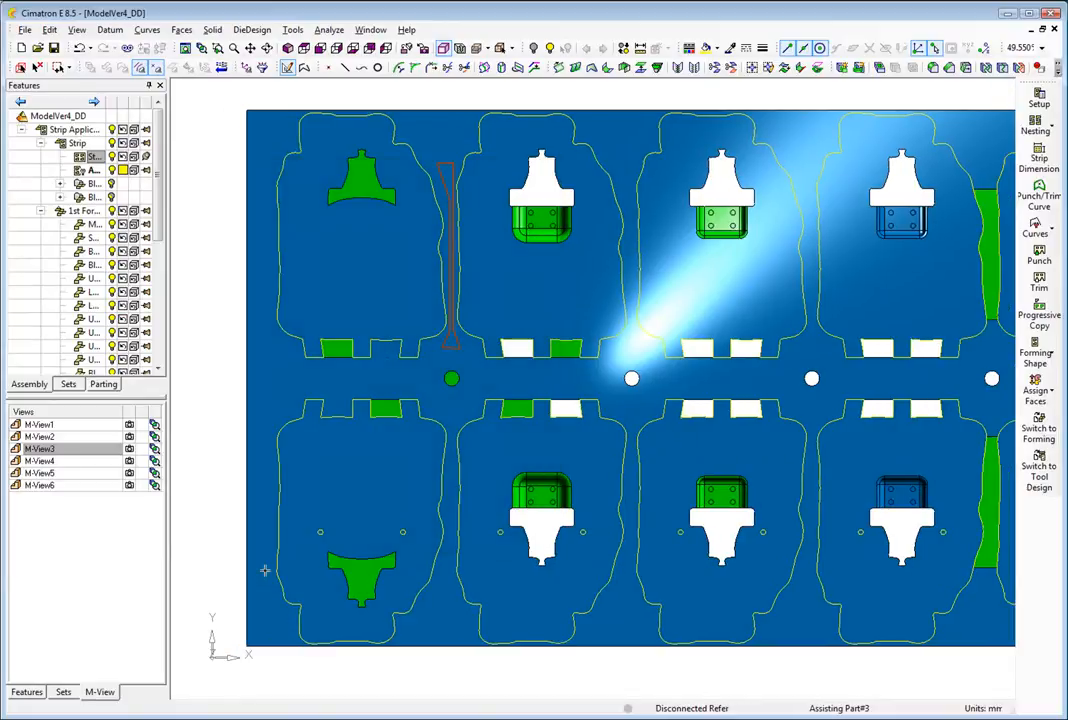
pyautogui.click(1043, 259)
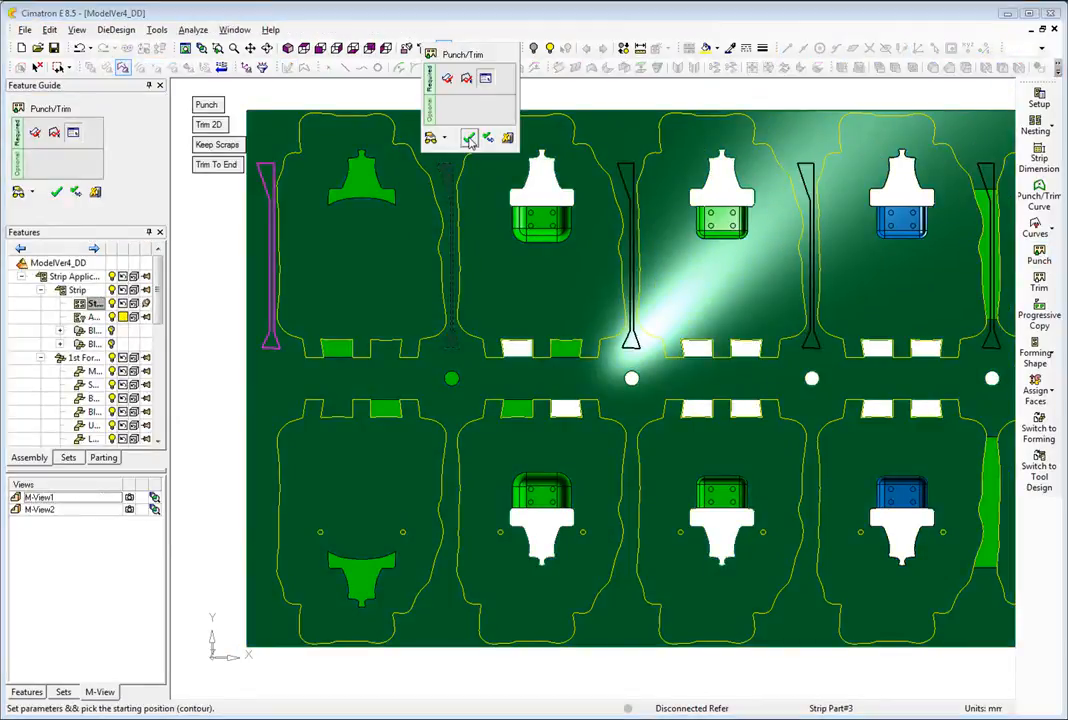
pyautogui.click(470, 140)
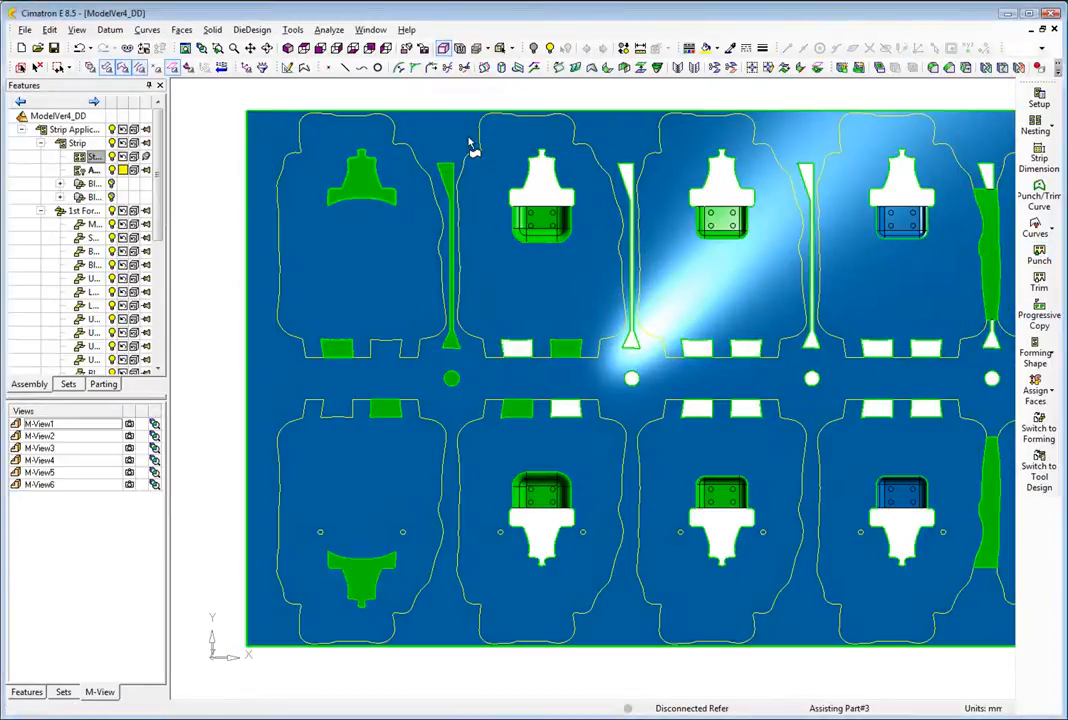
# Mirror the narrow slot contour about the carrier's horizontal centerline into the lower row, with merge off
pyautogui.click(1046, 233)
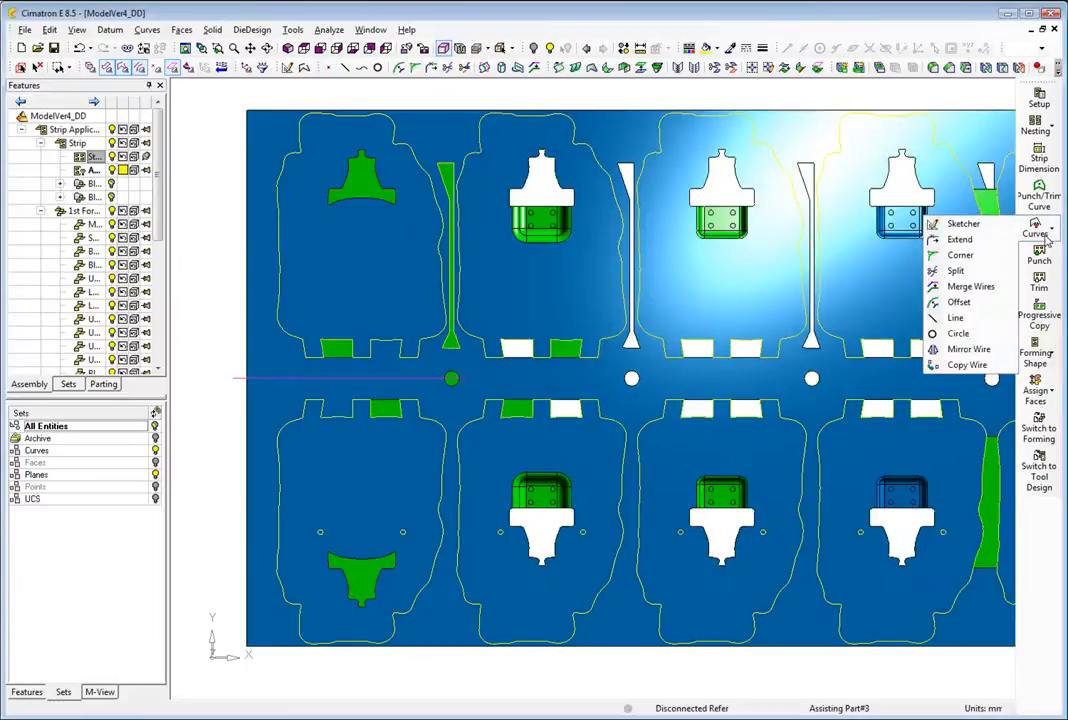
pyautogui.click(970, 349)
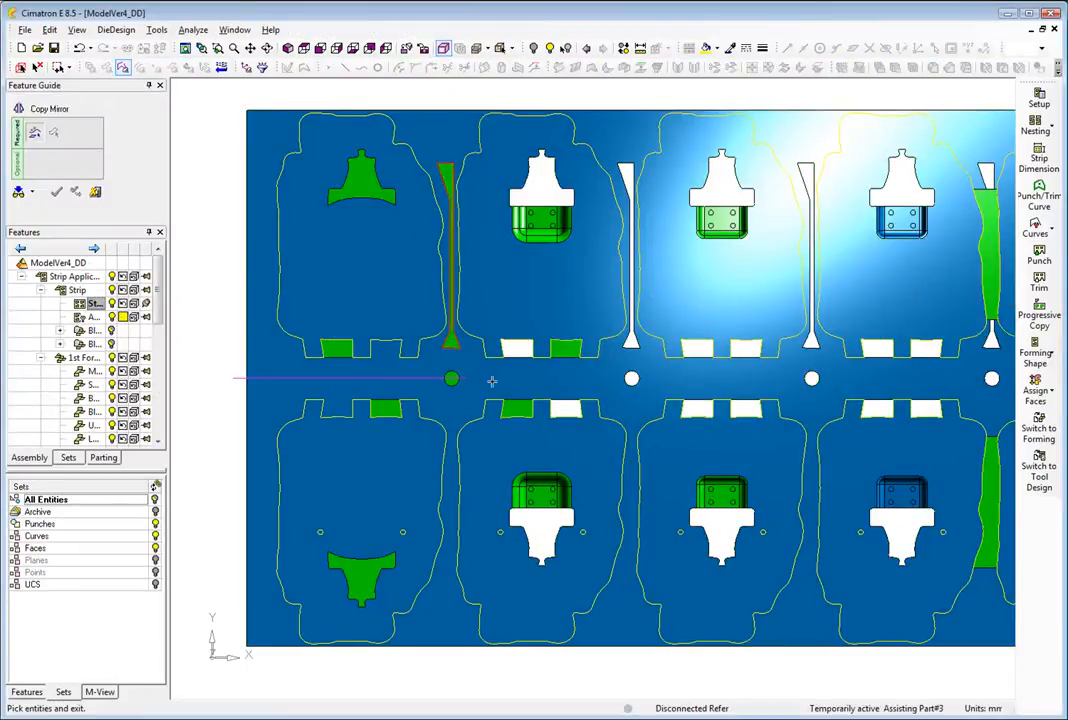
pyautogui.click(414, 379)
pyautogui.middleClick(415, 381)
pyautogui.click(414, 383)
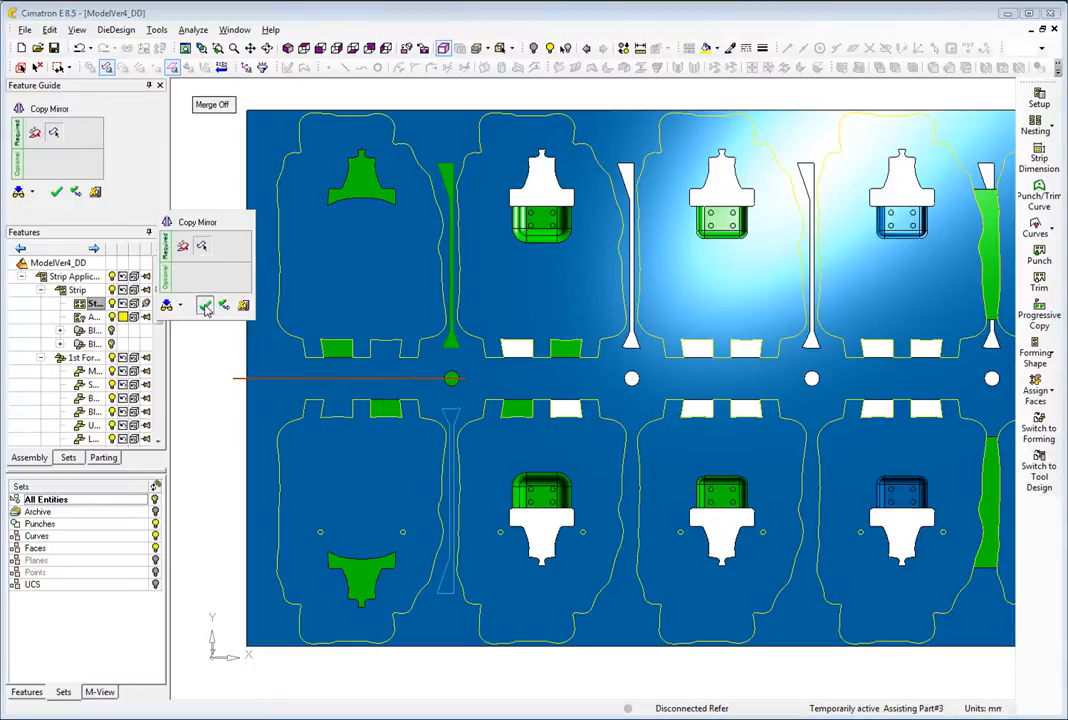
pyautogui.click(204, 306)
# Punch the mirrored slot contour between the lower blanks along the strip
pyautogui.rightClick(455, 418)
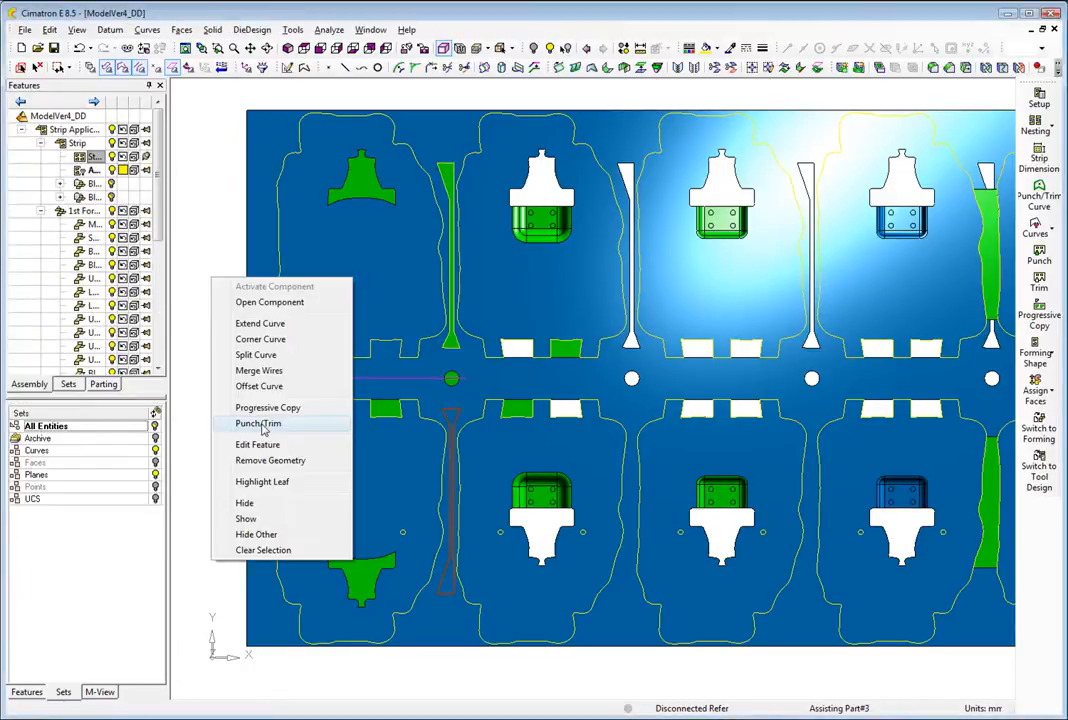
pyautogui.click(259, 424)
pyautogui.click(219, 324)
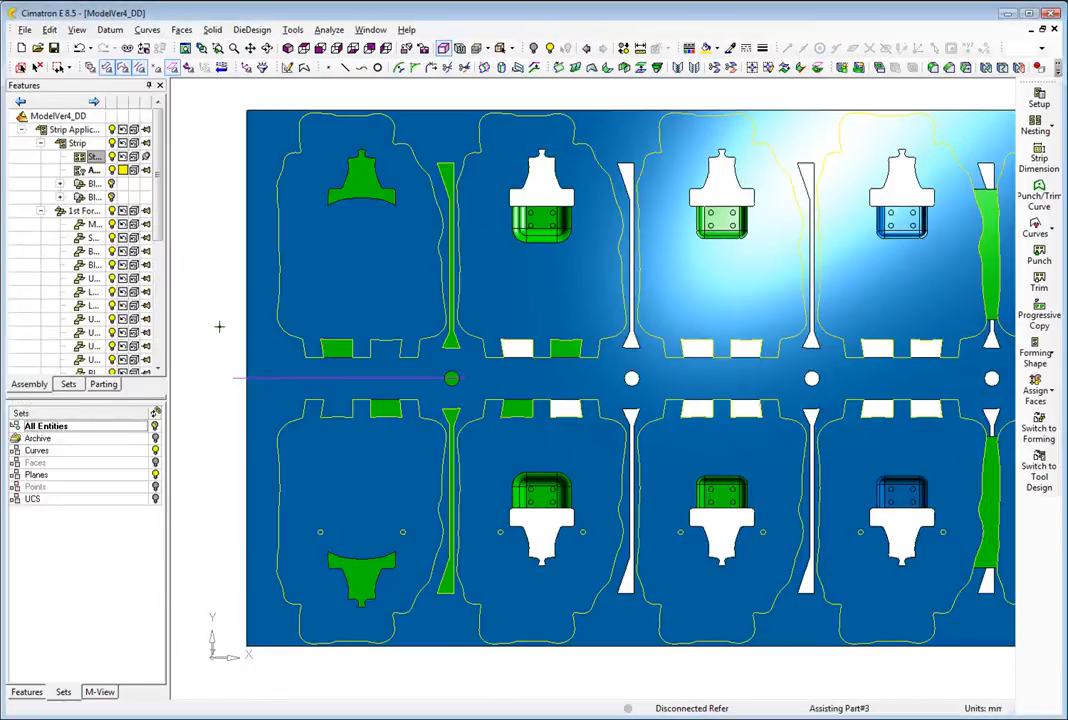
# Add the upper row's bent forming shape next to the pocketed blanks to the carrier's upper side at the tenth position
pyautogui.click(185, 47)
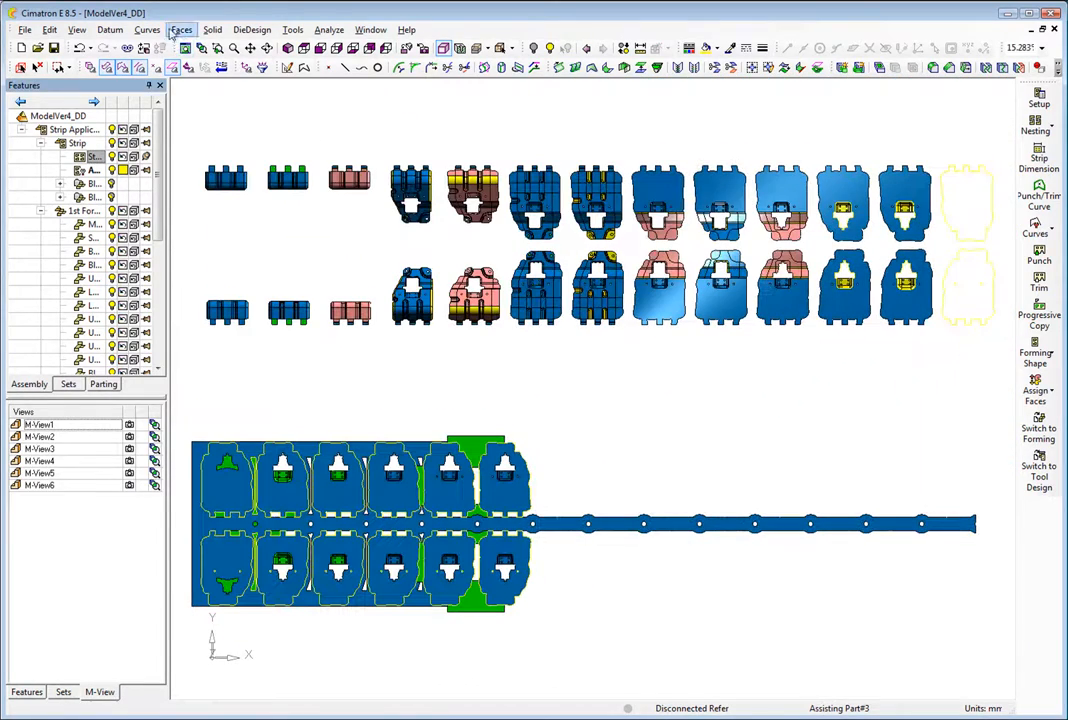
pyautogui.click(1035, 352)
pyautogui.click(985, 344)
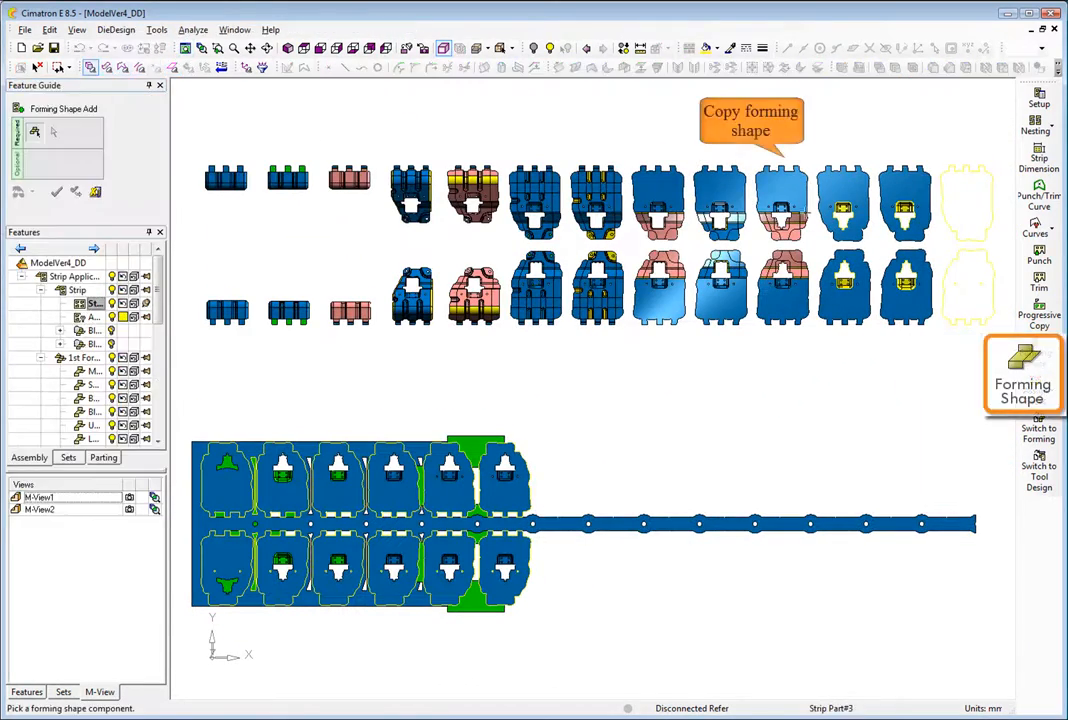
pyautogui.click(781, 212)
pyautogui.click(728, 512)
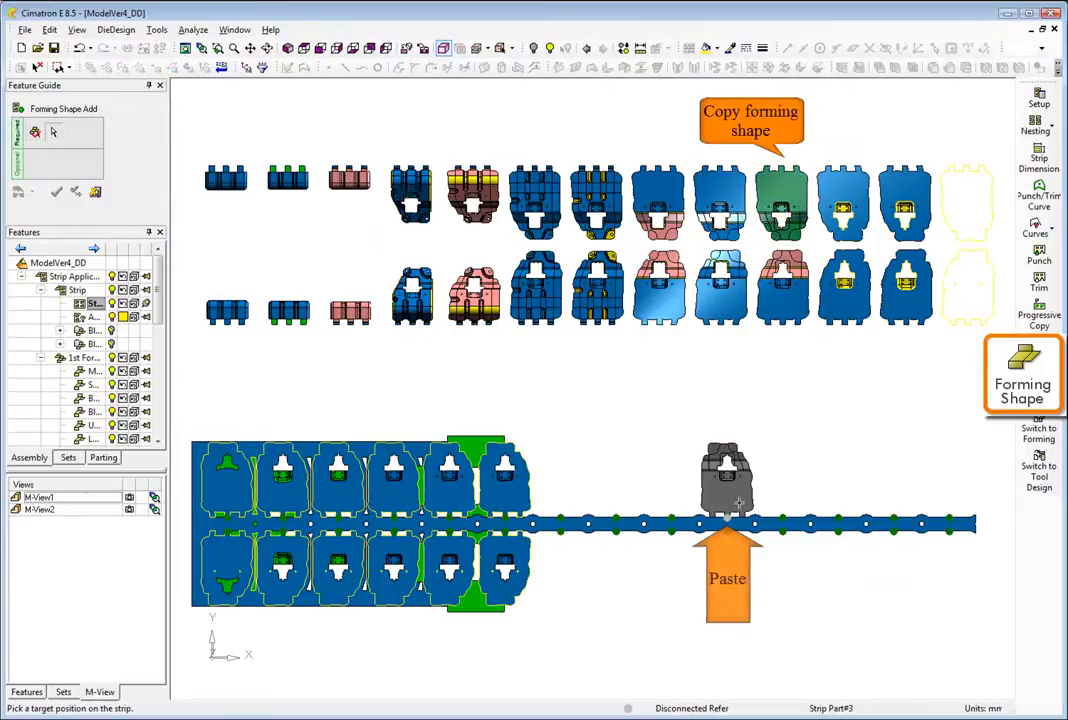
pyautogui.click(855, 445)
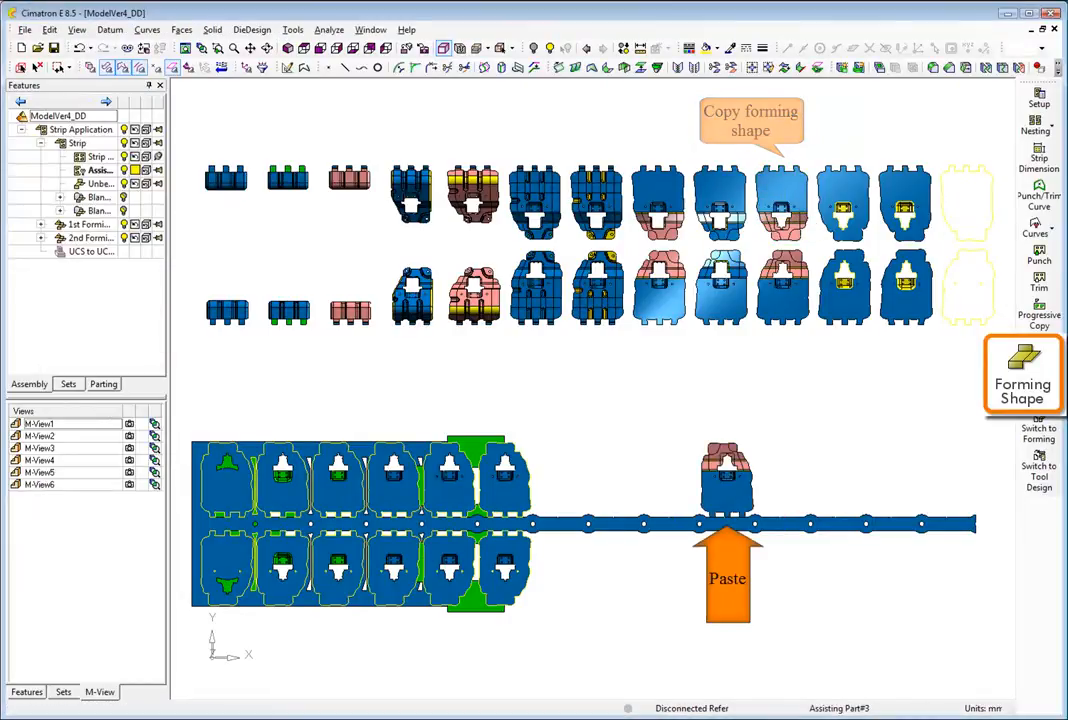
# Relocate the added forming shape along the carrier to the seventh position, directly after the last upper strip blank
pyautogui.click(1040, 347)
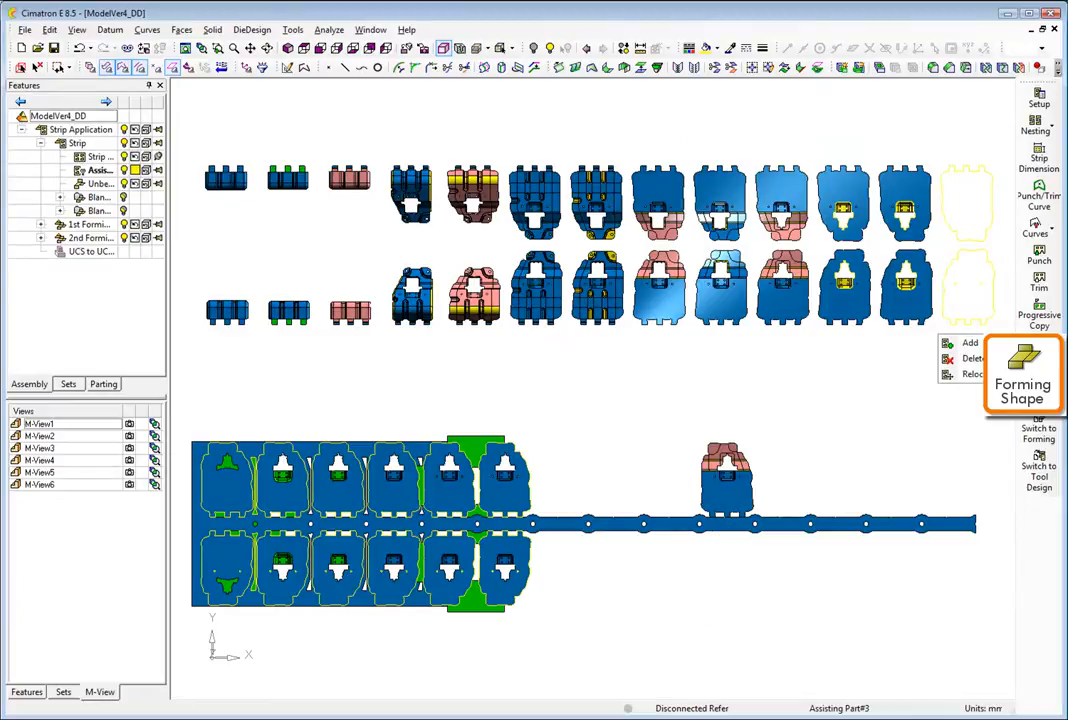
pyautogui.click(972, 375)
pyautogui.click(734, 485)
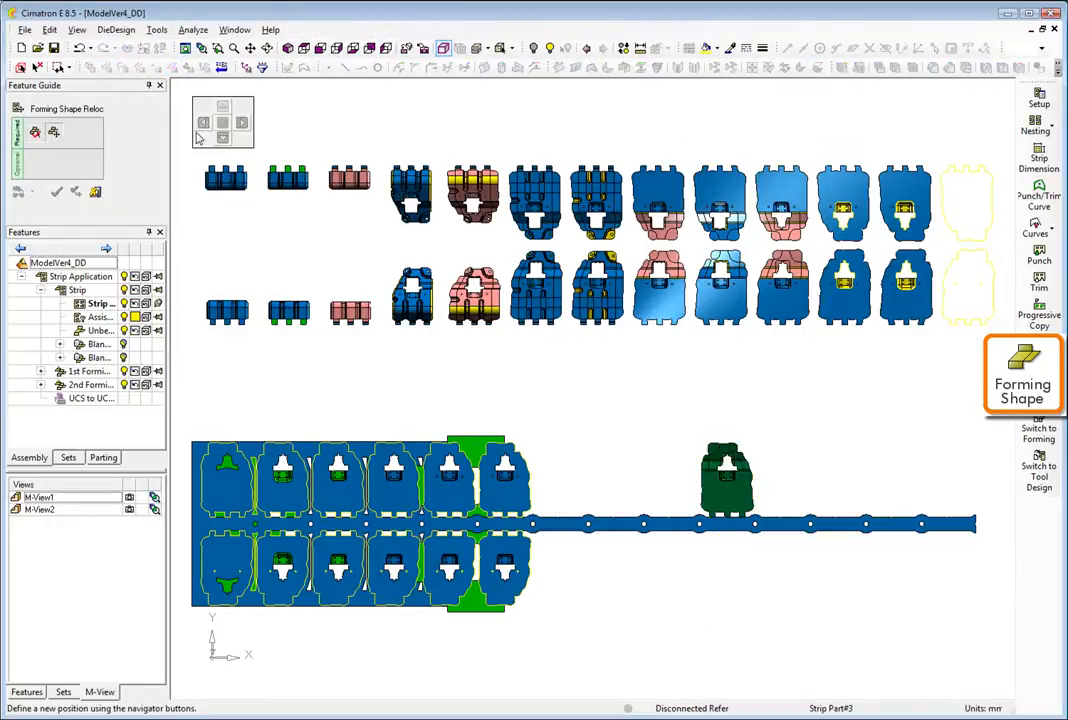
pyautogui.click(204, 124)
pyautogui.click(241, 122)
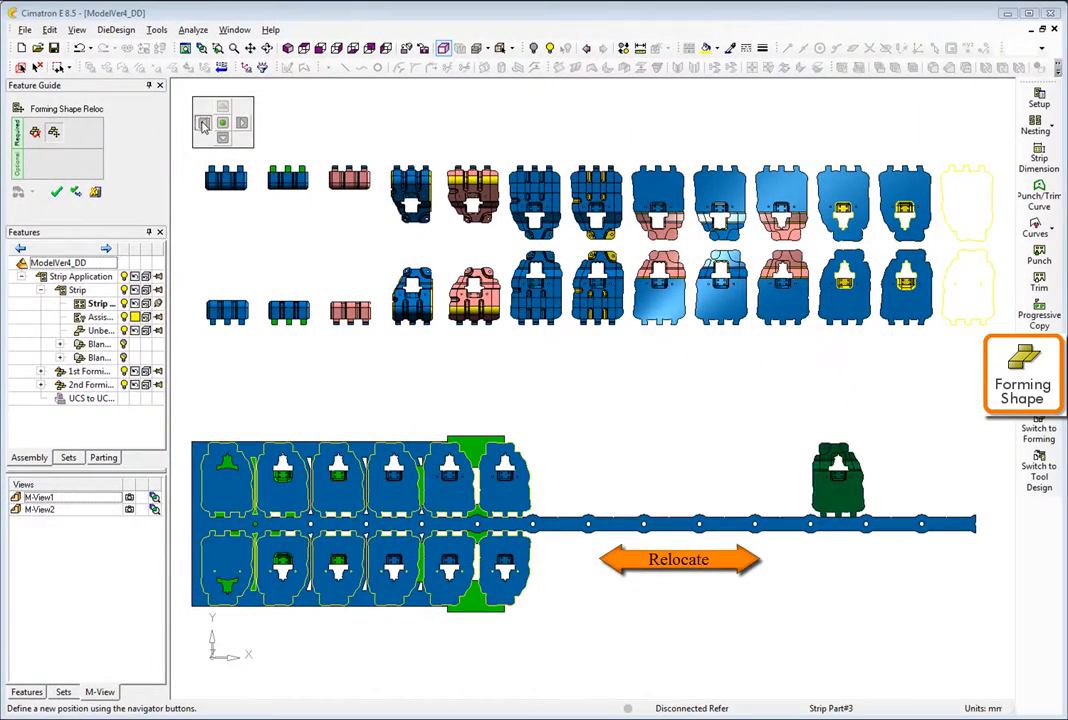
pyautogui.click(203, 123)
pyautogui.click(203, 123)
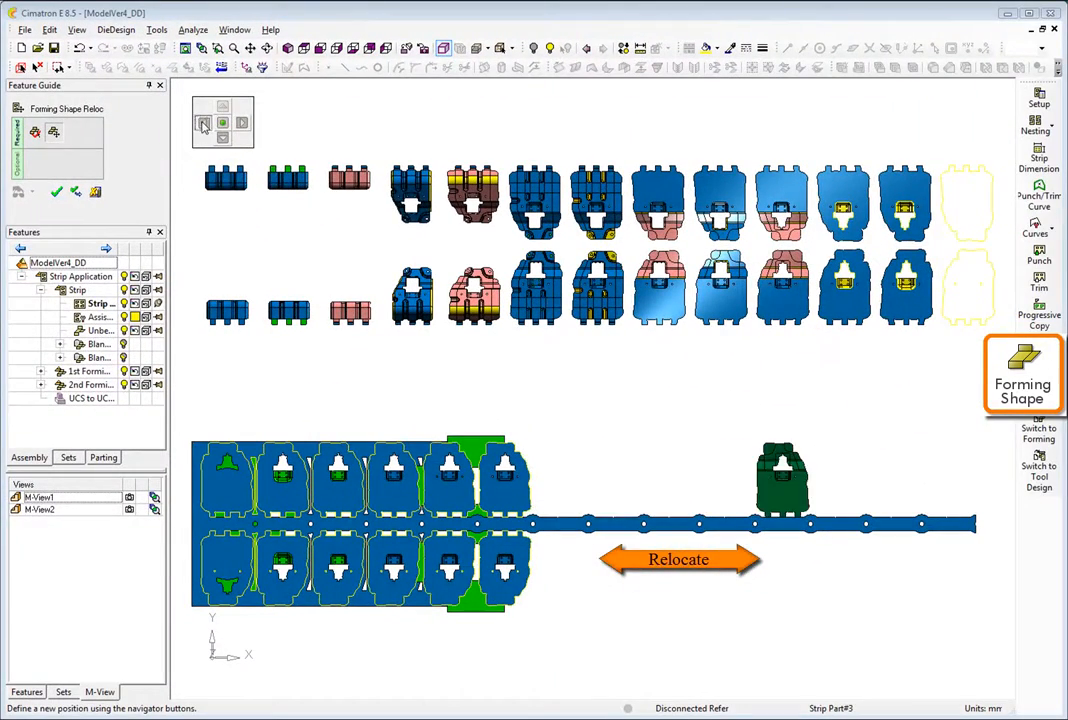
pyautogui.click(203, 123)
pyautogui.click(203, 123)
pyautogui.click(203, 123)
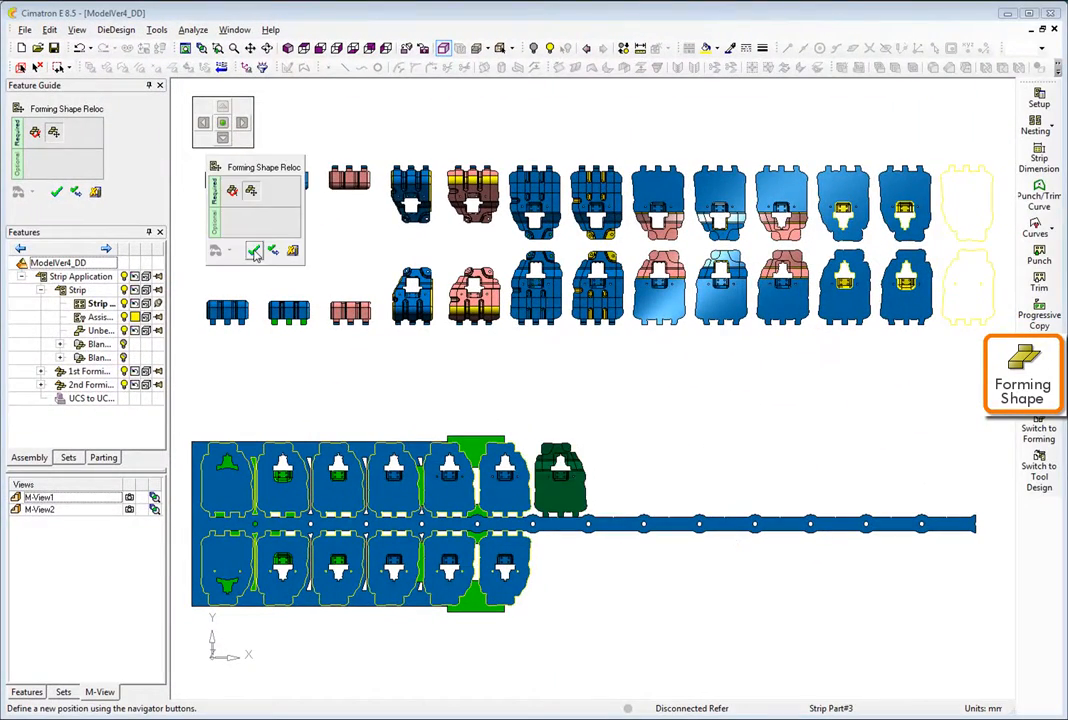
pyautogui.click(256, 252)
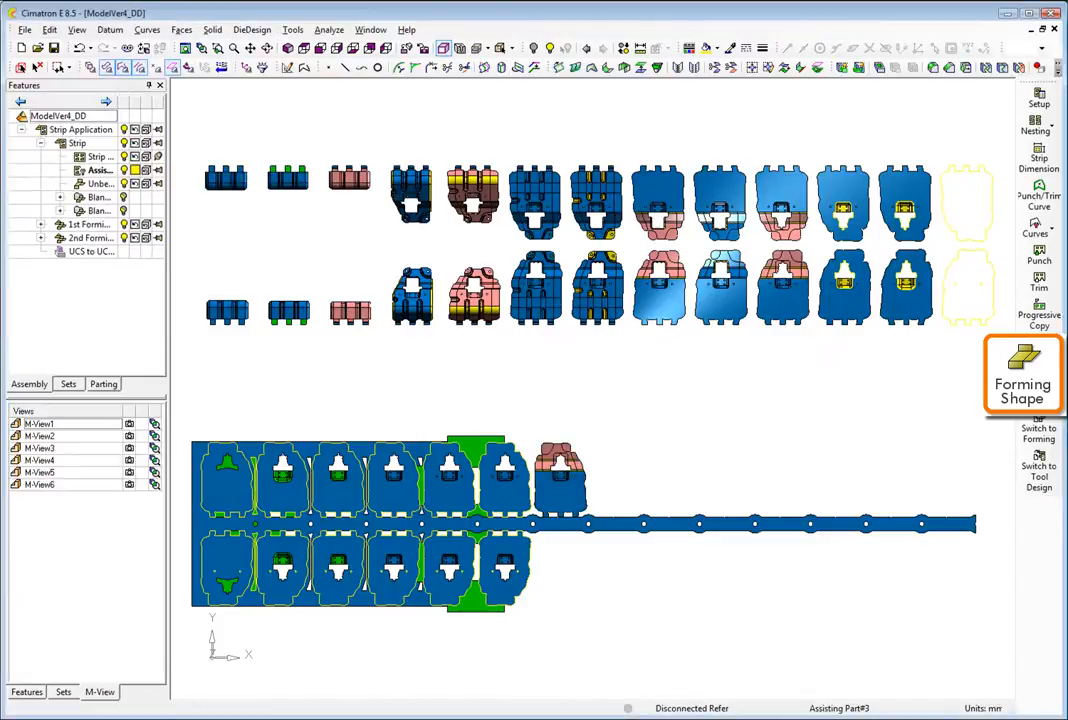
# Add the upper row's next three forming shapes in order to the eighth, ninth and tenth positions on the carrier's upper side
pyautogui.click(968, 343)
pyautogui.click(720, 200)
pyautogui.click(650, 492)
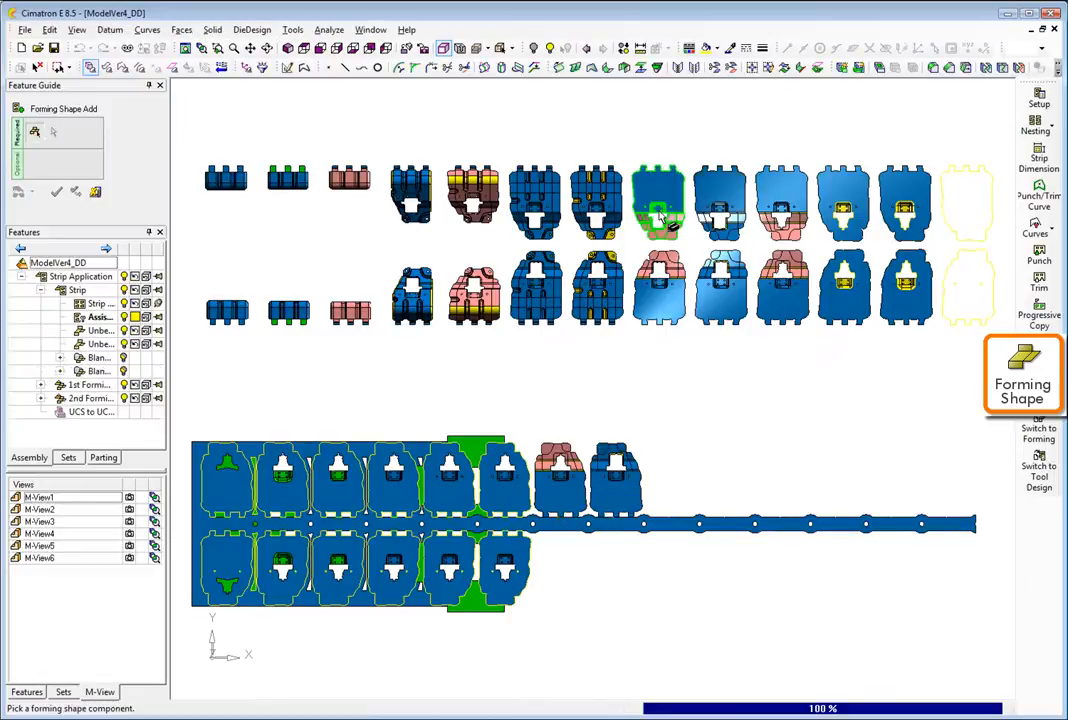
pyautogui.click(668, 513)
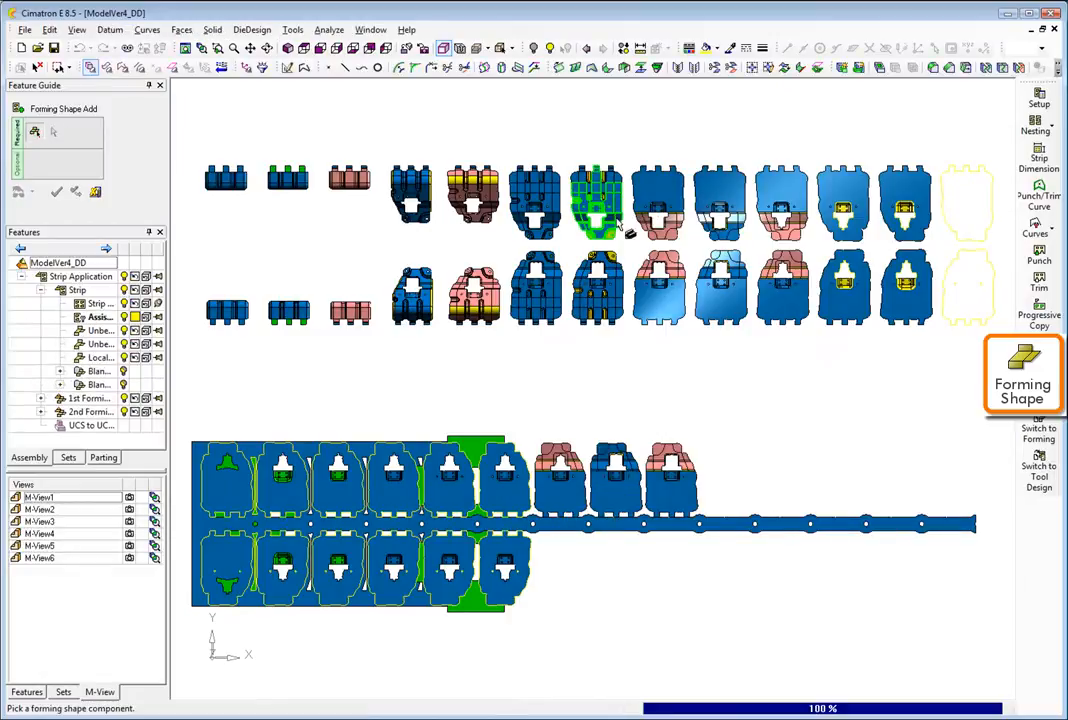
pyautogui.click(616, 220)
pyautogui.click(728, 507)
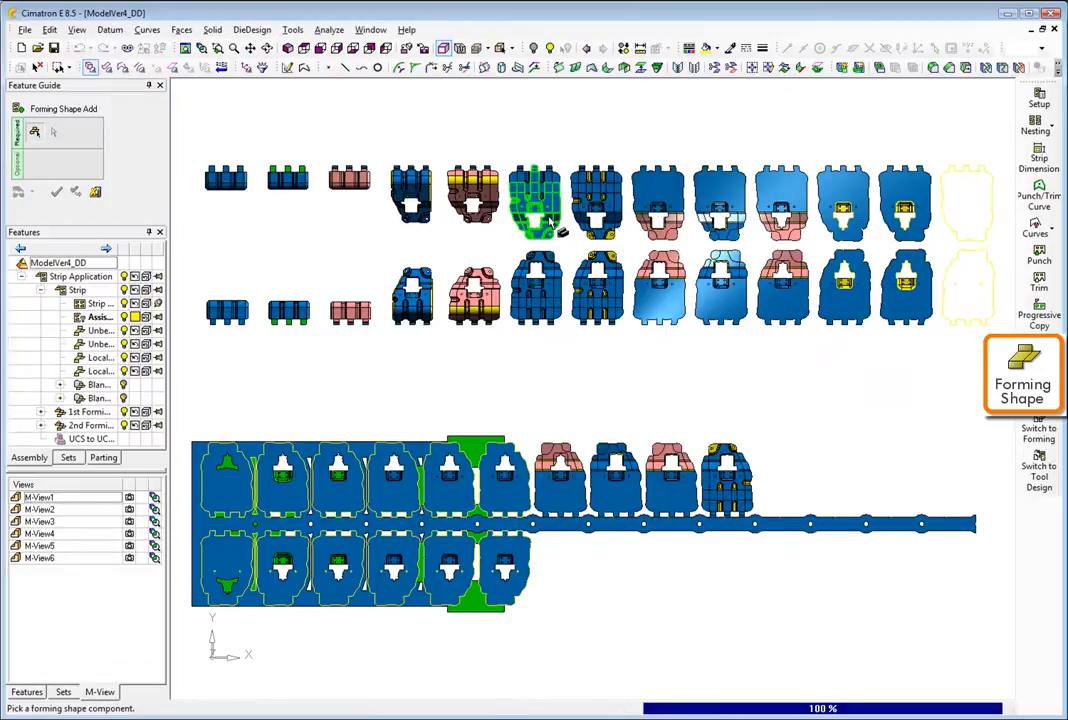
# Add the upper row's following four forming shapes in order to the eleventh through fourteenth positions on the carrier's upper side
pyautogui.click(781, 517)
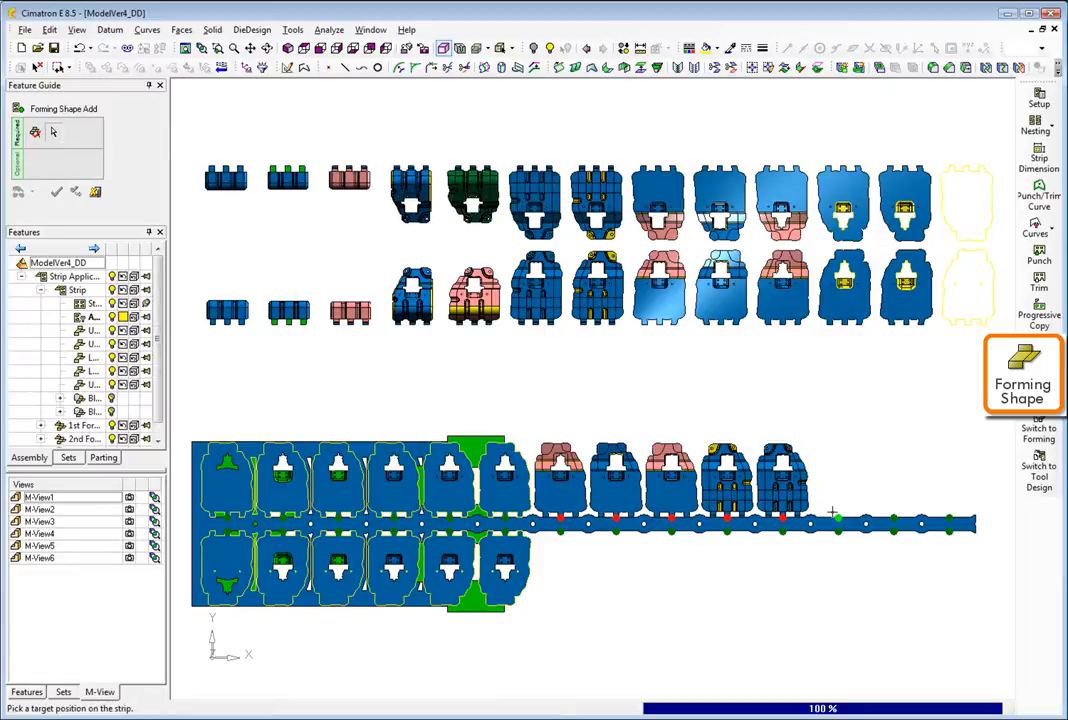
pyautogui.click(832, 512)
pyautogui.click(895, 514)
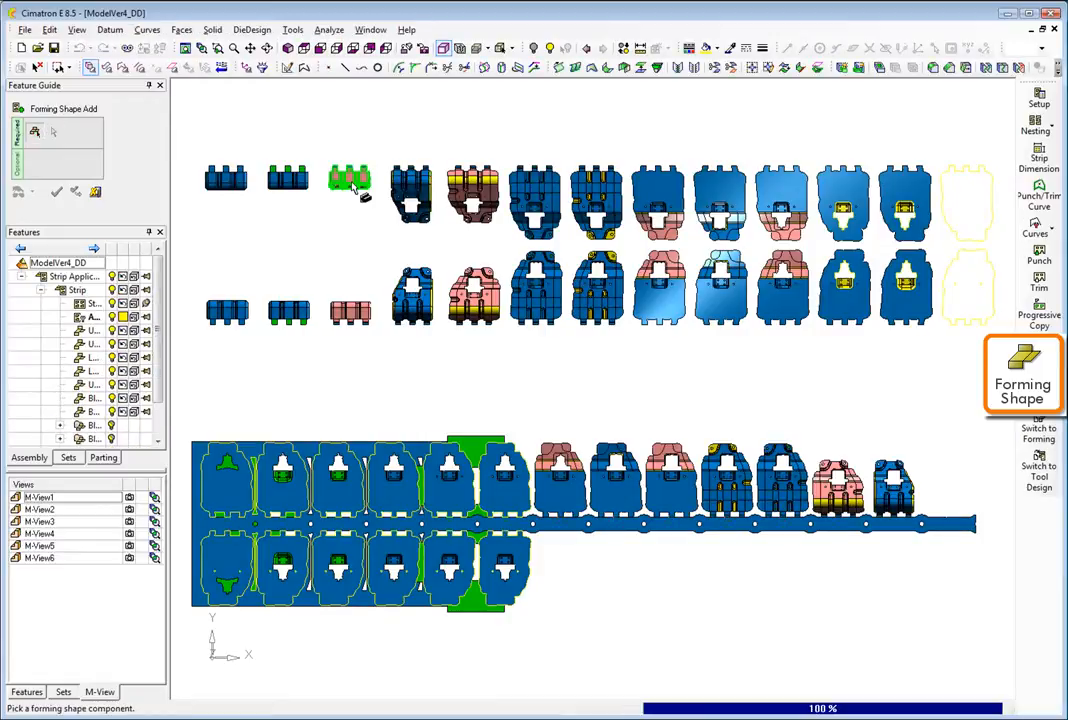
pyautogui.click(947, 515)
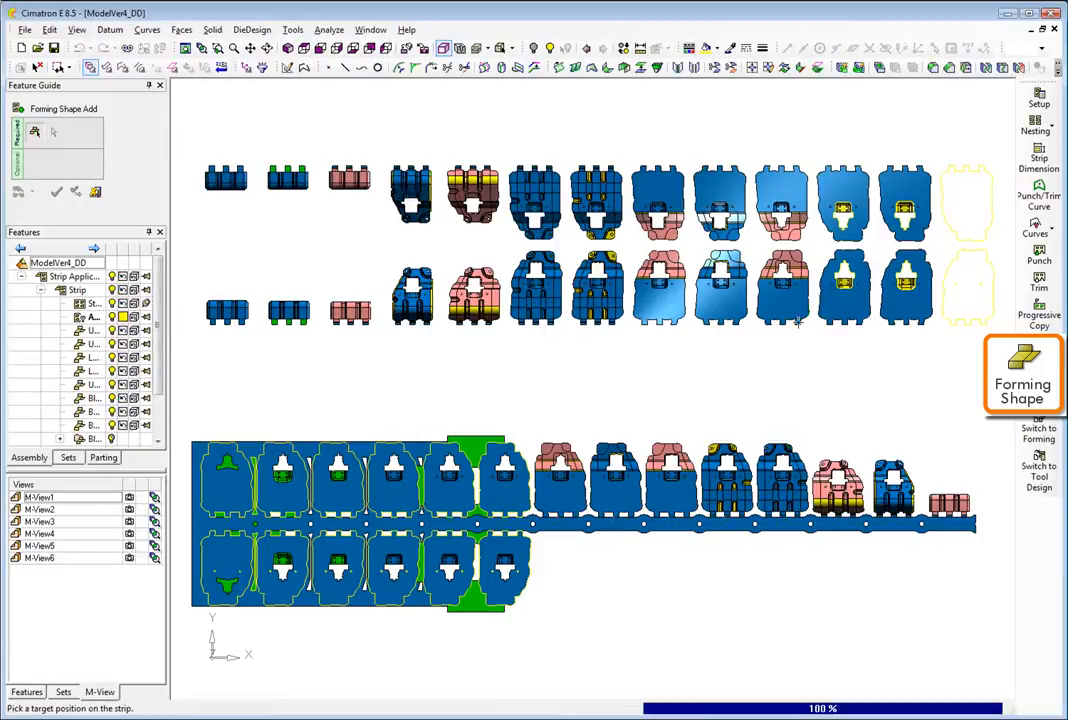
# Add the lower row's first three bent forming shapes in order to the seventh, eighth and ninth positions on the carrier's lower side
pyautogui.click(563, 534)
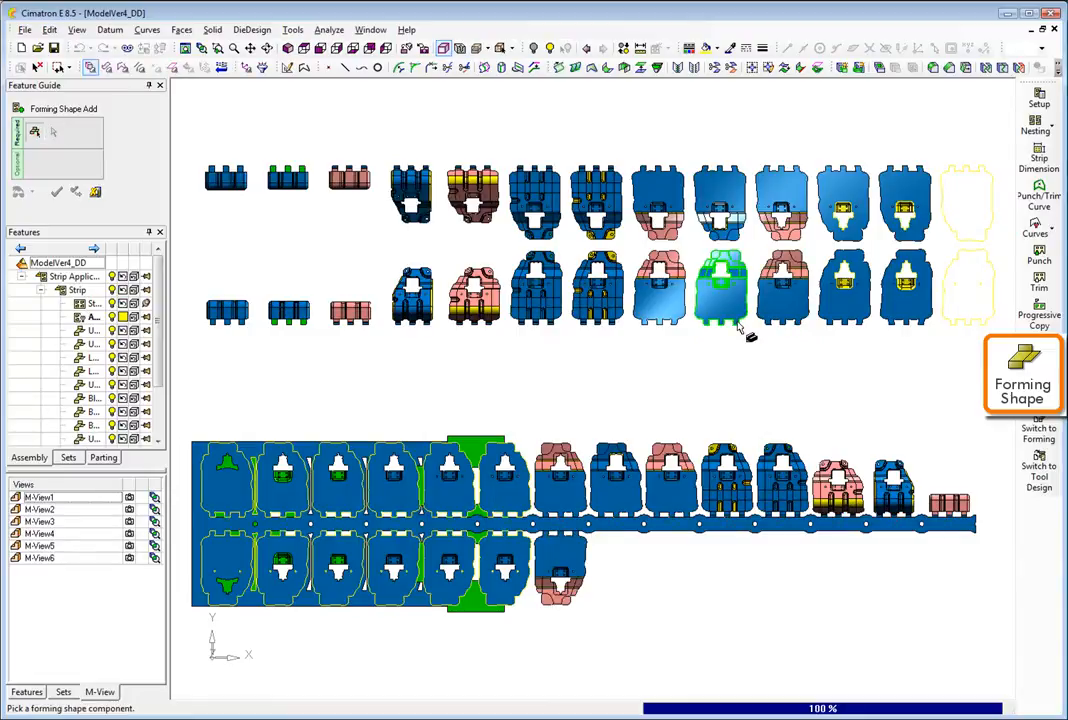
pyautogui.click(736, 320)
pyautogui.click(614, 535)
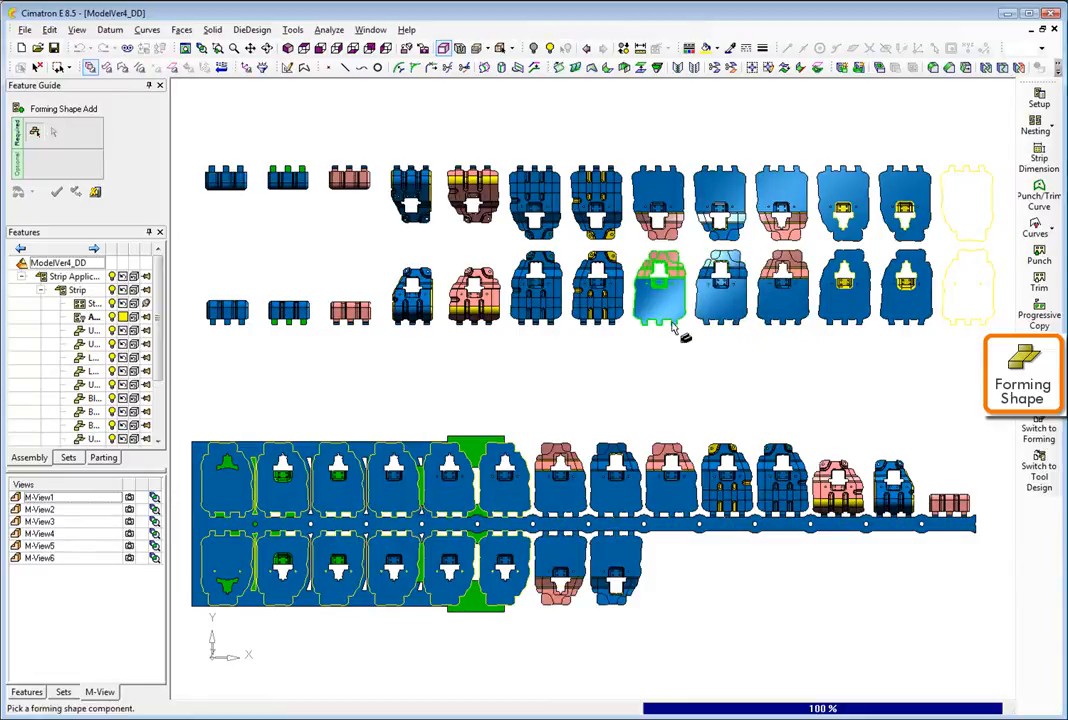
pyautogui.click(672, 320)
pyautogui.click(670, 535)
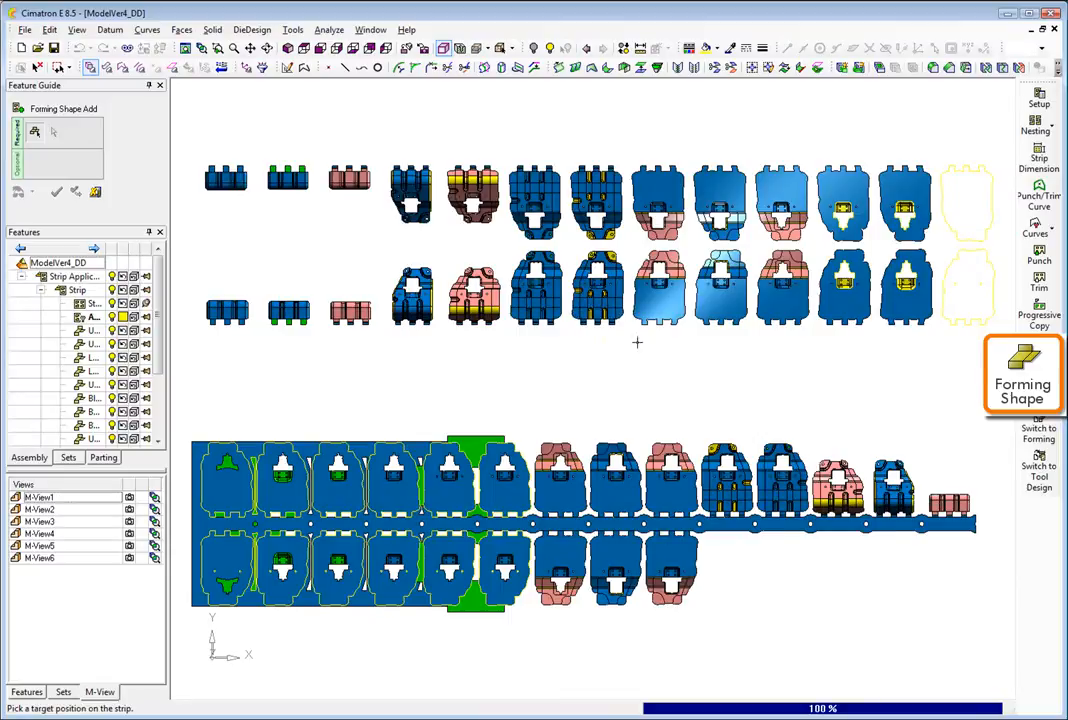
# Add the lower row's following five forming shapes in order to the tenth through fourteenth positions on the carrier's lower side
pyautogui.click(621, 318)
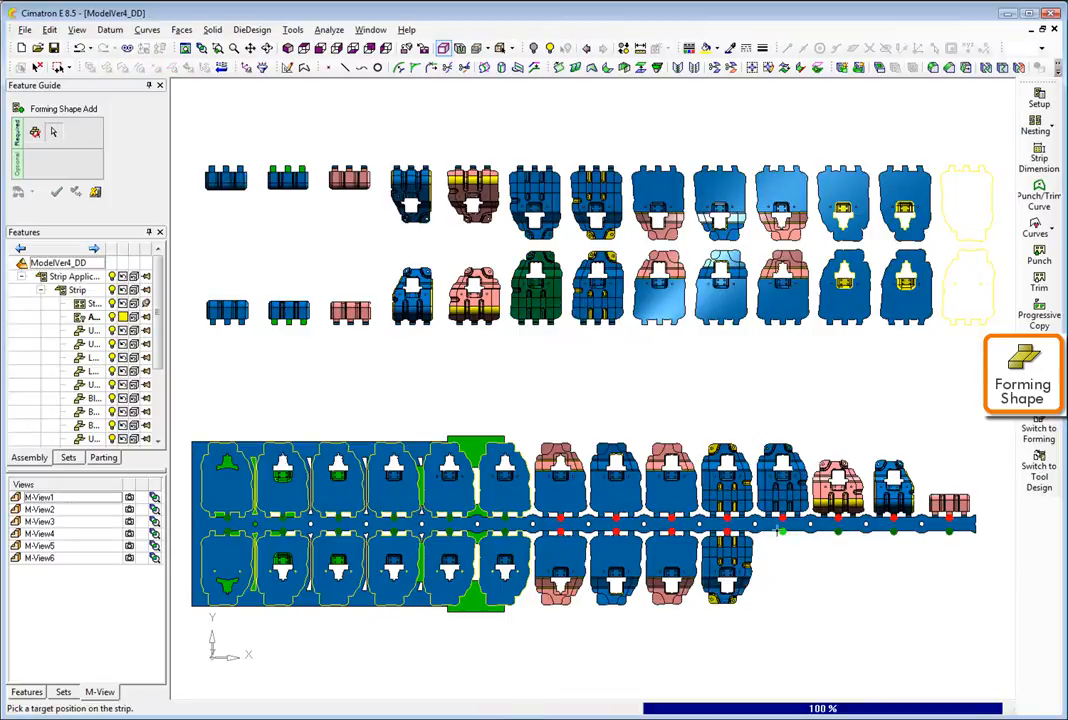
pyautogui.click(780, 533)
pyautogui.click(493, 320)
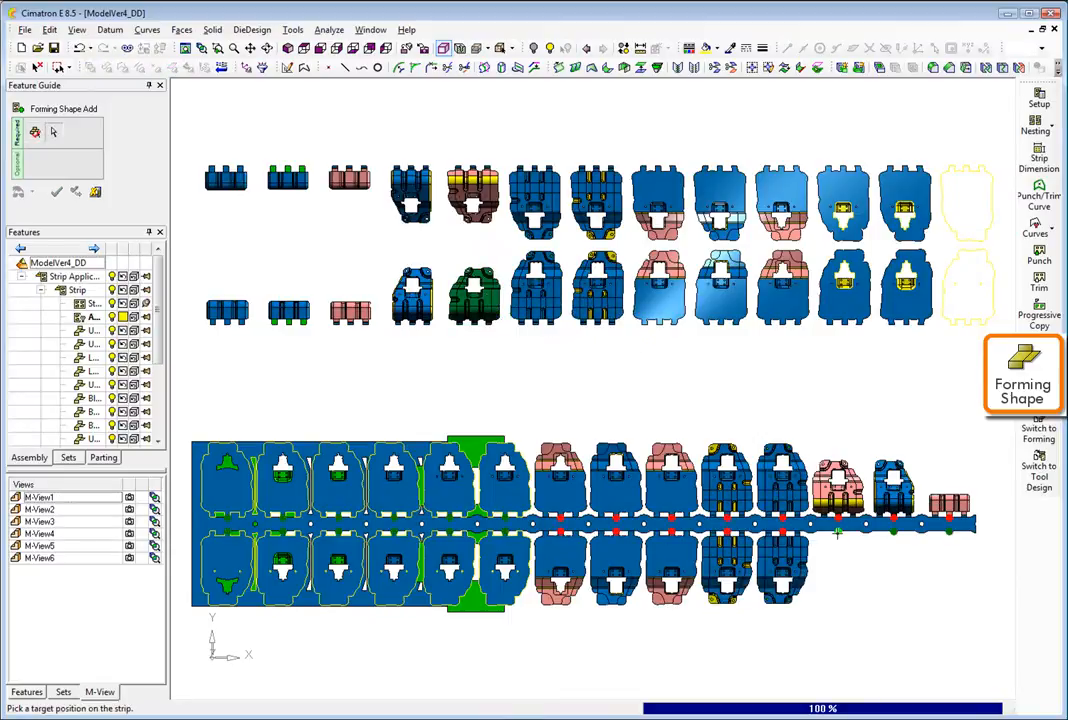
pyautogui.click(830, 541)
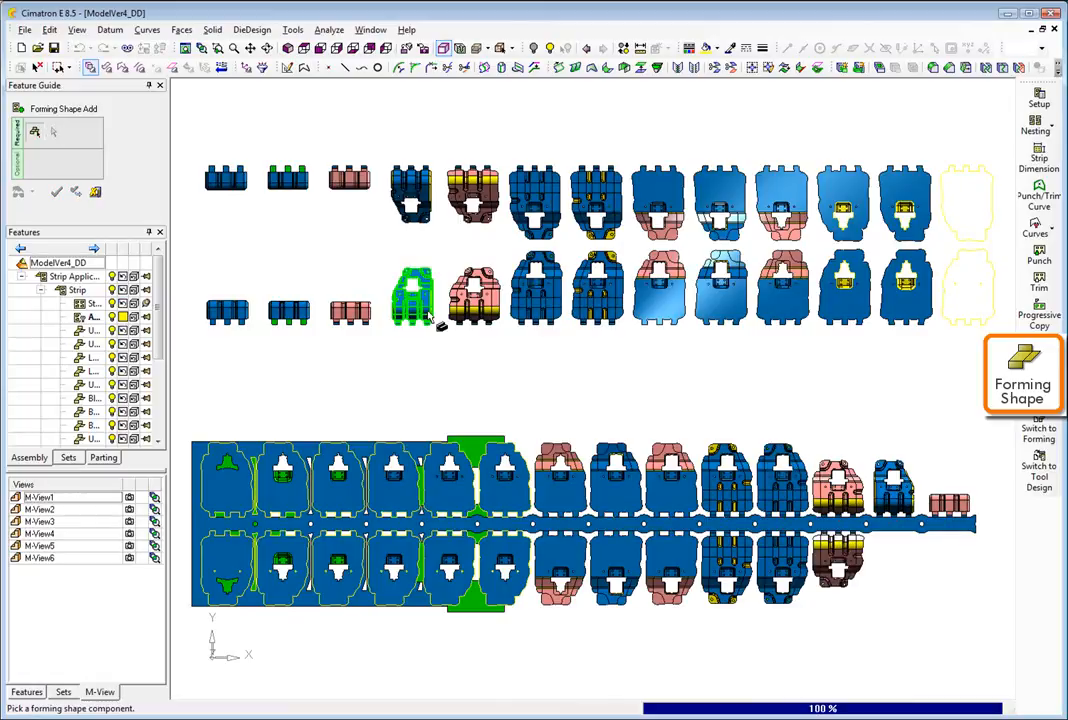
pyautogui.click(894, 531)
pyautogui.click(366, 317)
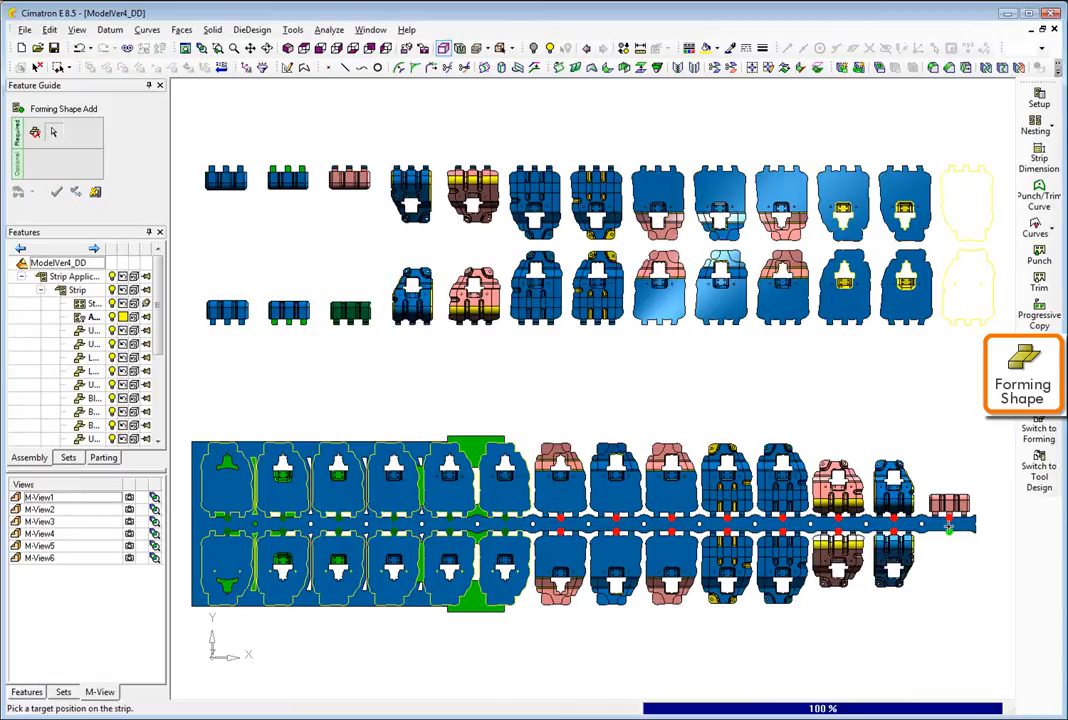
# Extend the strip by setting its number of progressions to 15 in the Strip Dimension settings
pyautogui.click(1039, 155)
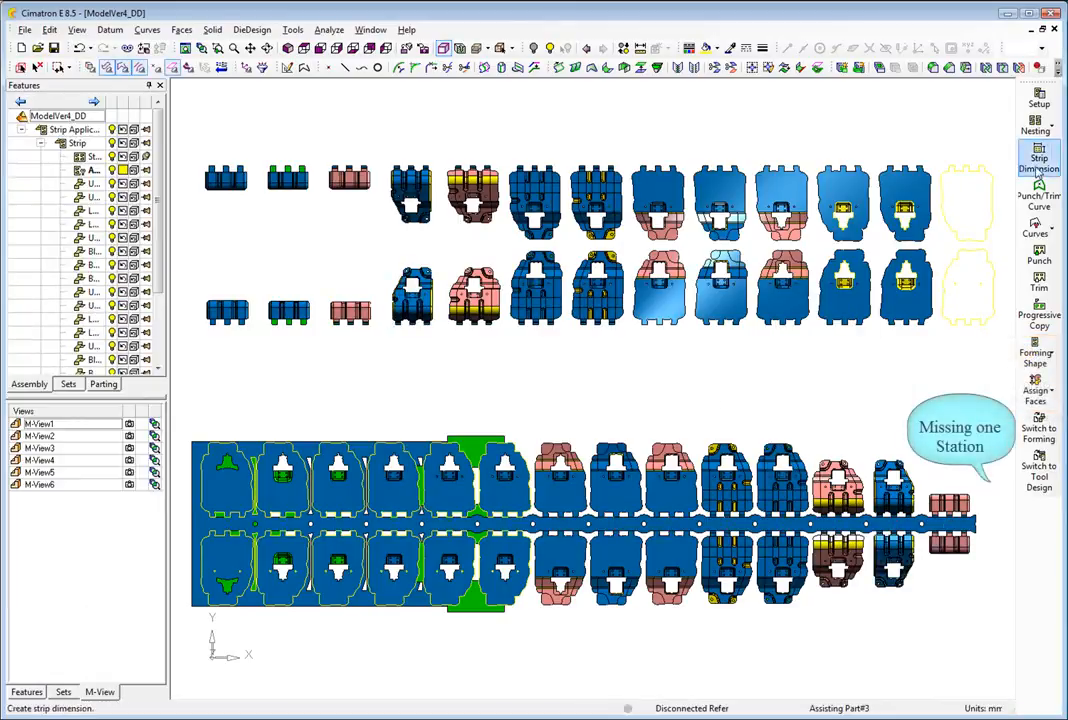
pyautogui.click(291, 122)
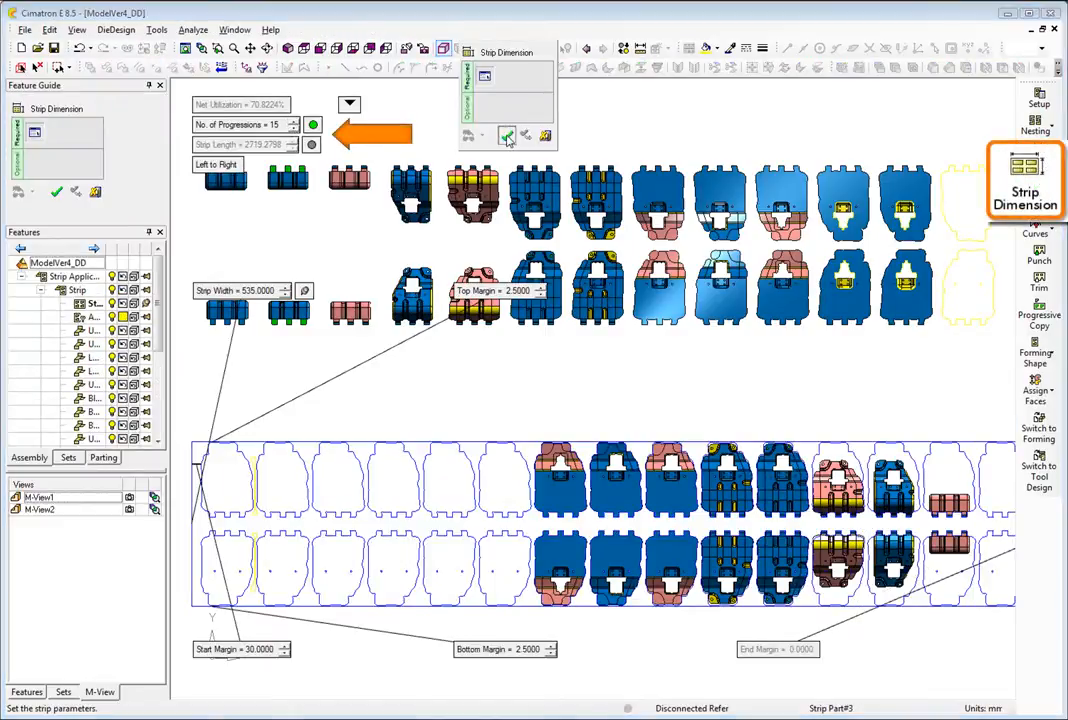
pyautogui.click(507, 137)
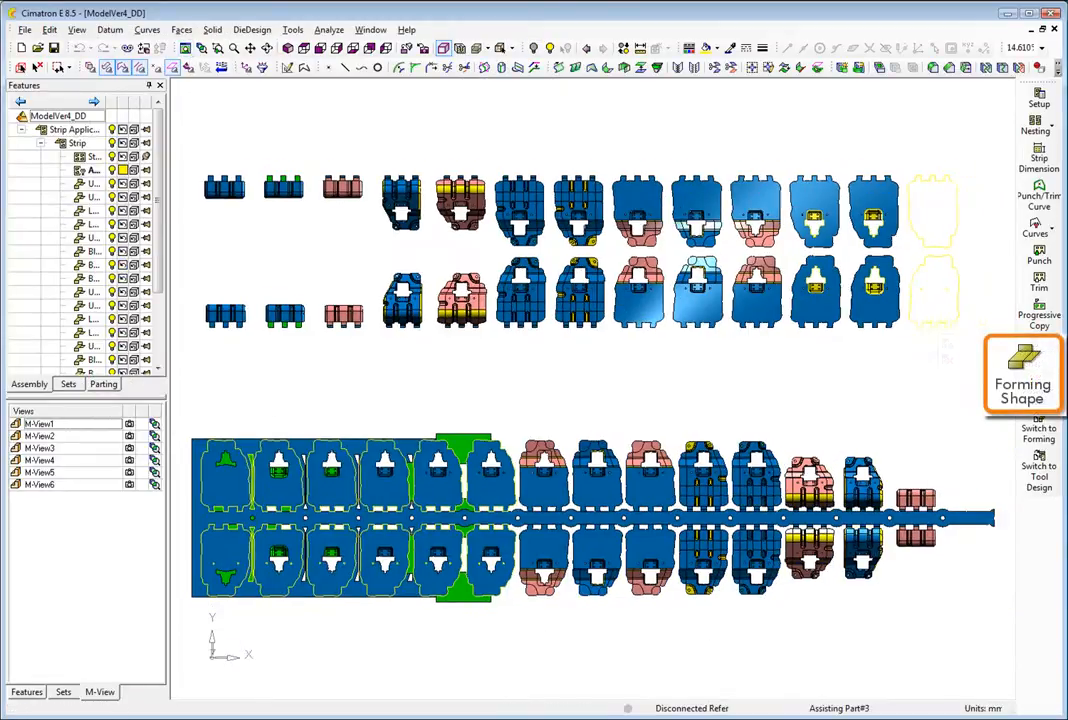
# Add the green-tabbed forming shapes of the lower and upper rows to both sides of the carrier at the fifteenth position
pyautogui.click(966, 343)
pyautogui.click(293, 310)
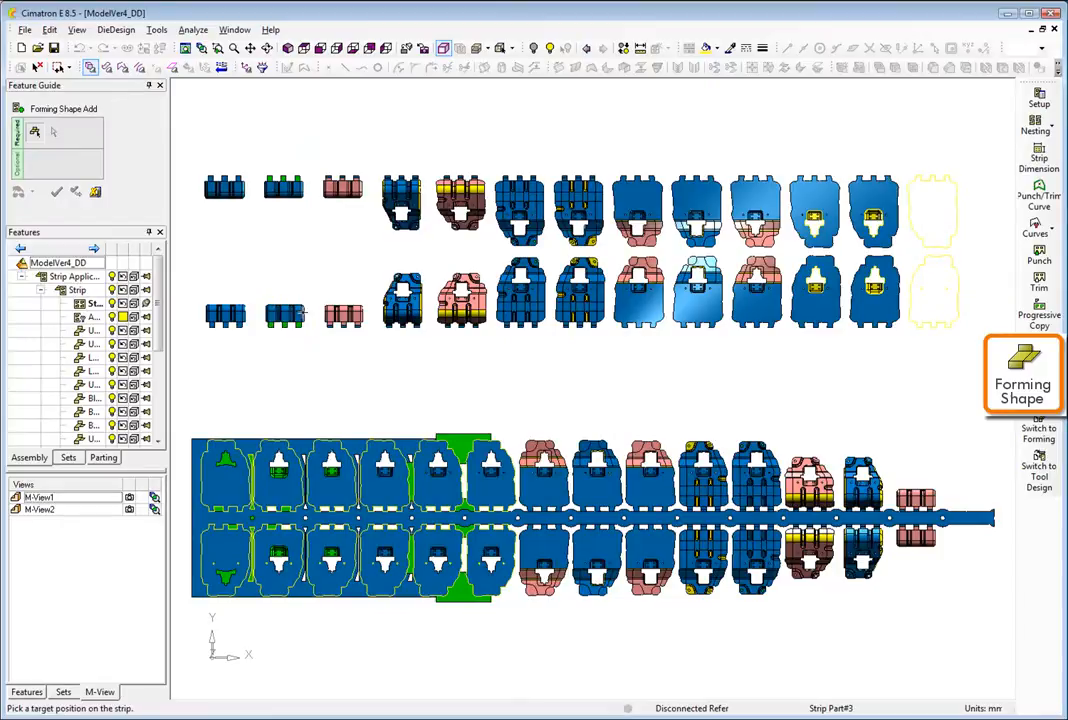
pyautogui.click(968, 527)
pyautogui.click(968, 507)
pyautogui.middleClick(827, 408)
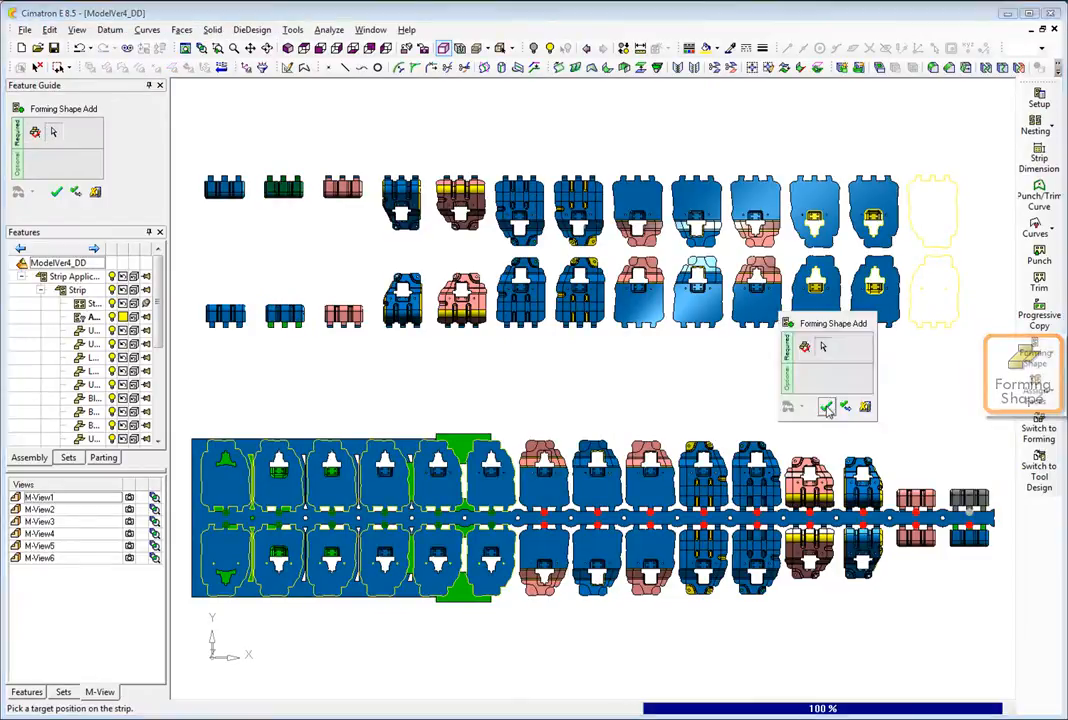
pyautogui.click(827, 408)
# Hide the 1st and 2nd forming assemblies so only the strip is displayed, and show it in isometric view
pyautogui.click(41, 144)
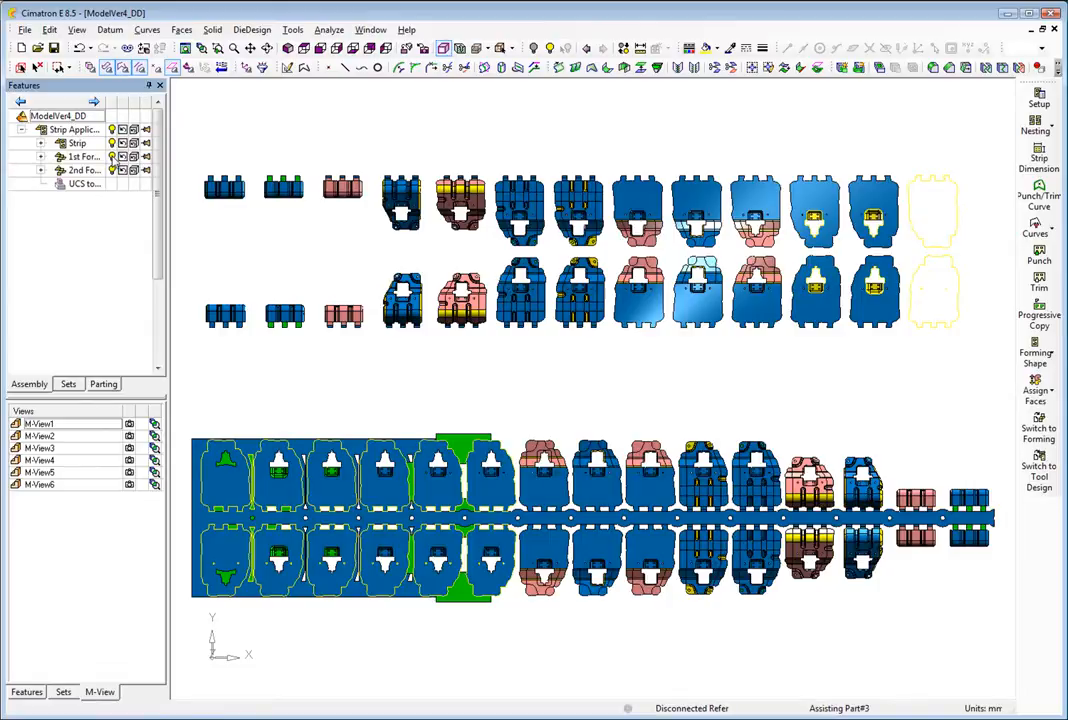
pyautogui.click(113, 158)
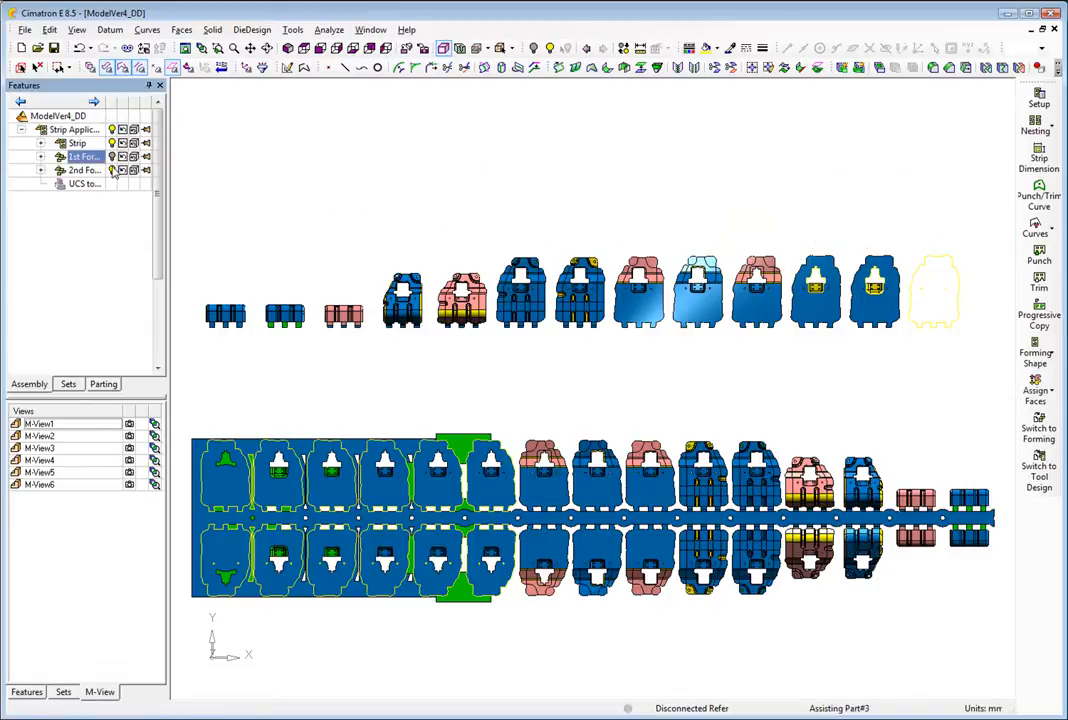
pyautogui.click(113, 171)
pyautogui.click(287, 48)
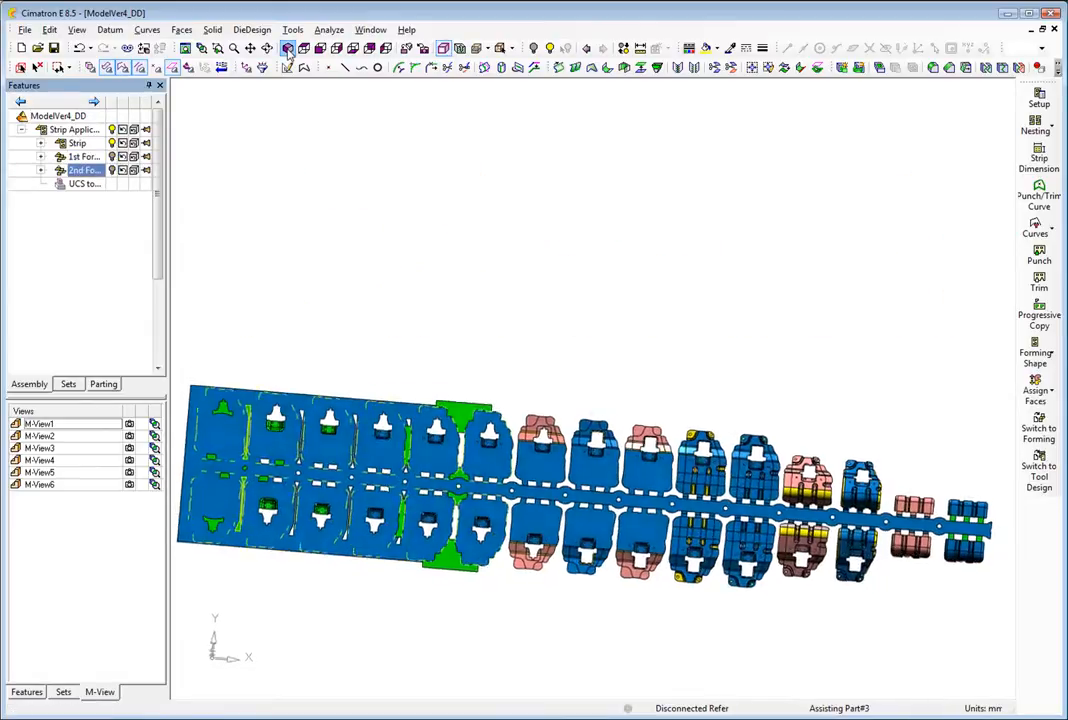